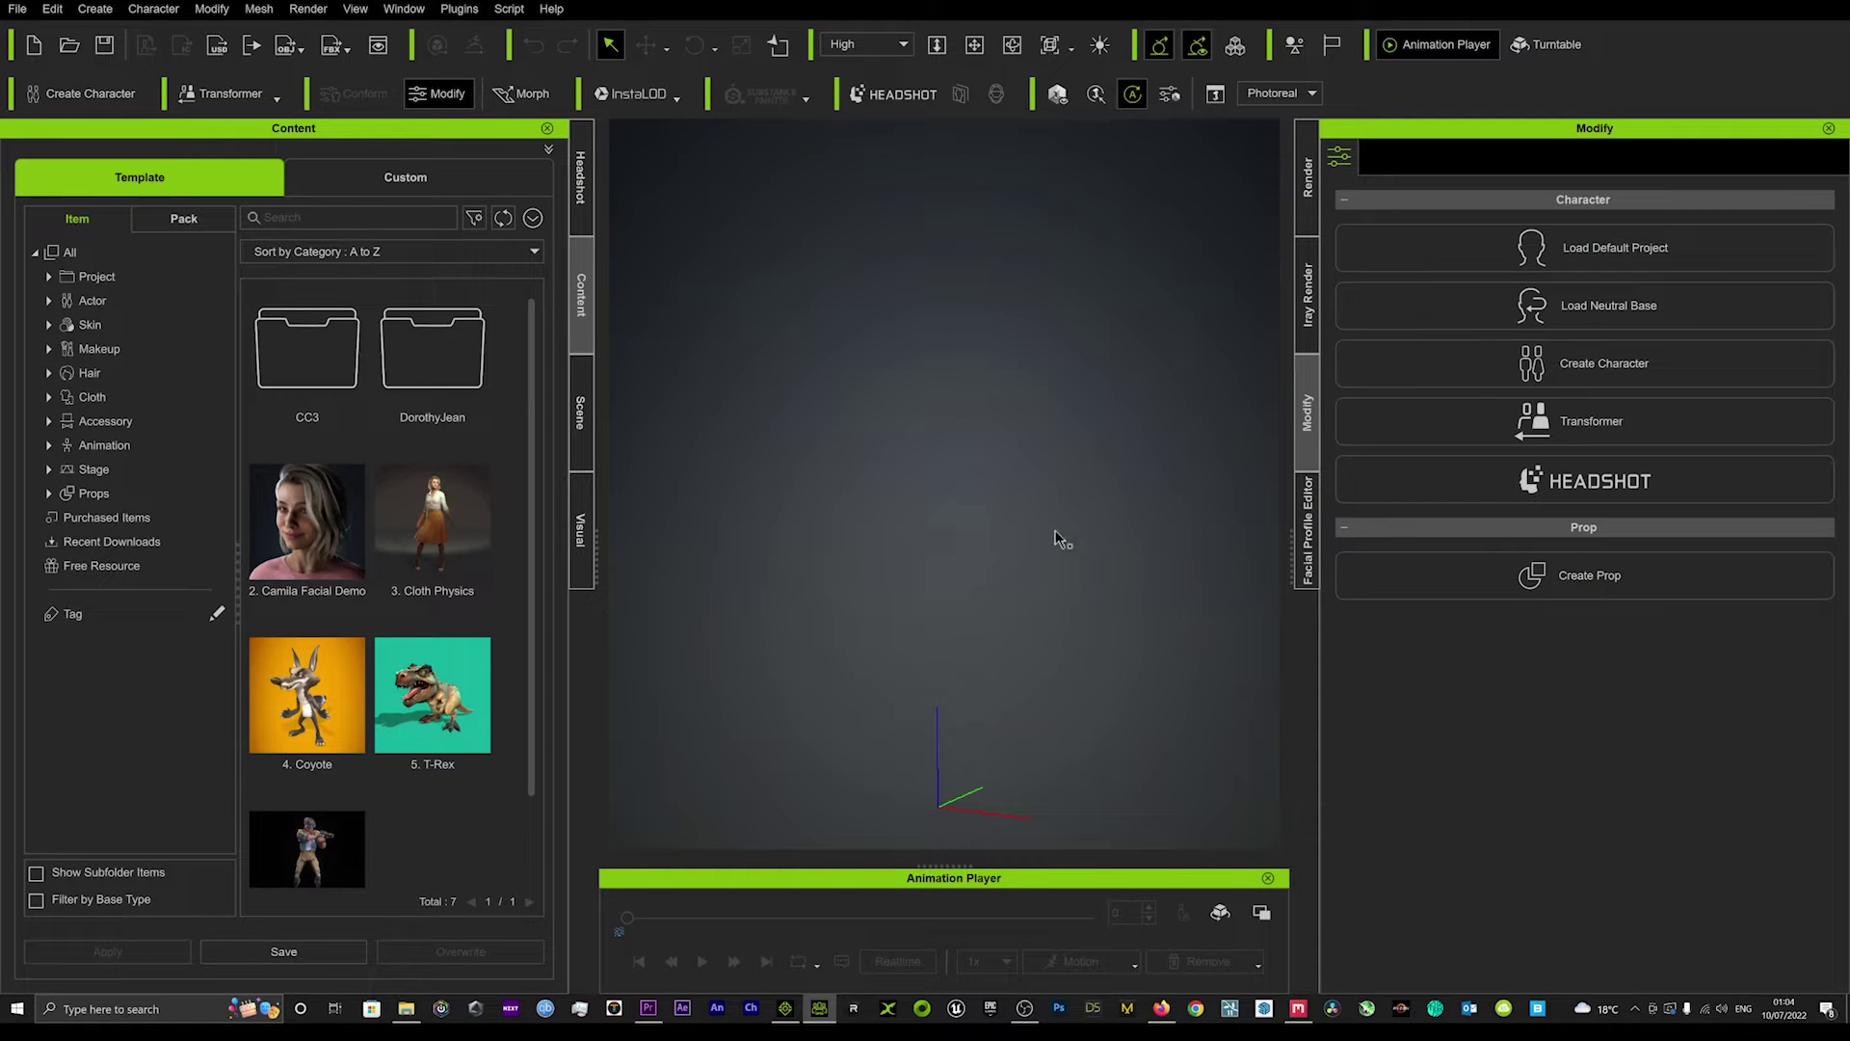
Step: Load the neutral base character and frame its face in a front close-up
{"action": "left_click", "coordinate": [1552, 305]}
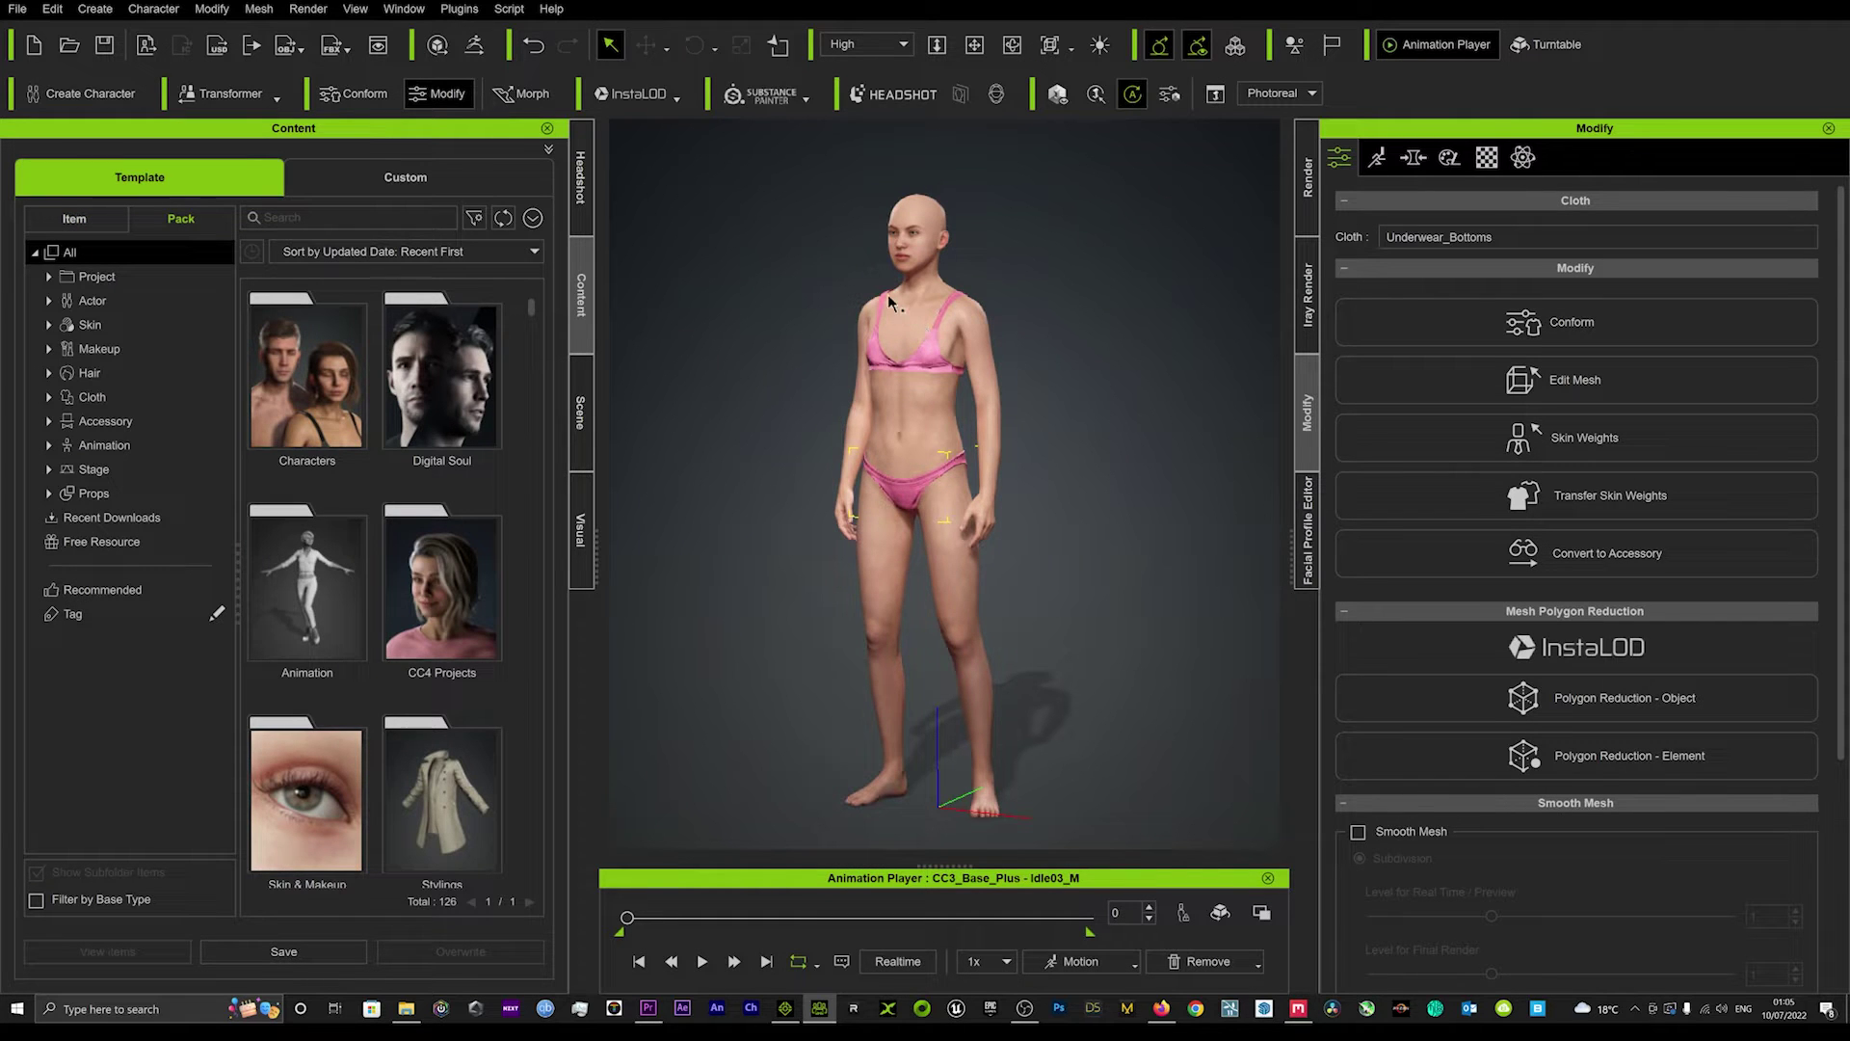
{"action": "key", "text": "F5"}
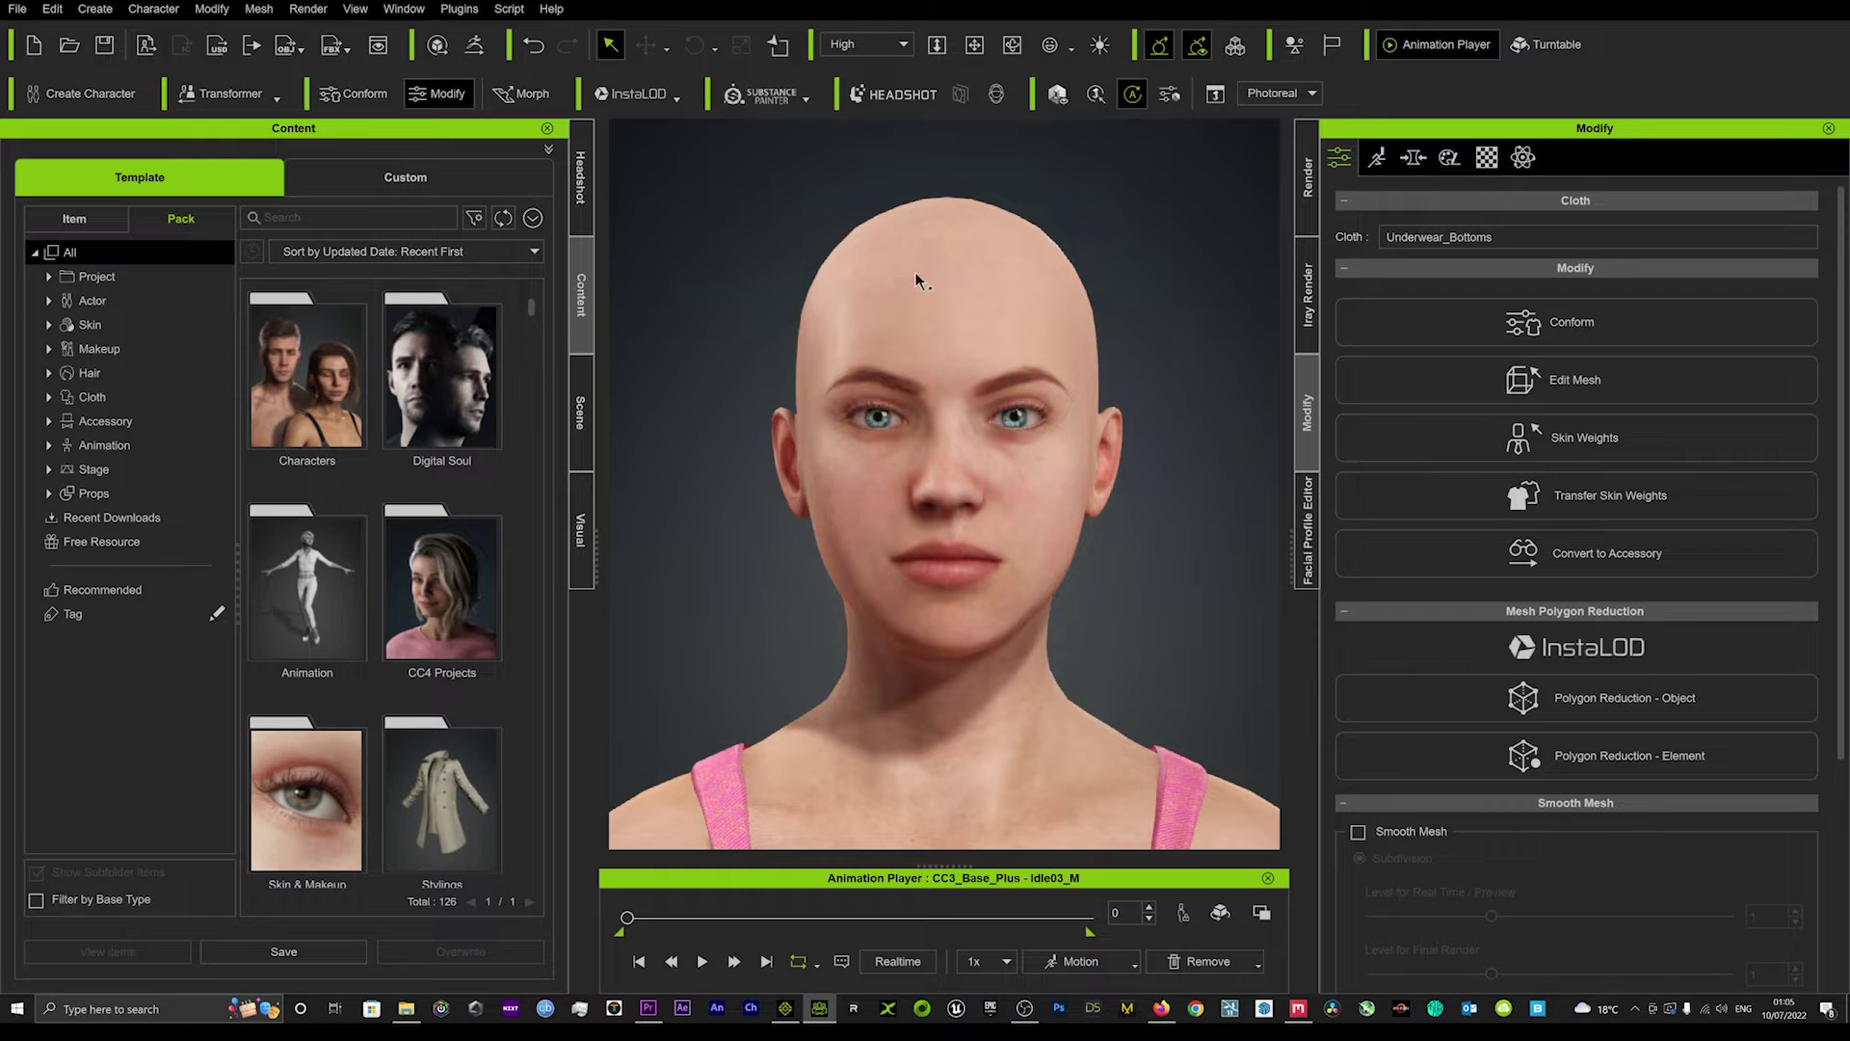
{"action": "scroll", "coordinate": [904, 493], "scroll_direction": "up", "scroll_amount": 2}
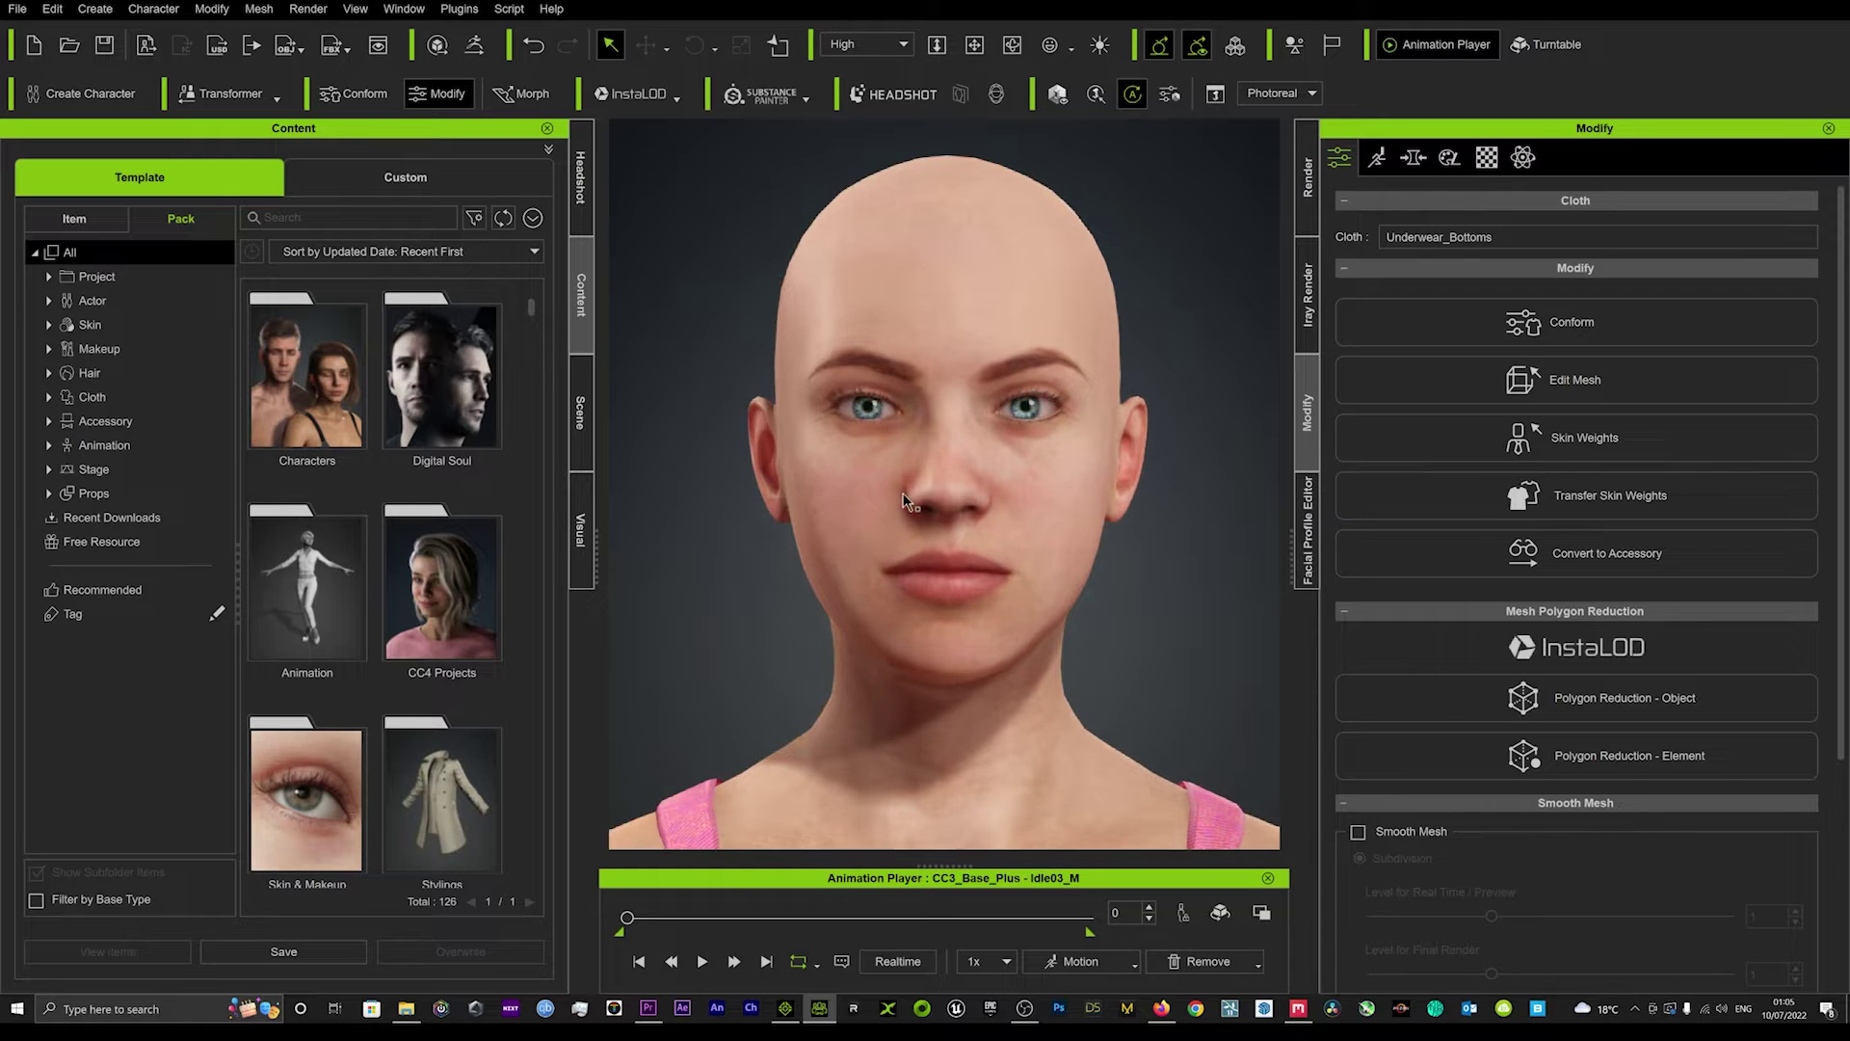
{"action": "scroll", "coordinate": [965, 500], "scroll_direction": "down", "scroll_amount": 1}
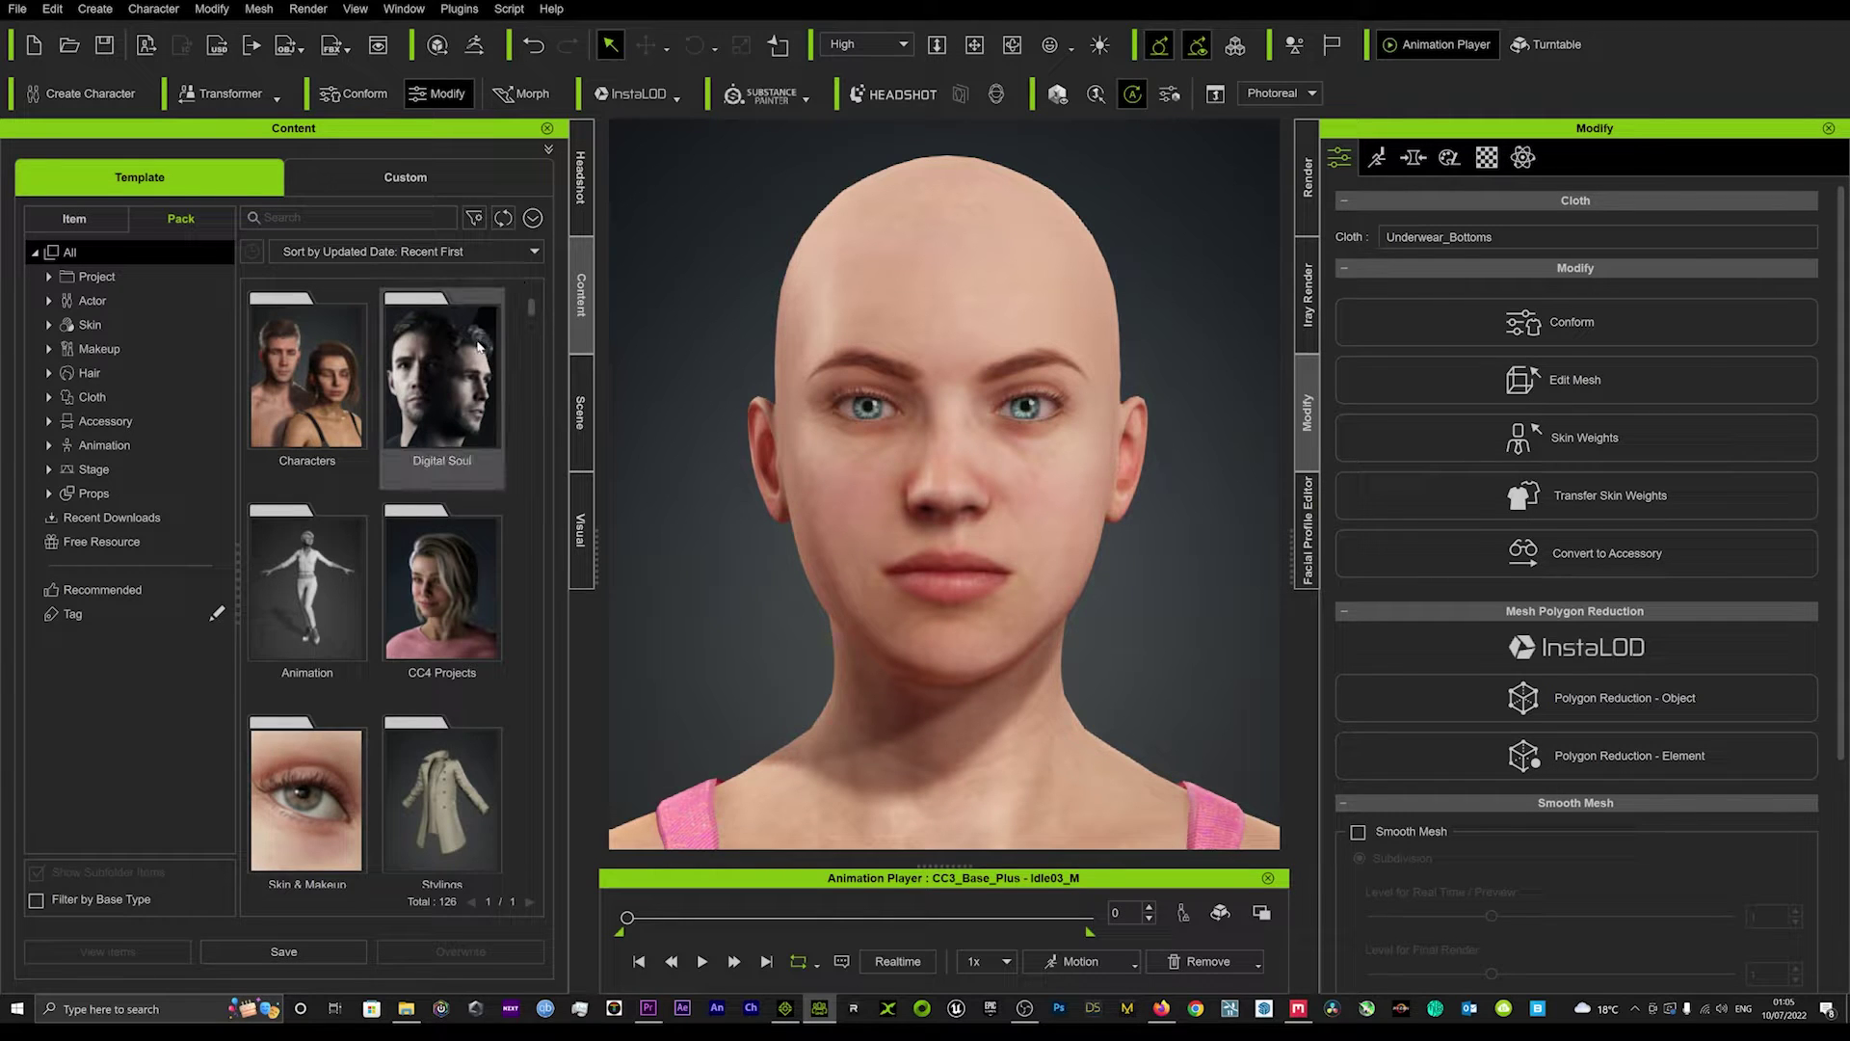
Step: Apply the Default Male SkinGen preset from the Skin & Makeup pack to the character's full body, nails and eyelashes
{"action": "left_click", "coordinate": [109, 324]}
{"action": "left_click", "coordinate": [322, 398]}
{"action": "double_click", "coordinate": [320, 391]}
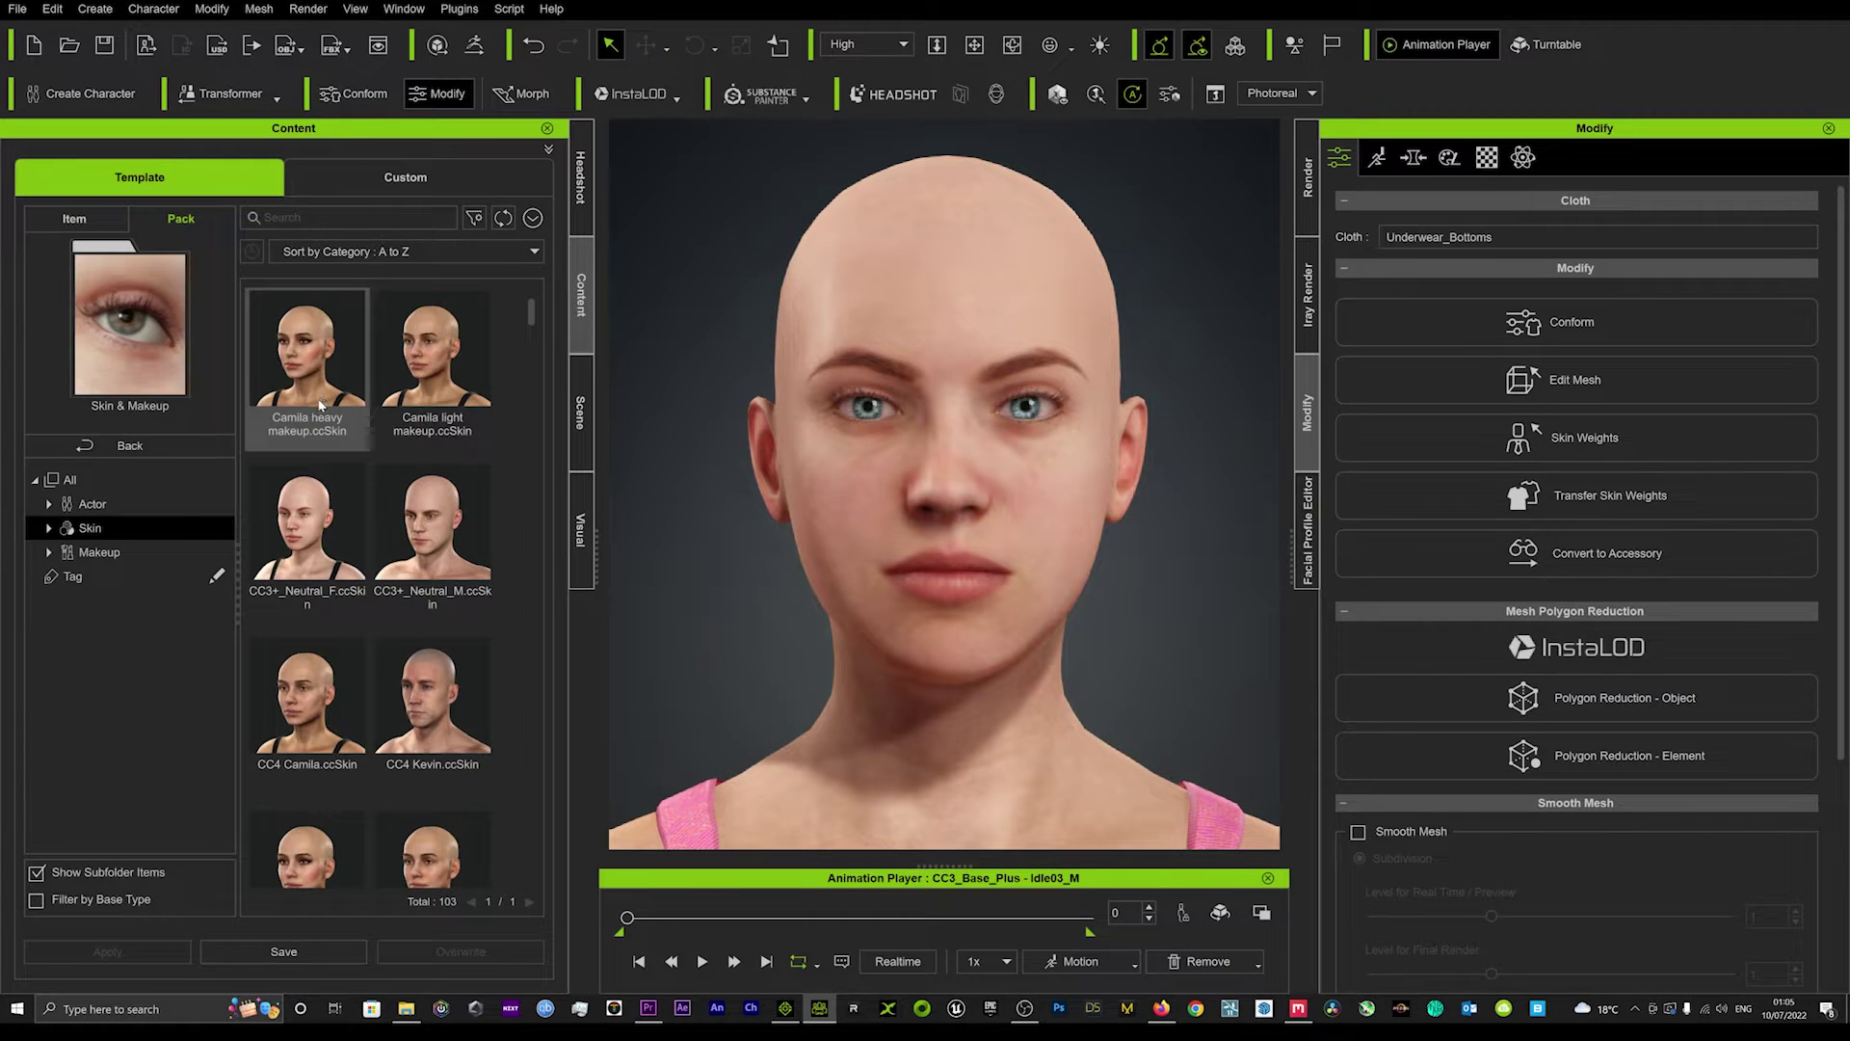
{"action": "scroll", "coordinate": [432, 598], "scroll_direction": "down", "scroll_amount": 3}
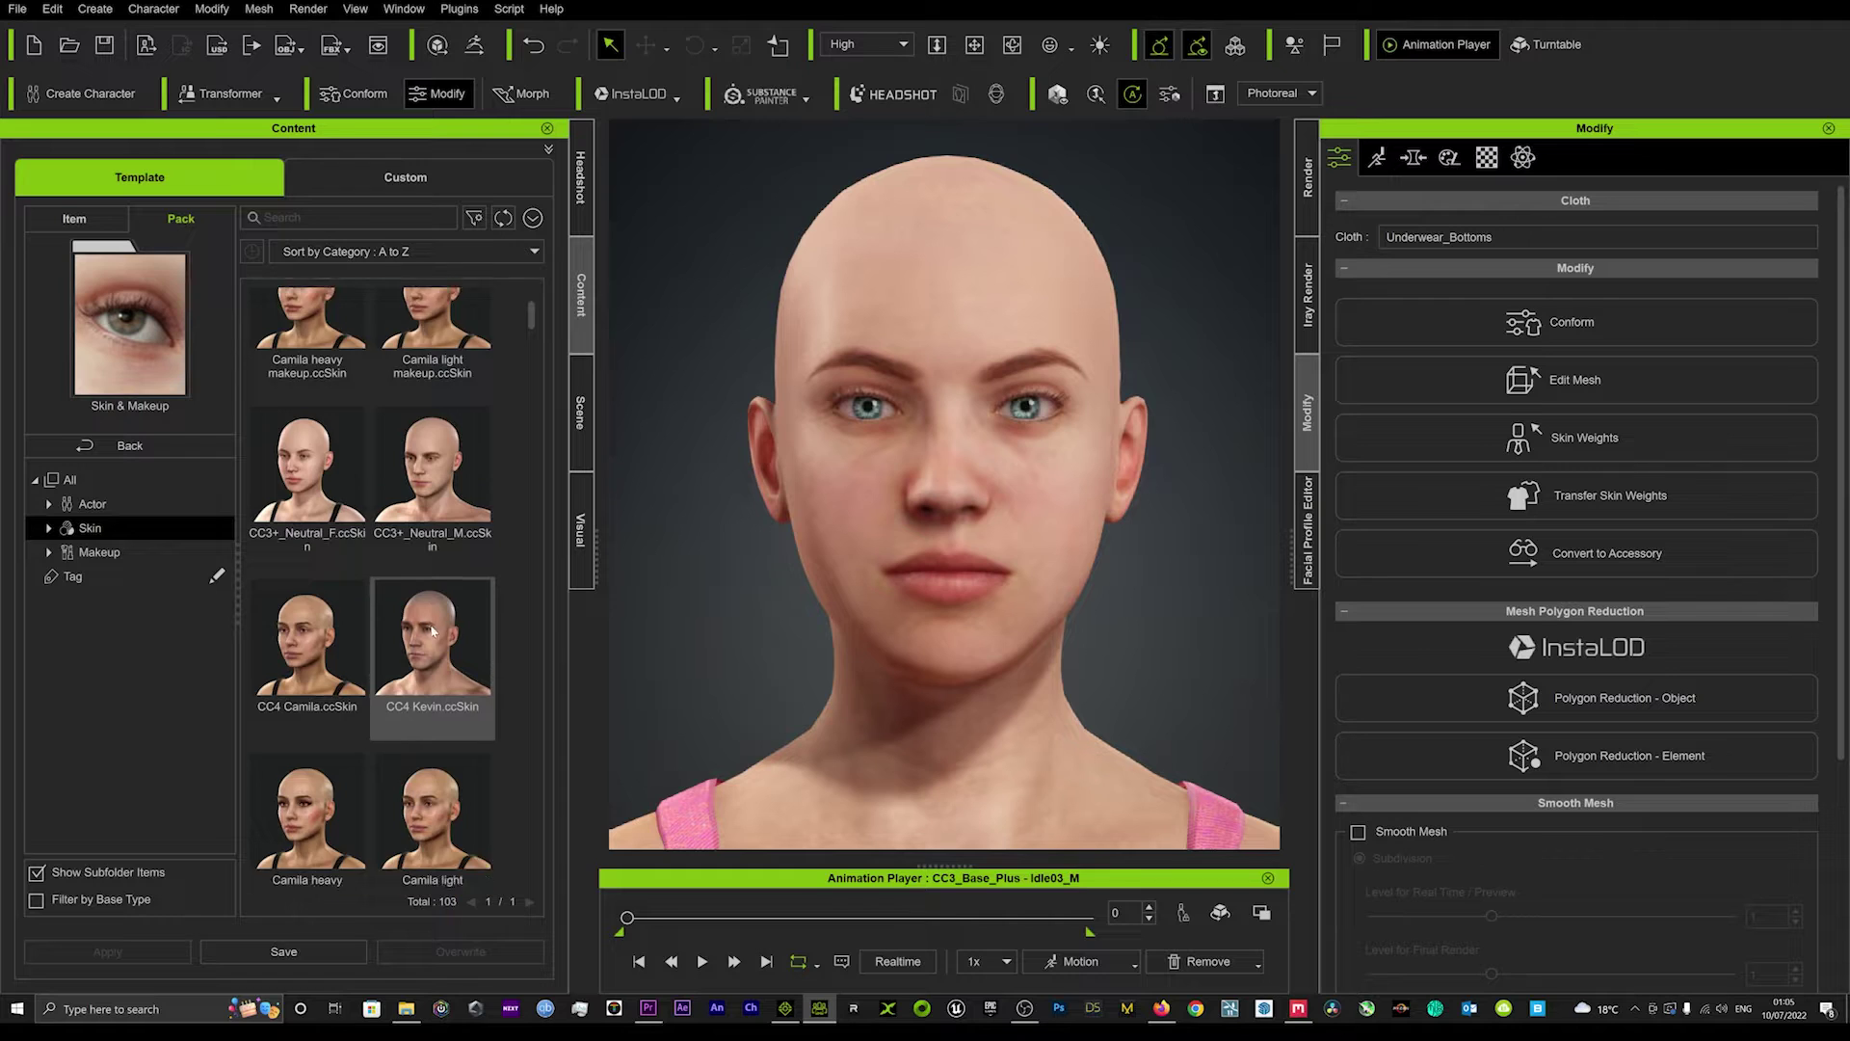
{"action": "scroll", "coordinate": [424, 651], "scroll_direction": "down", "scroll_amount": 10}
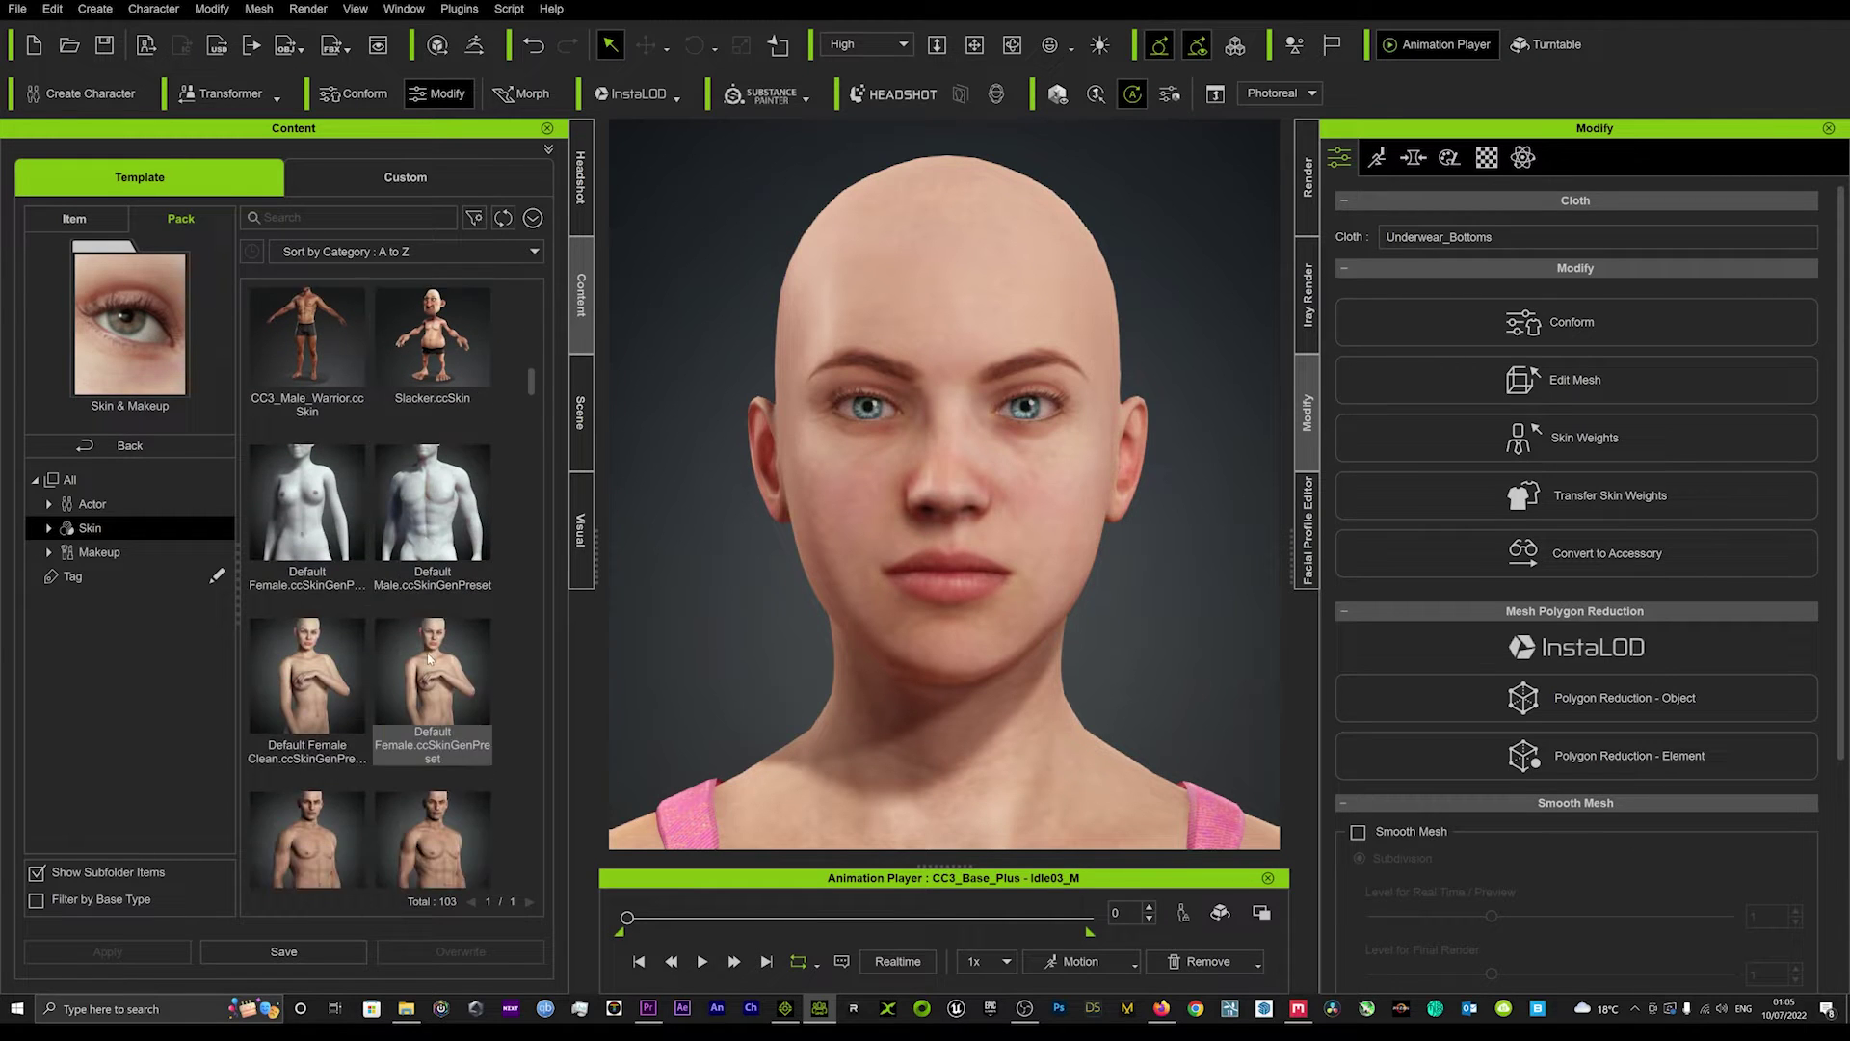
{"action": "scroll", "coordinate": [424, 665], "scroll_direction": "down", "scroll_amount": 5}
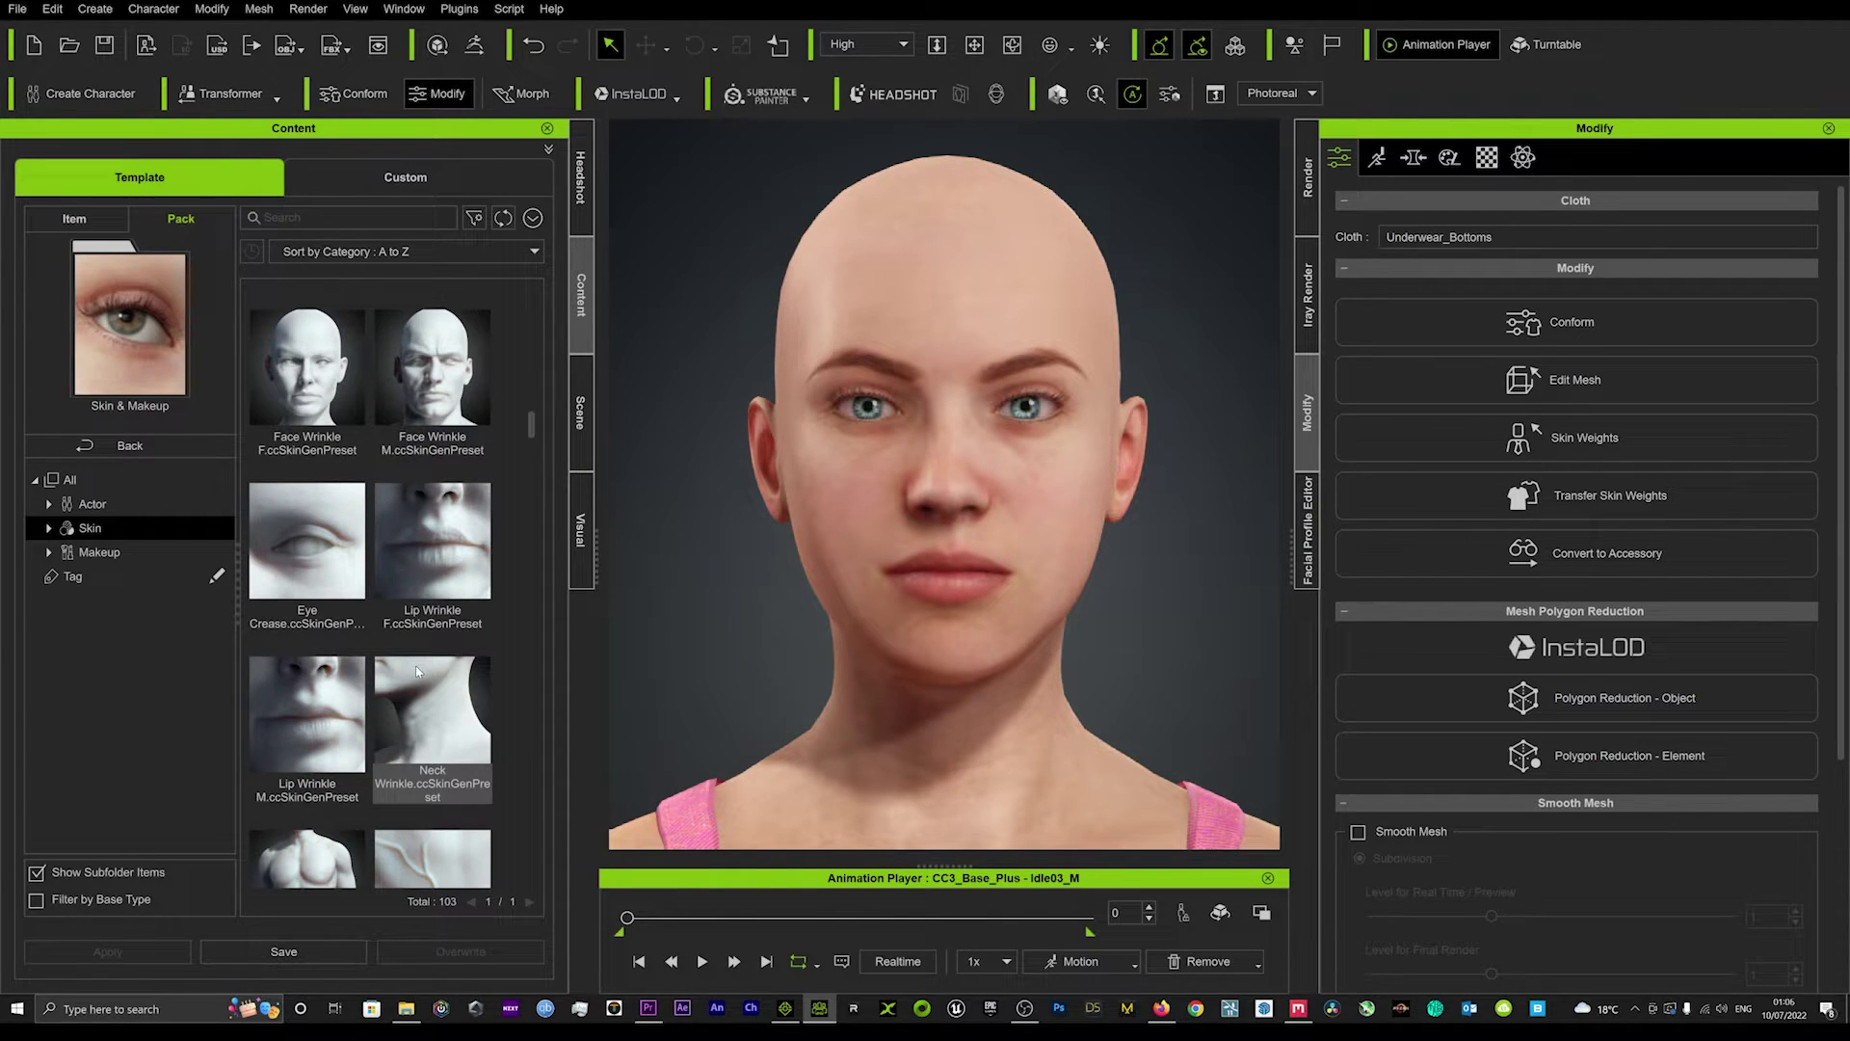
{"action": "scroll", "coordinate": [421, 675], "scroll_direction": "up", "scroll_amount": 3}
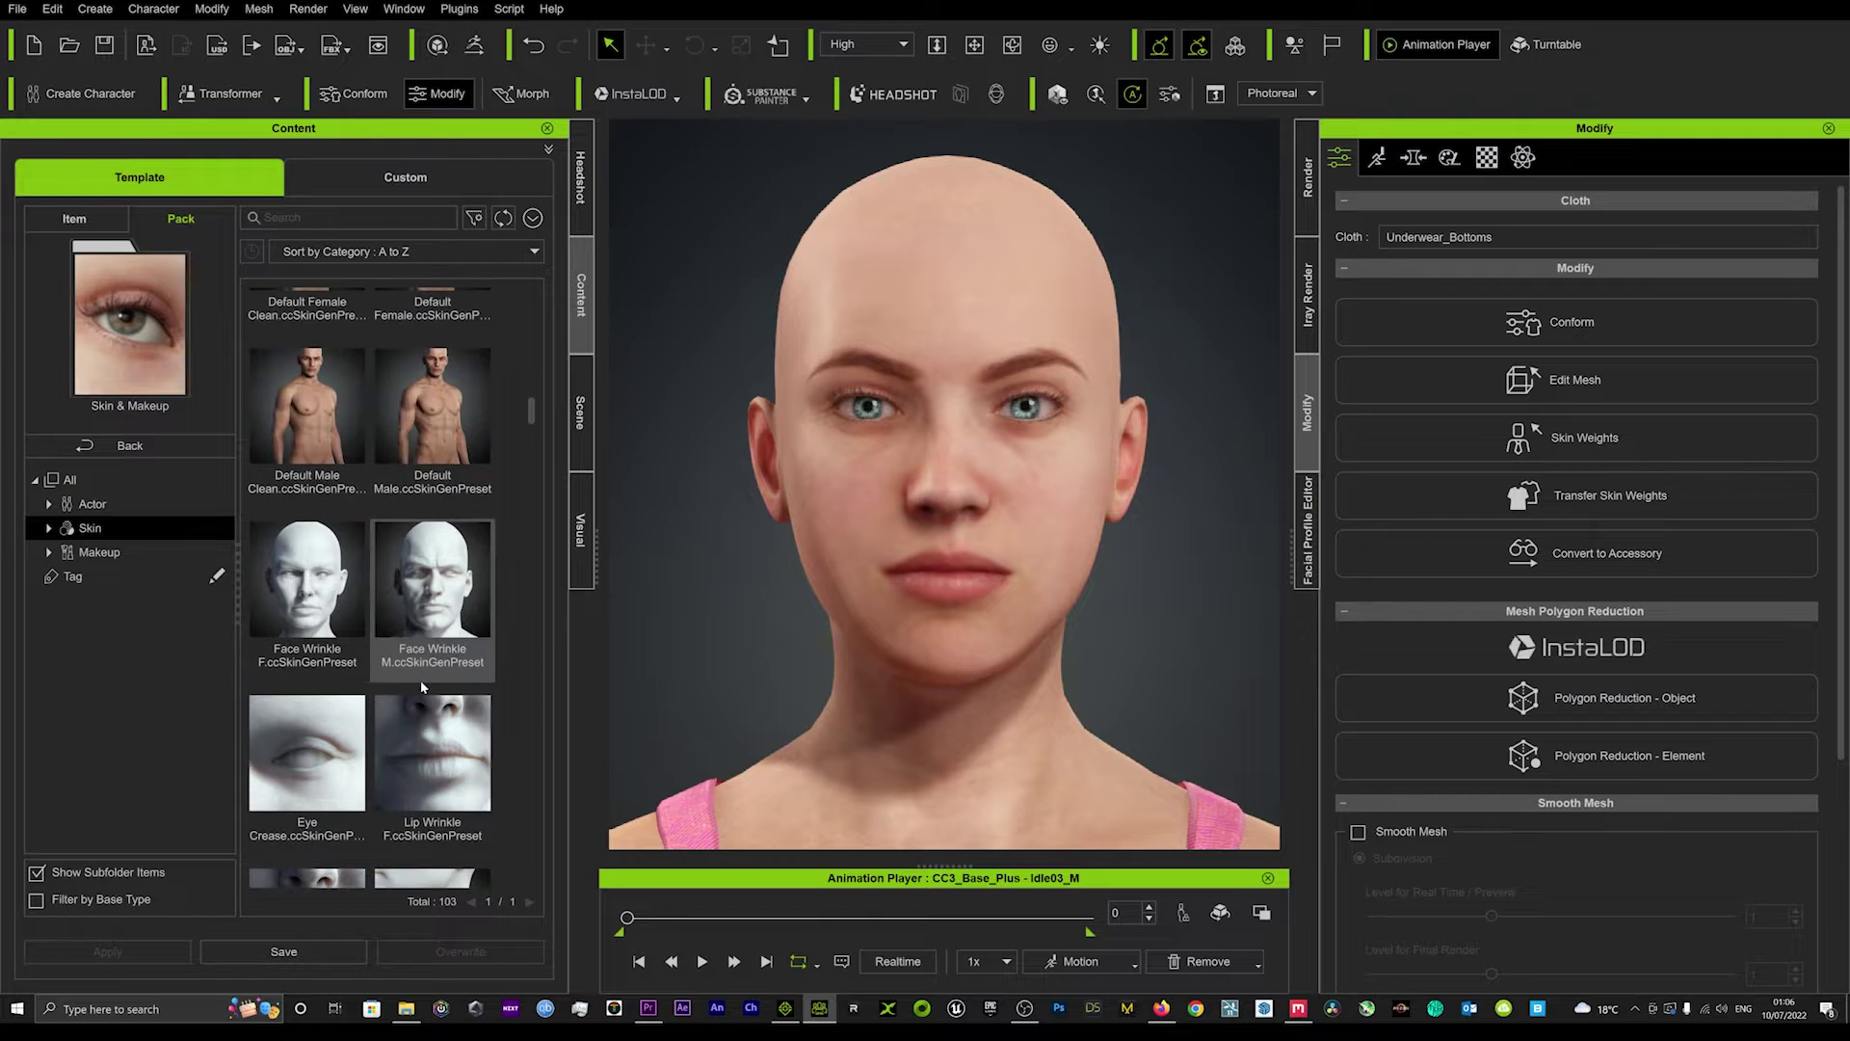
{"action": "scroll", "coordinate": [433, 702], "scroll_direction": "up", "scroll_amount": 1}
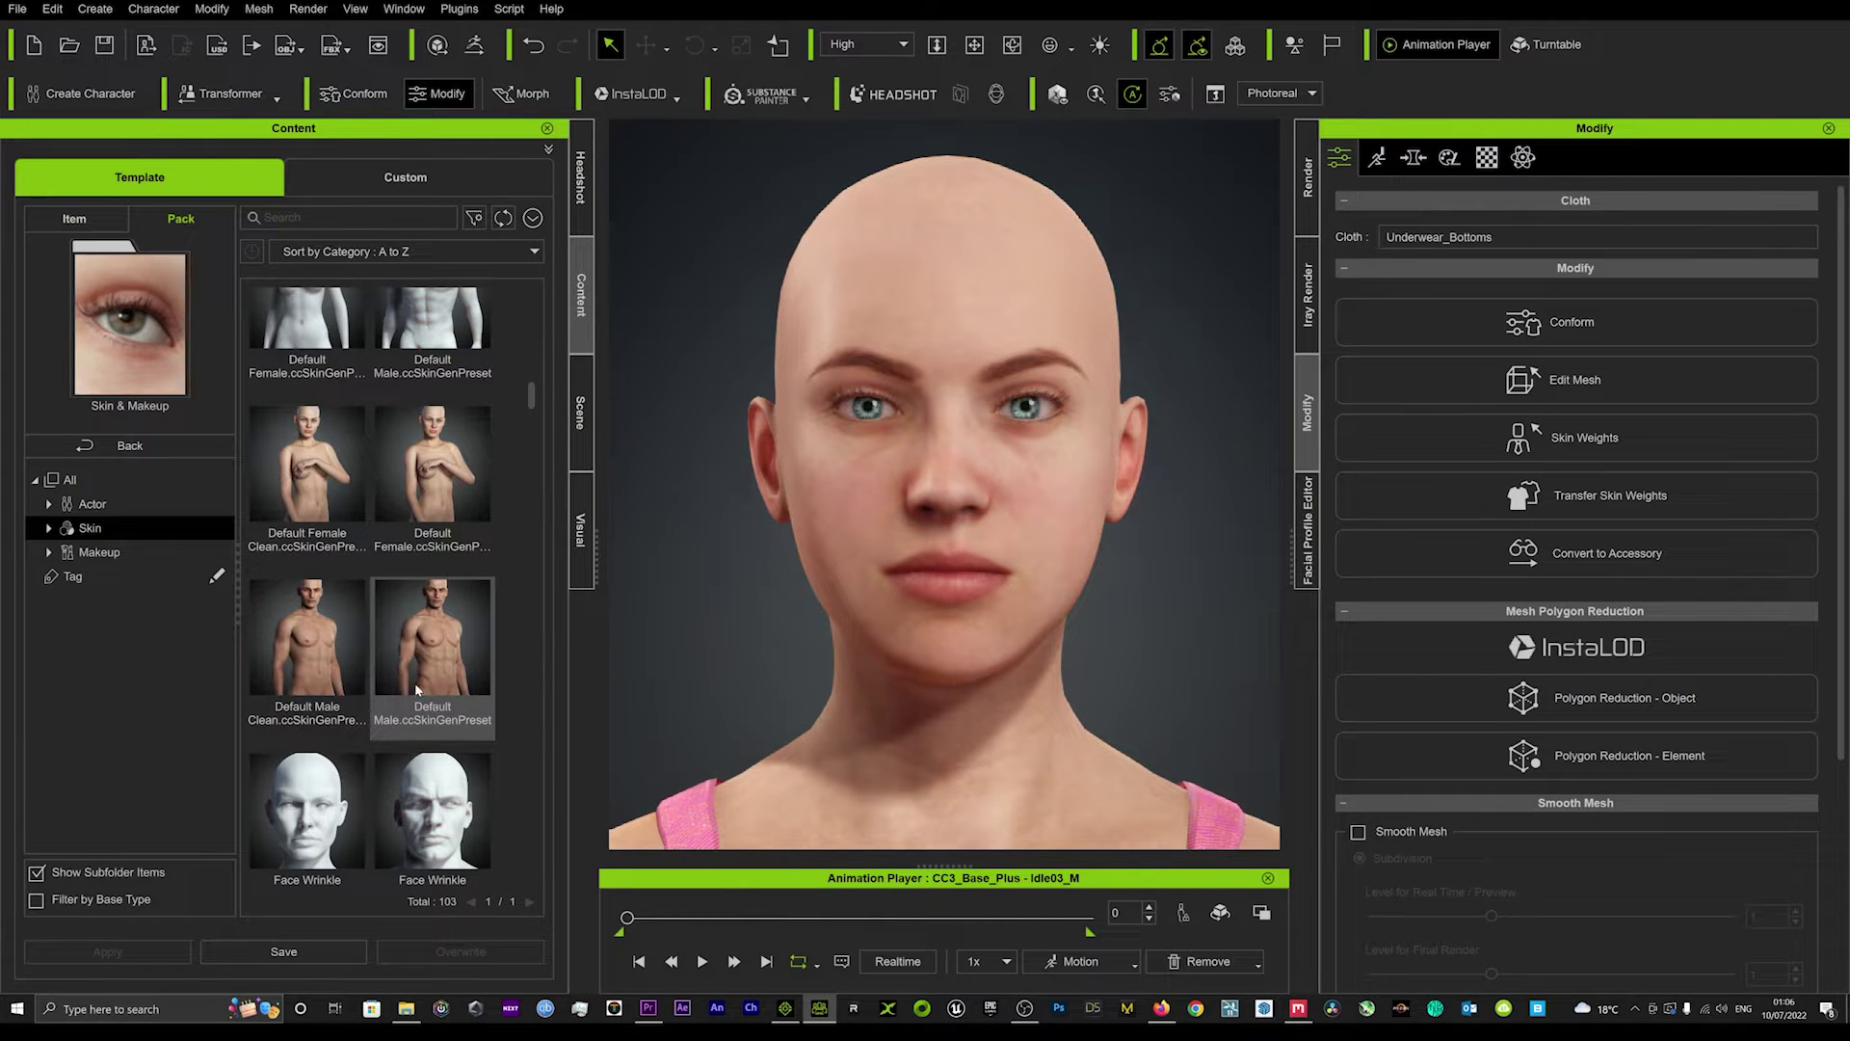
{"action": "double_click", "coordinate": [435, 671]}
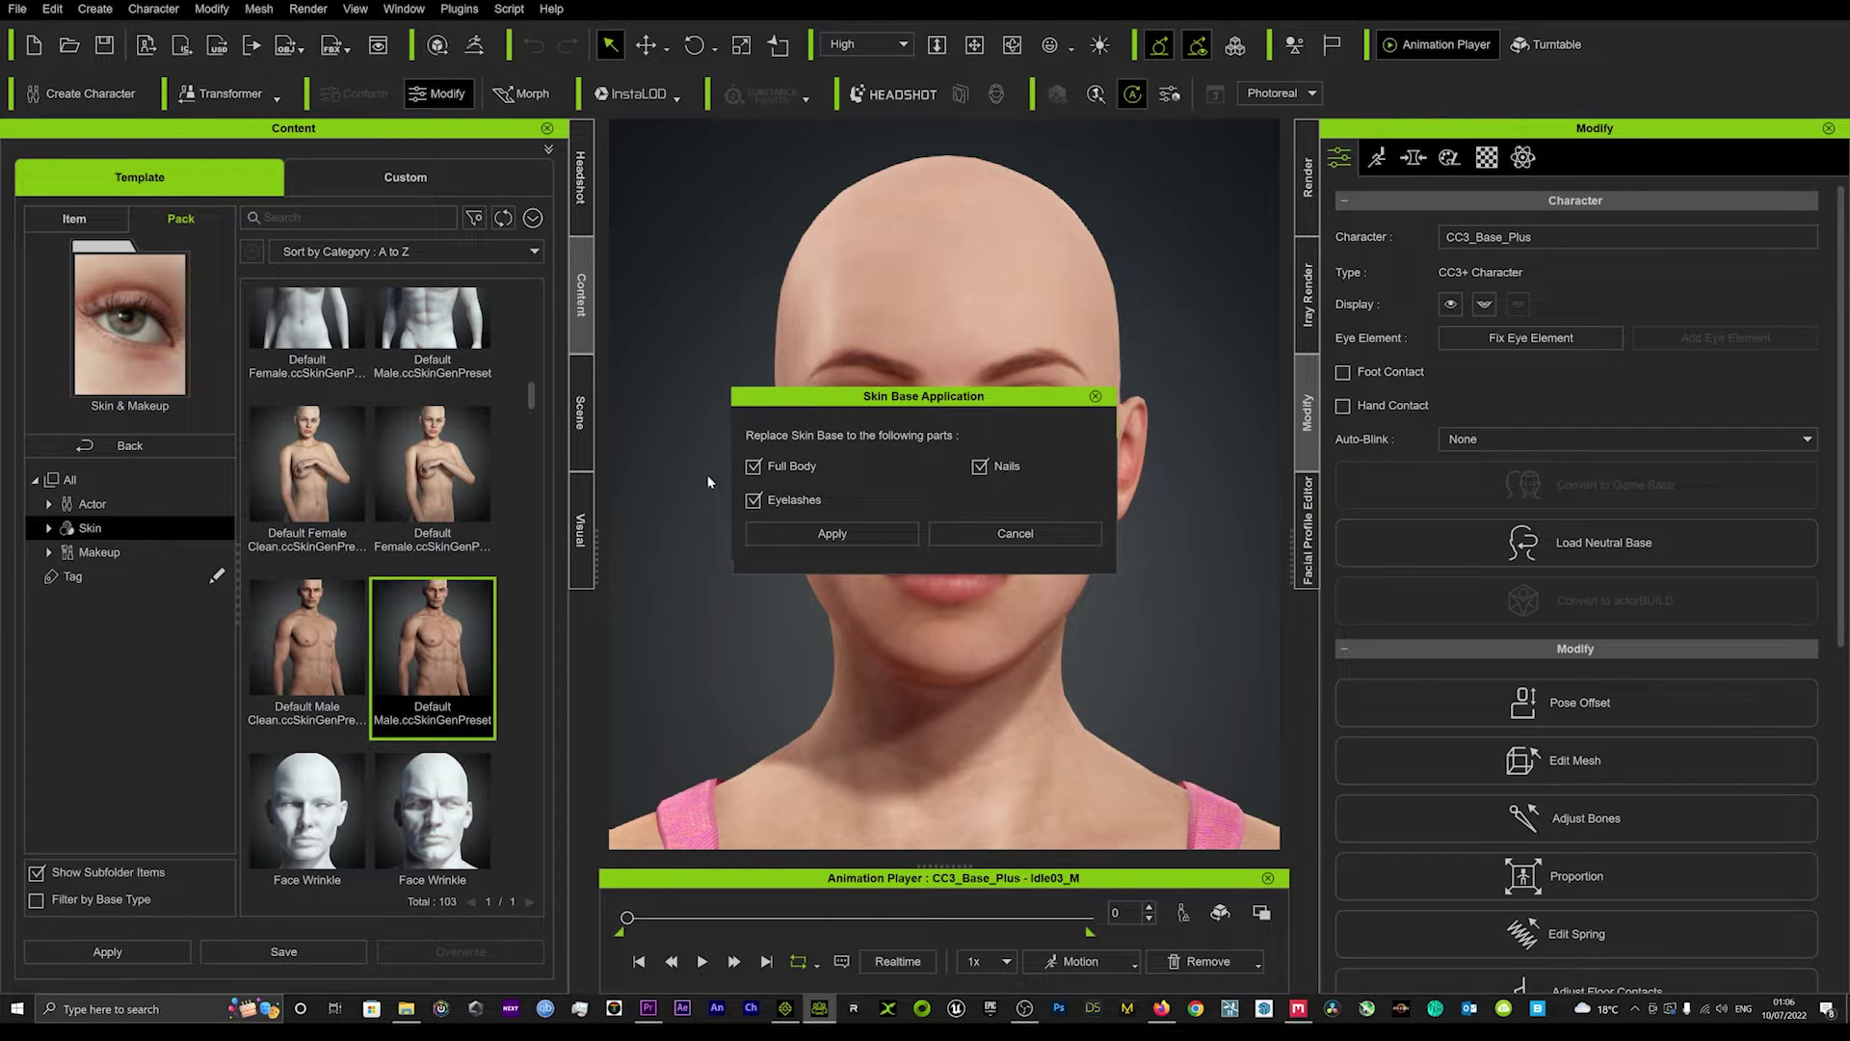
{"action": "left_click", "coordinate": [831, 533]}
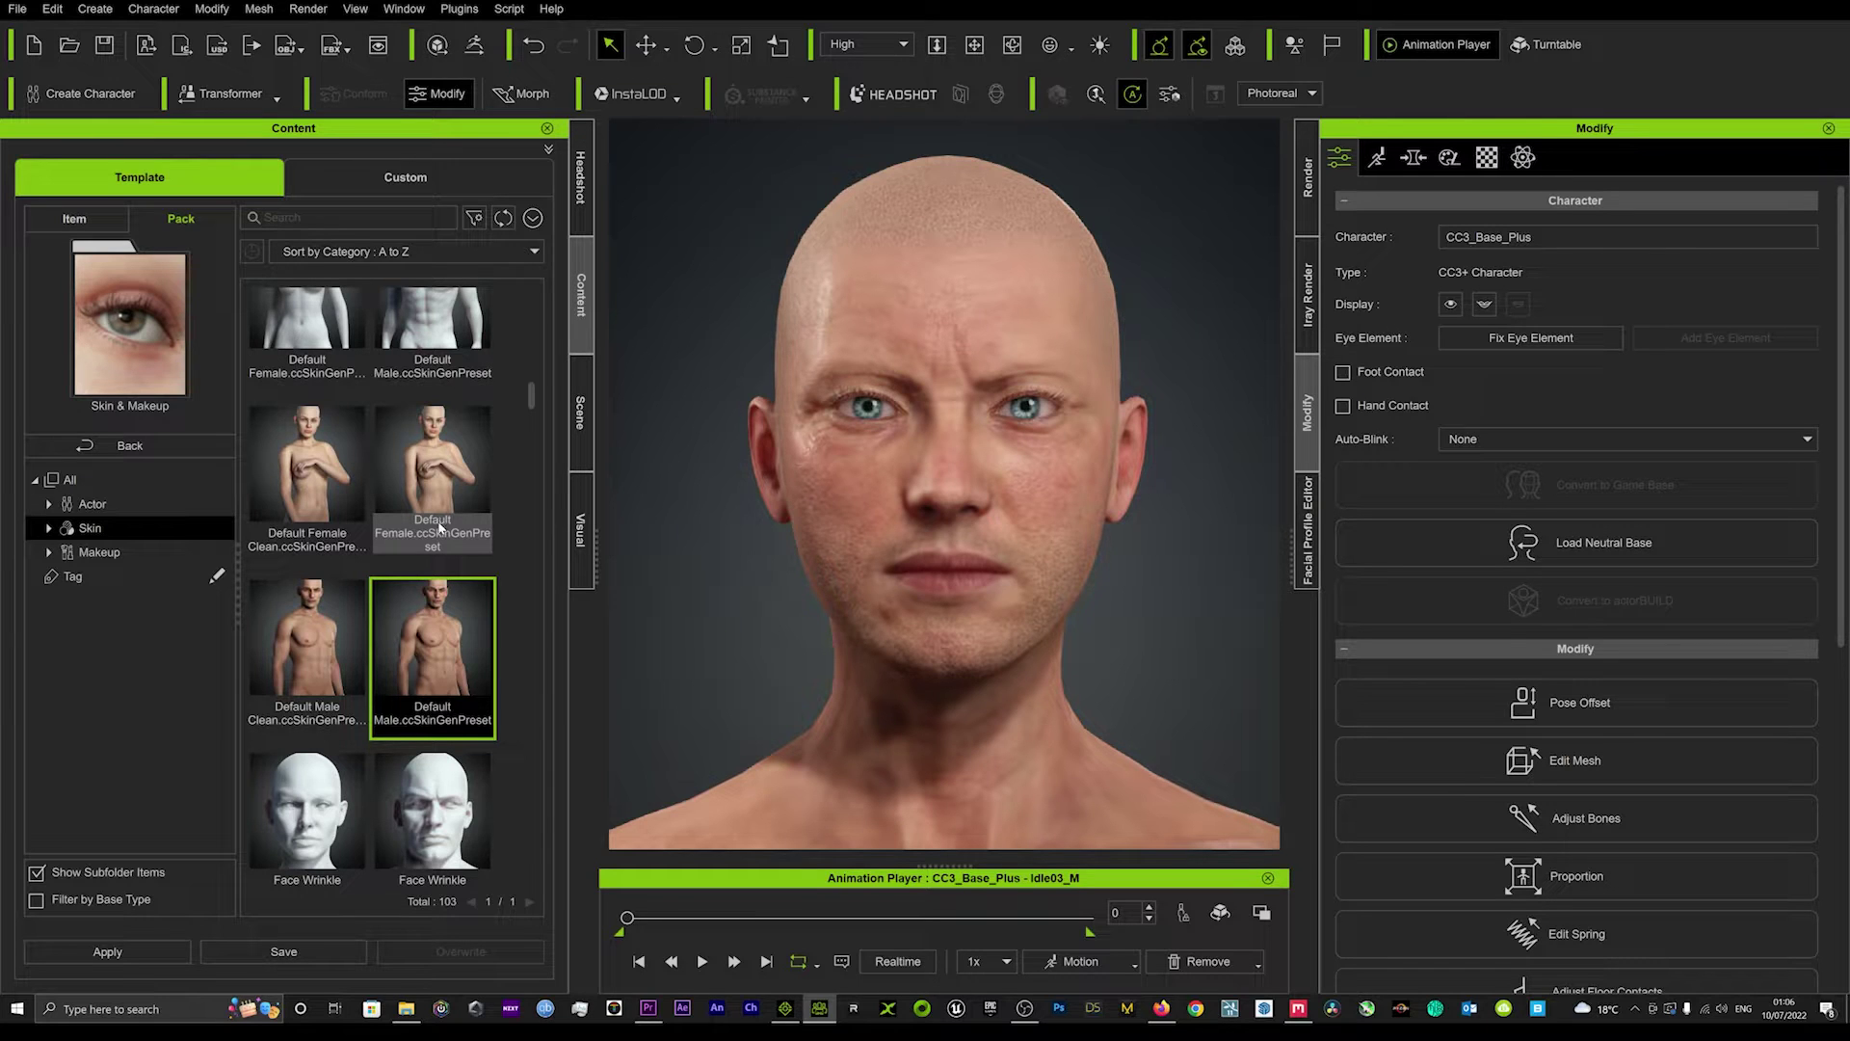
Step: Search all content packs for "eyes" and open the Characters pack
{"action": "scroll", "coordinate": [437, 521], "scroll_direction": "up", "scroll_amount": 2}
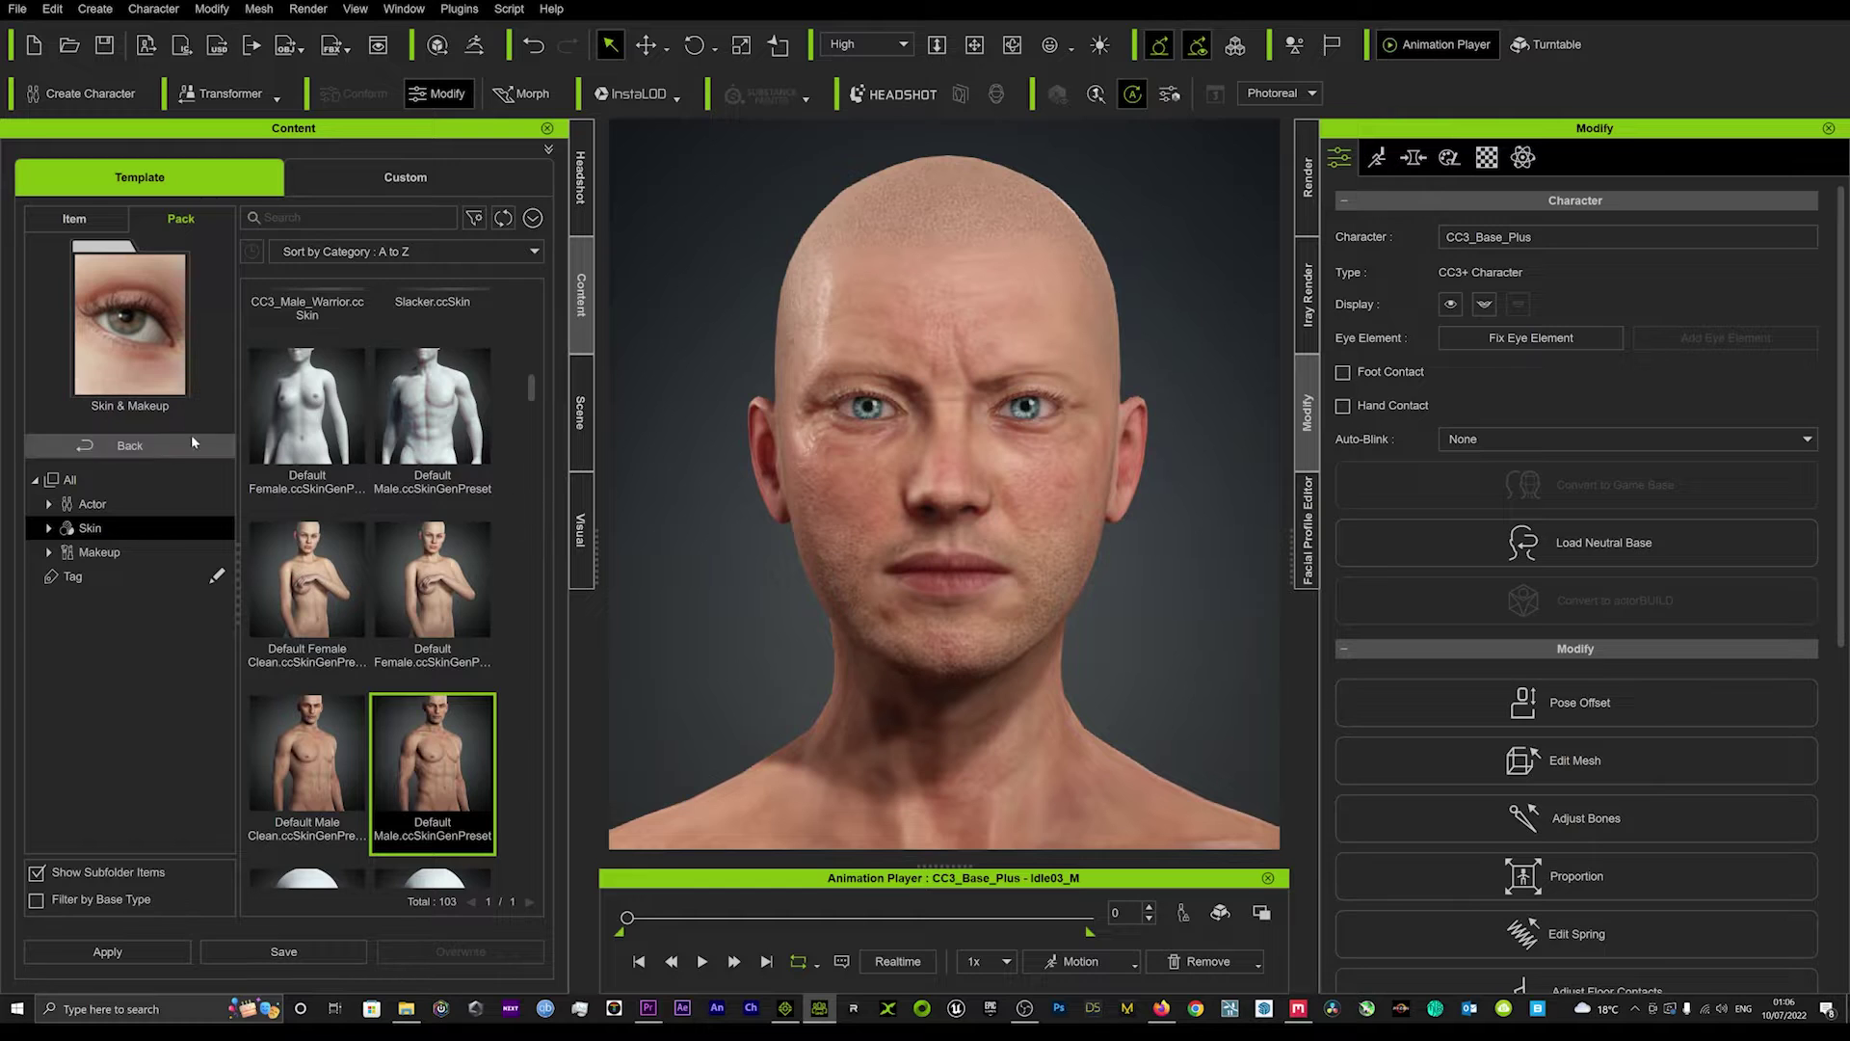
{"action": "left_click", "coordinate": [132, 447]}
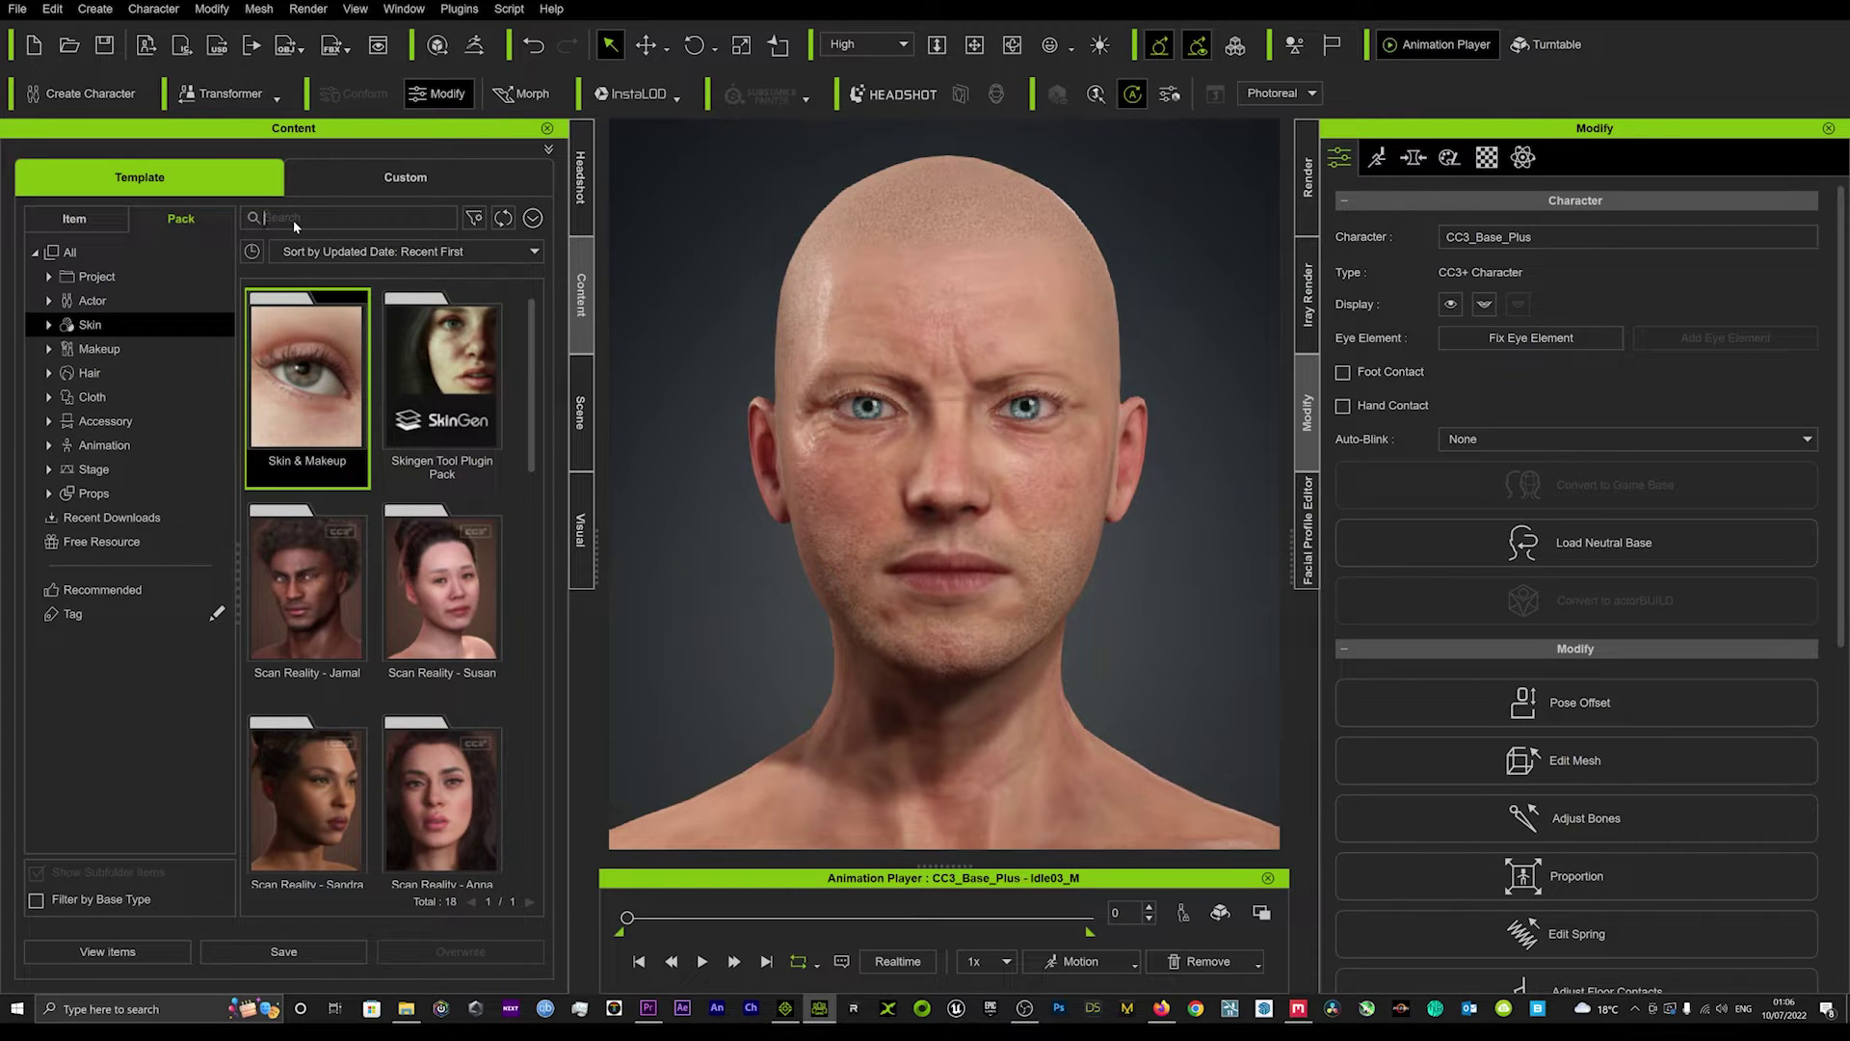
{"action": "left_click", "coordinate": [108, 248]}
{"action": "left_click", "coordinate": [334, 217]}
{"action": "type", "text": "eye"}
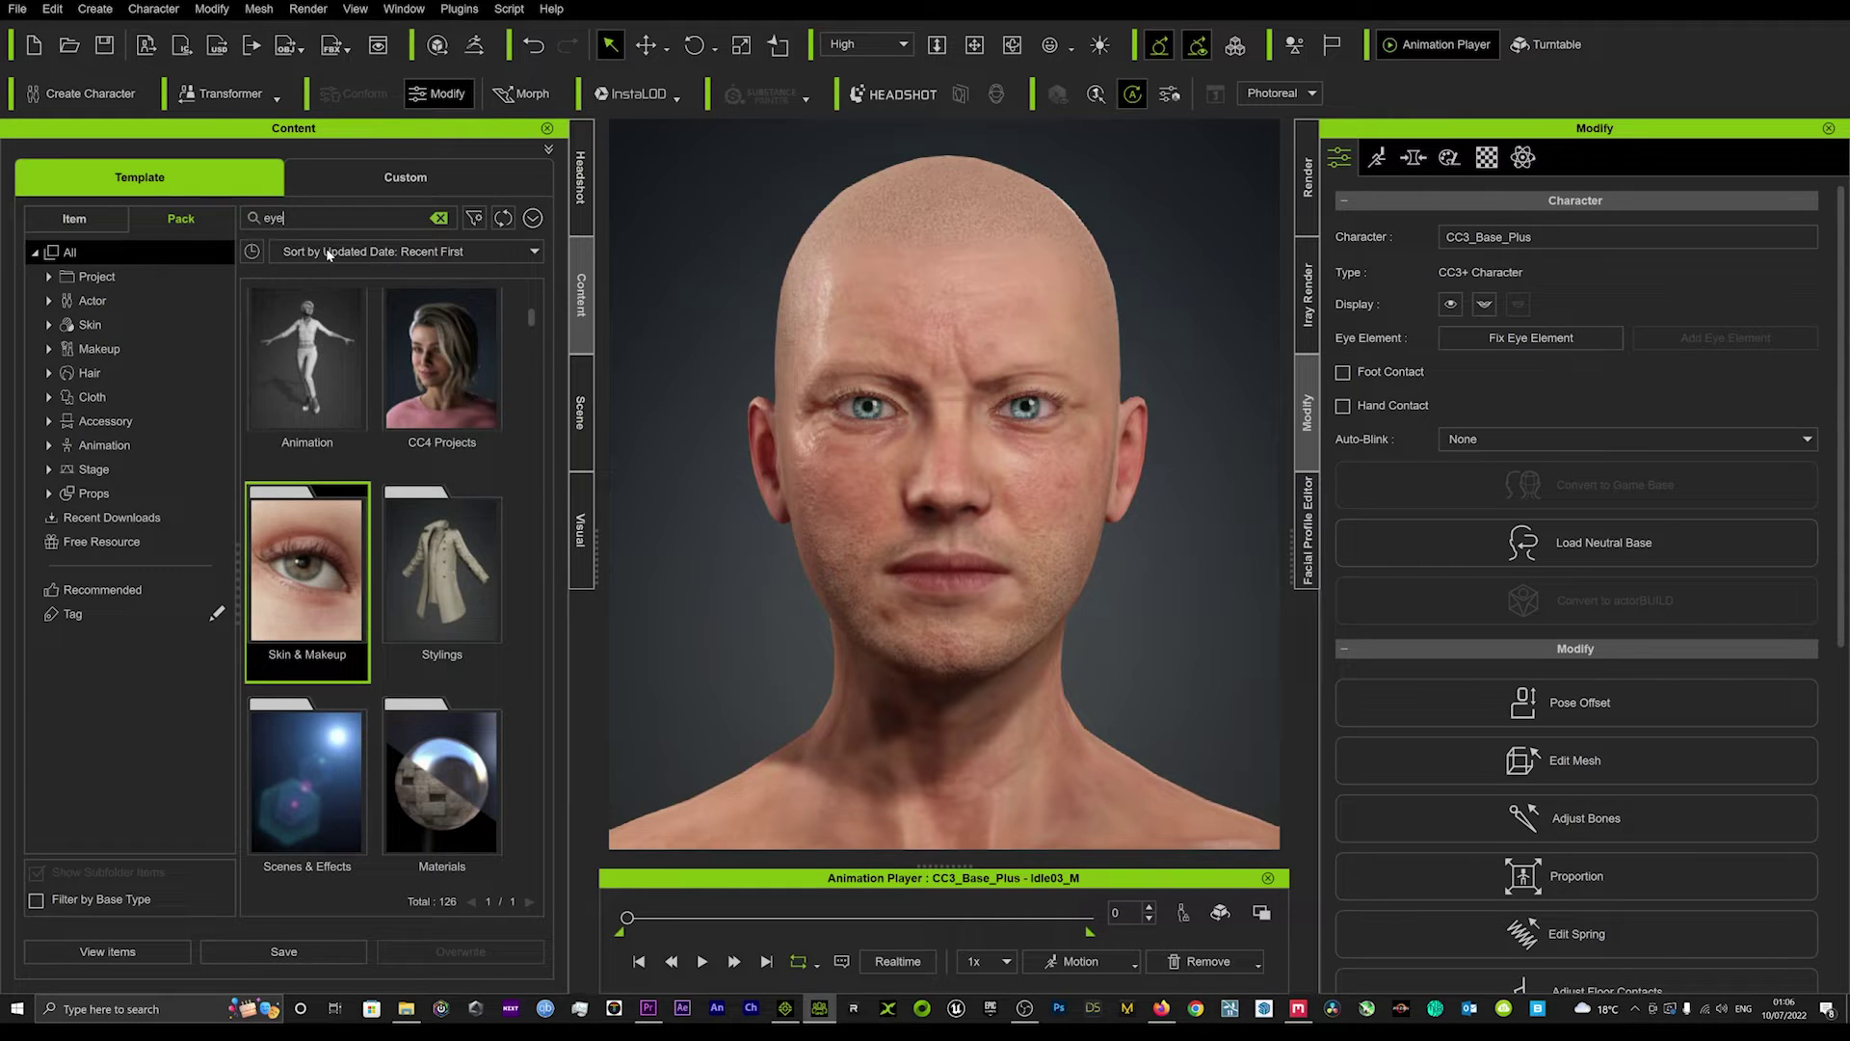
{"action": "type", "text": "s"}
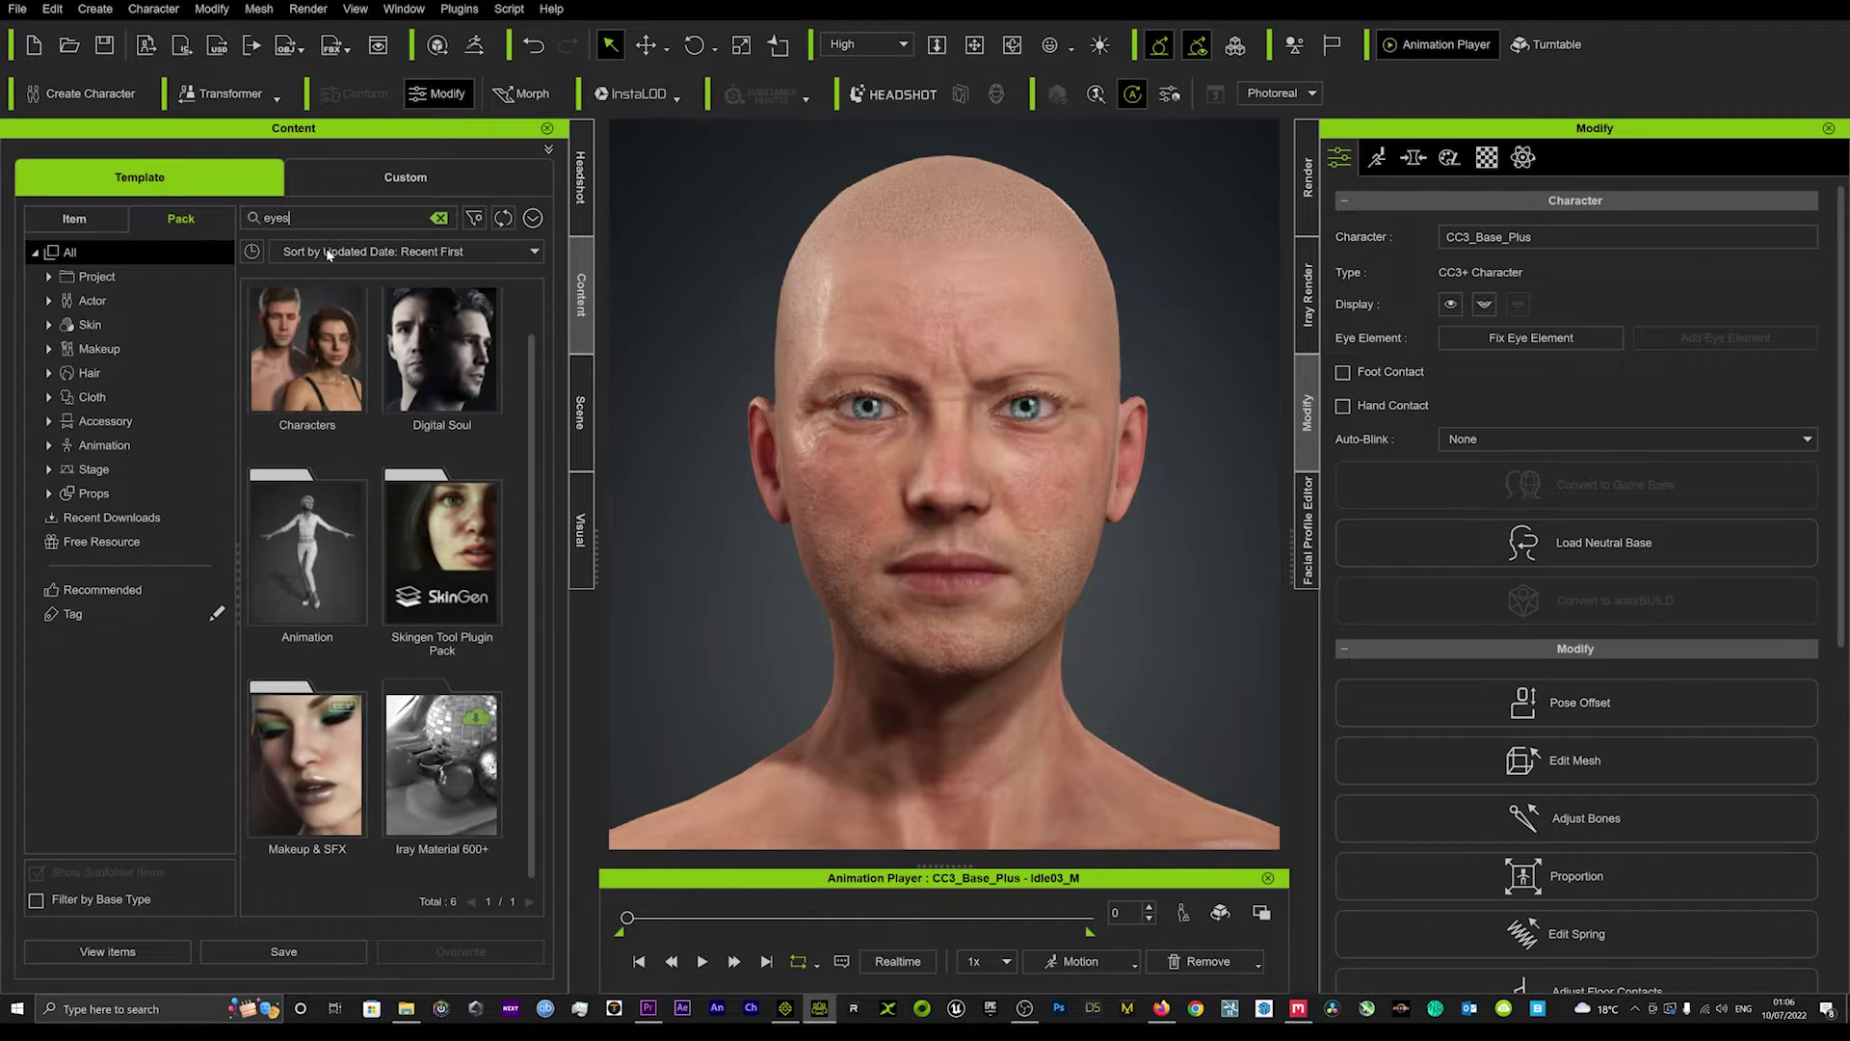
{"action": "double_click", "coordinate": [333, 320]}
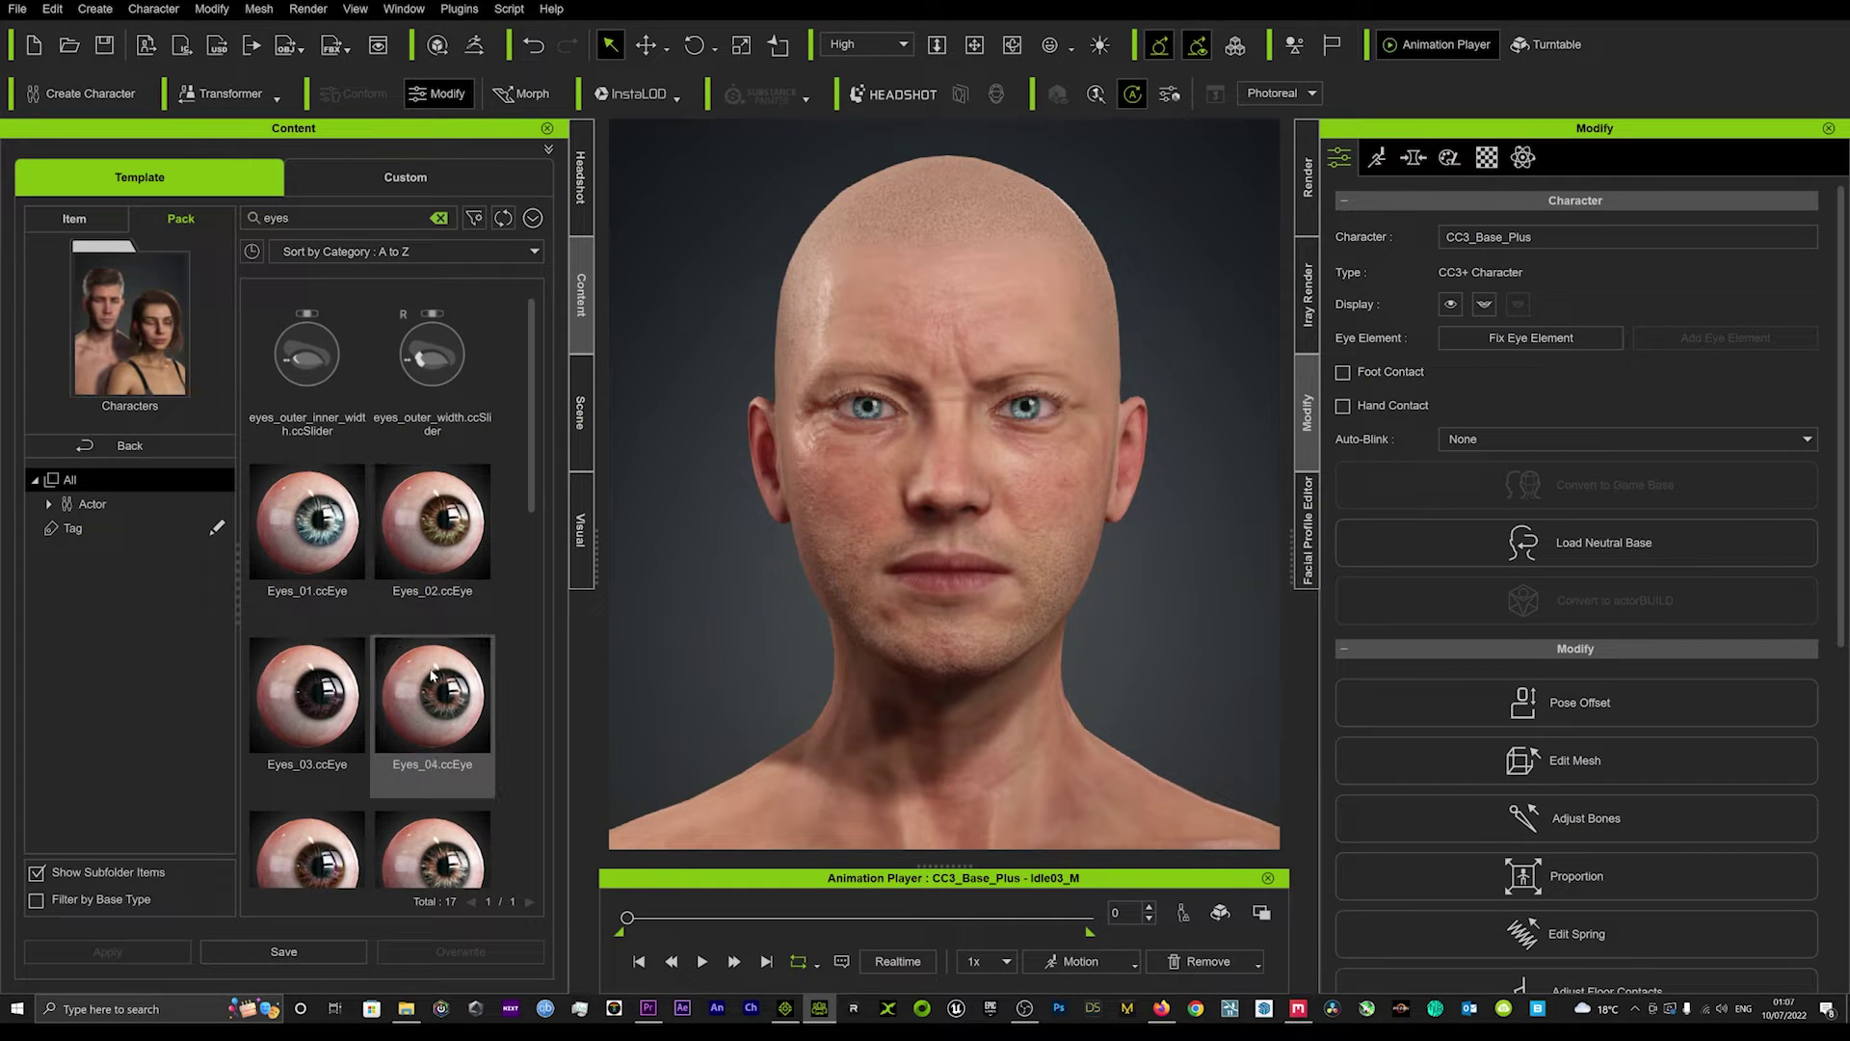
Step: Replace the character's eyes with Eyes_03, accepting deactivation of the SkinGen session, and deselect the eye part
{"action": "double_click", "coordinate": [308, 708]}
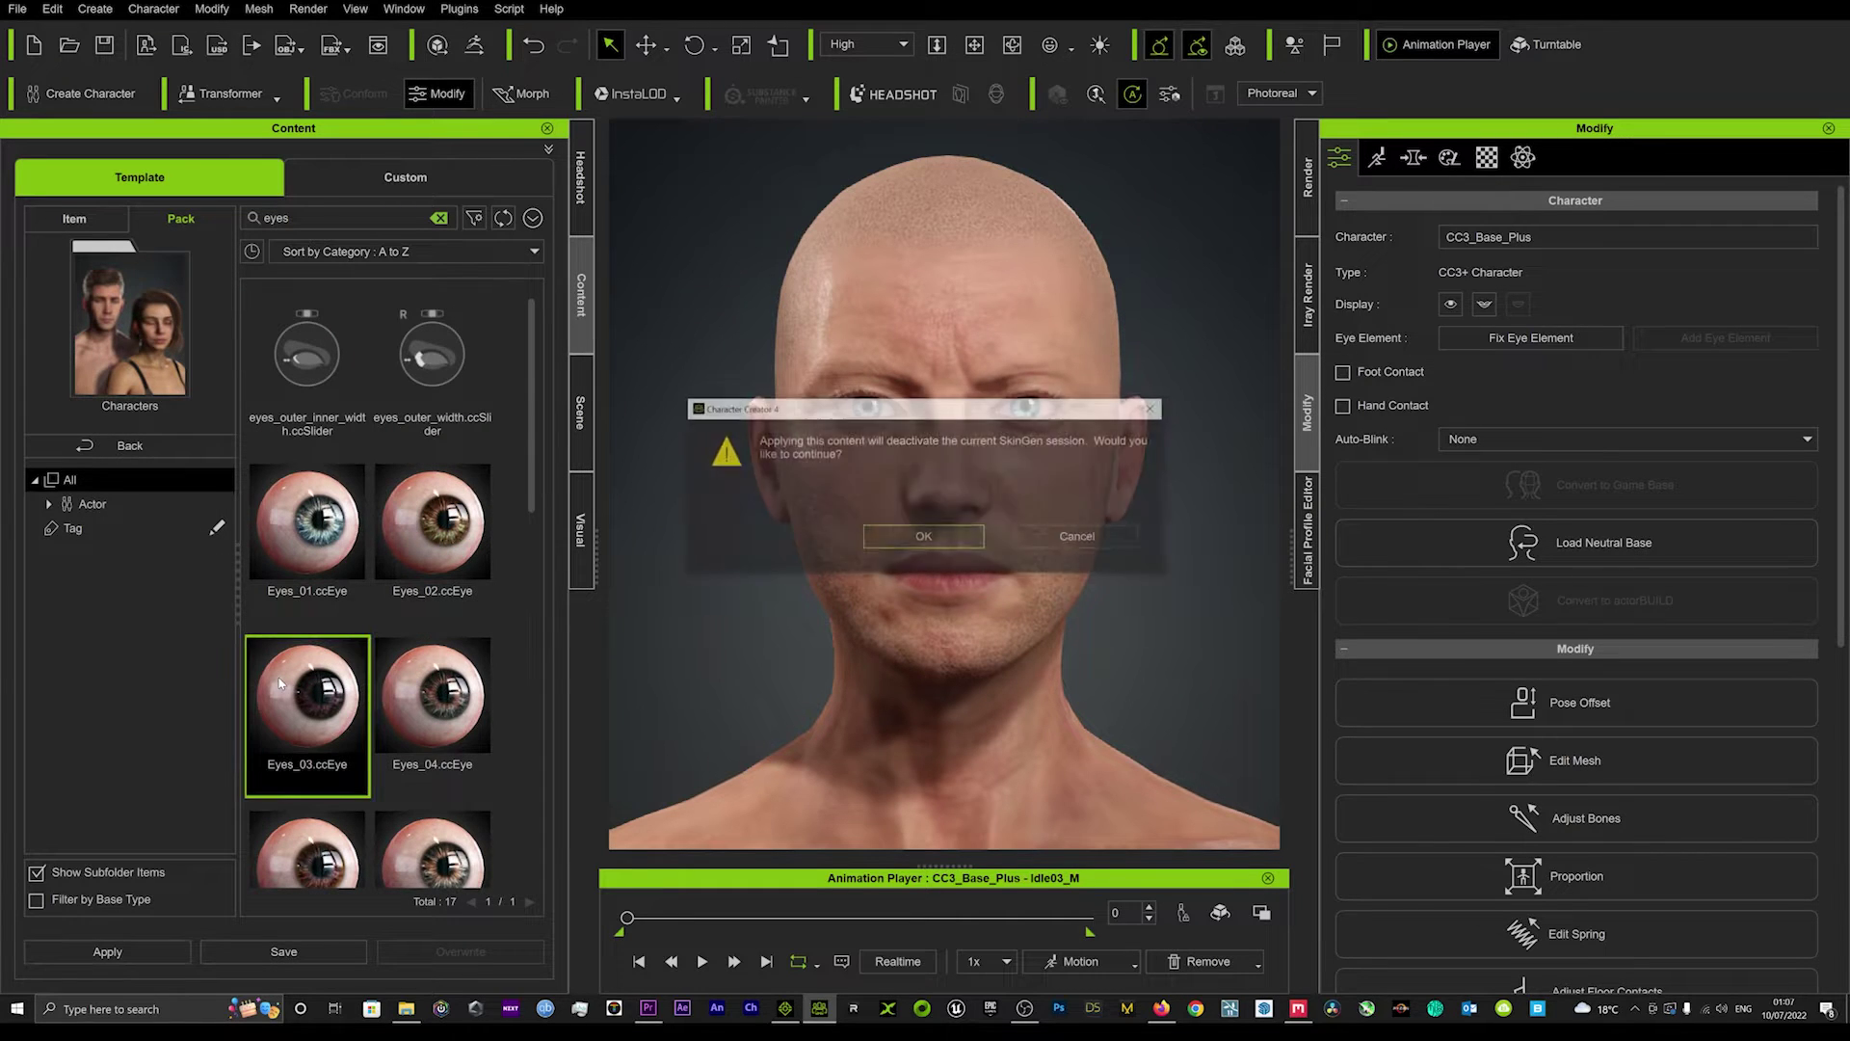
{"action": "left_click", "coordinate": [927, 538]}
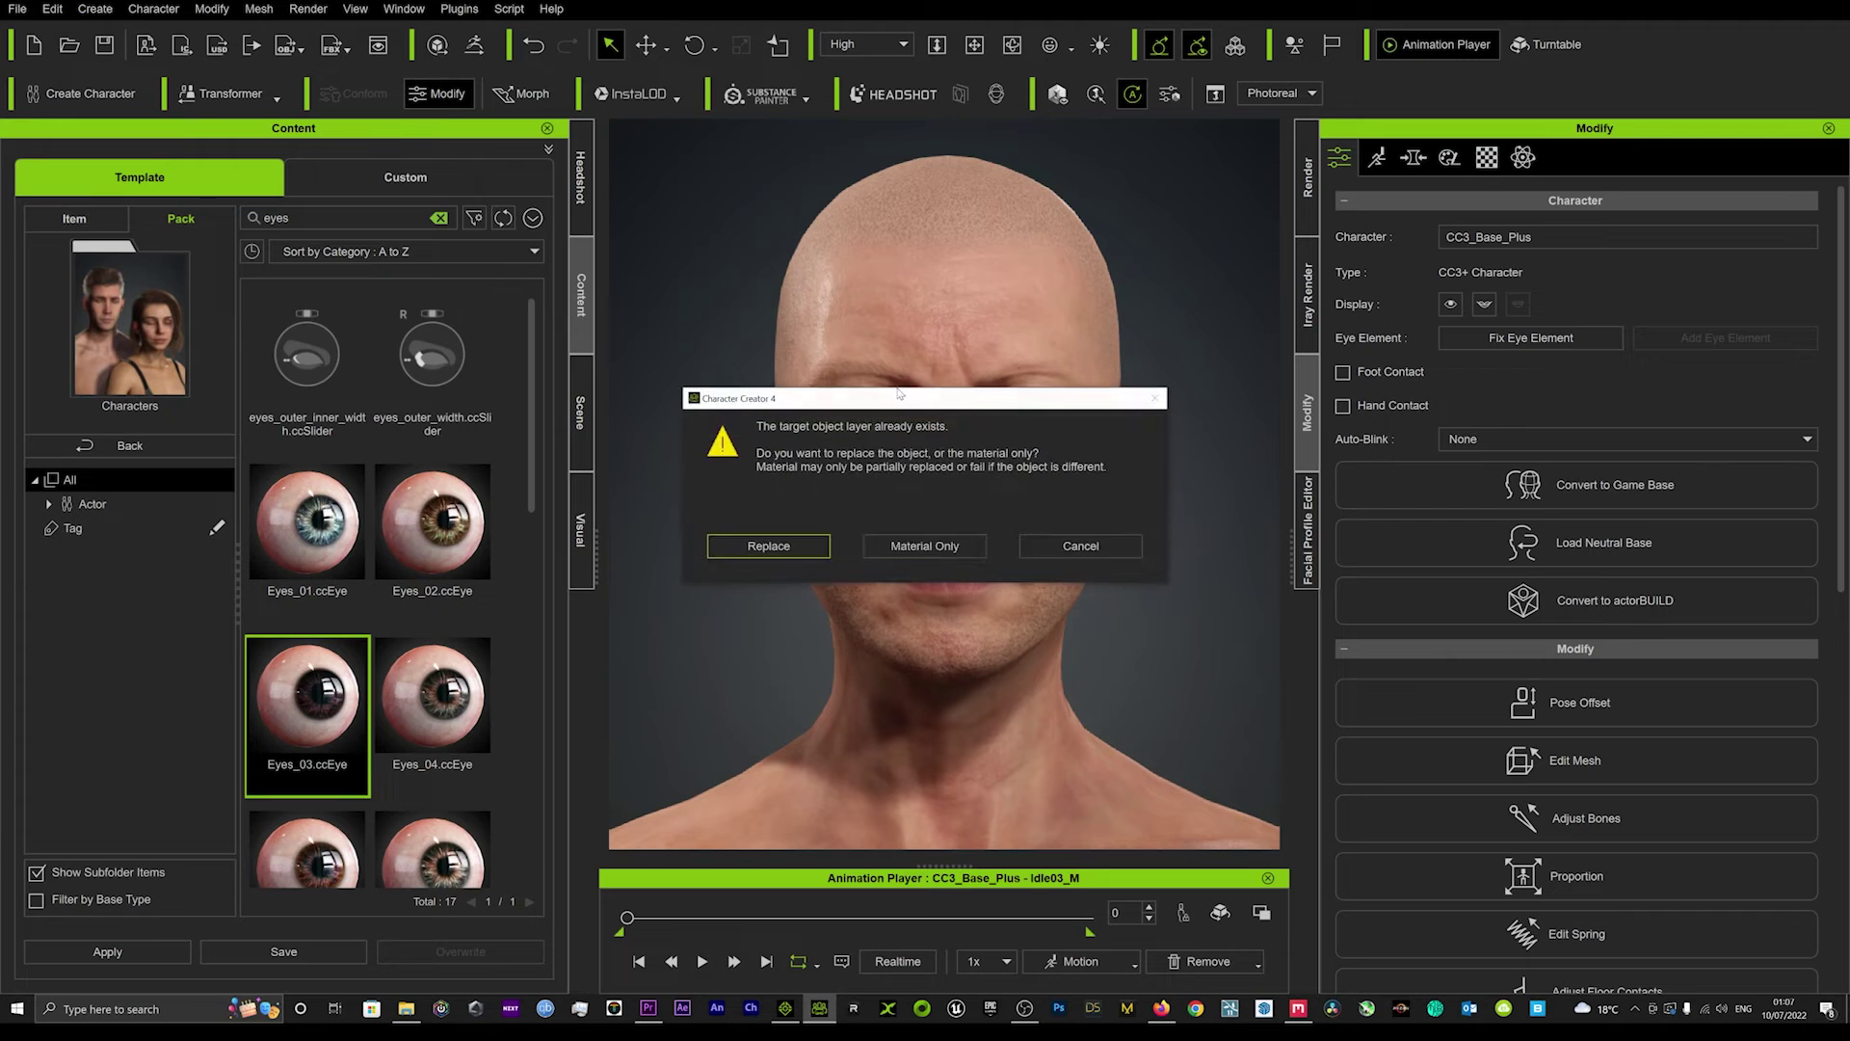
{"action": "left_click", "coordinate": [790, 545]}
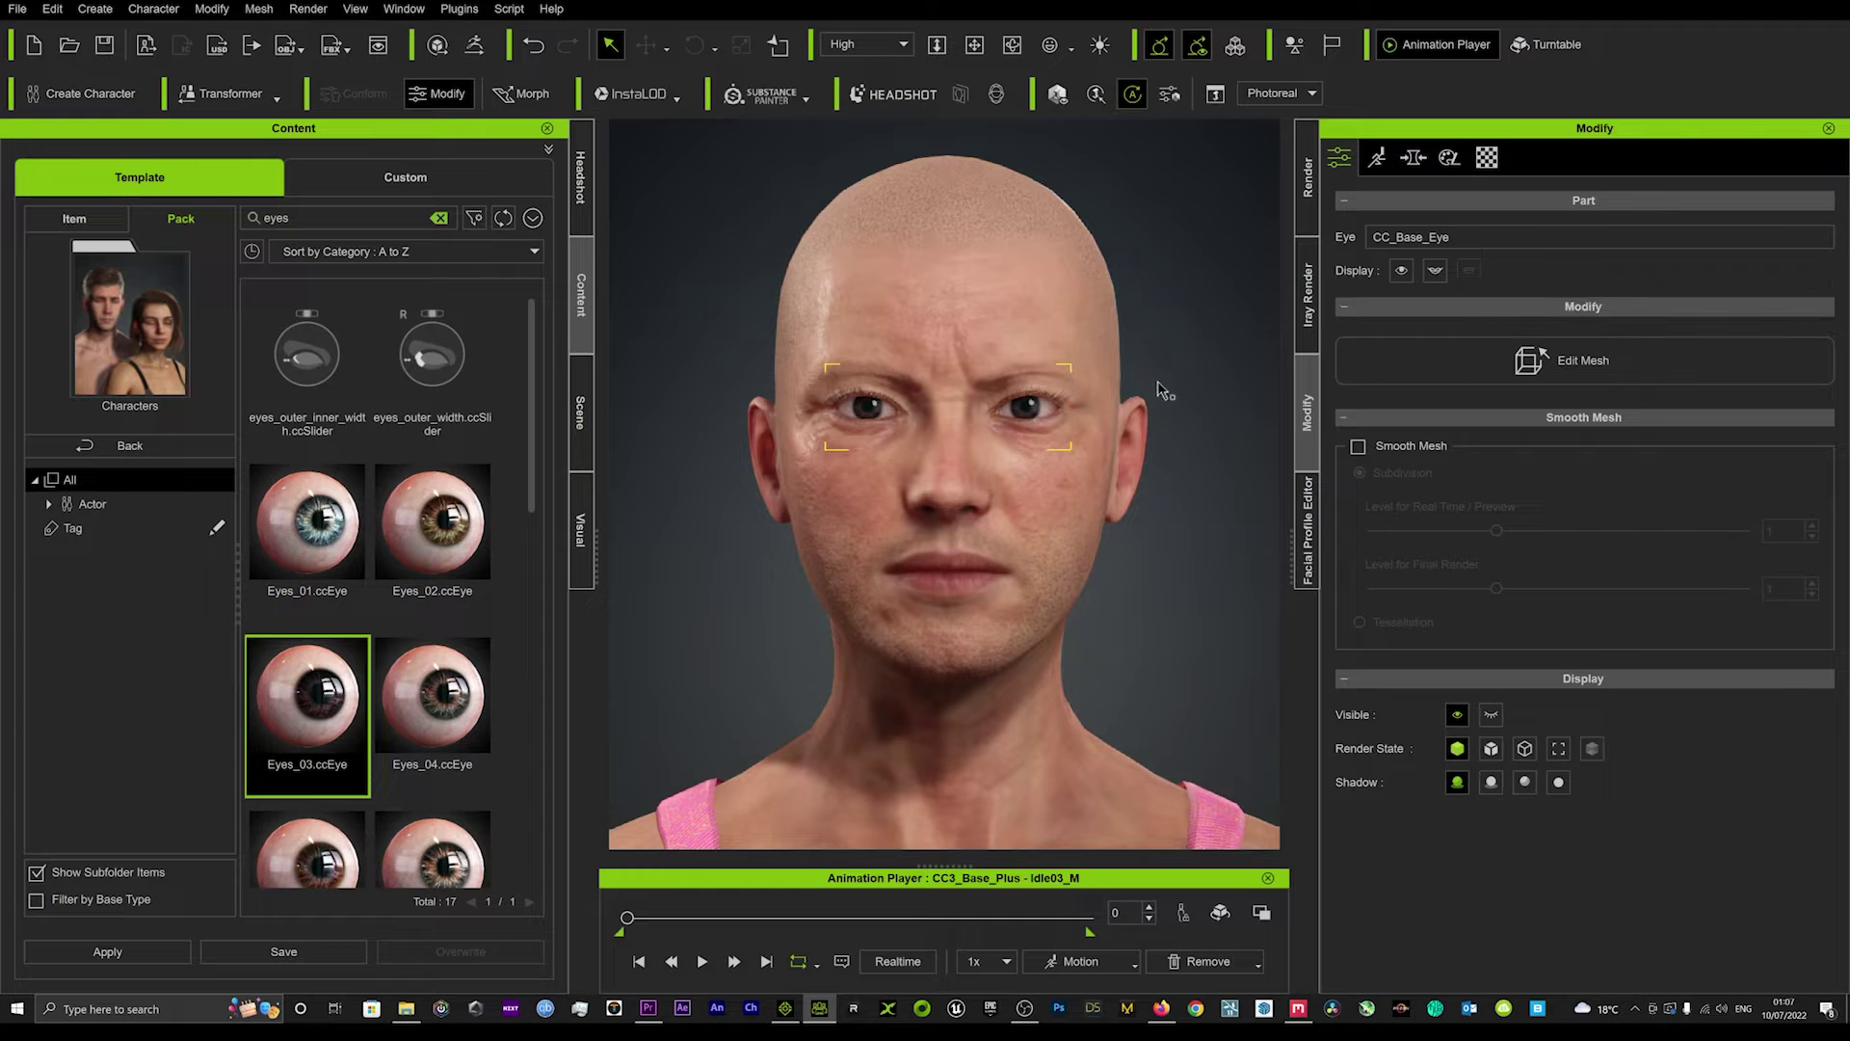
{"action": "left_click", "coordinate": [1209, 295]}
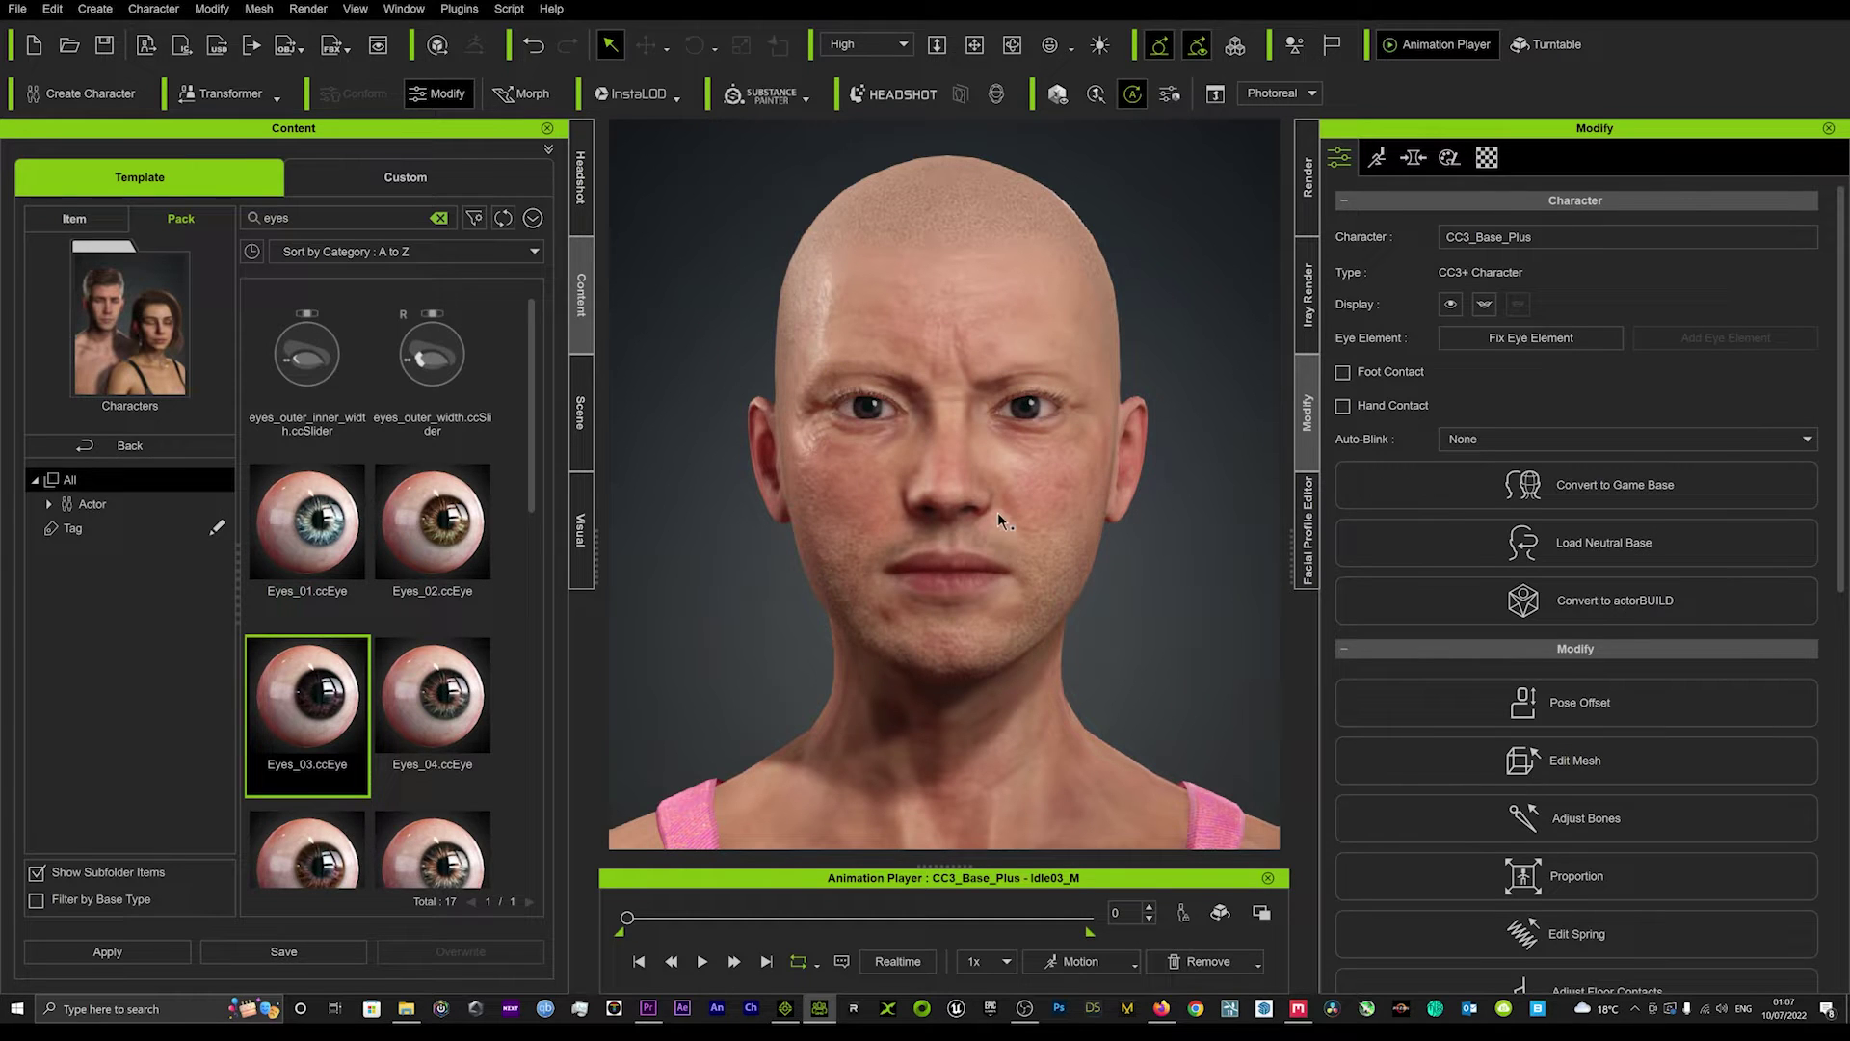
Step: Return to the pack list, filter it to skin content and open the Realistic Human Skin pack
{"action": "left_click", "coordinate": [218, 444]}
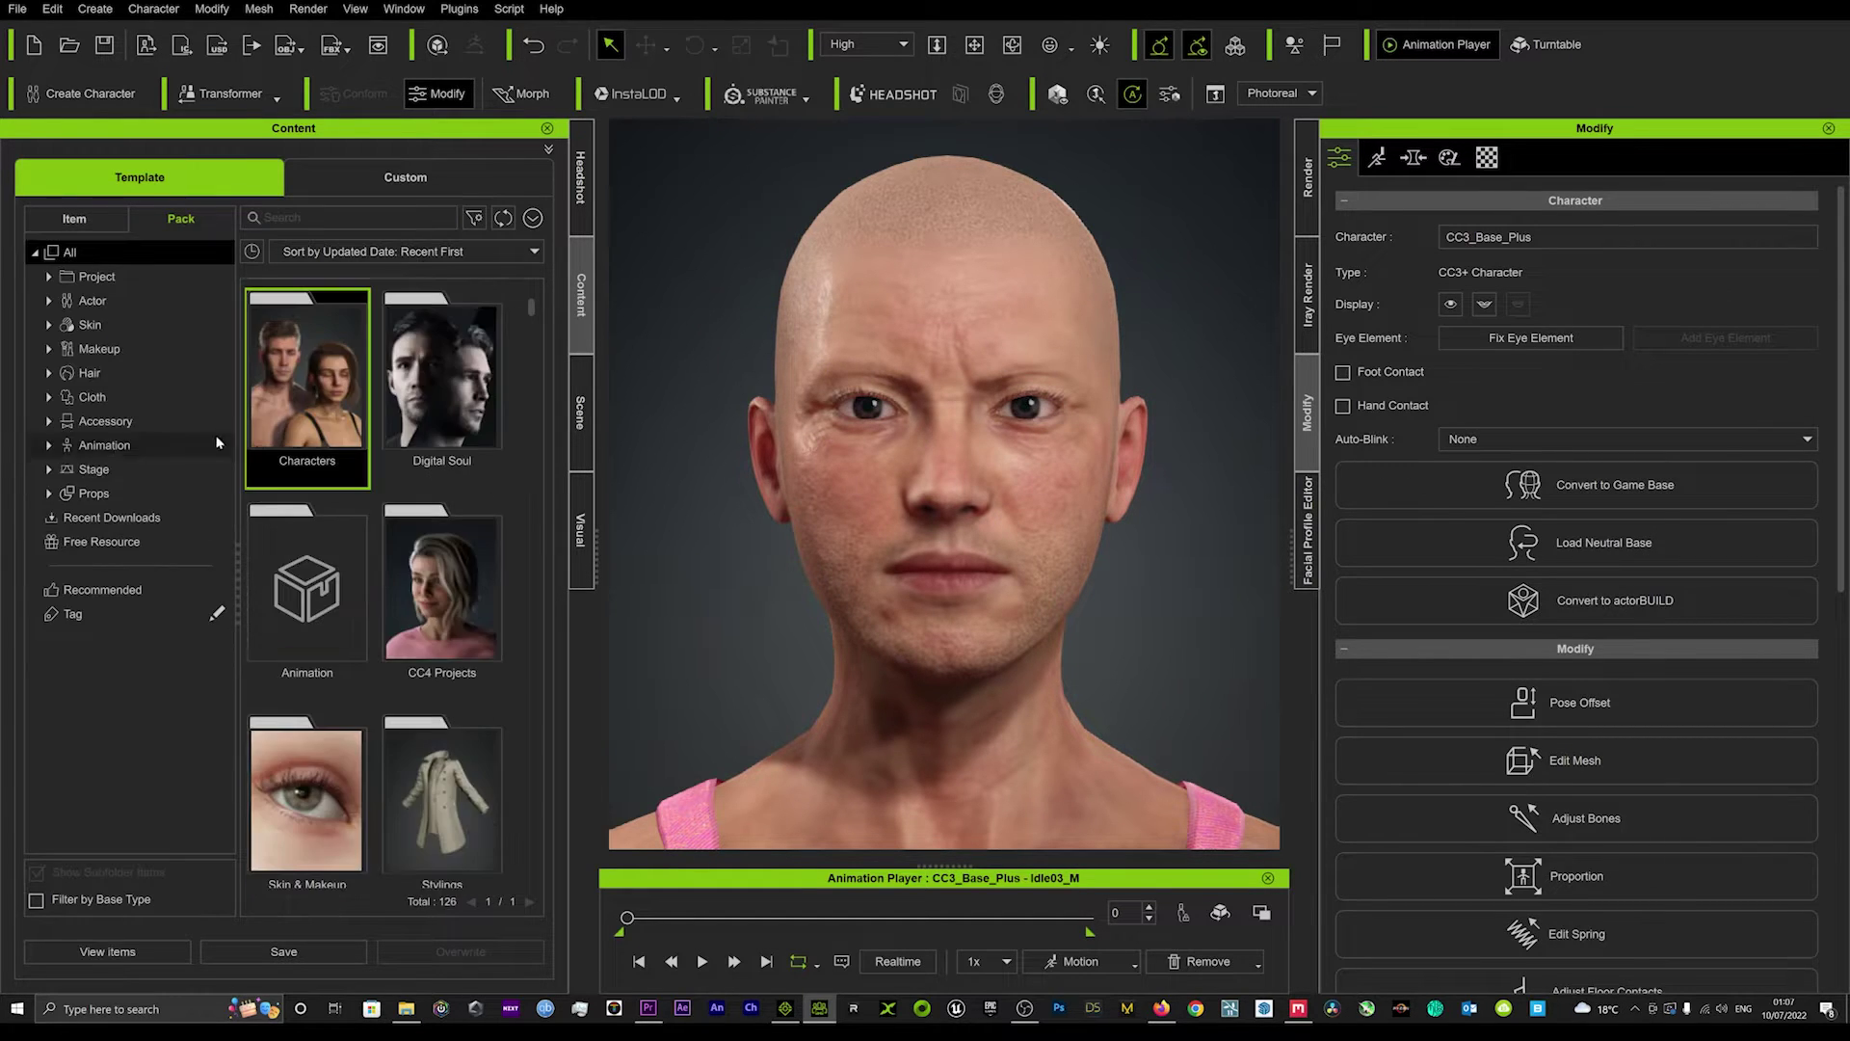
{"action": "left_click", "coordinate": [87, 324]}
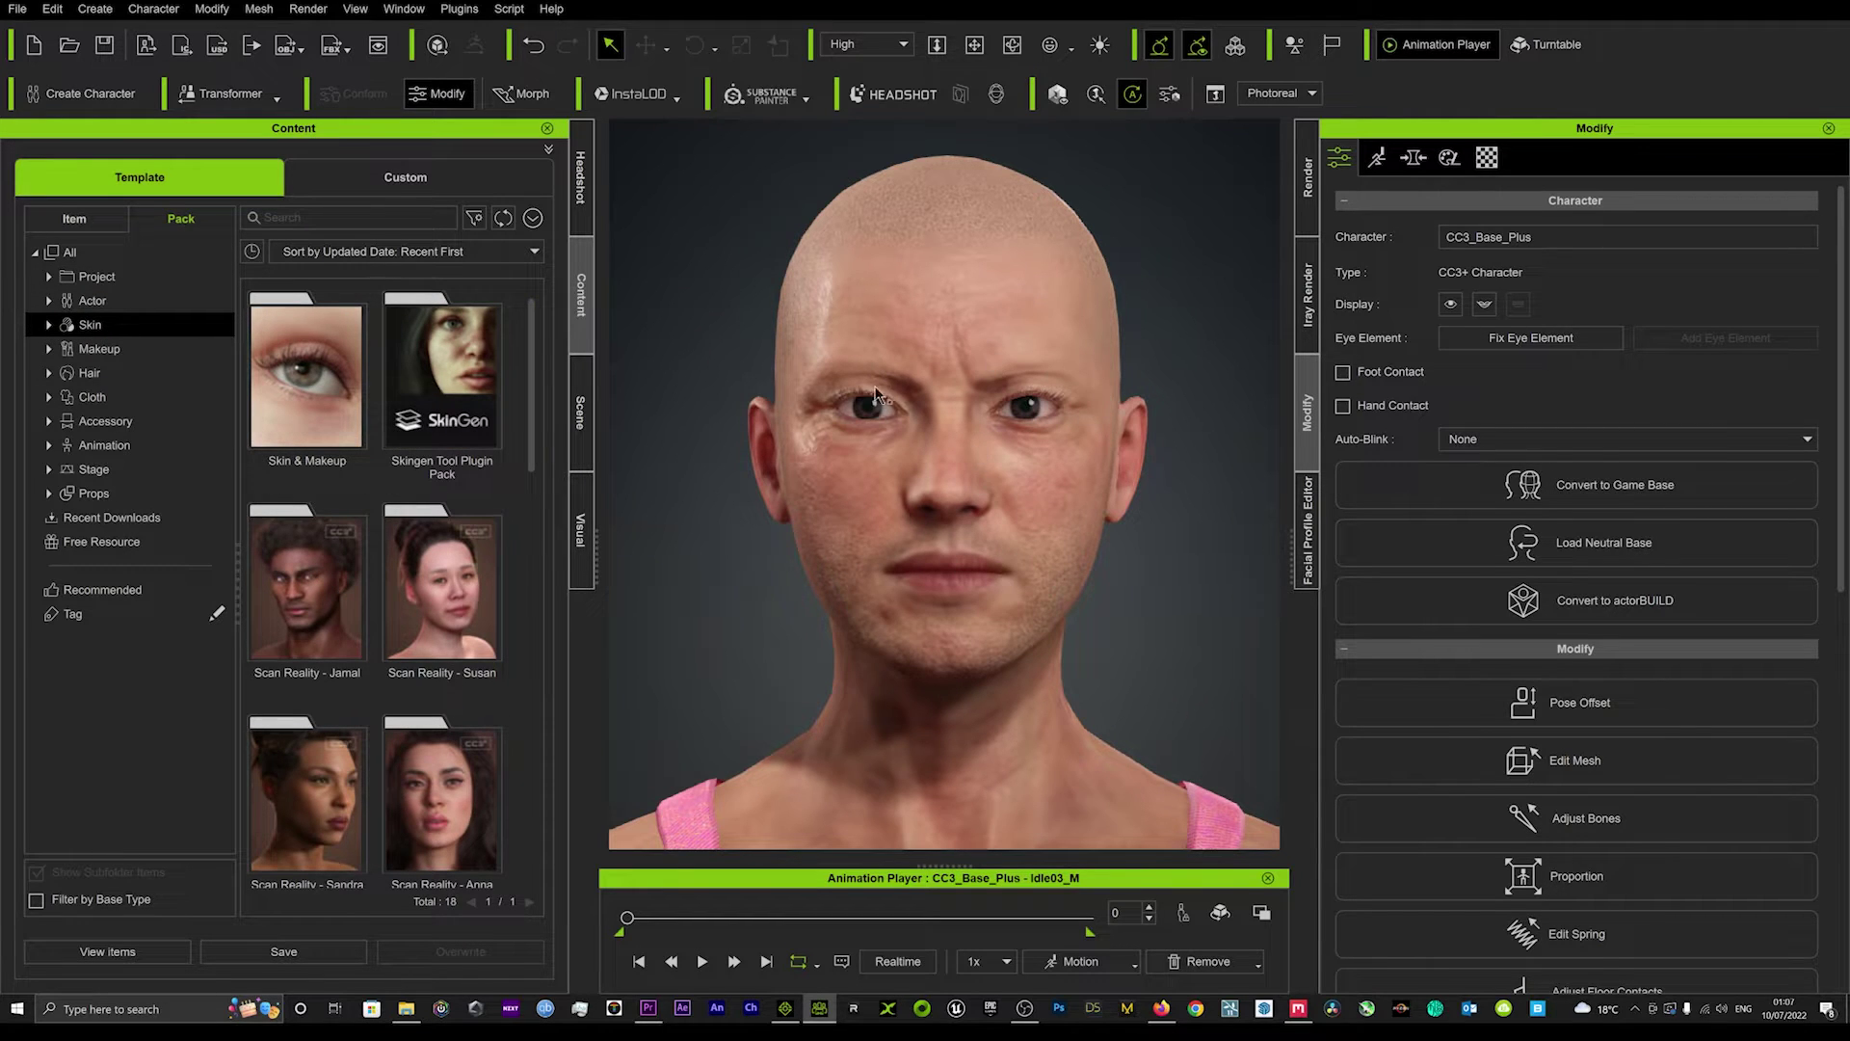
{"action": "left_click", "coordinate": [333, 385]}
{"action": "scroll", "coordinate": [349, 385], "scroll_direction": "down", "scroll_amount": 10}
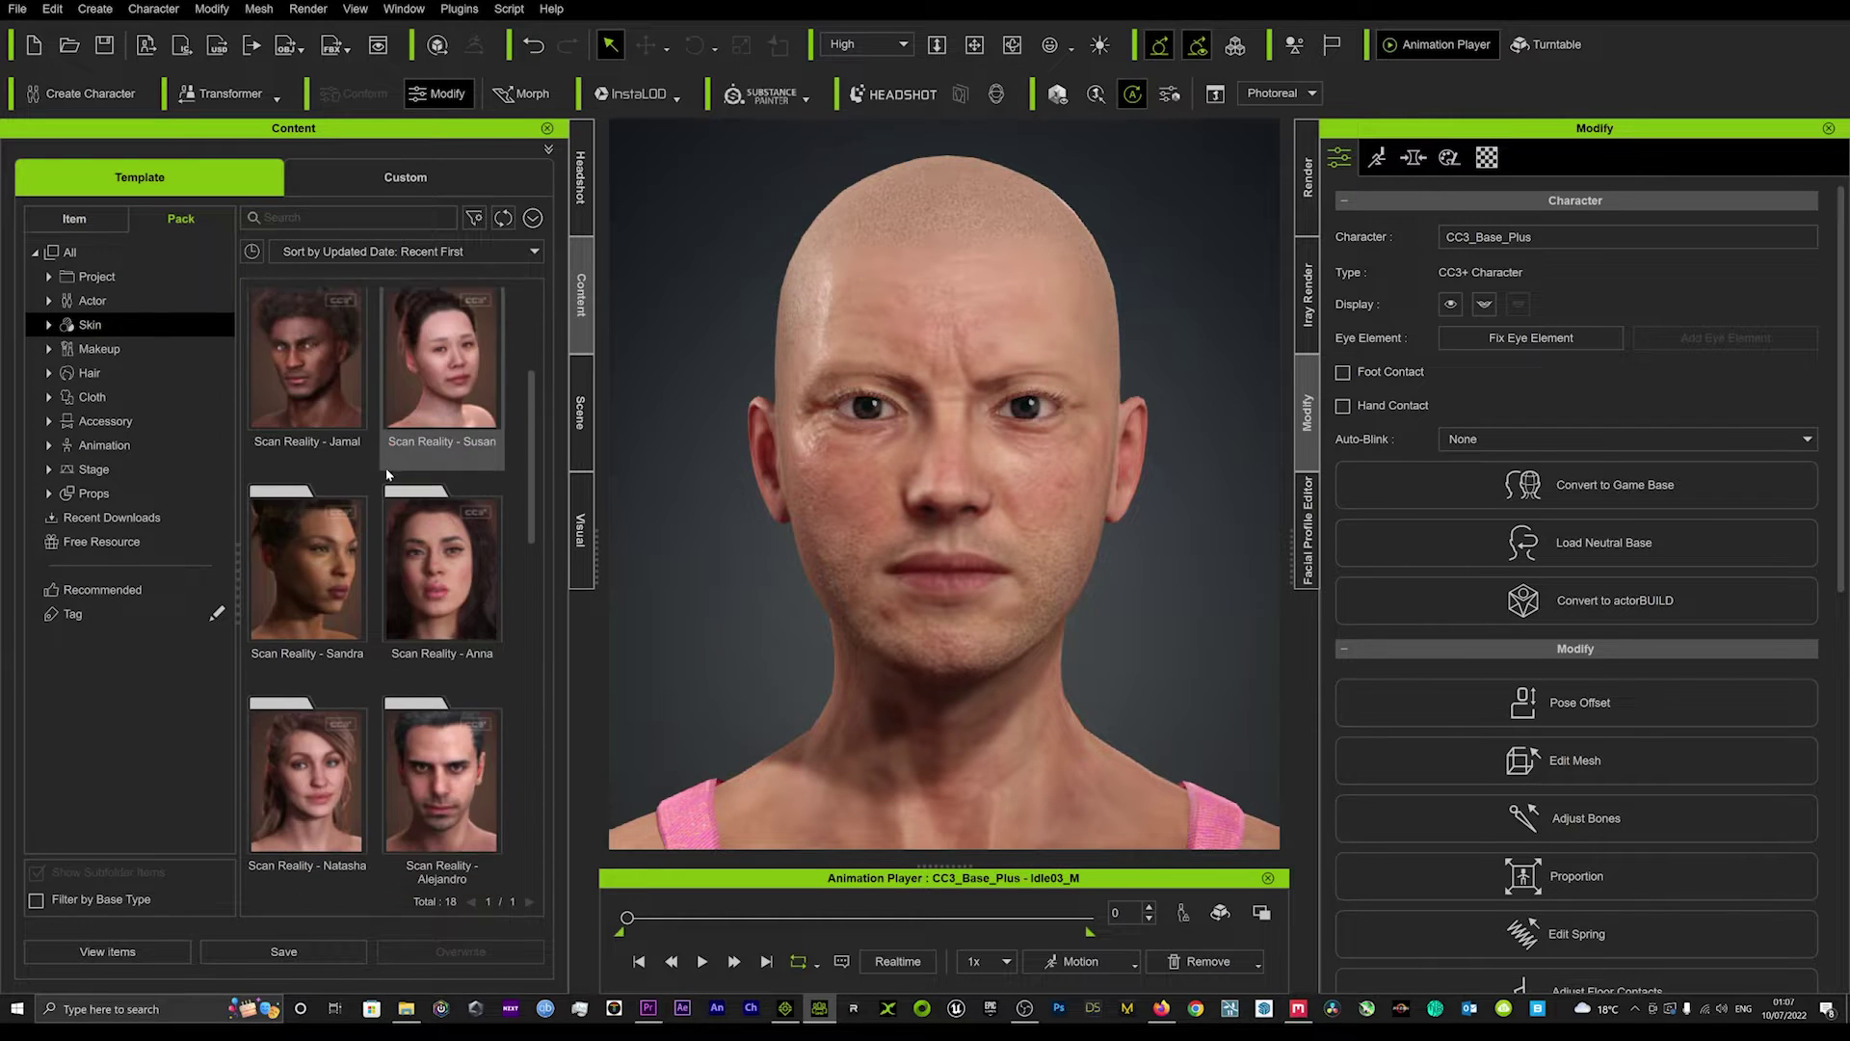
{"action": "scroll", "coordinate": [318, 559], "scroll_direction": "down", "scroll_amount": 2}
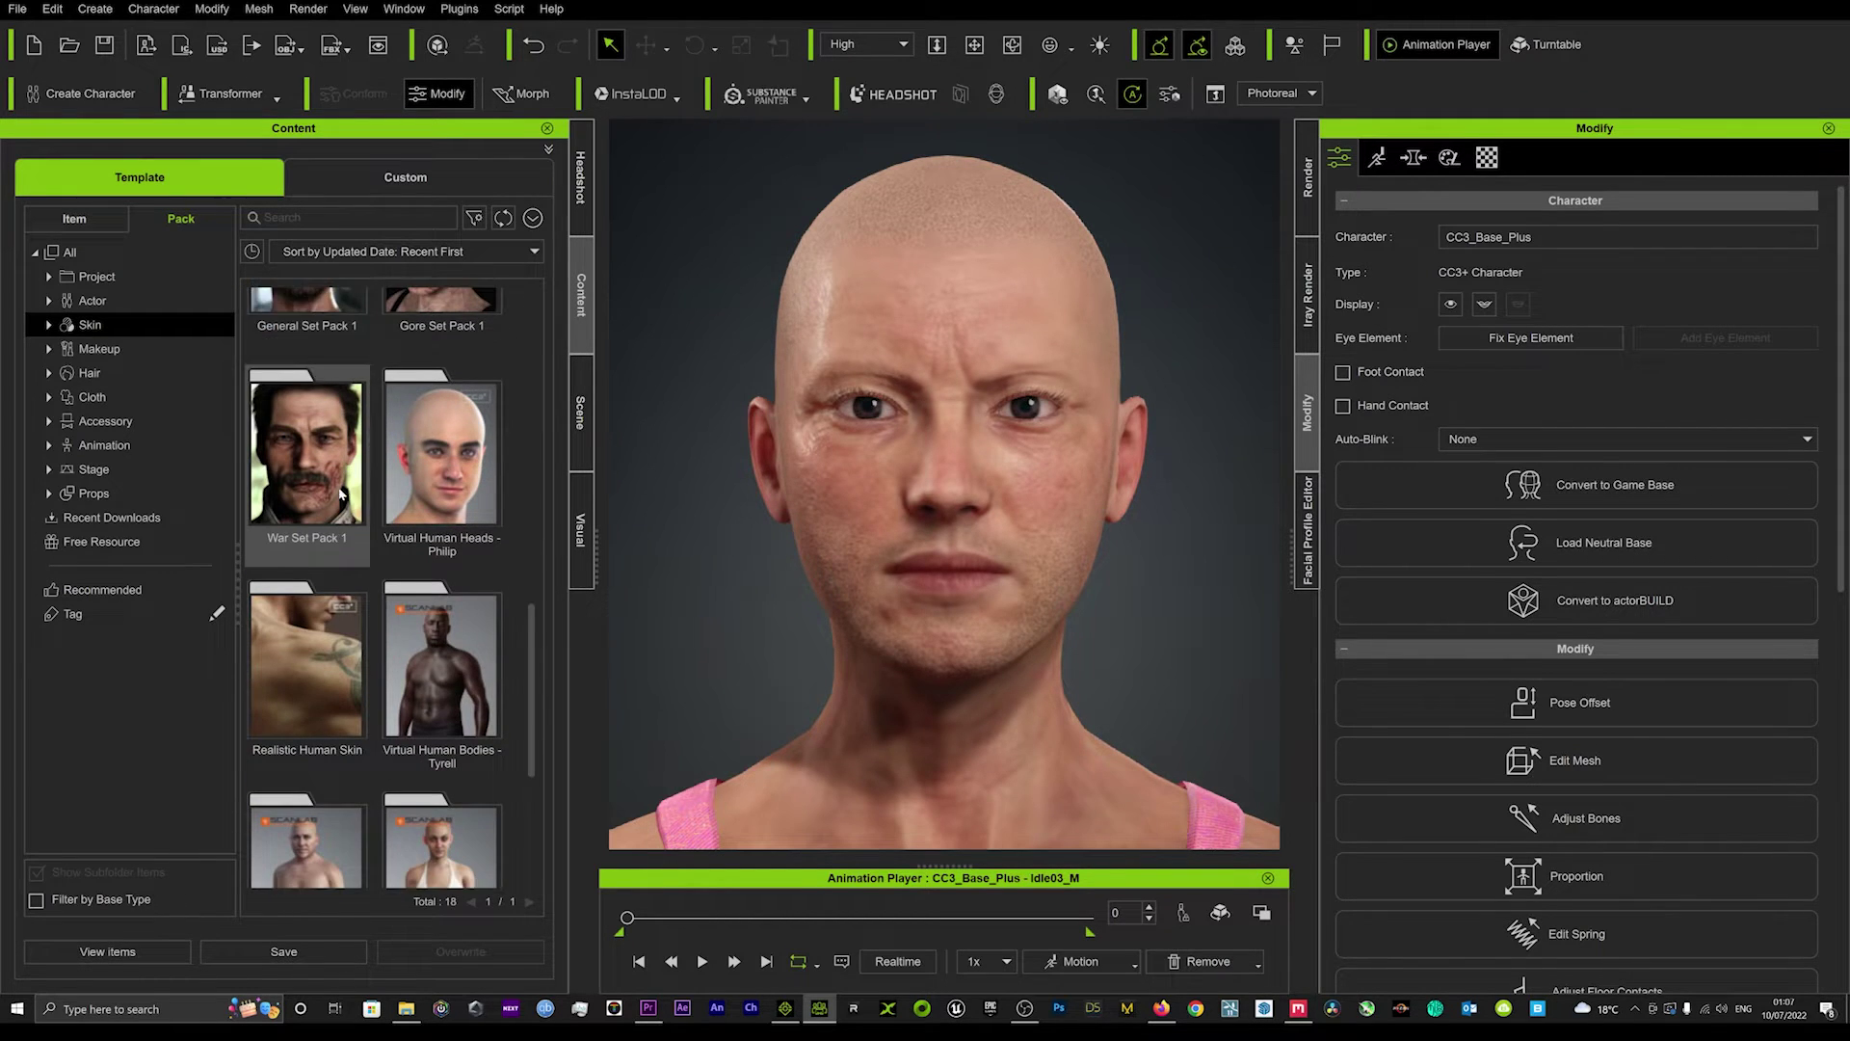
{"action": "double_click", "coordinate": [301, 559]}
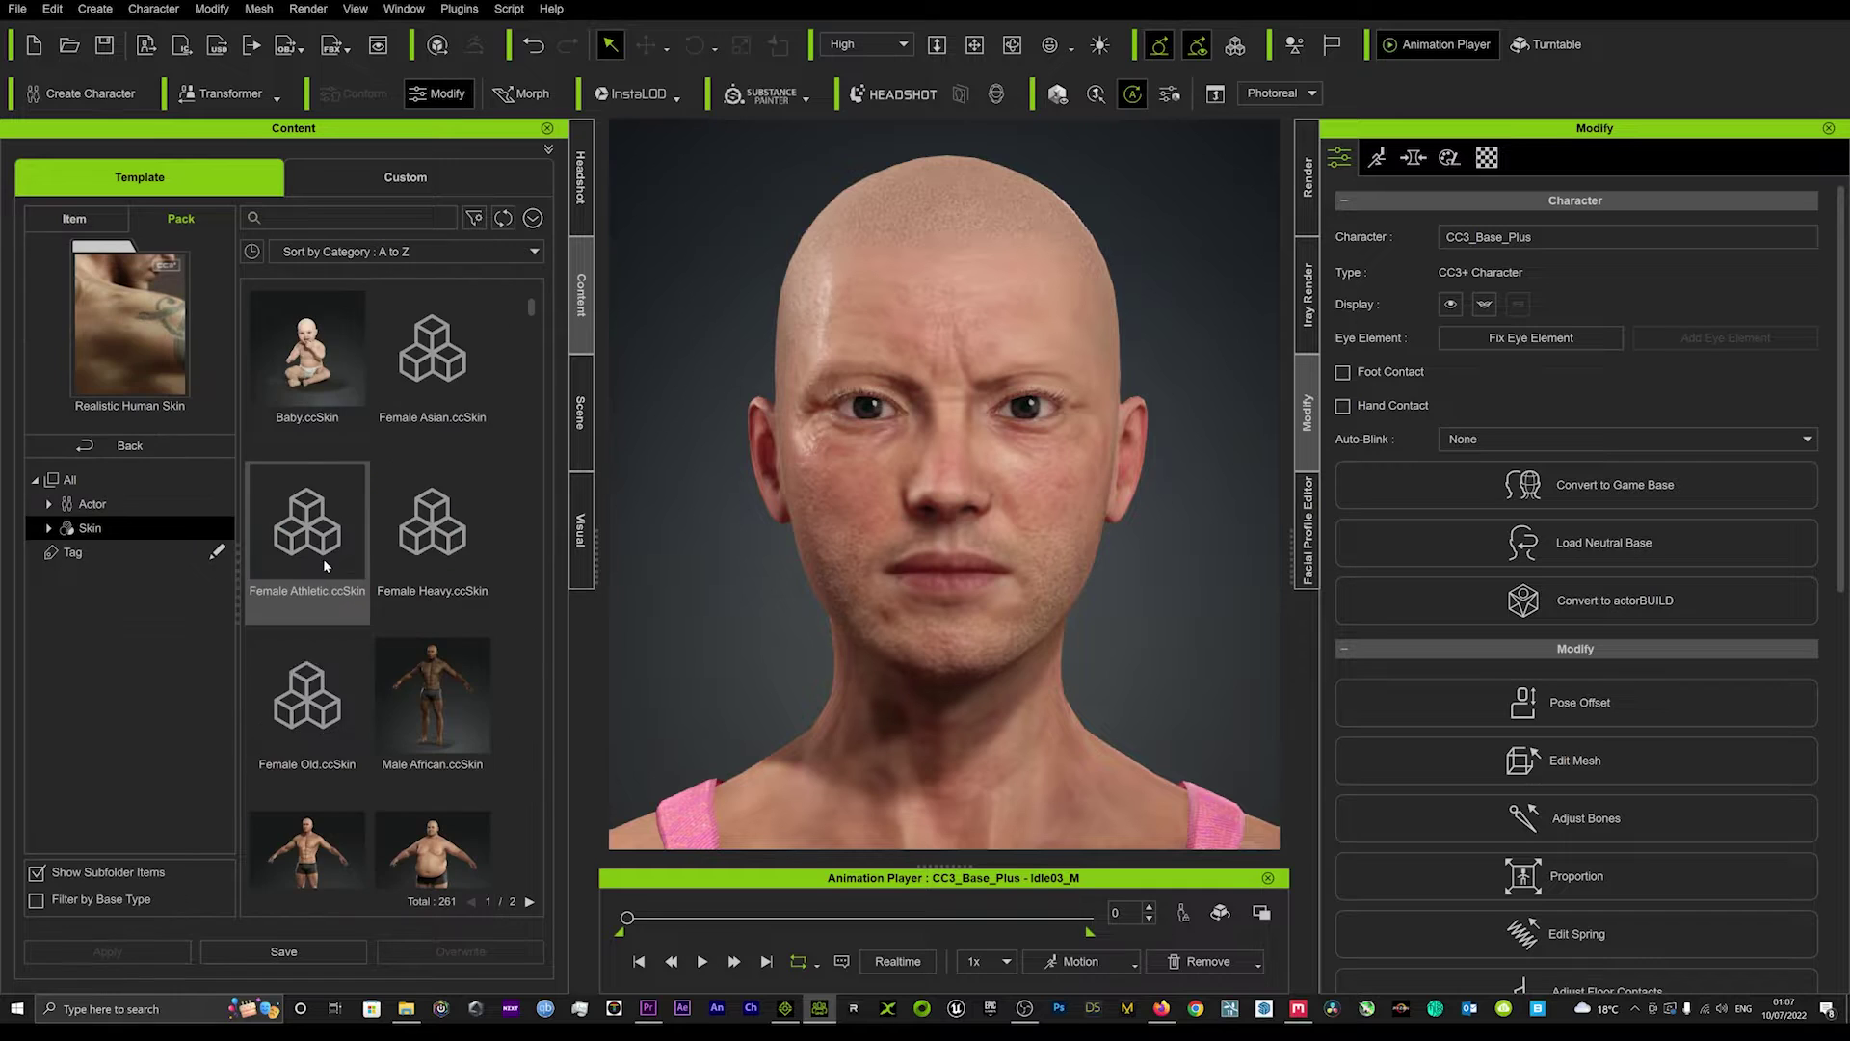
Step: Apply the Male Athletic SkinGen preset to the character
{"action": "scroll", "coordinate": [332, 434], "scroll_direction": "down", "scroll_amount": 2}
{"action": "scroll", "coordinate": [345, 472], "scroll_direction": "down", "scroll_amount": 6}
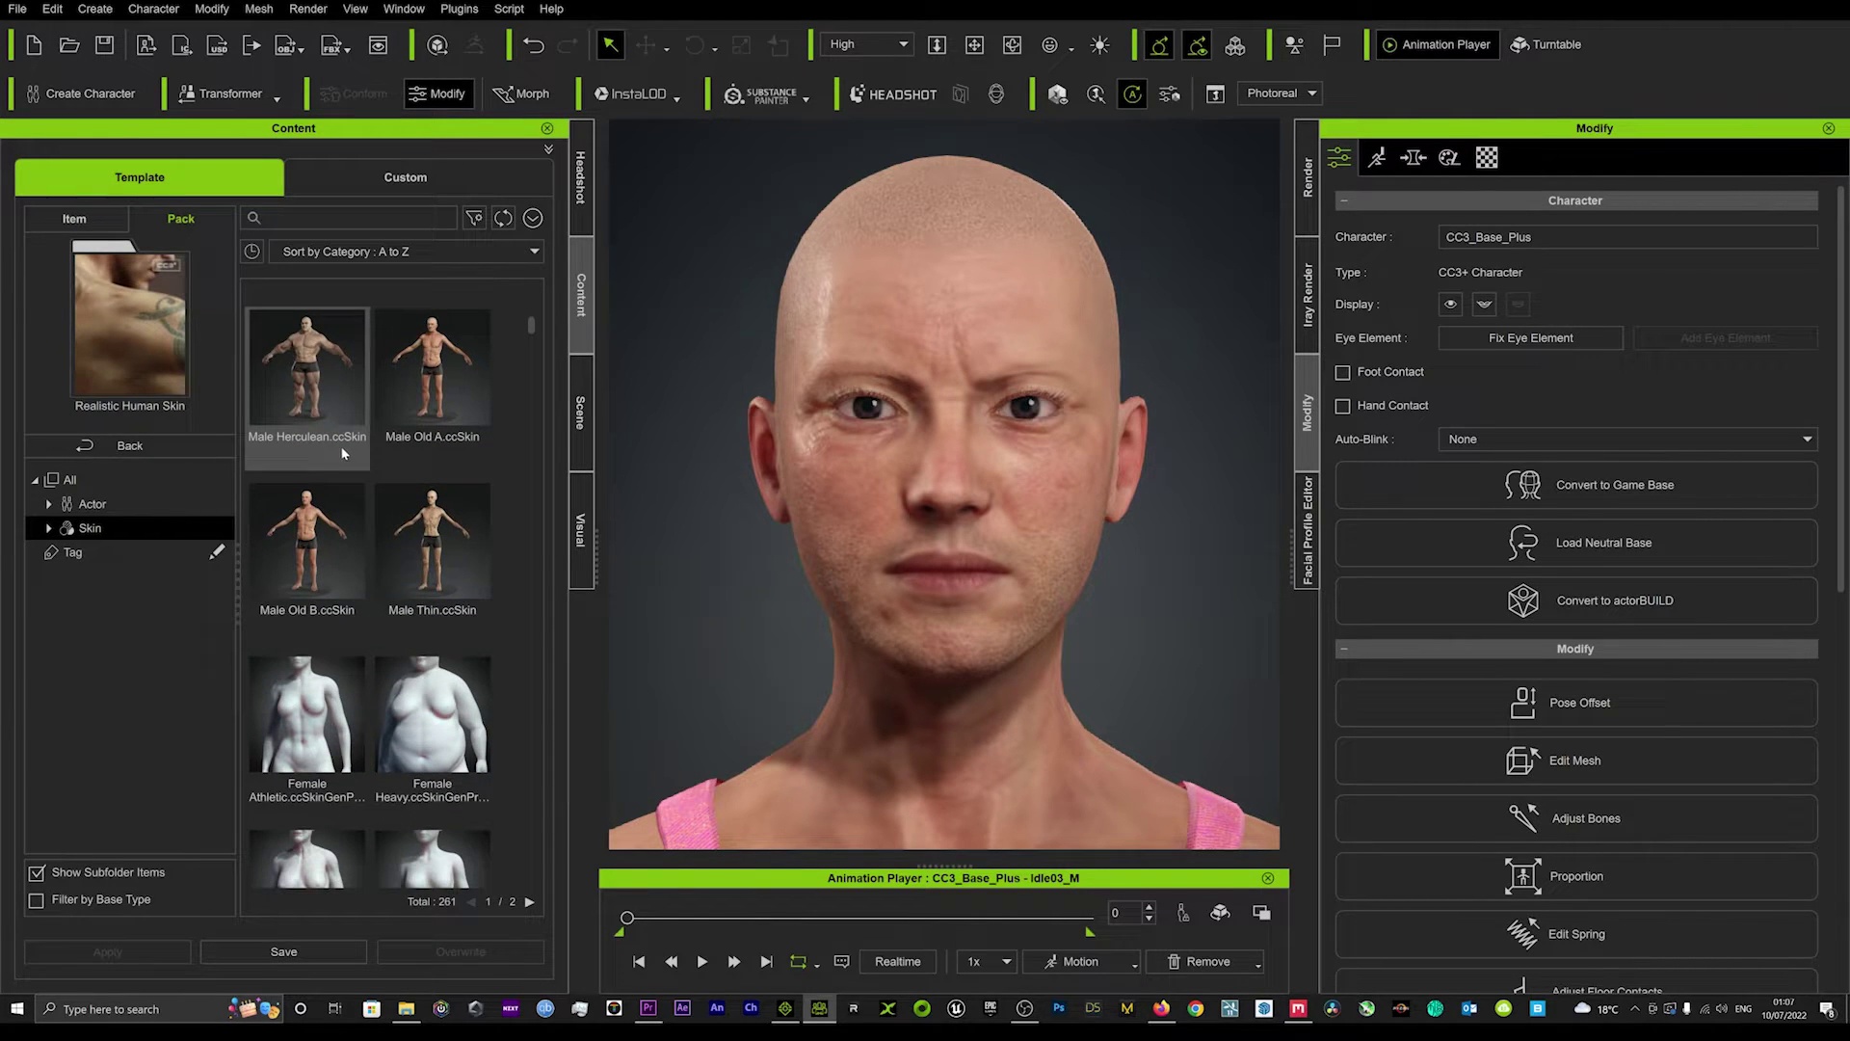
{"action": "scroll", "coordinate": [337, 460], "scroll_direction": "up", "scroll_amount": 1}
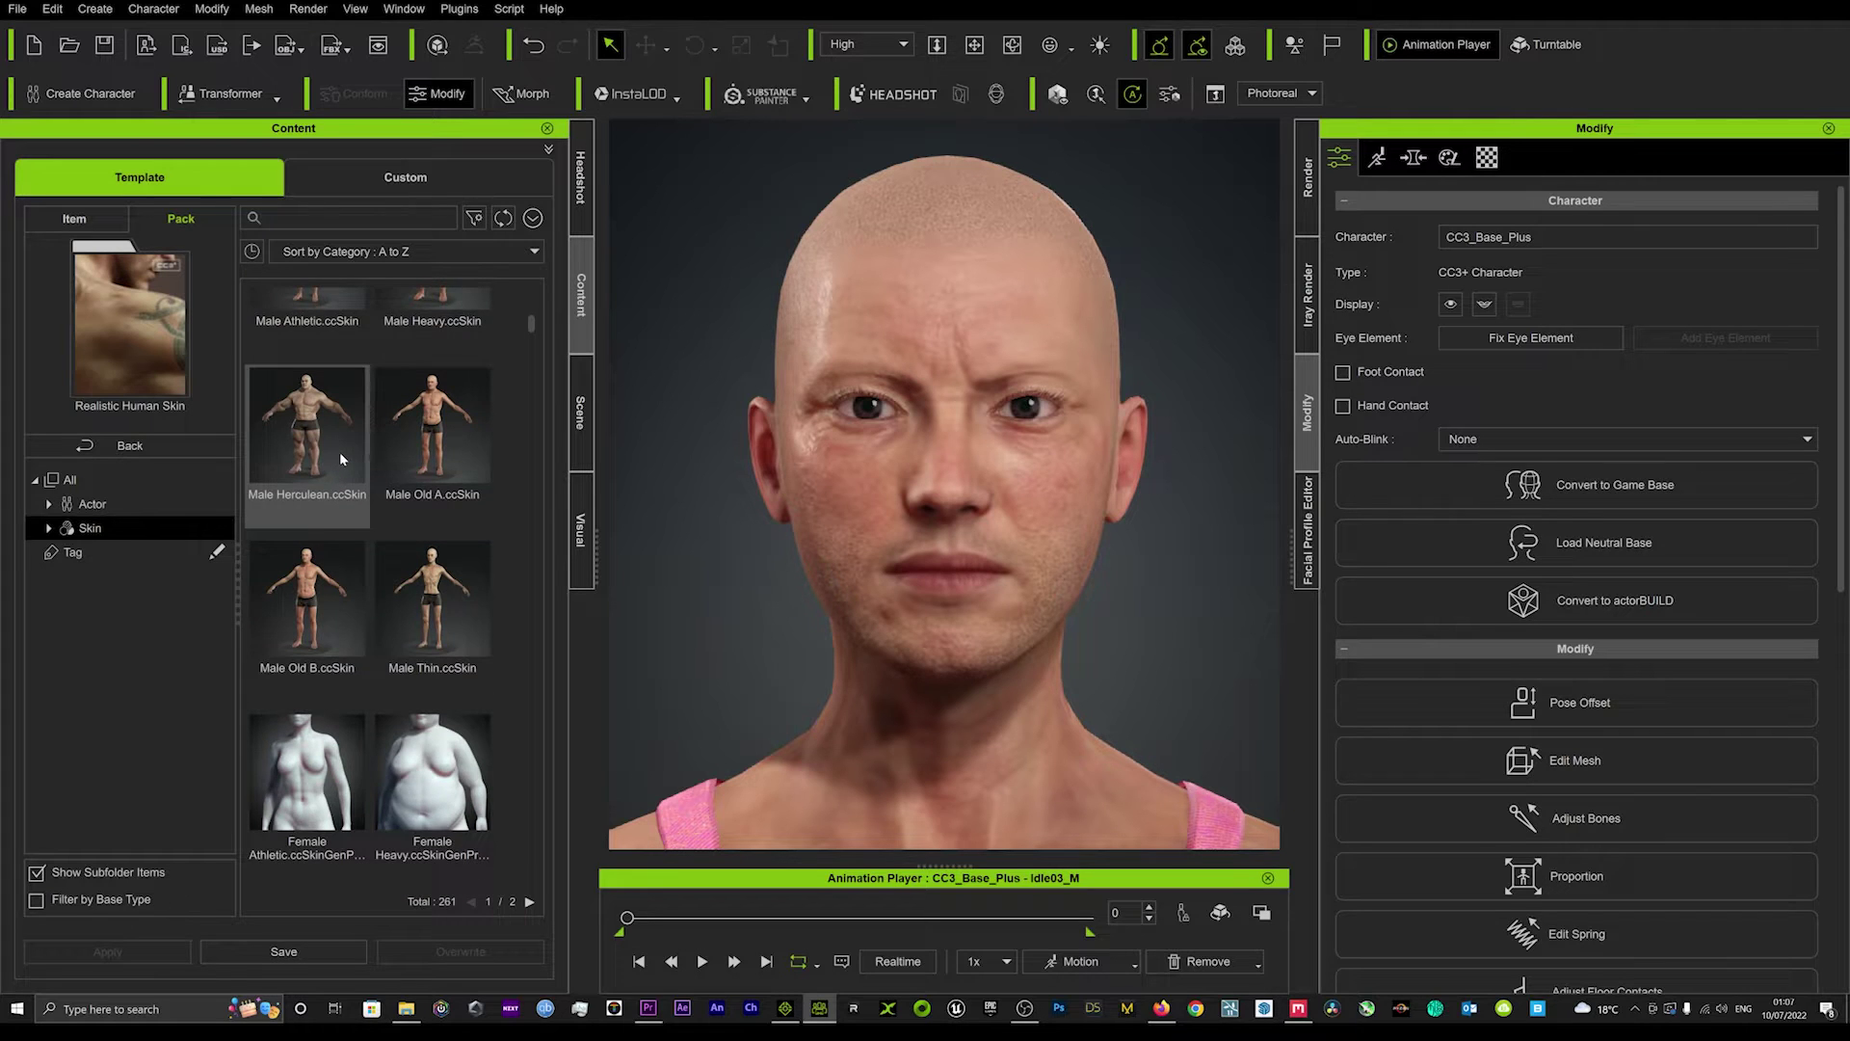
{"action": "scroll", "coordinate": [340, 460], "scroll_direction": "down", "scroll_amount": 5}
{"action": "scroll", "coordinate": [337, 460], "scroll_direction": "down", "scroll_amount": 2}
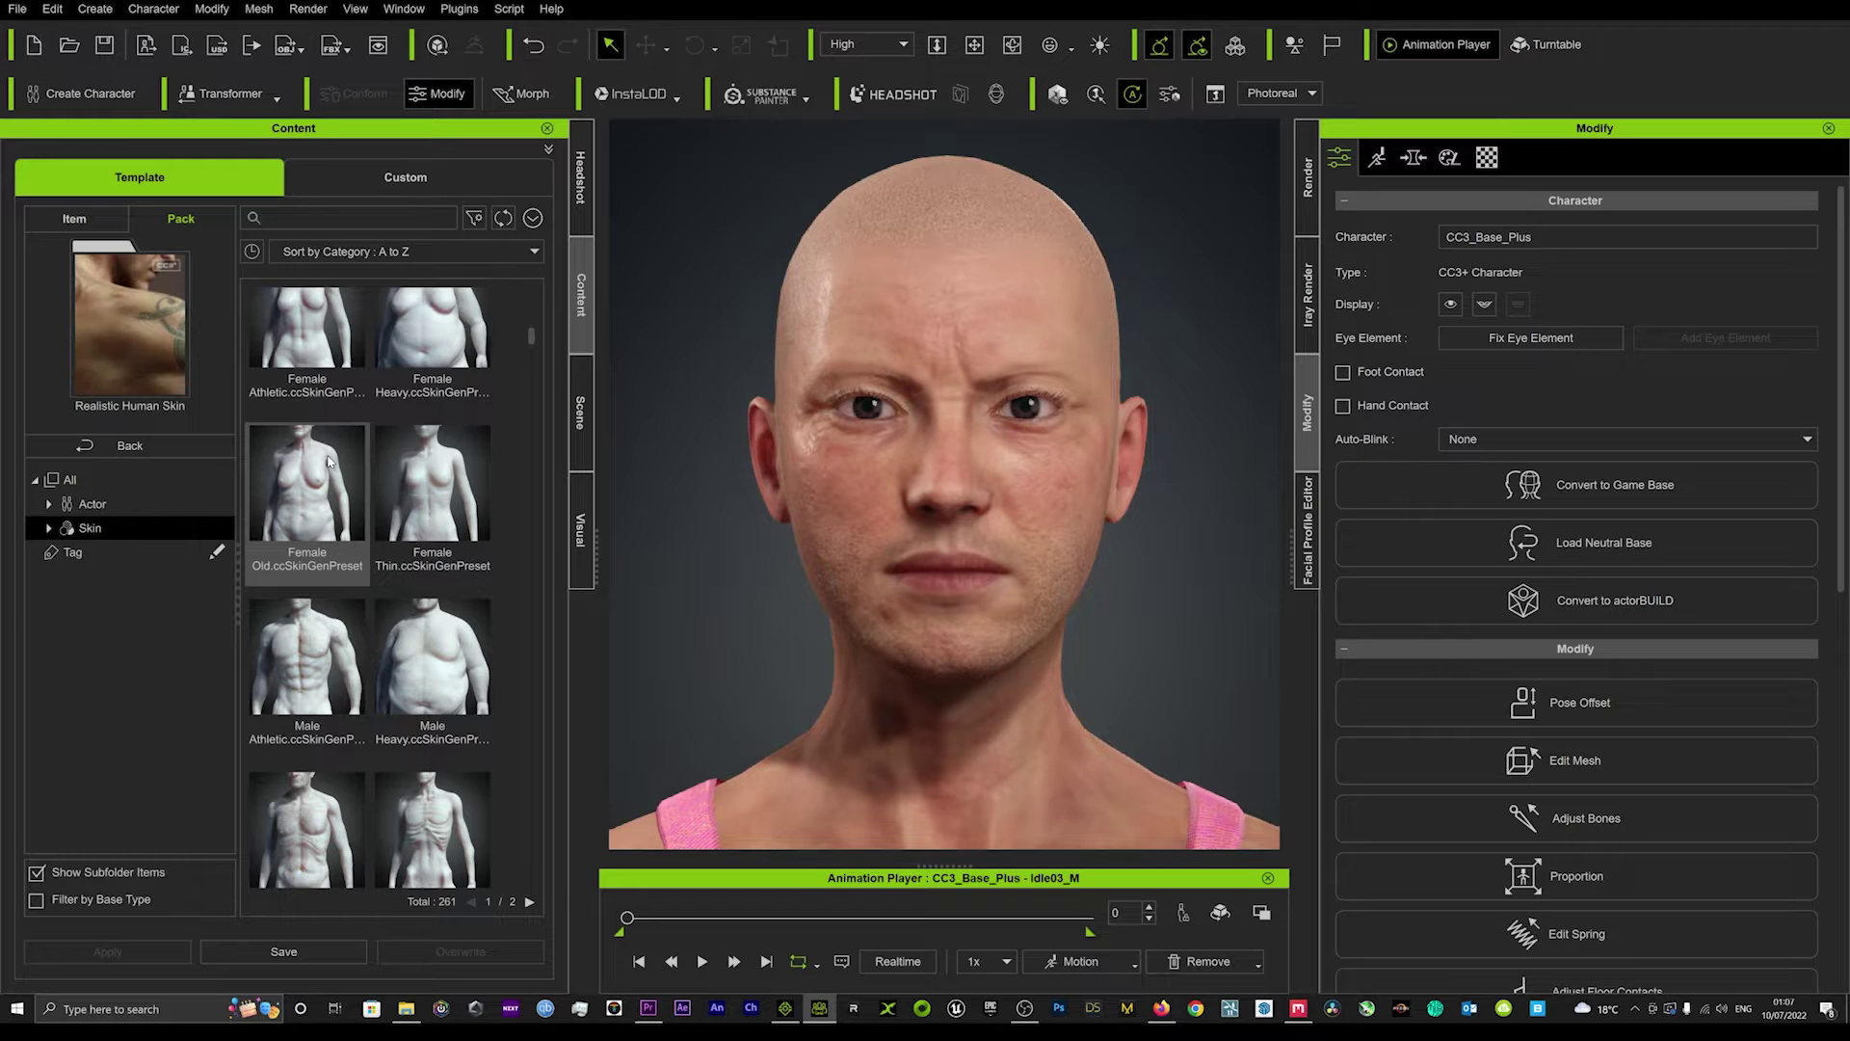
{"action": "scroll", "coordinate": [329, 460], "scroll_direction": "down", "scroll_amount": 2}
{"action": "left_click", "coordinate": [328, 525]}
{"action": "double_click", "coordinate": [328, 525]}
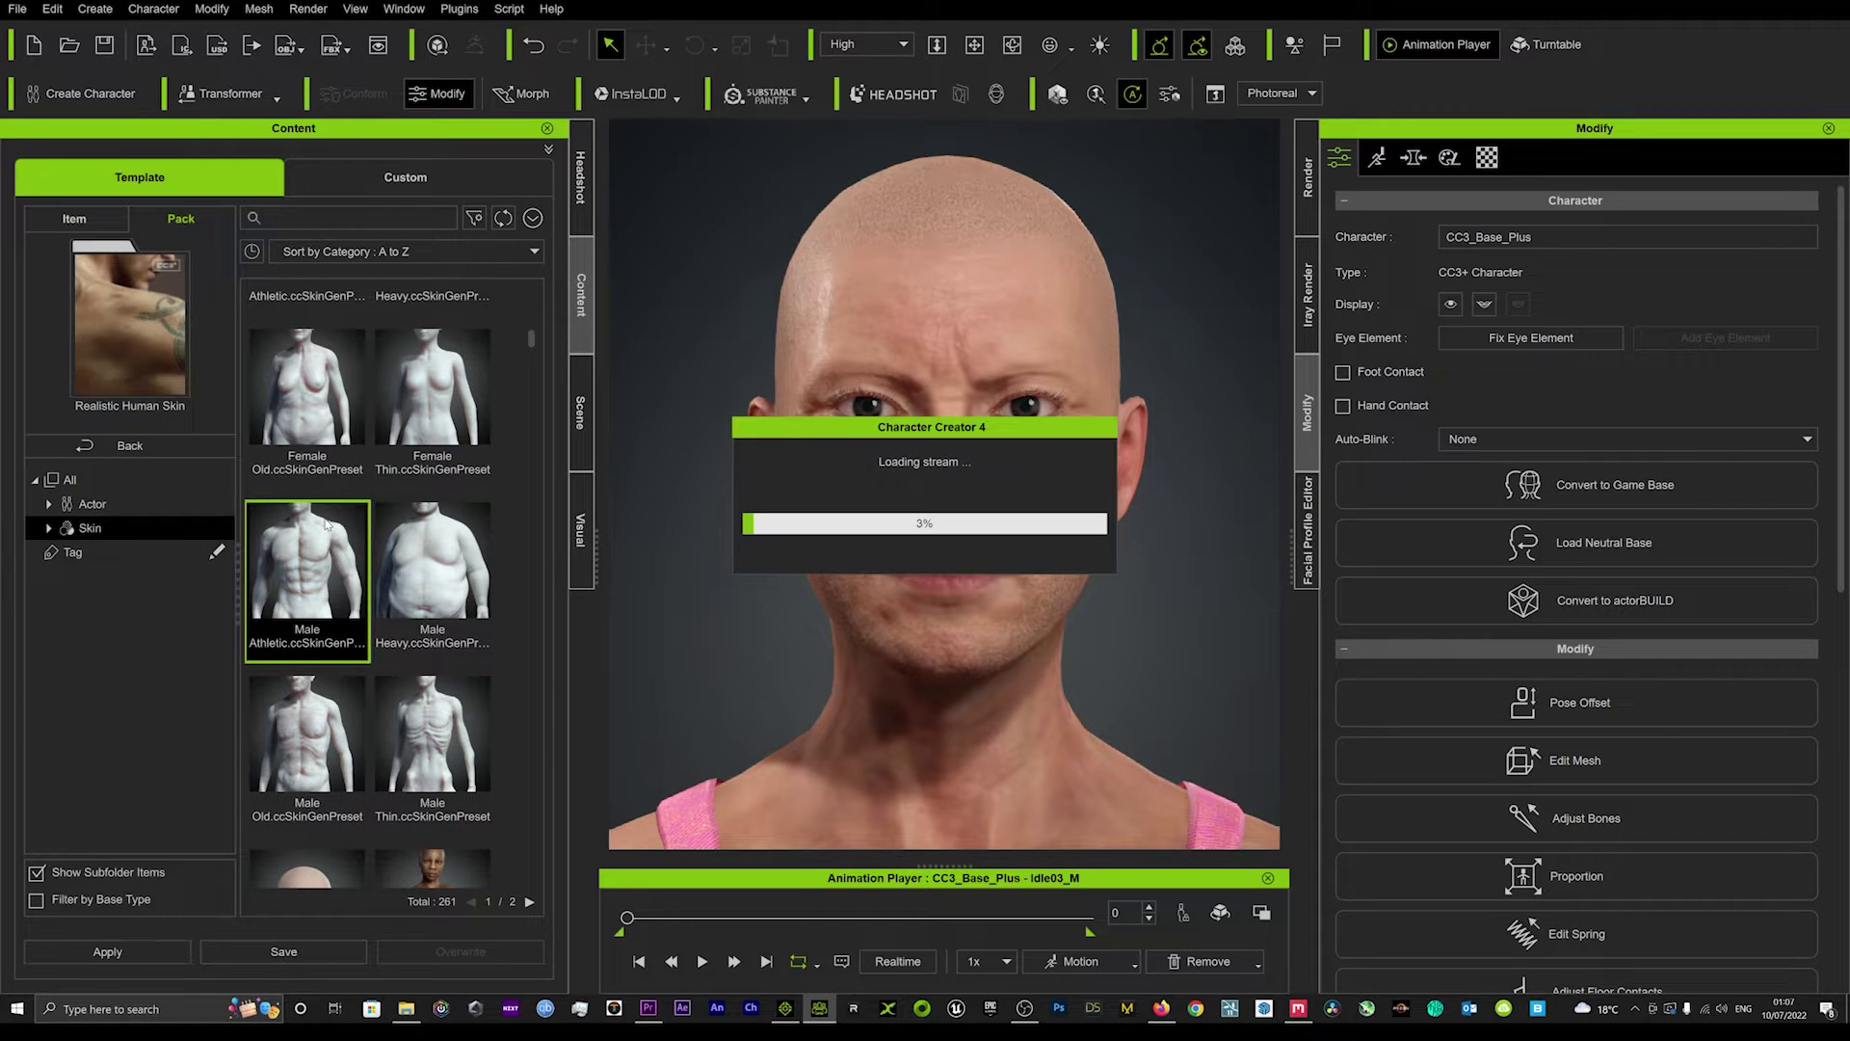
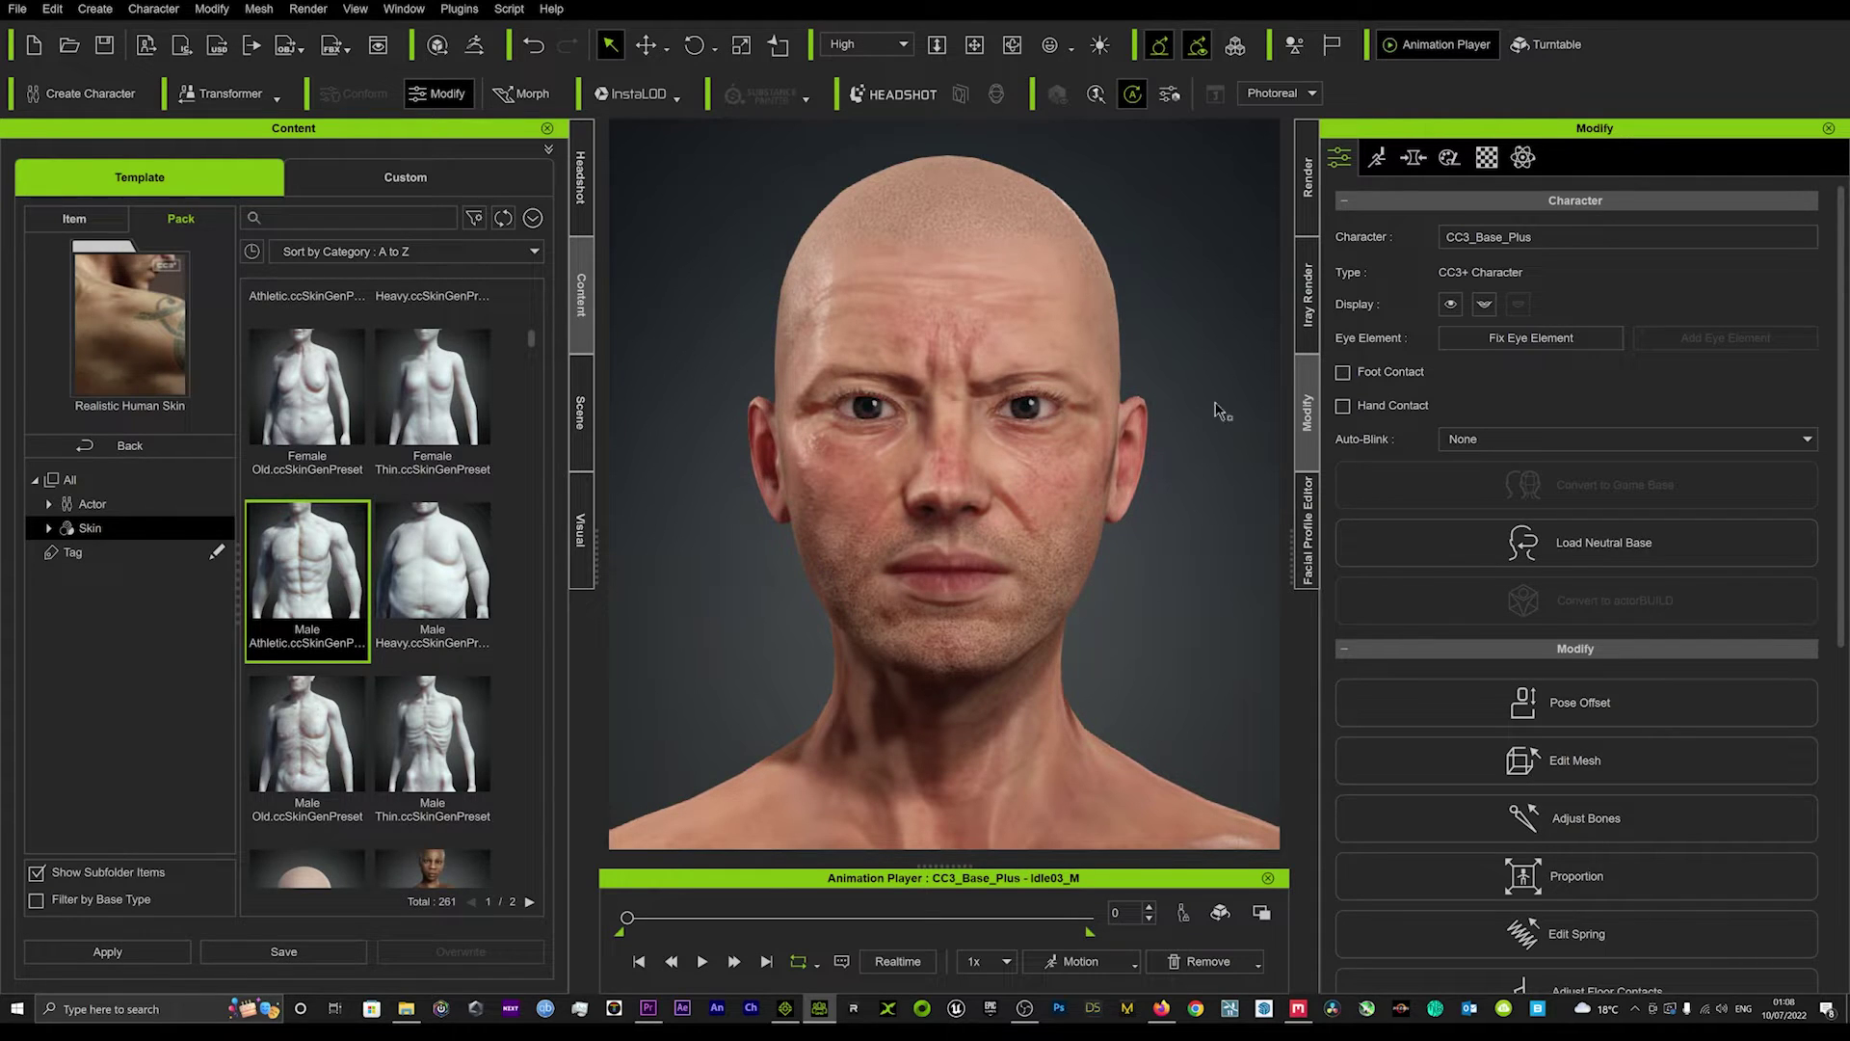
Step: Open the character's SkinGen layer editor, look over the head layers and hide the Beard layer
{"action": "left_click", "coordinate": [1413, 159]}
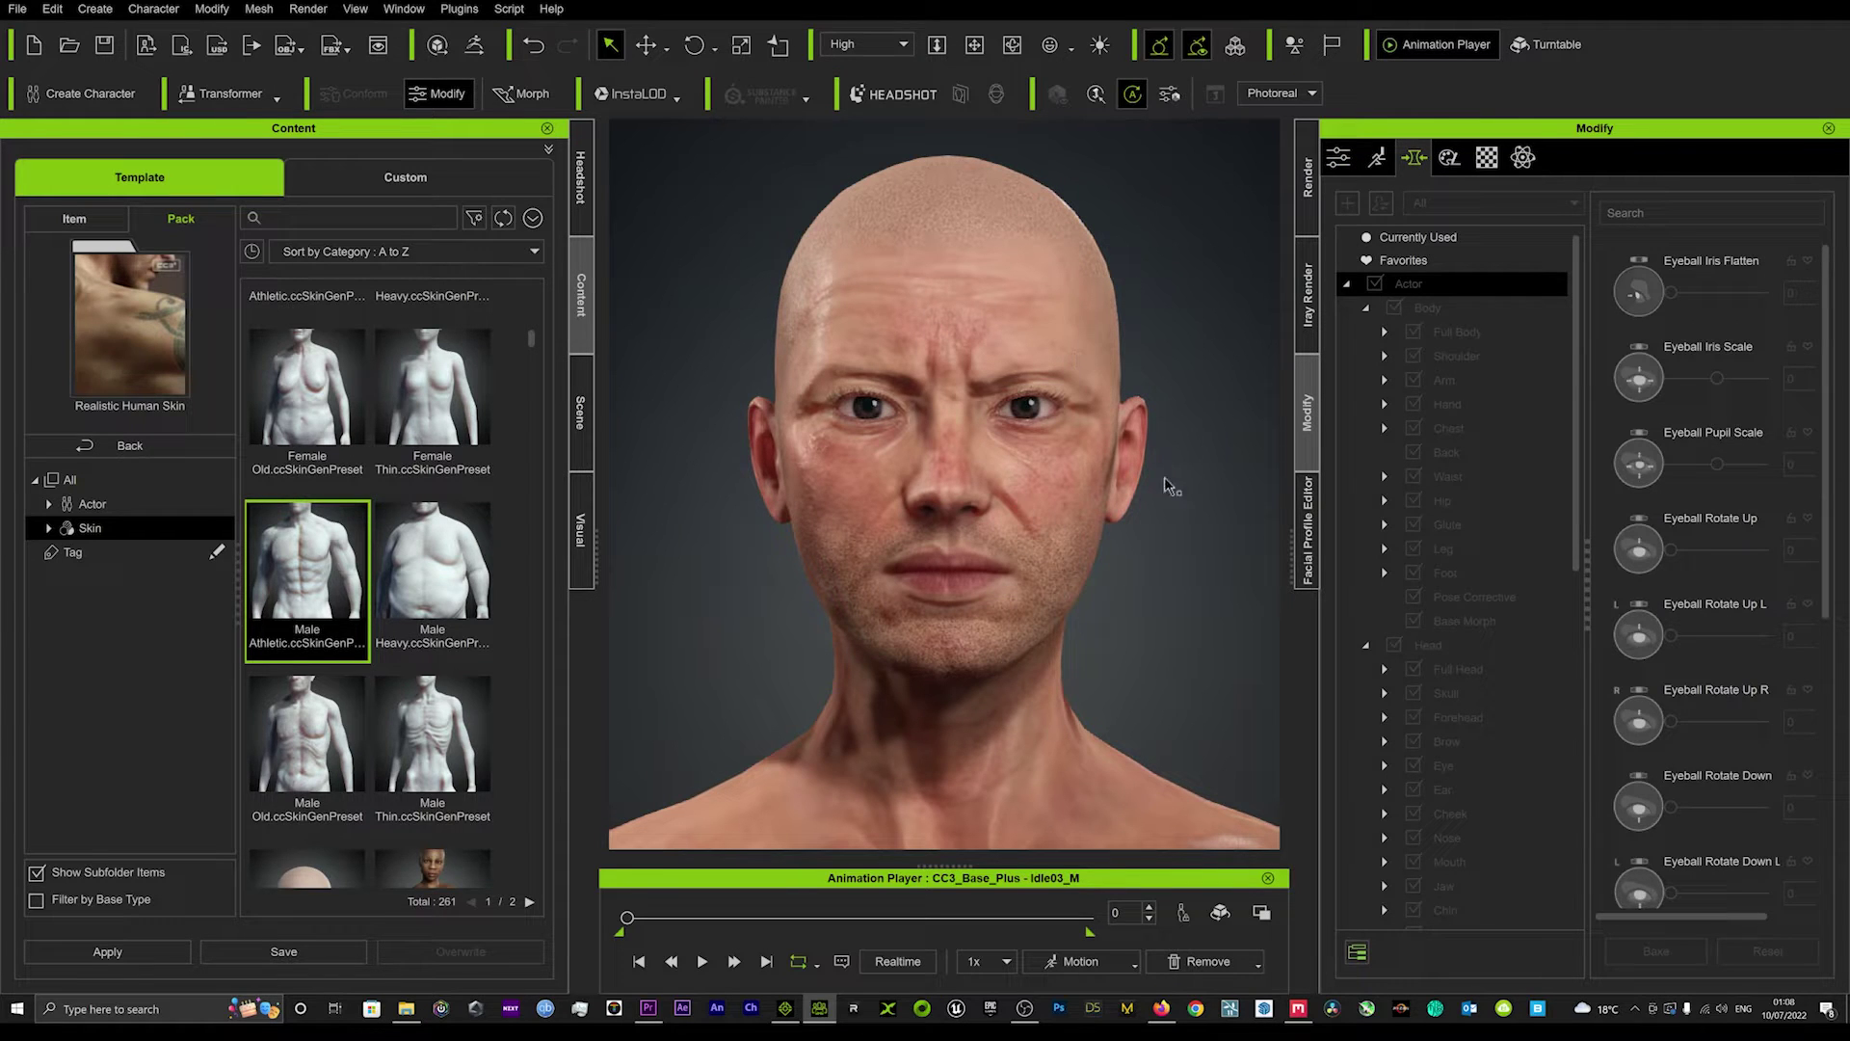
{"action": "left_click", "coordinate": [1451, 159]}
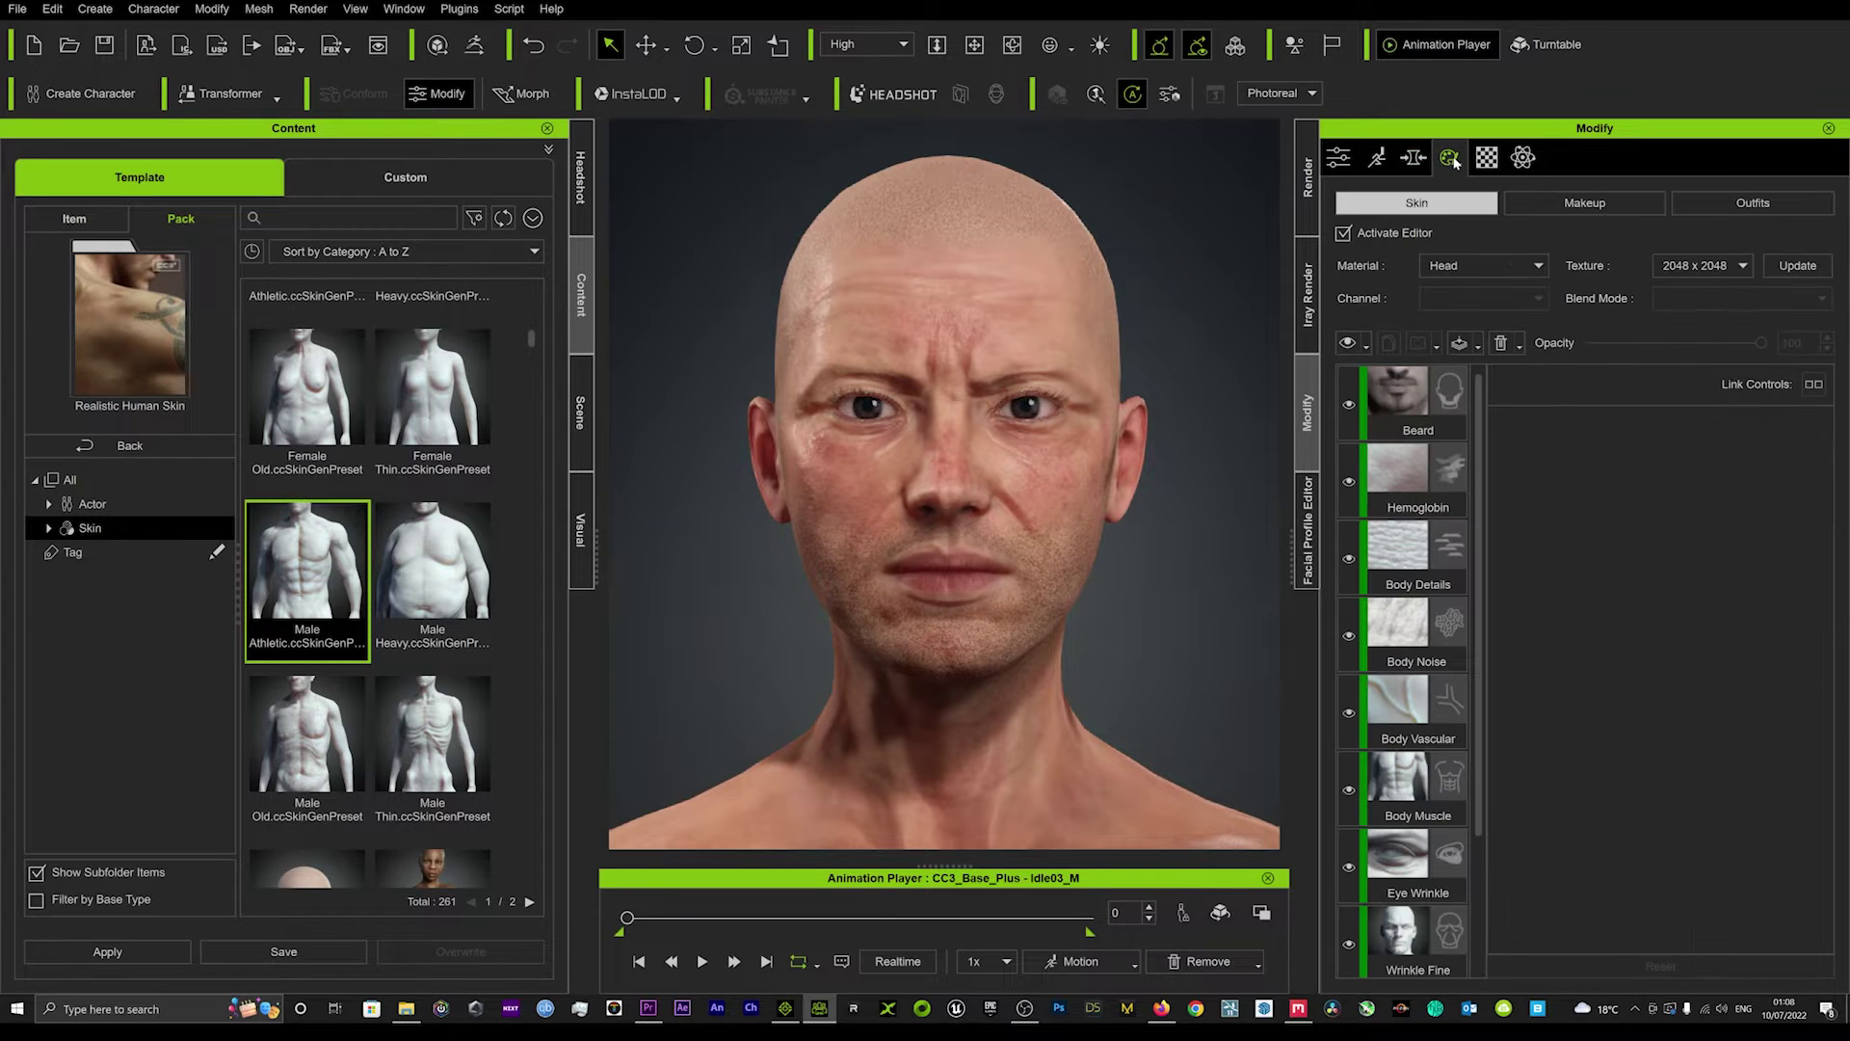
{"action": "left_click", "coordinate": [1395, 456]}
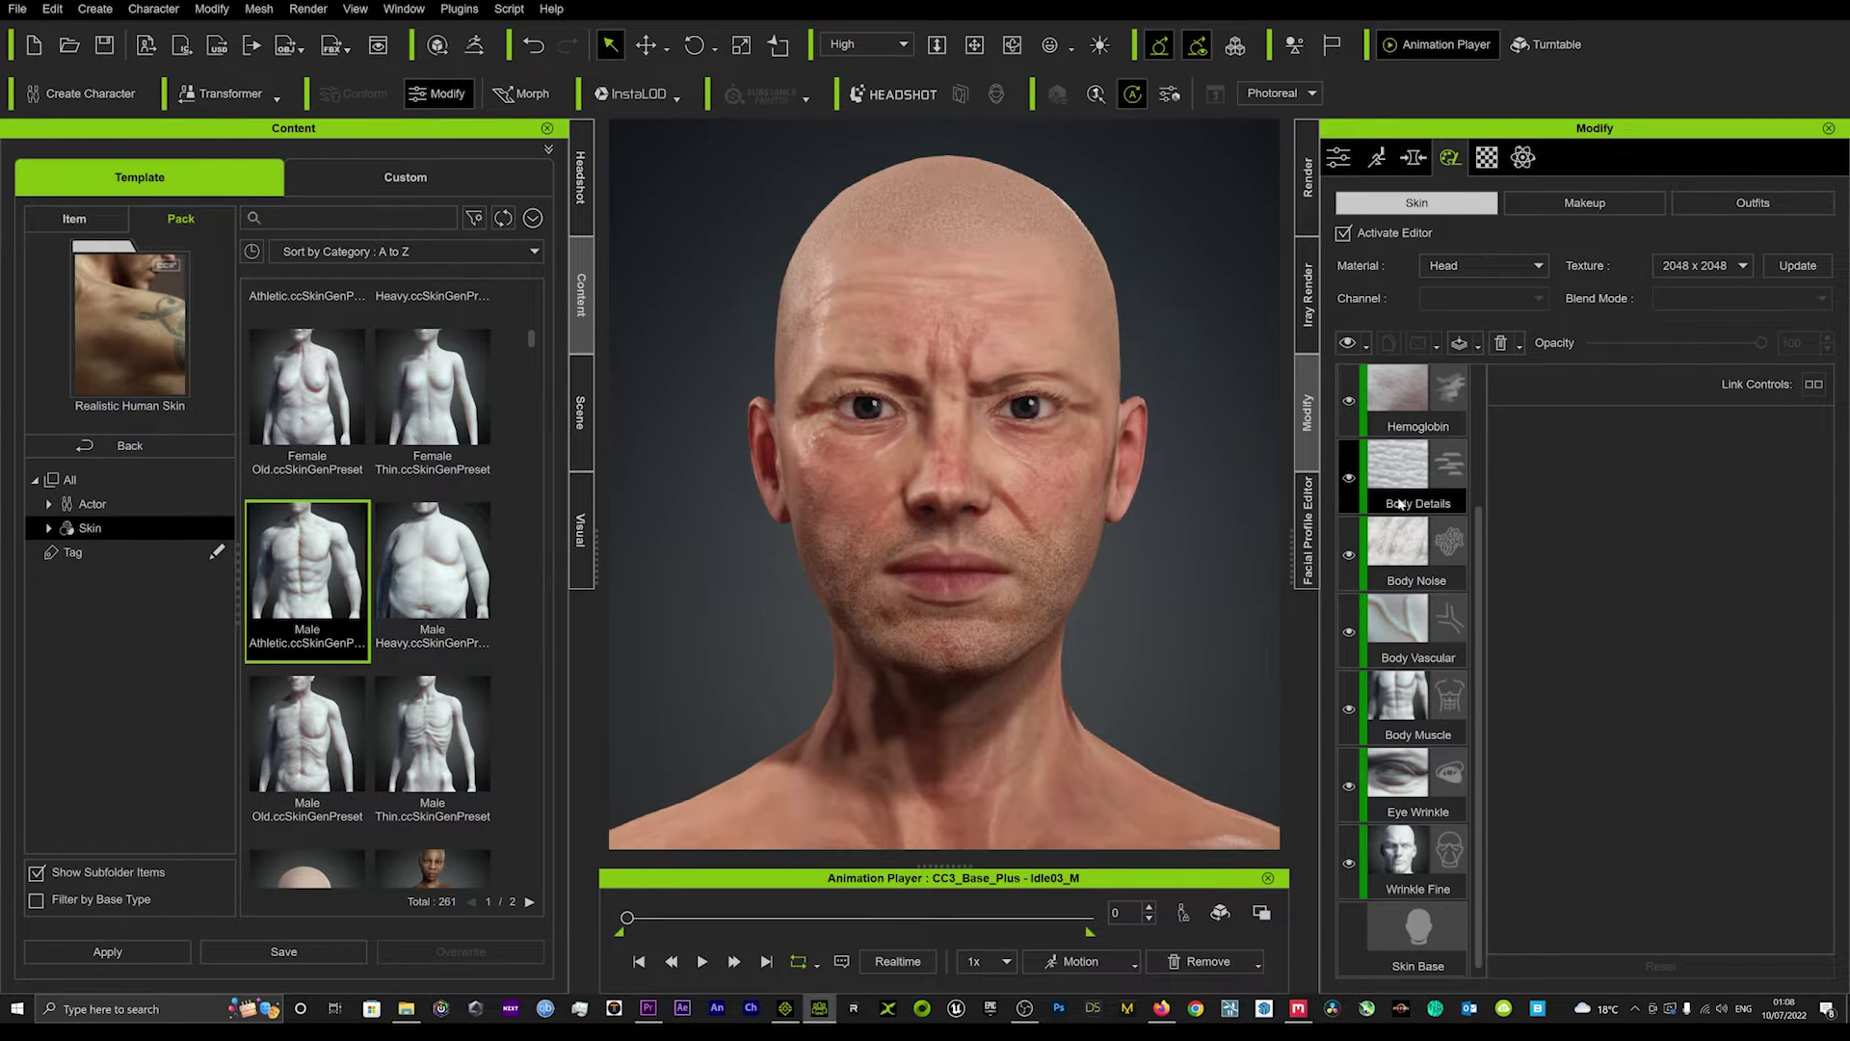
{"action": "left_click", "coordinate": [1387, 569]}
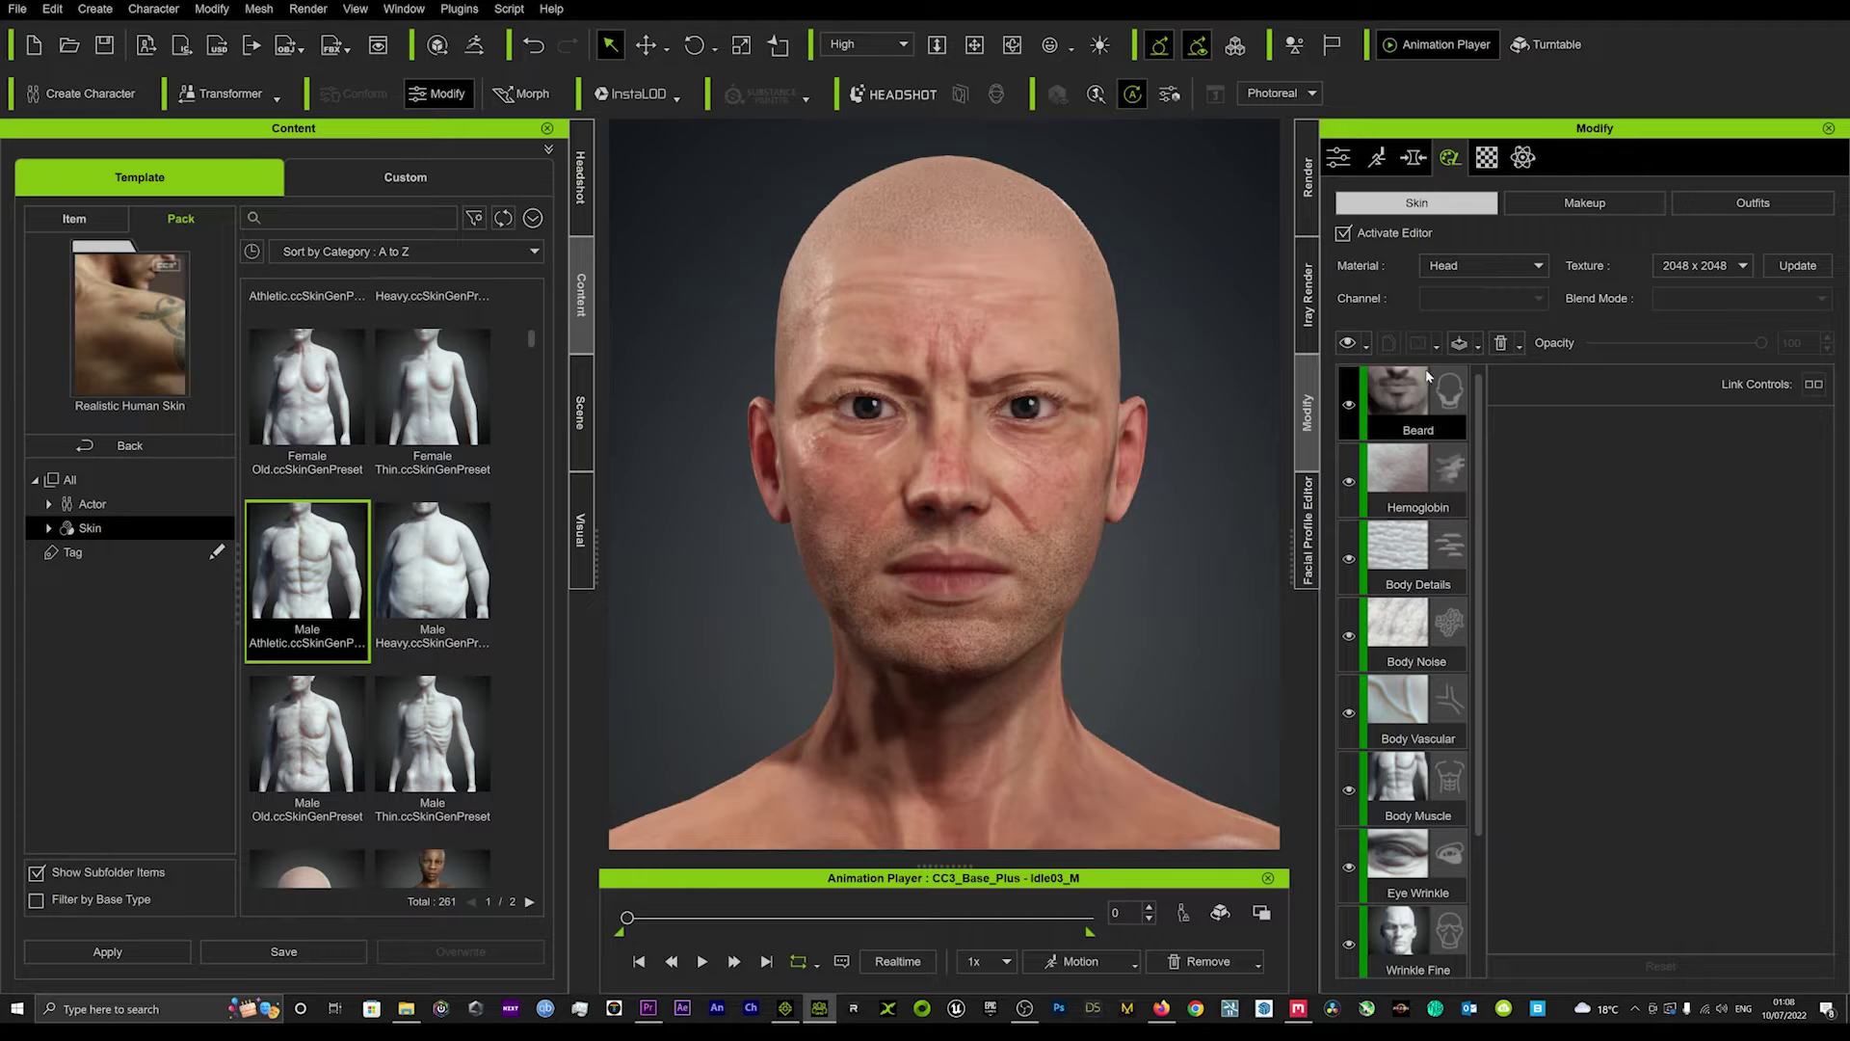
{"action": "left_click", "coordinate": [1348, 405]}
{"action": "left_click", "coordinate": [1348, 406]}
{"action": "left_click", "coordinate": [1348, 407]}
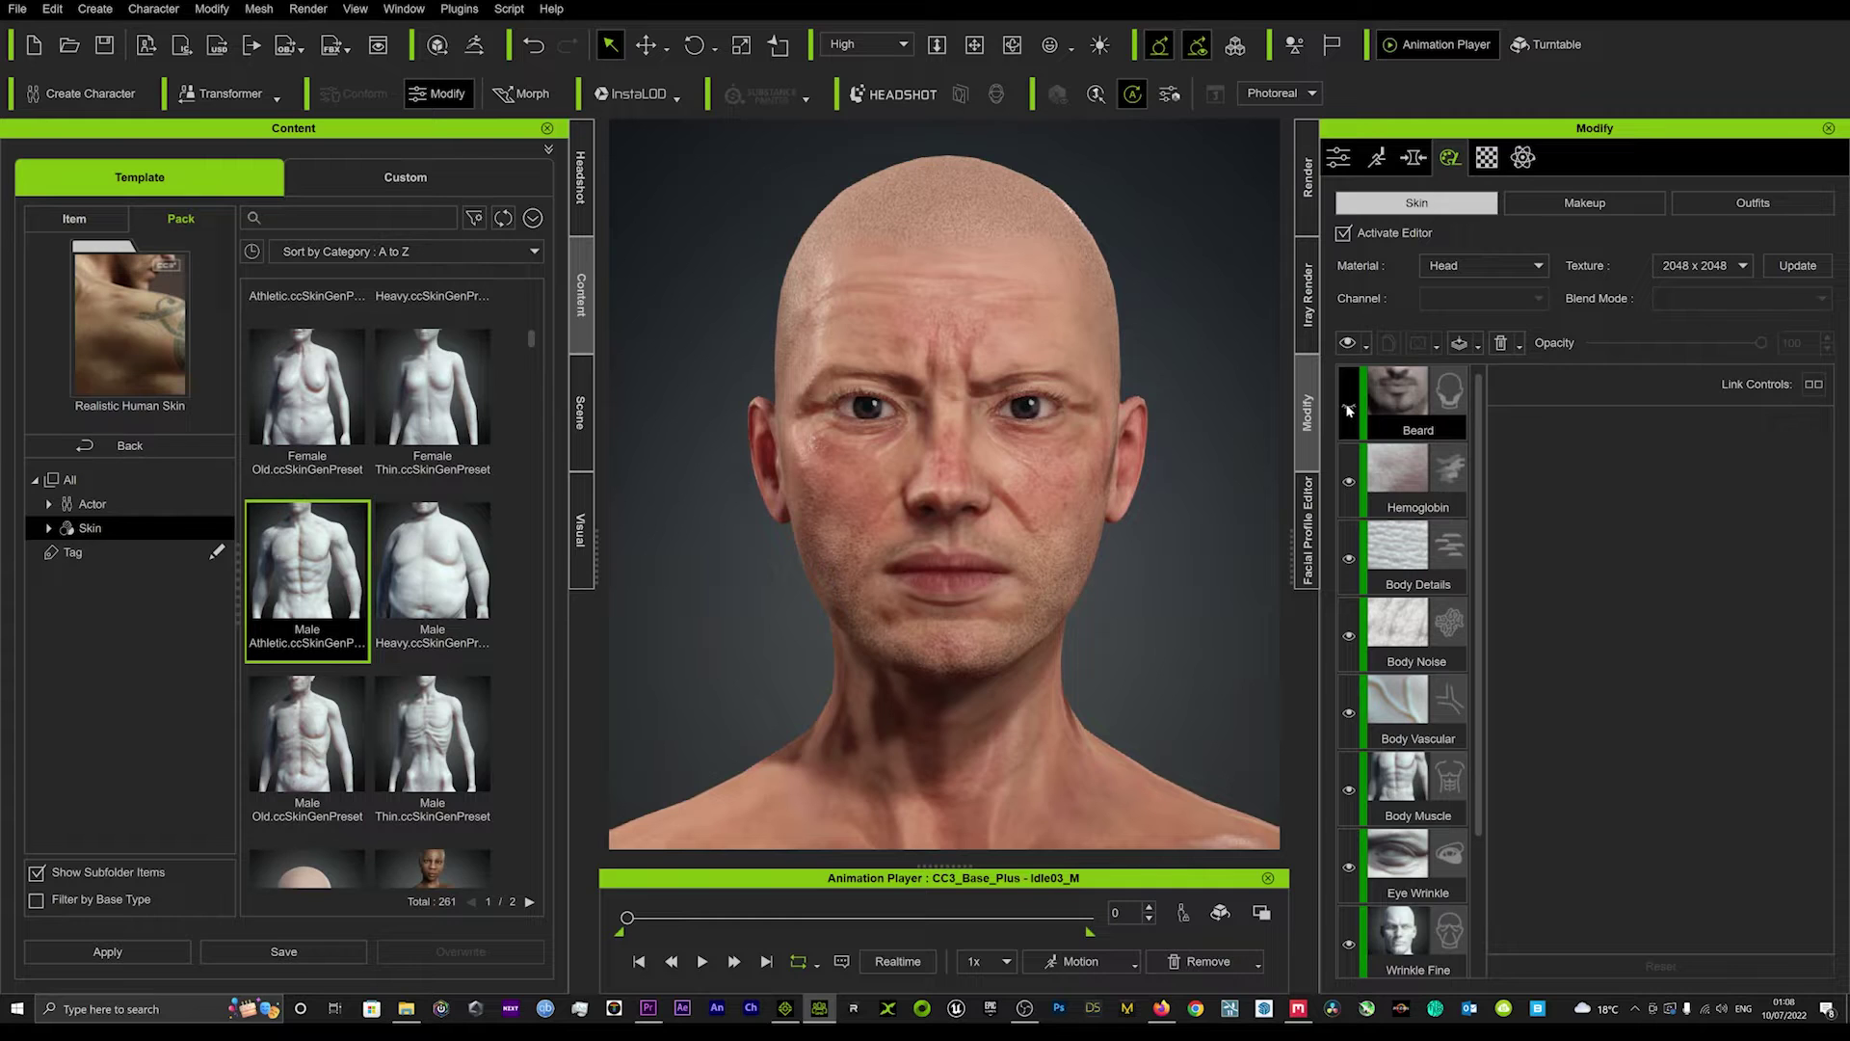
Step: Compare the face with the Hemoglobin layer hidden and shown, and select that layer
{"action": "left_click", "coordinate": [1349, 484]}
{"action": "left_click", "coordinate": [1350, 484]}
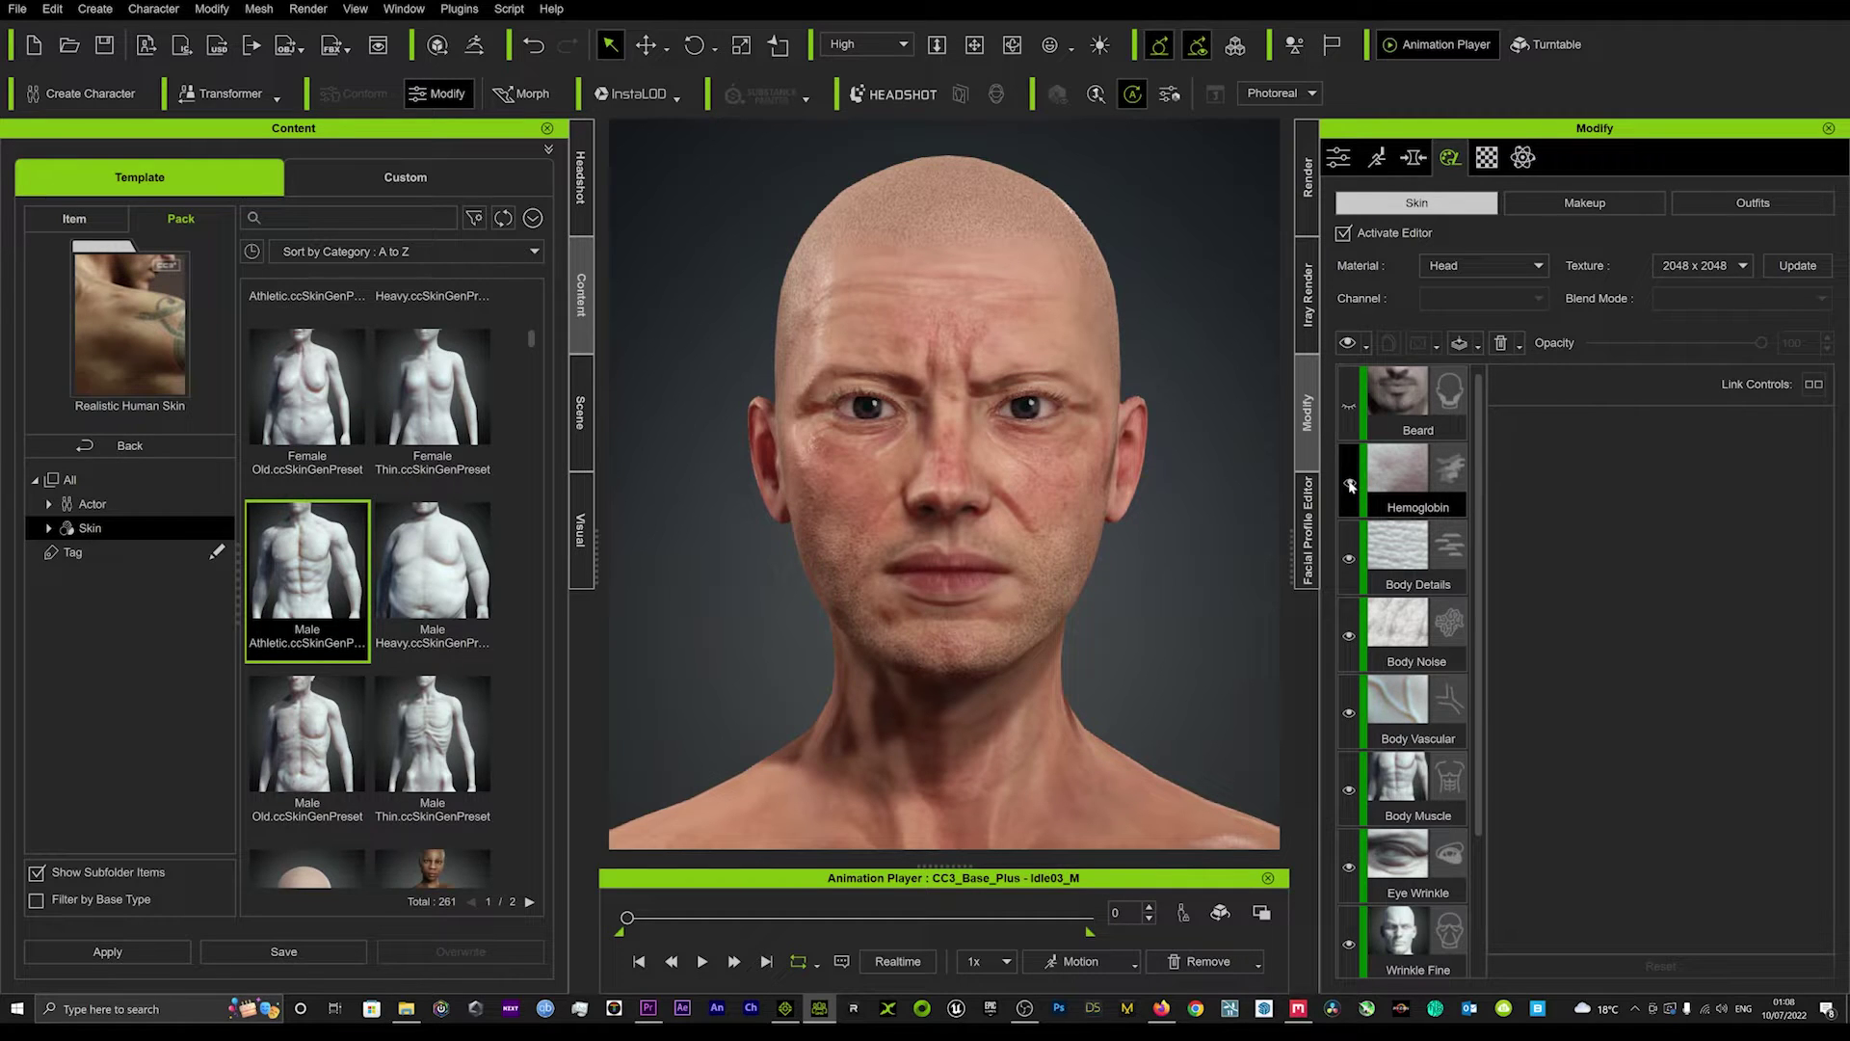
{"action": "left_click", "coordinate": [1349, 484]}
{"action": "left_click", "coordinate": [1349, 484]}
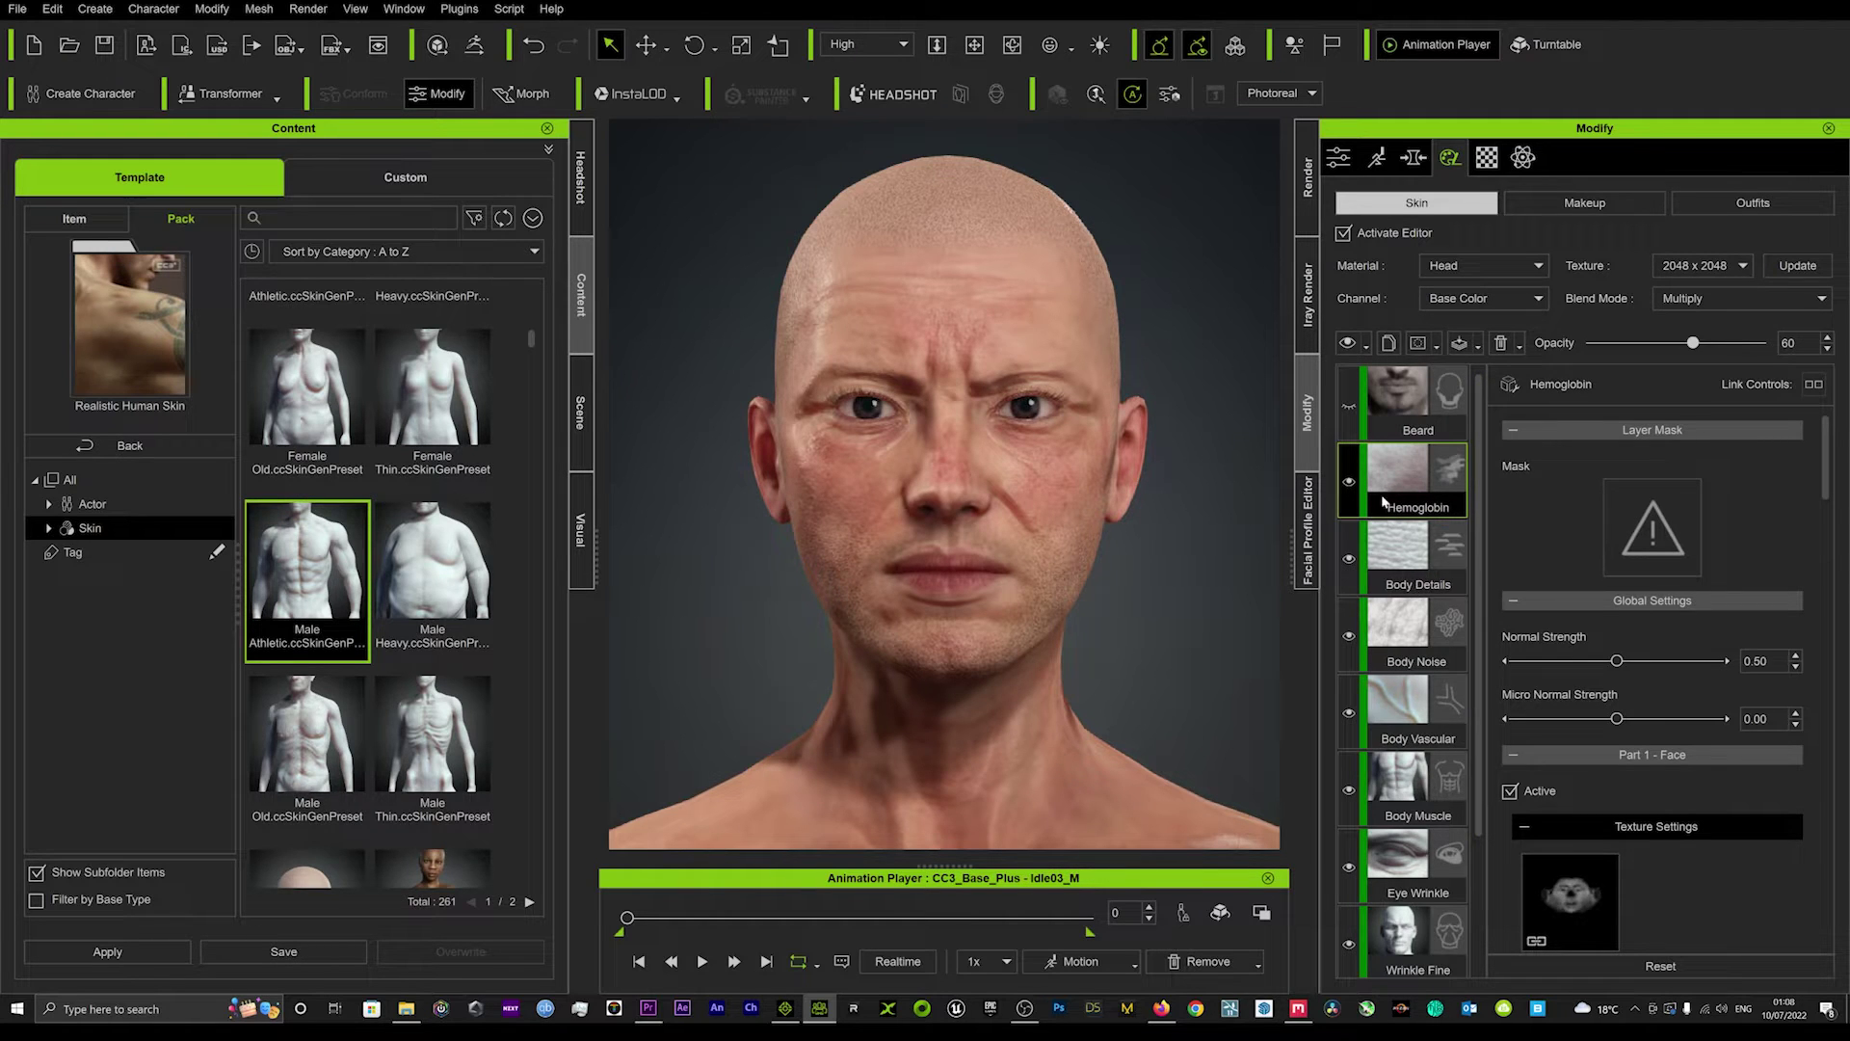
Step: Try the Hemoglobin layer's Part 1 - Face opacity at 1.00, set it to 0.00 and hide the layer
{"action": "scroll", "coordinate": [1451, 540], "scroll_direction": "down", "scroll_amount": 5}
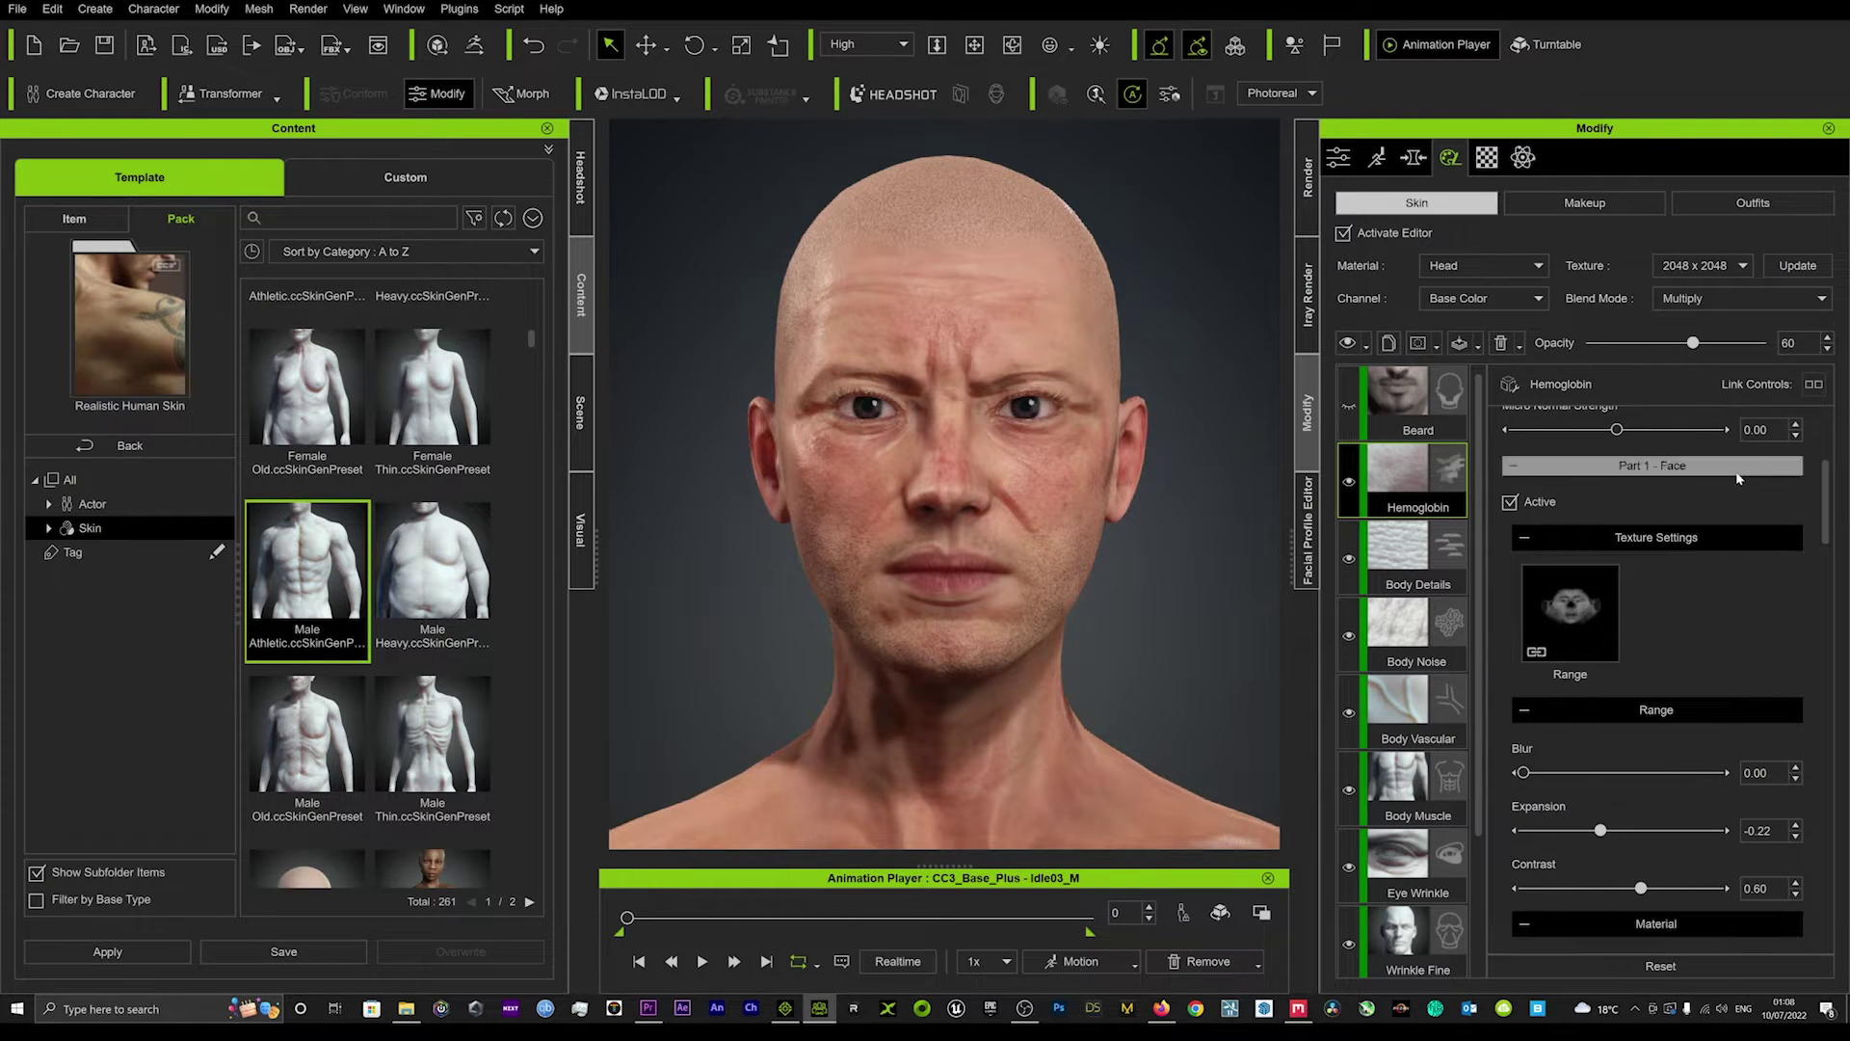
{"action": "scroll", "coordinate": [1582, 661], "scroll_direction": "down", "scroll_amount": 3}
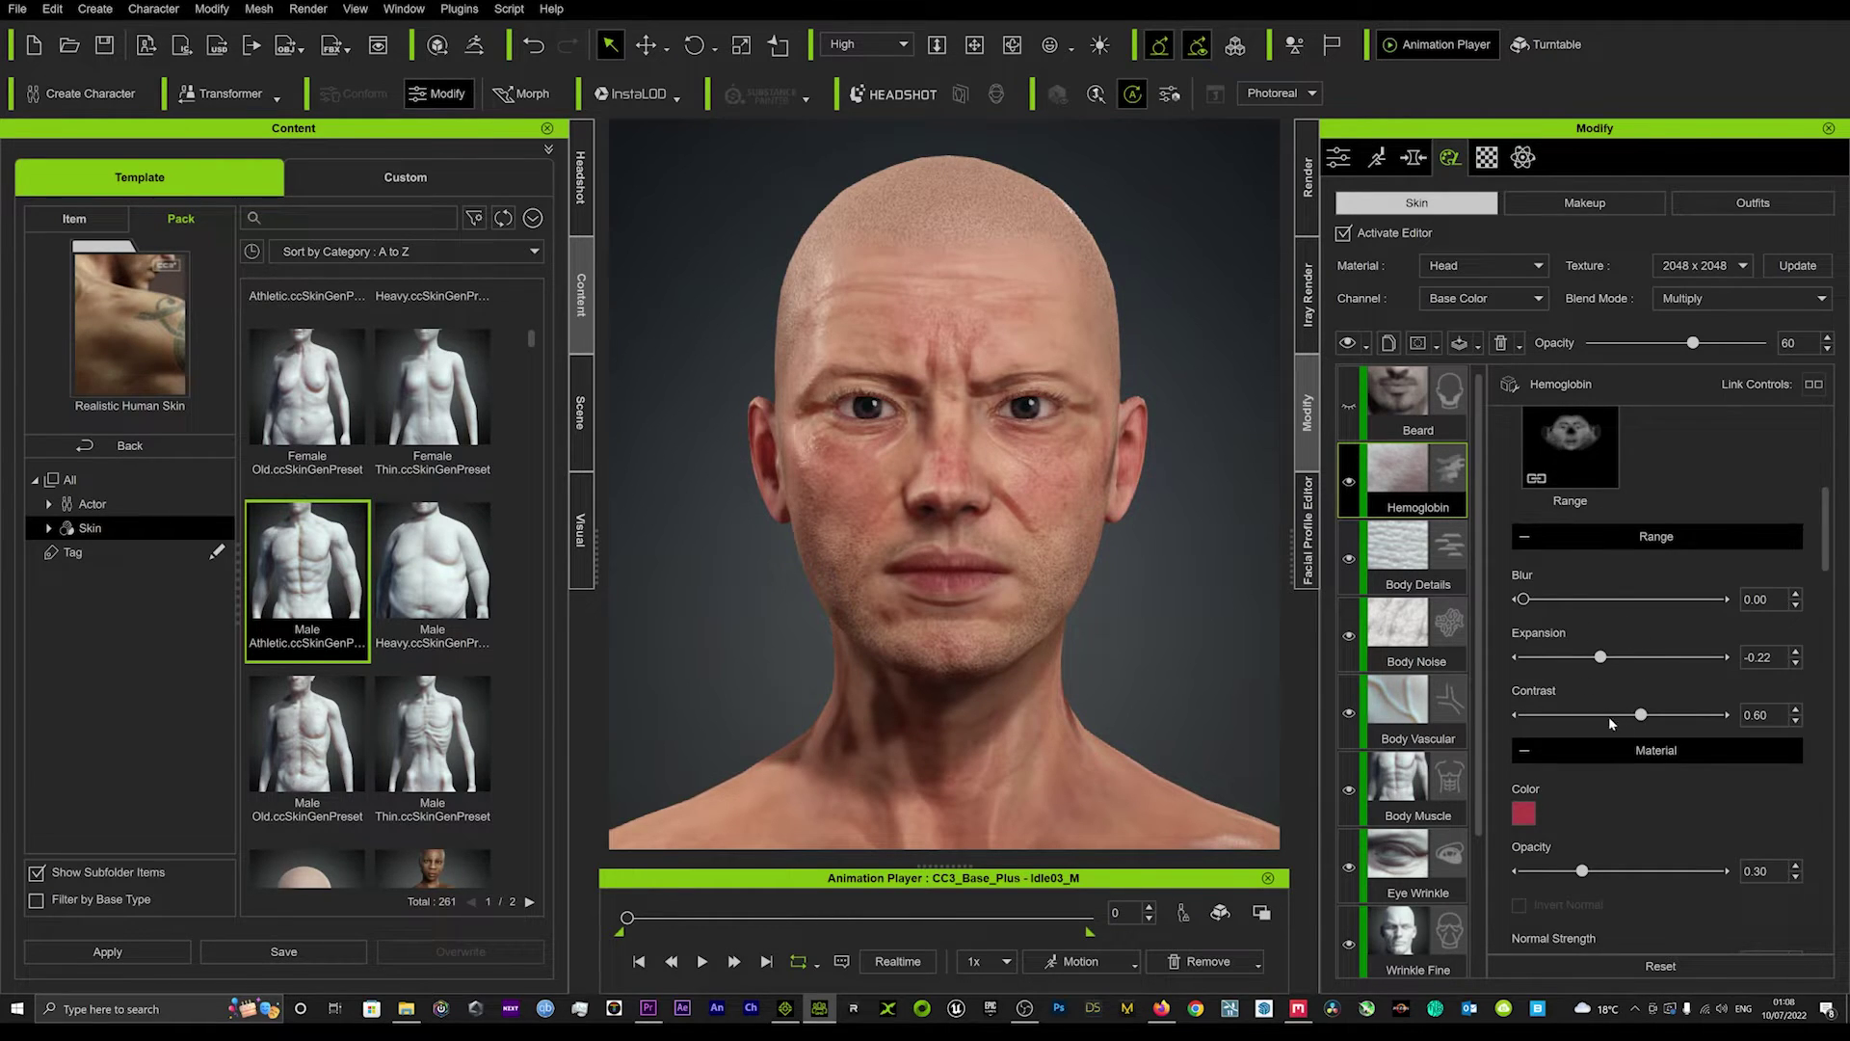
{"action": "scroll", "coordinate": [1610, 715], "scroll_direction": "down", "scroll_amount": 3}
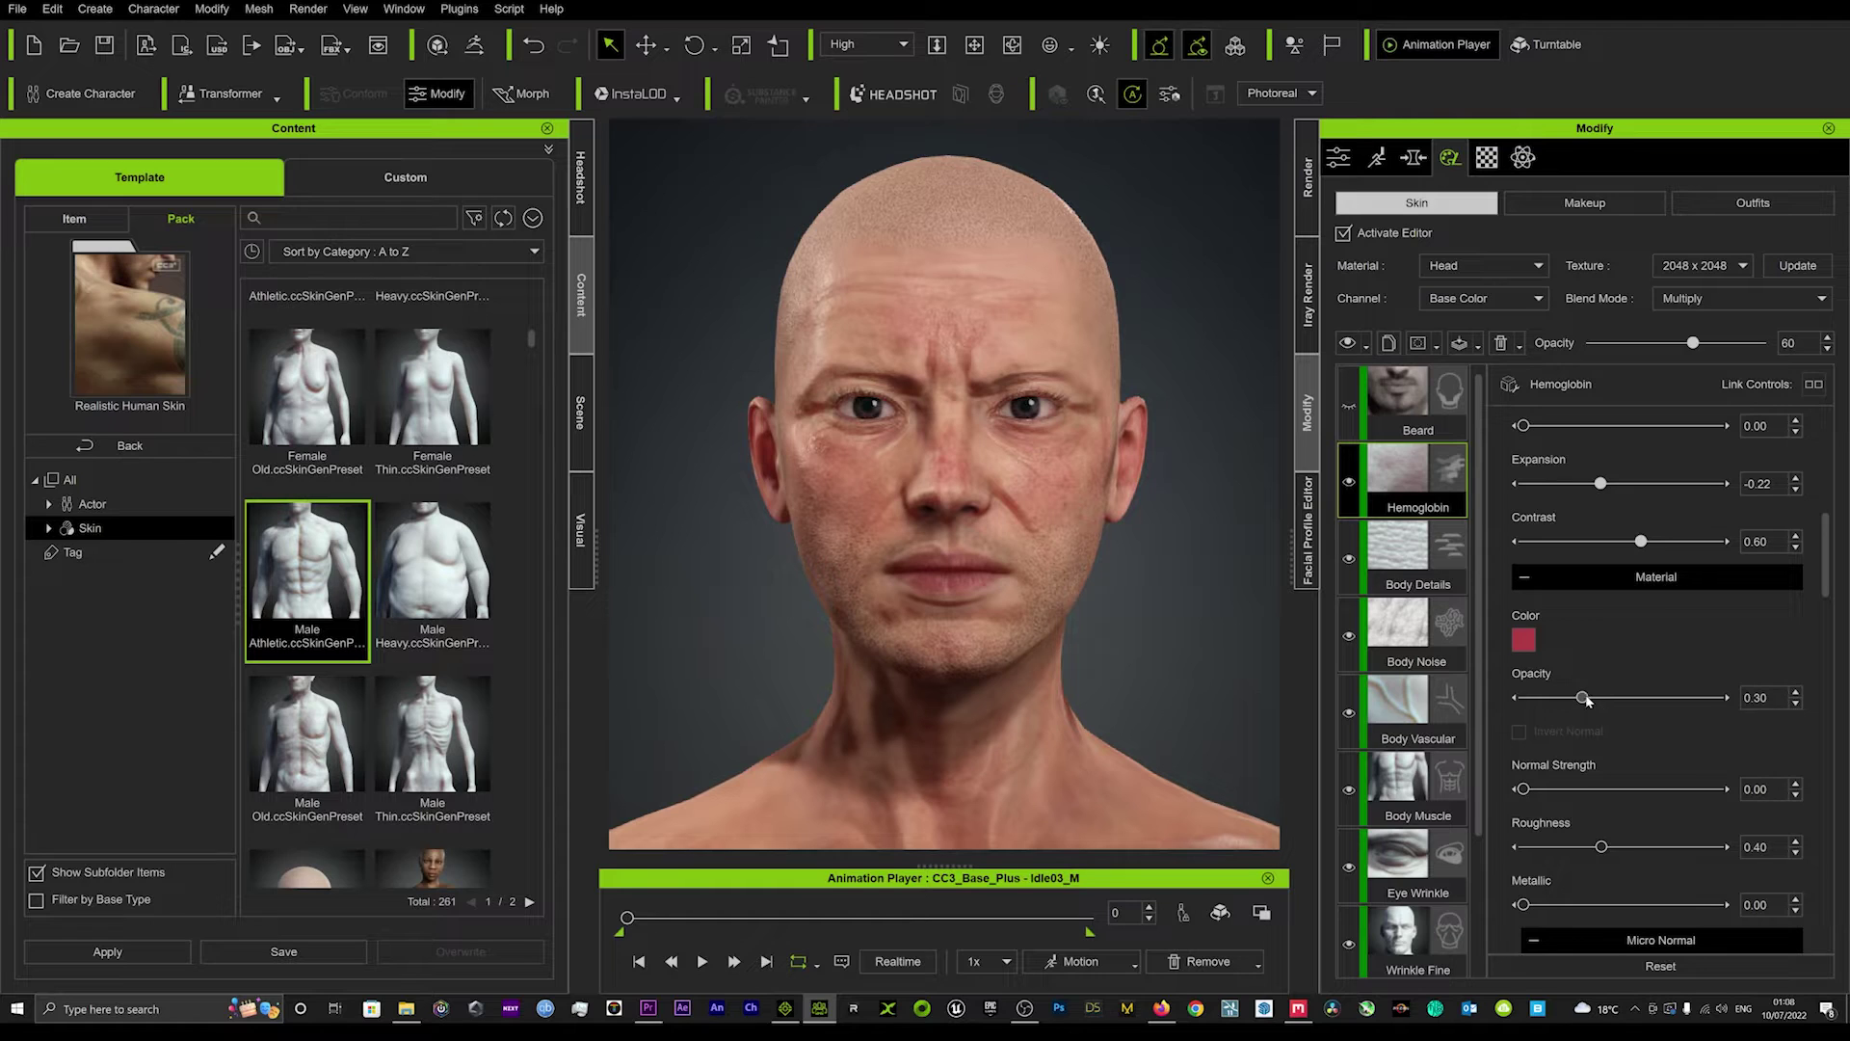
{"action": "left_click_drag", "start_coordinate": [1582, 698], "coordinate": [1702, 696]}
{"action": "left_click_drag", "start_coordinate": [1698, 697], "coordinate": [1772, 696]}
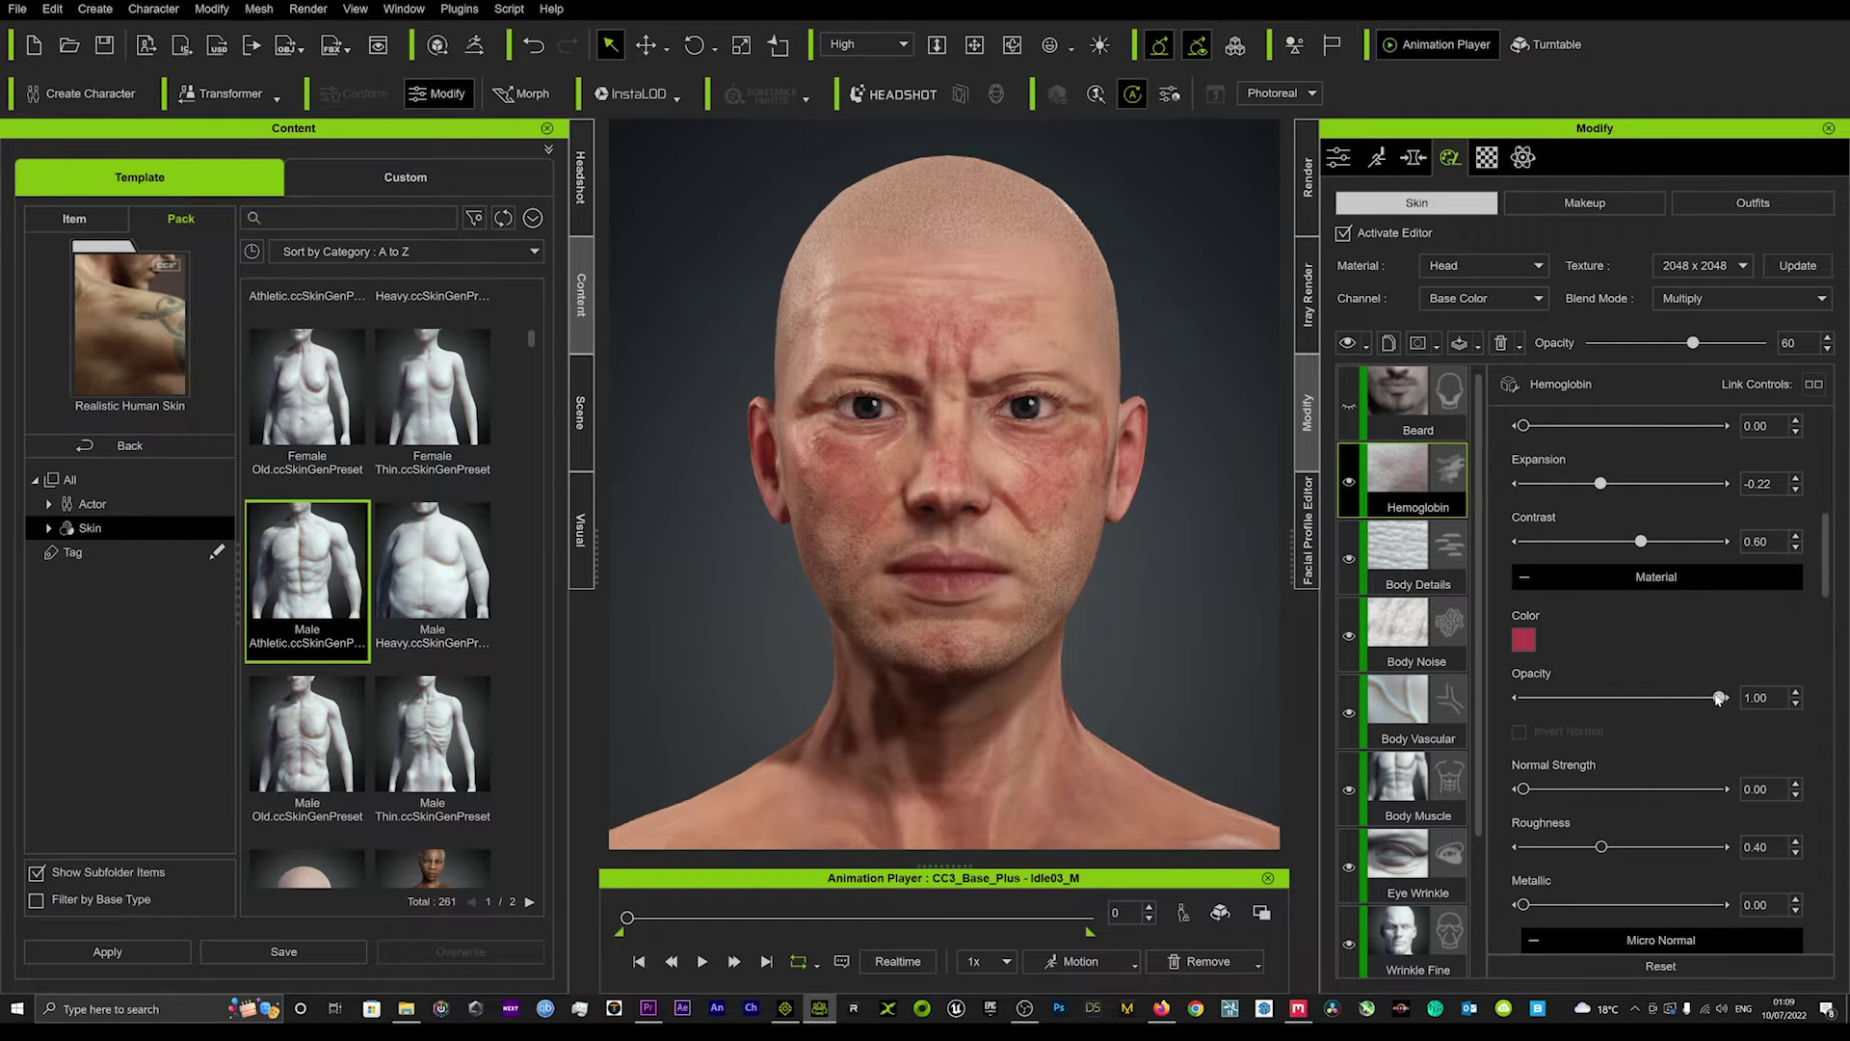
{"action": "left_click_drag", "start_coordinate": [1722, 697], "coordinate": [1524, 696]}
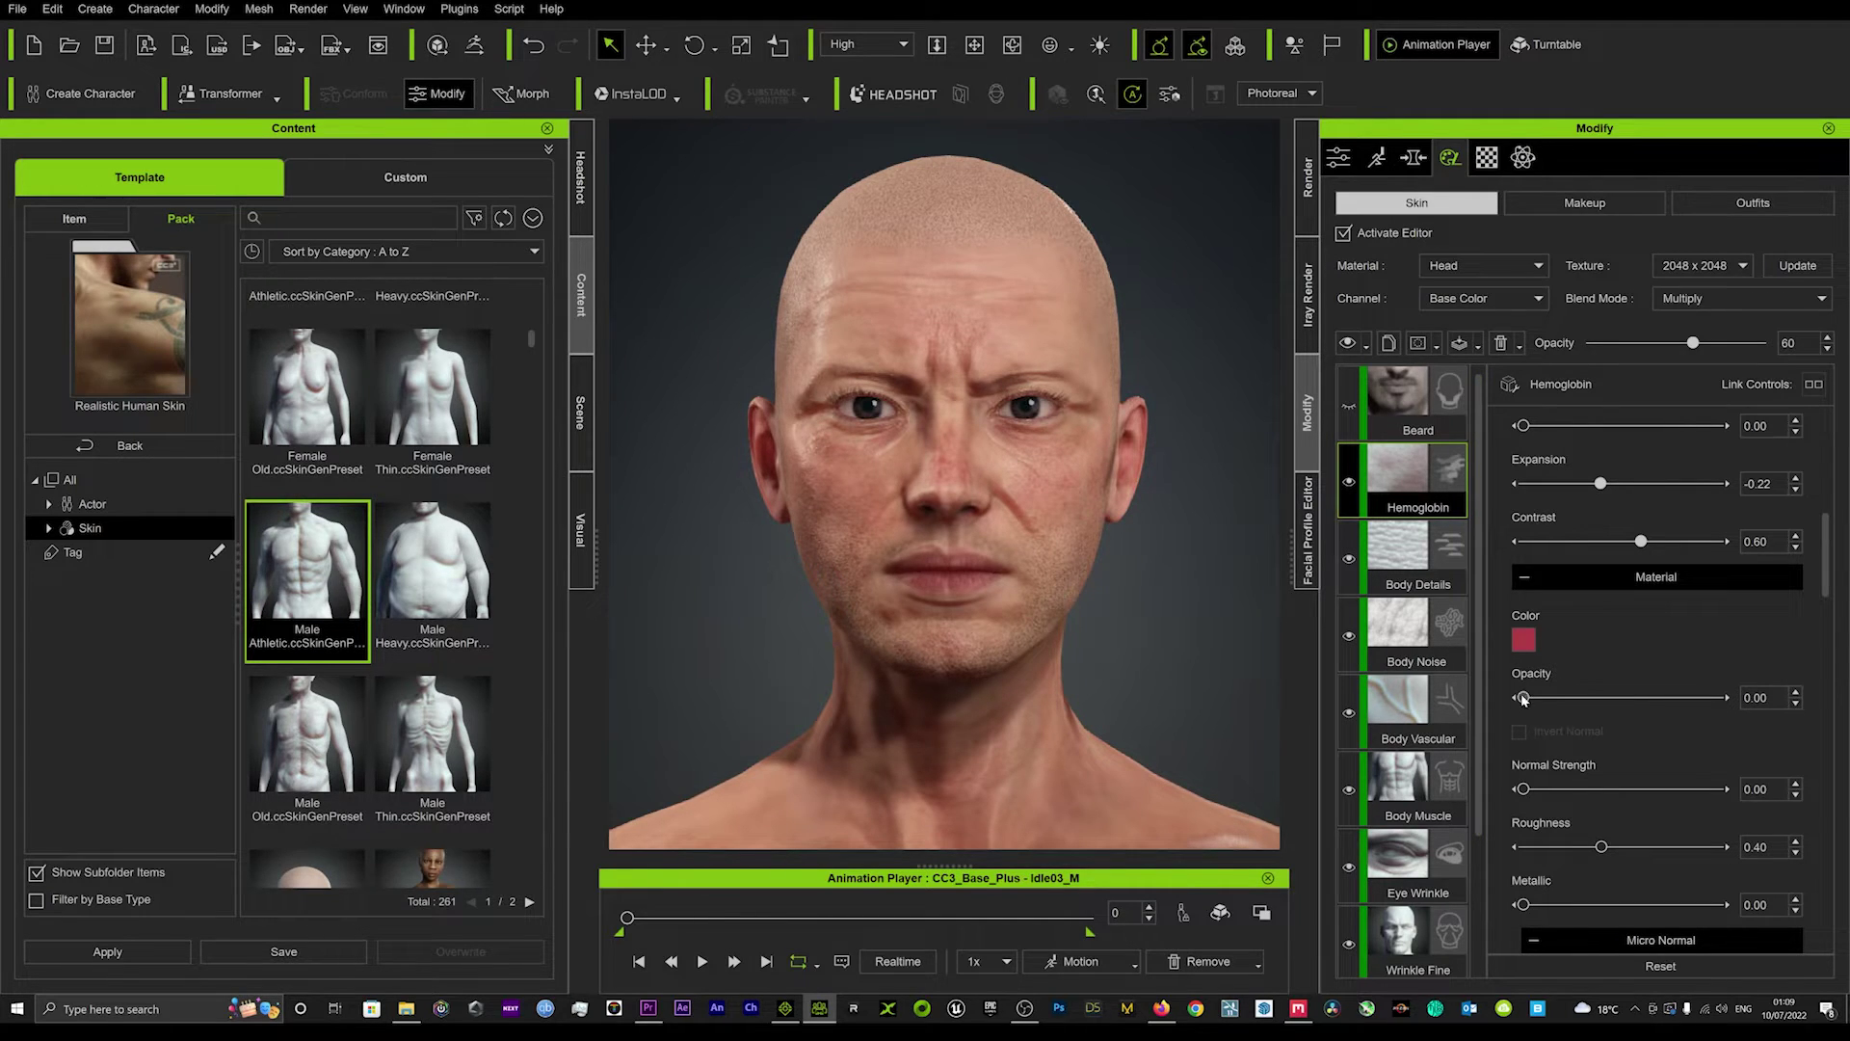
{"action": "left_click", "coordinate": [1349, 482]}
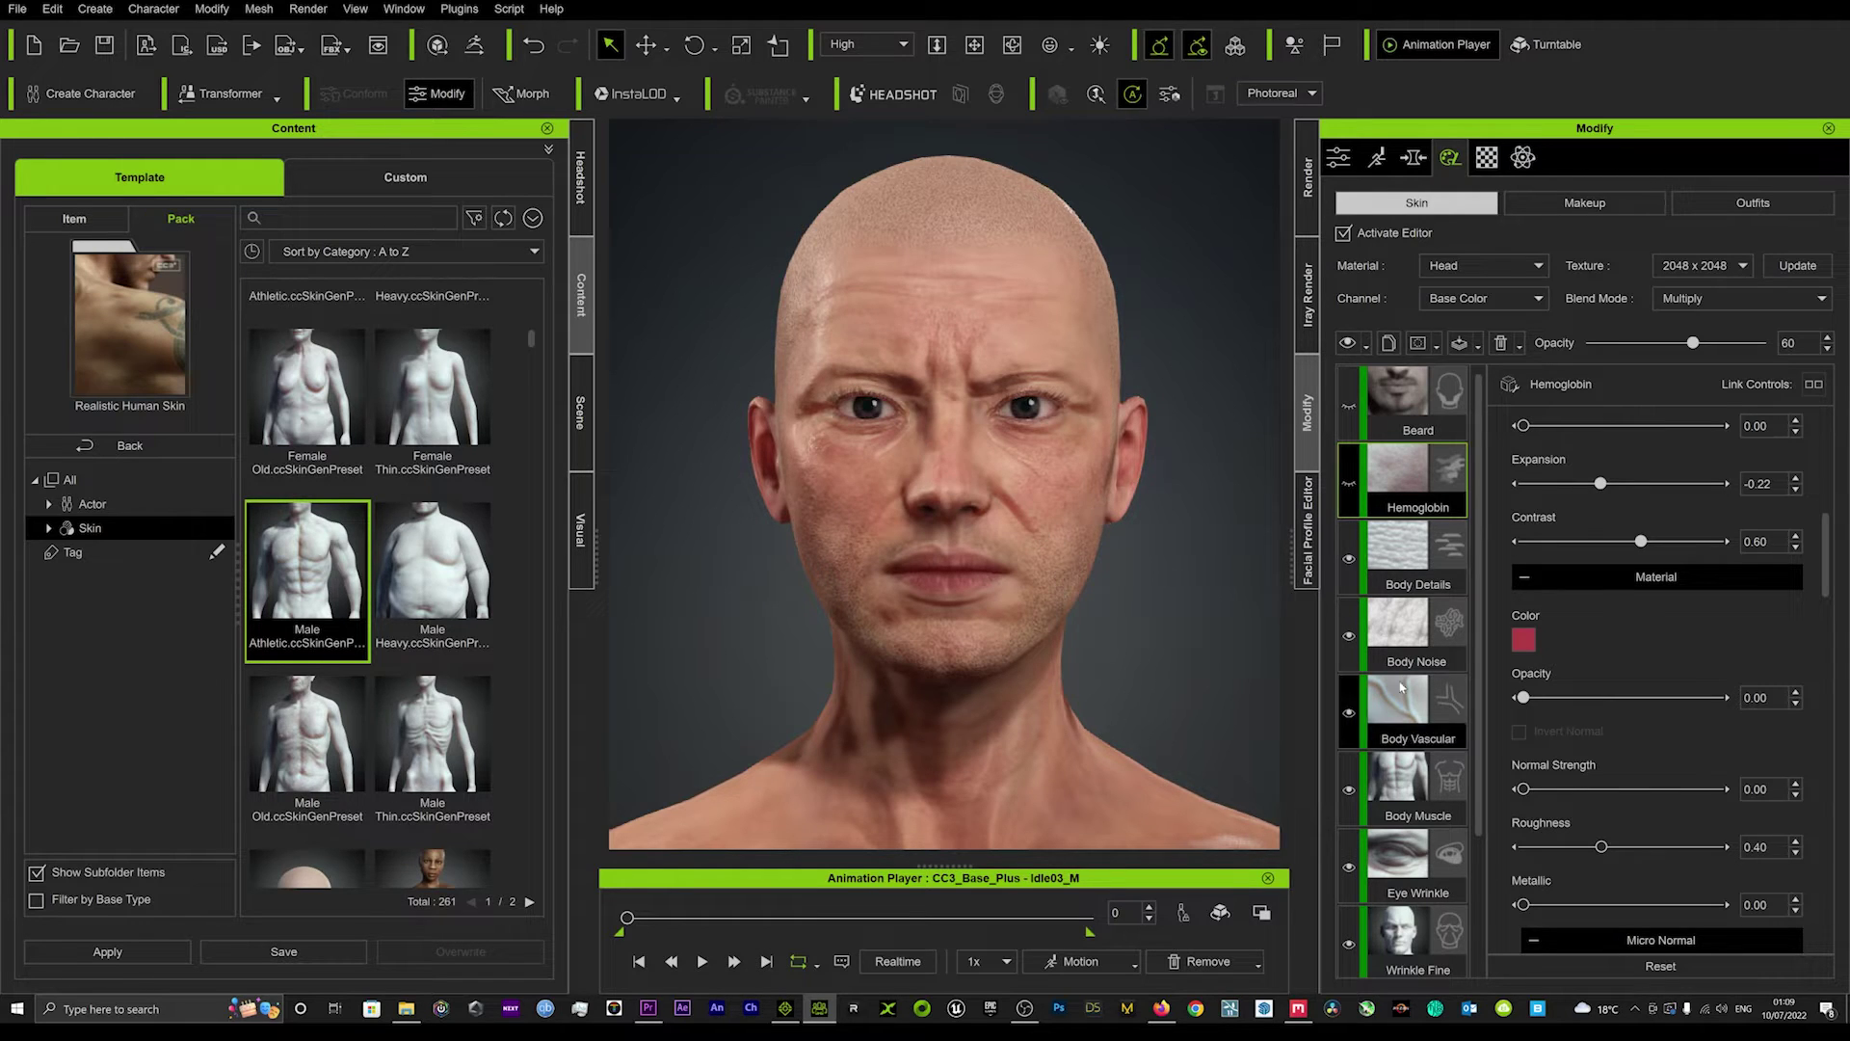
Step: Look through the Realistic Human Skin presets, from body types and facial wrinkles to muscle, vascular and face decal presets
{"action": "scroll", "coordinate": [1436, 684], "scroll_direction": "down", "scroll_amount": 1}
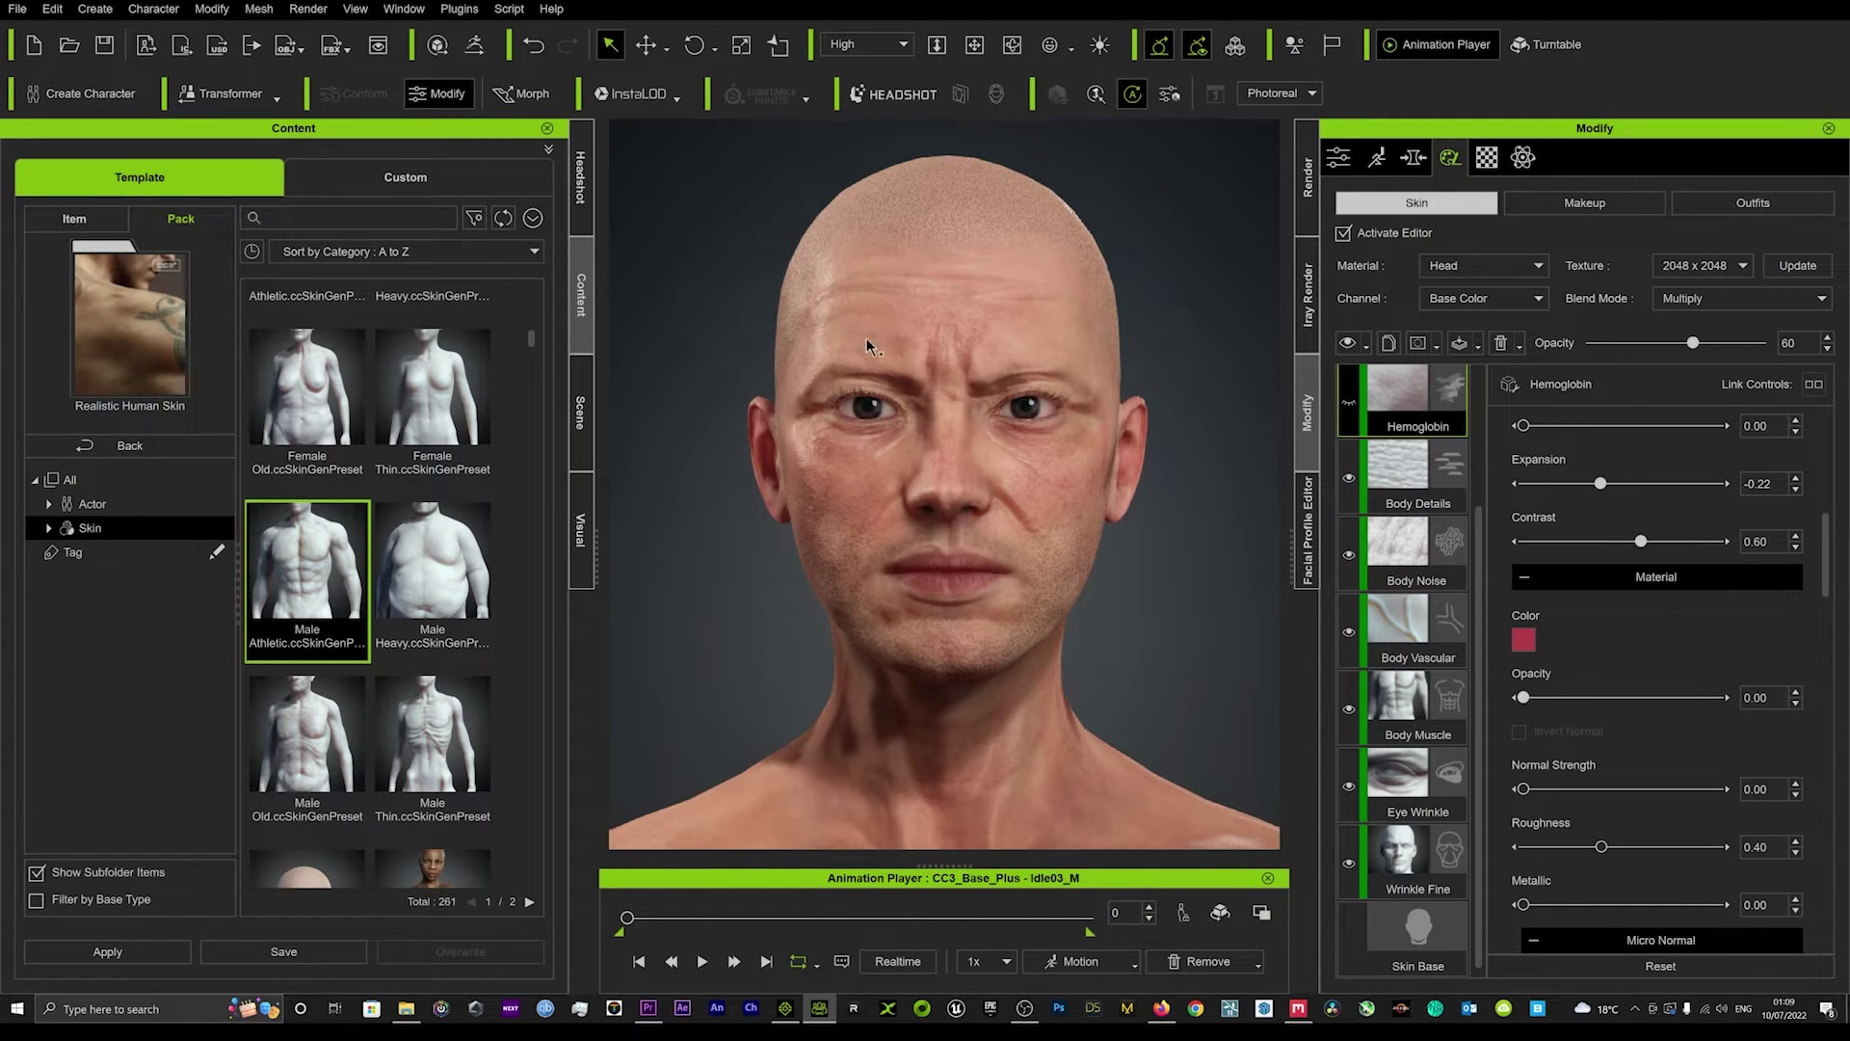
{"action": "scroll", "coordinate": [382, 583], "scroll_direction": "down", "scroll_amount": 3}
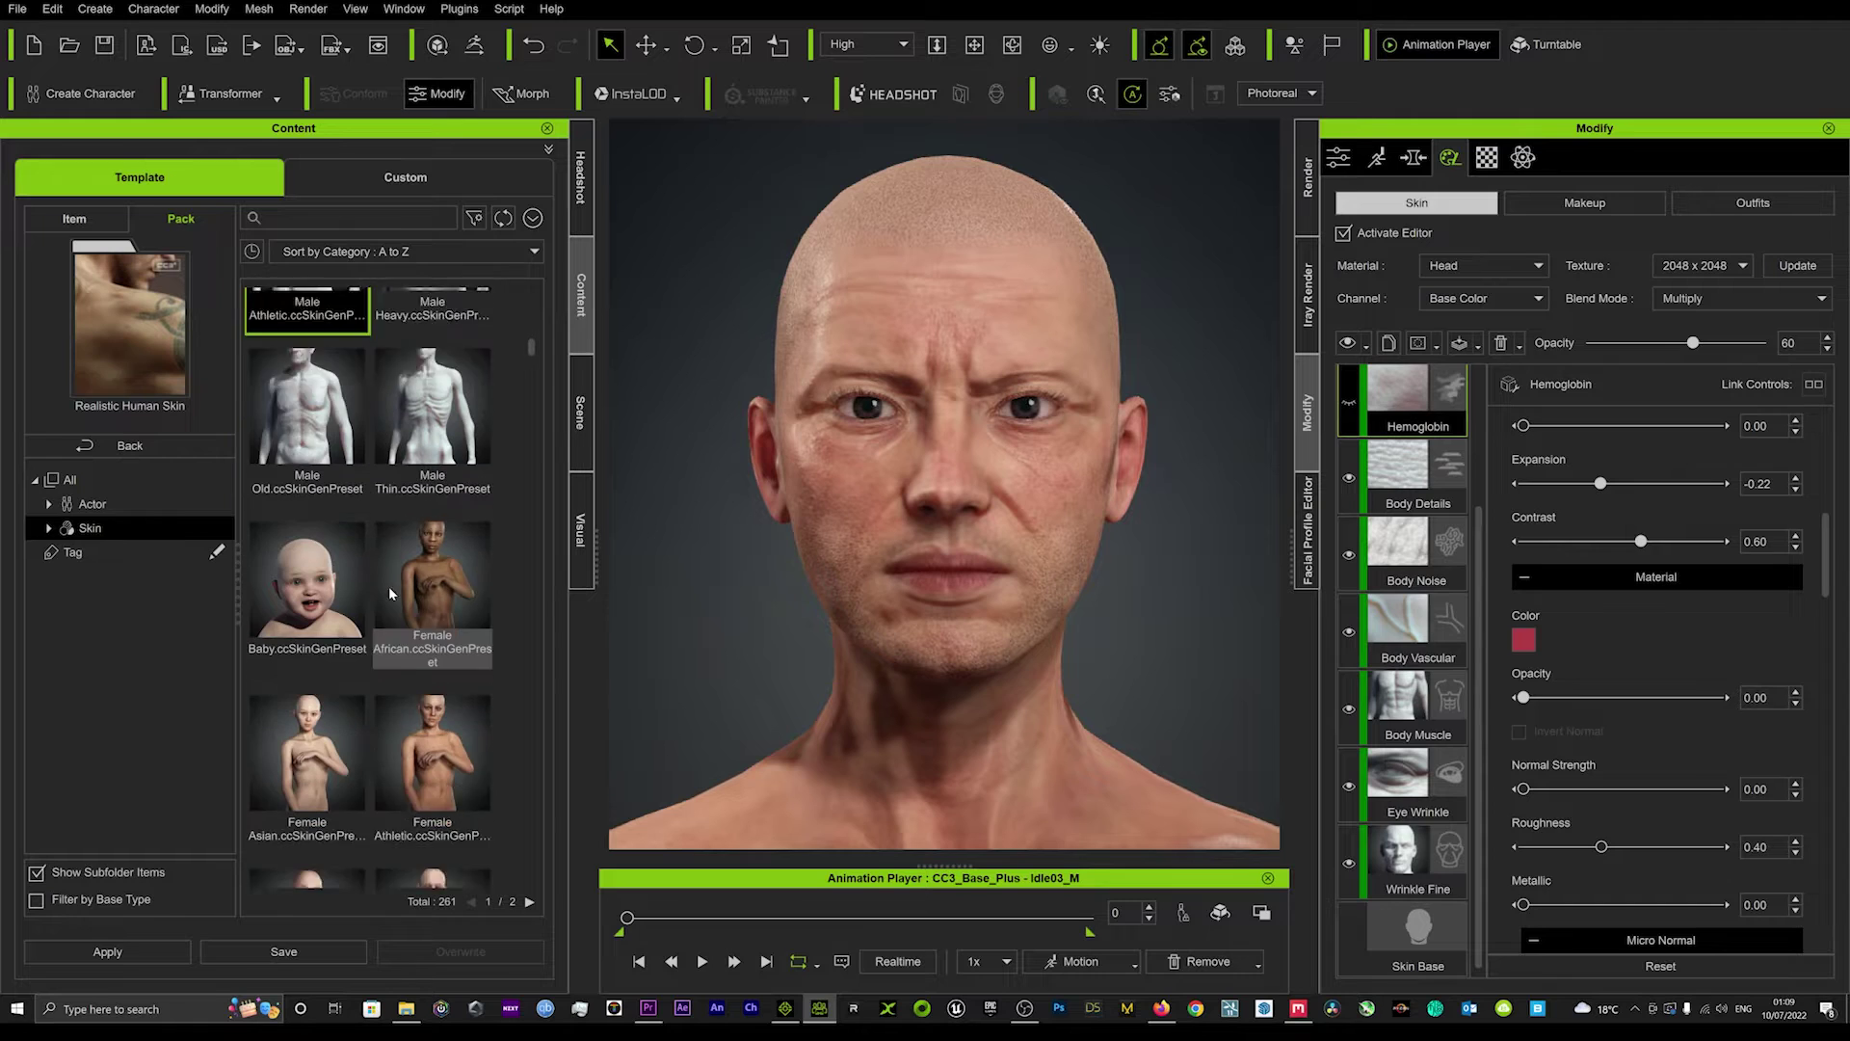
{"action": "scroll", "coordinate": [390, 586], "scroll_direction": "down", "scroll_amount": 8}
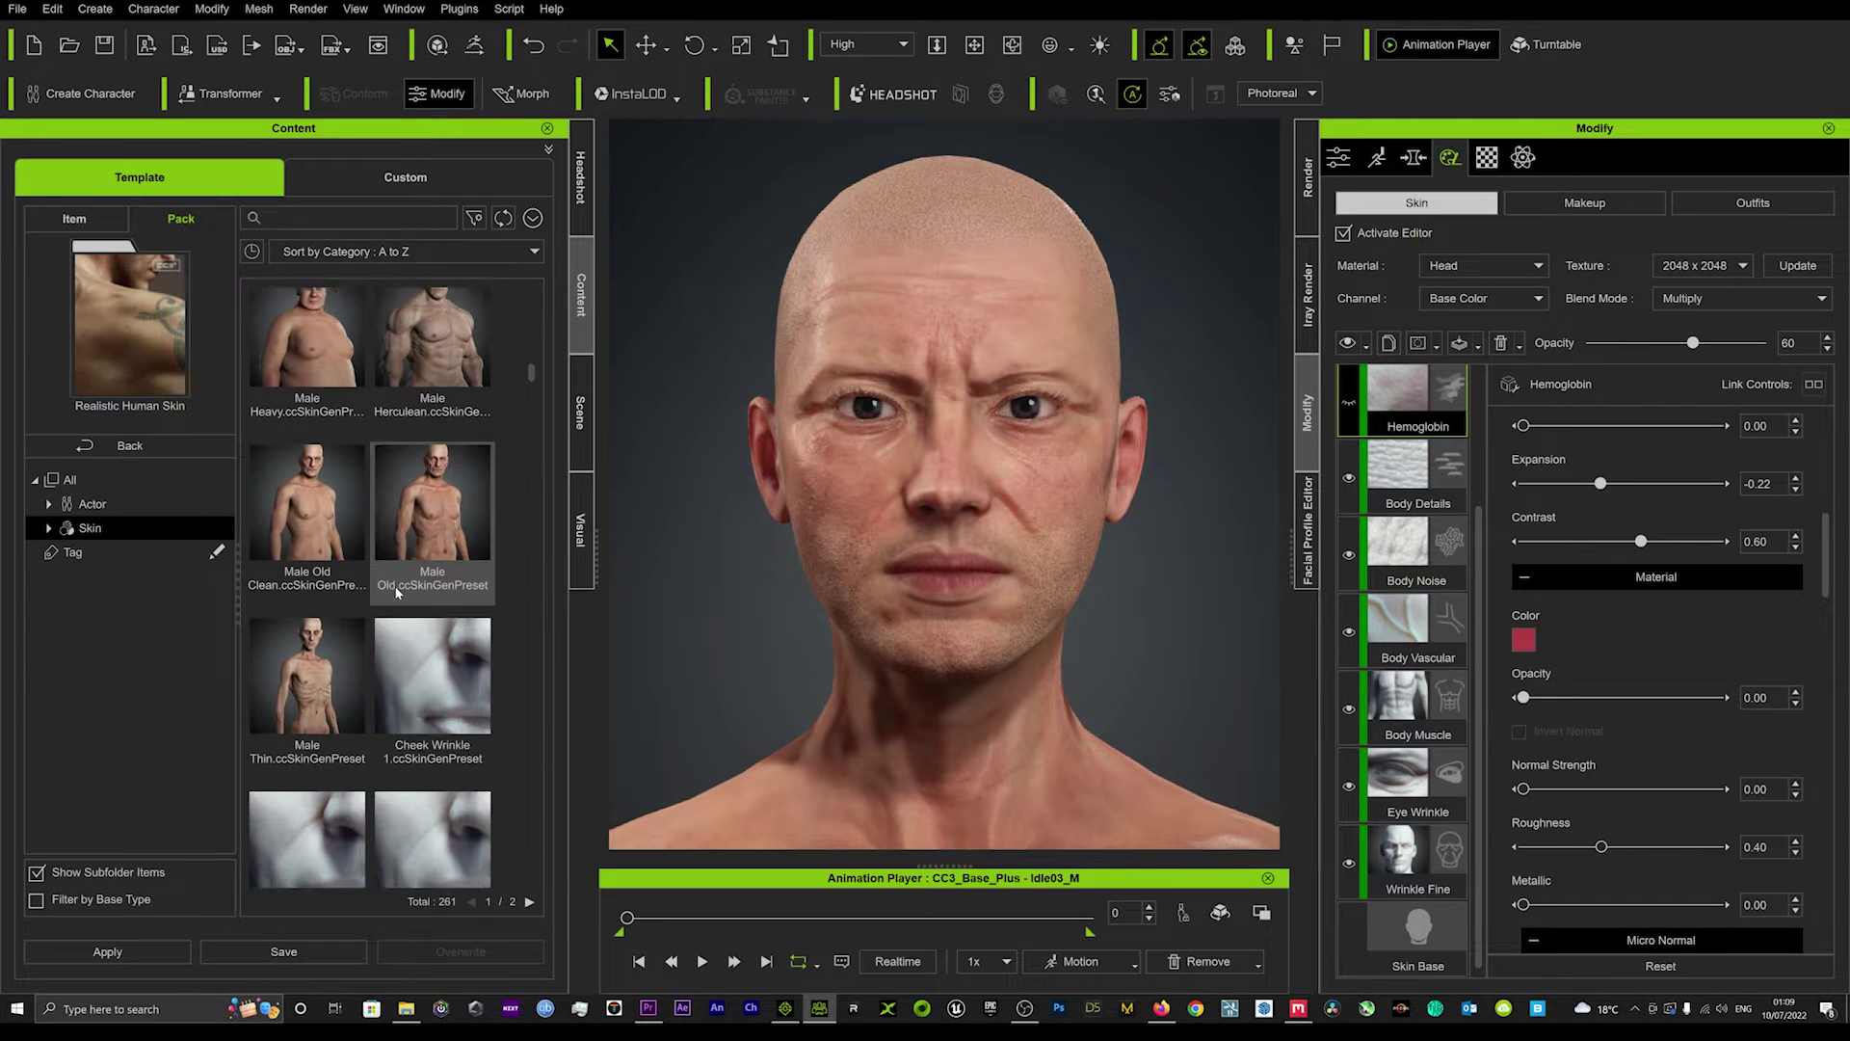
{"action": "scroll", "coordinate": [395, 590], "scroll_direction": "down", "scroll_amount": 2}
{"action": "scroll", "coordinate": [405, 568], "scroll_direction": "down", "scroll_amount": 1}
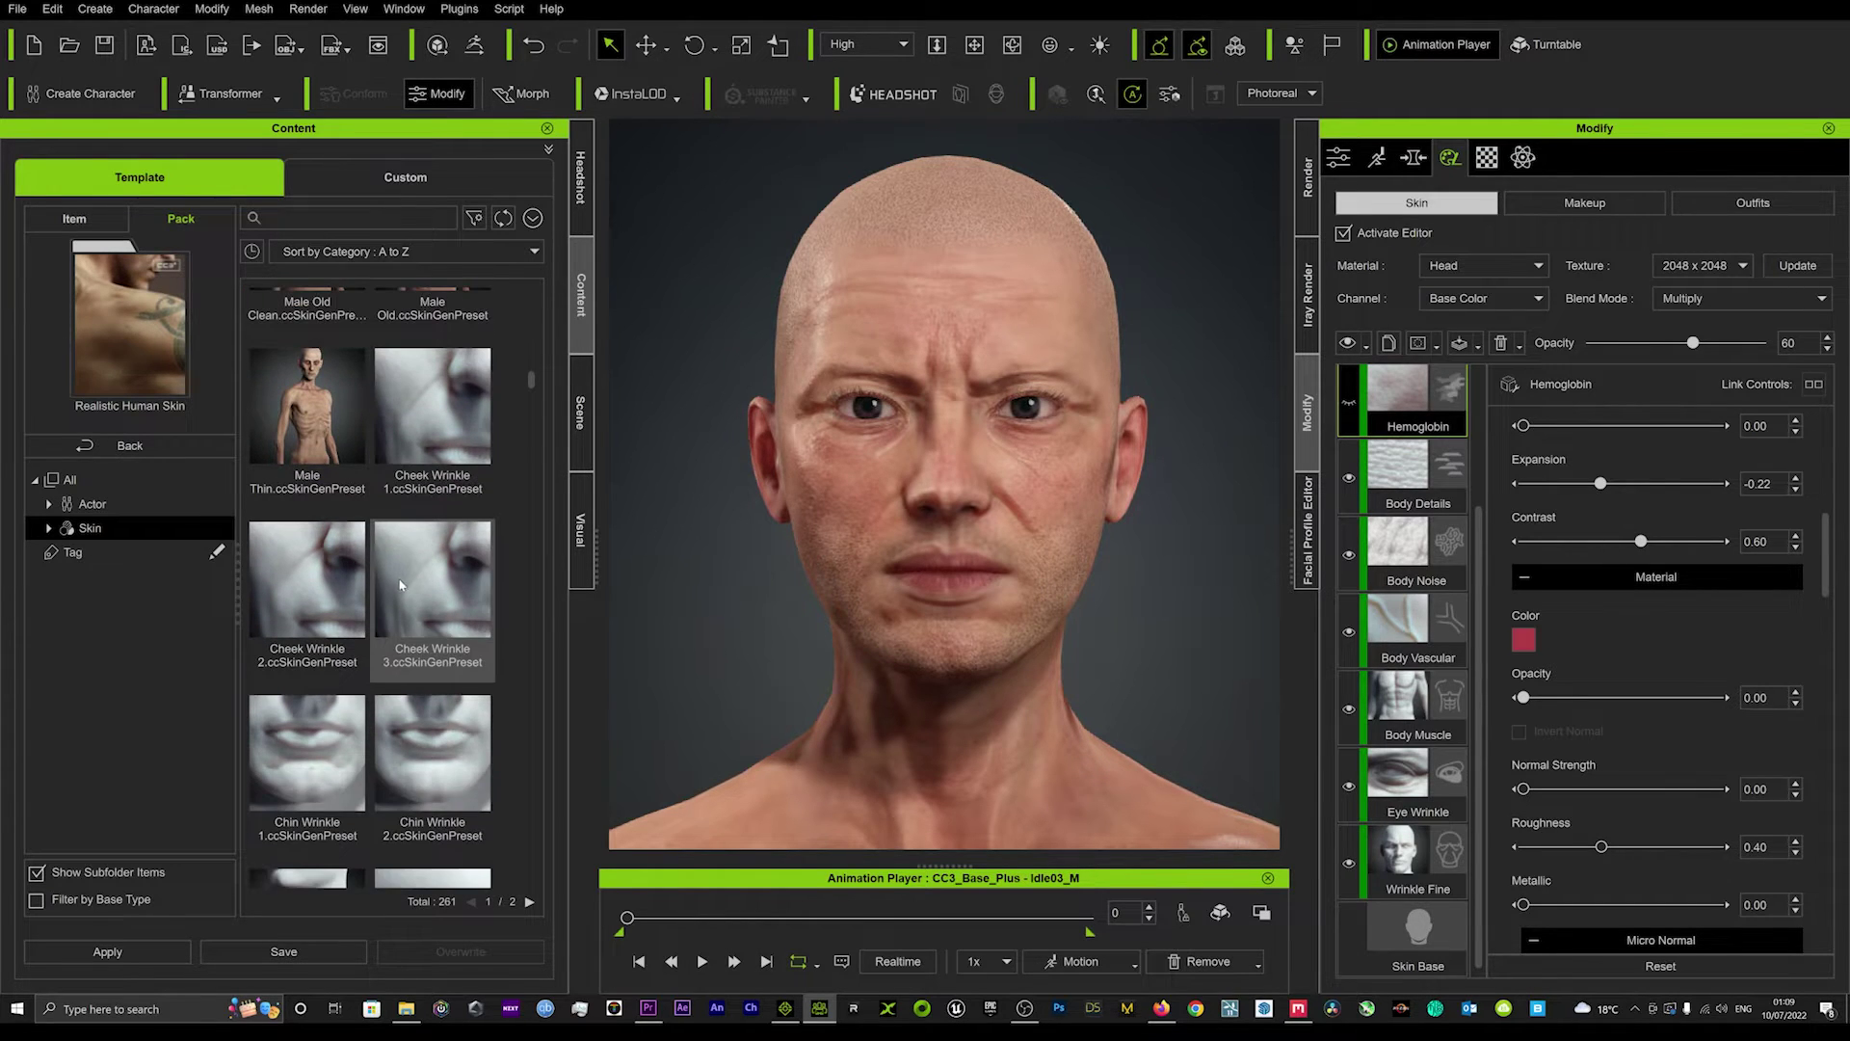
{"action": "scroll", "coordinate": [409, 659], "scroll_direction": "down", "scroll_amount": 2}
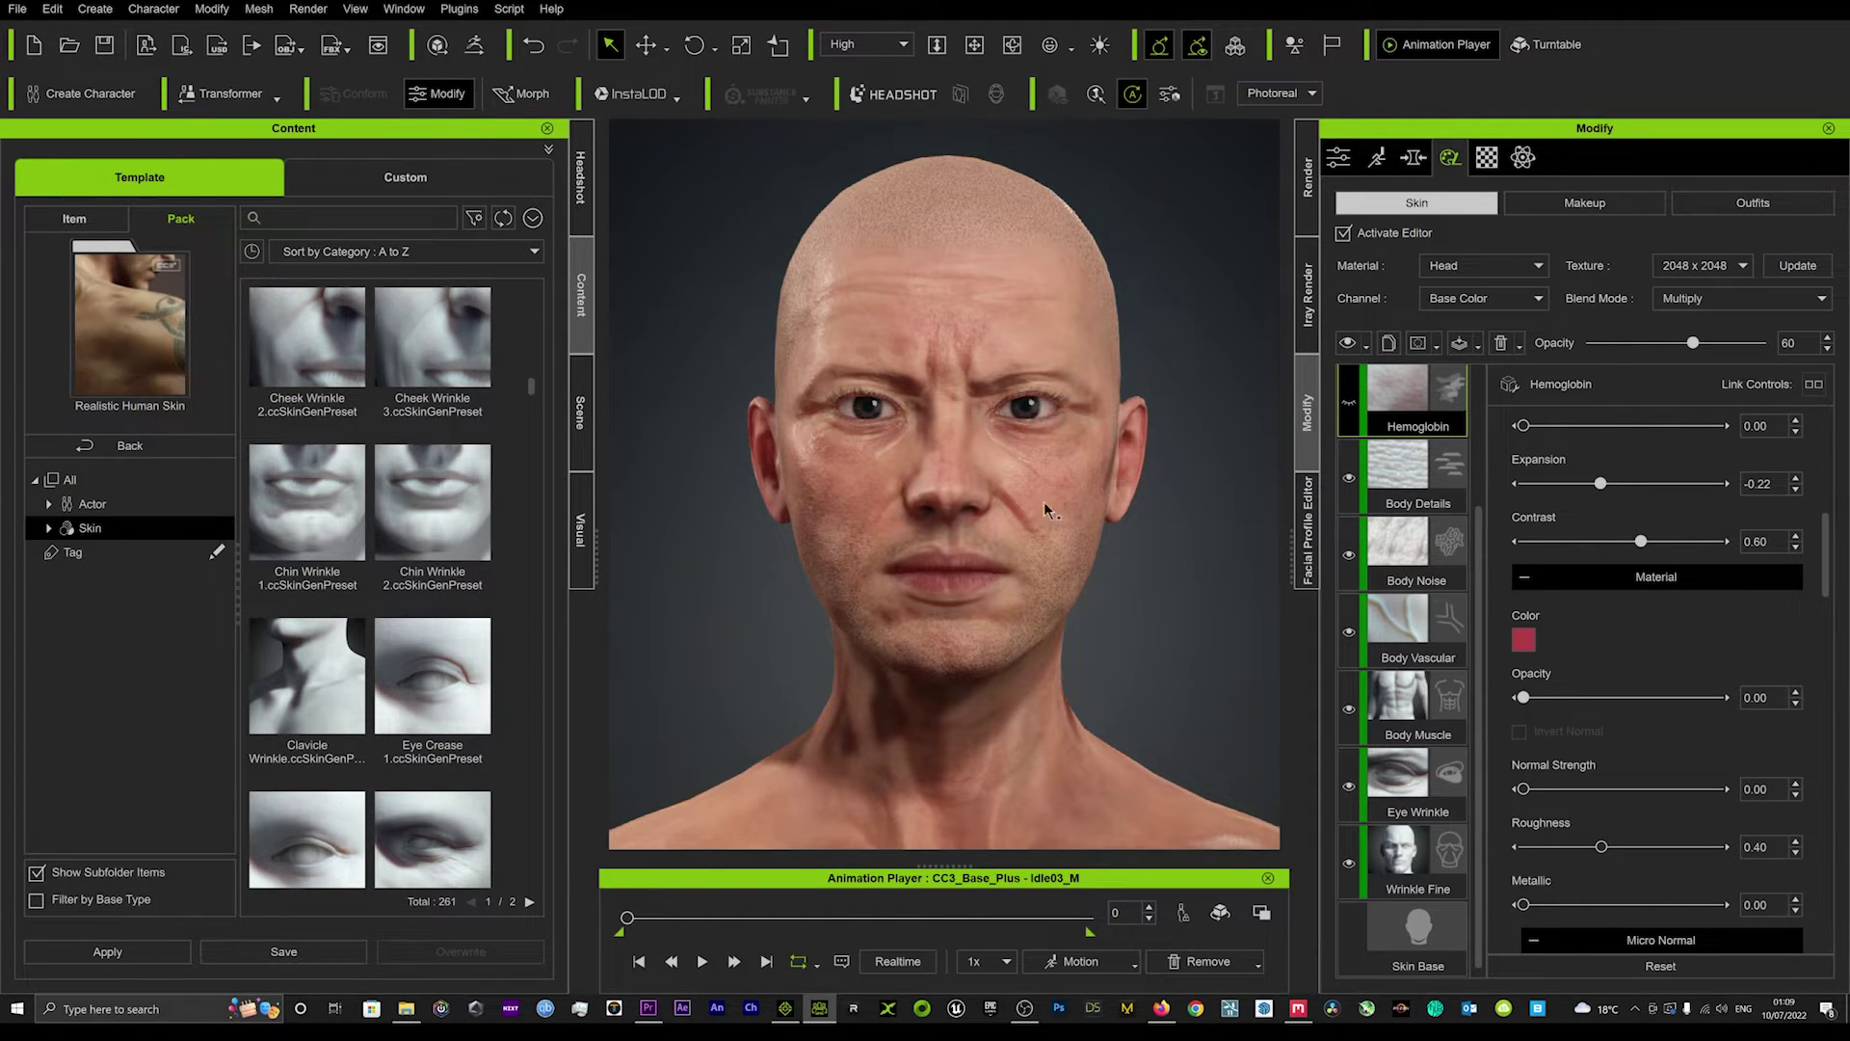
{"action": "scroll", "coordinate": [465, 620], "scroll_direction": "down", "scroll_amount": 1}
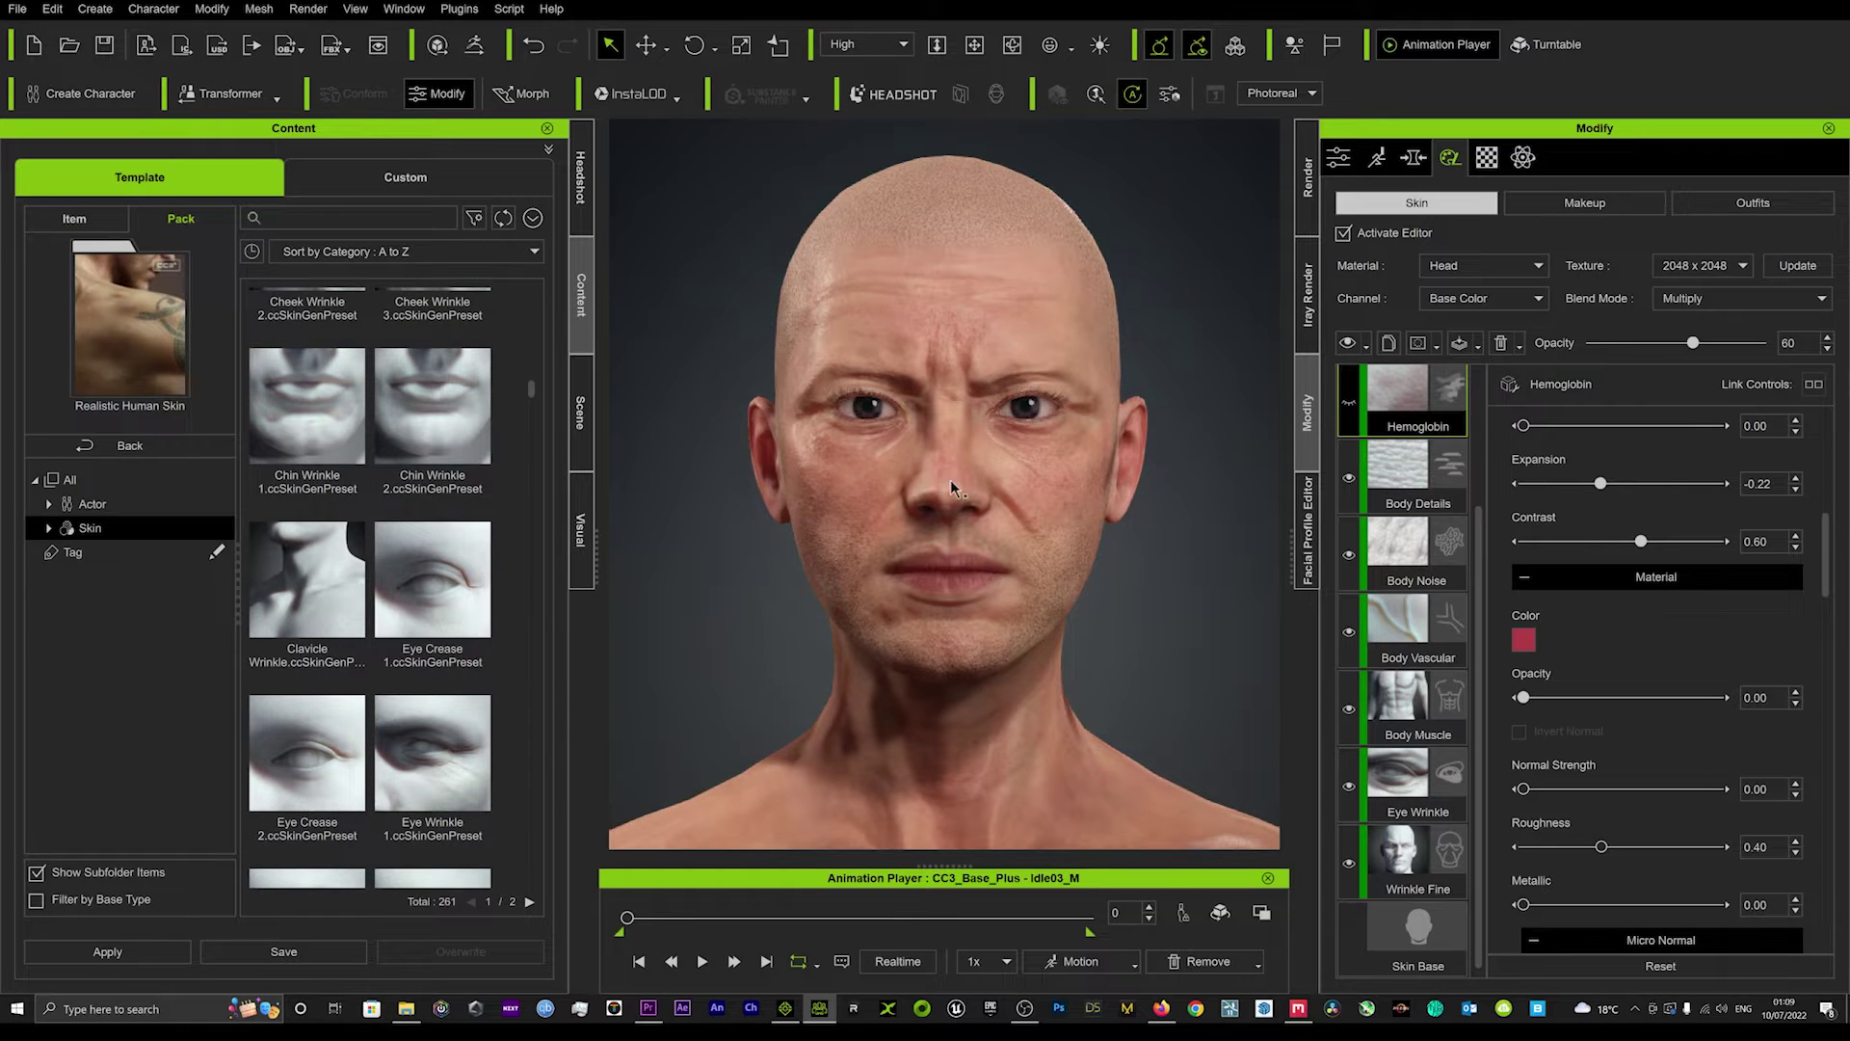
{"action": "scroll", "coordinate": [357, 549], "scroll_direction": "down", "scroll_amount": 2}
{"action": "scroll", "coordinate": [358, 550], "scroll_direction": "down", "scroll_amount": 6}
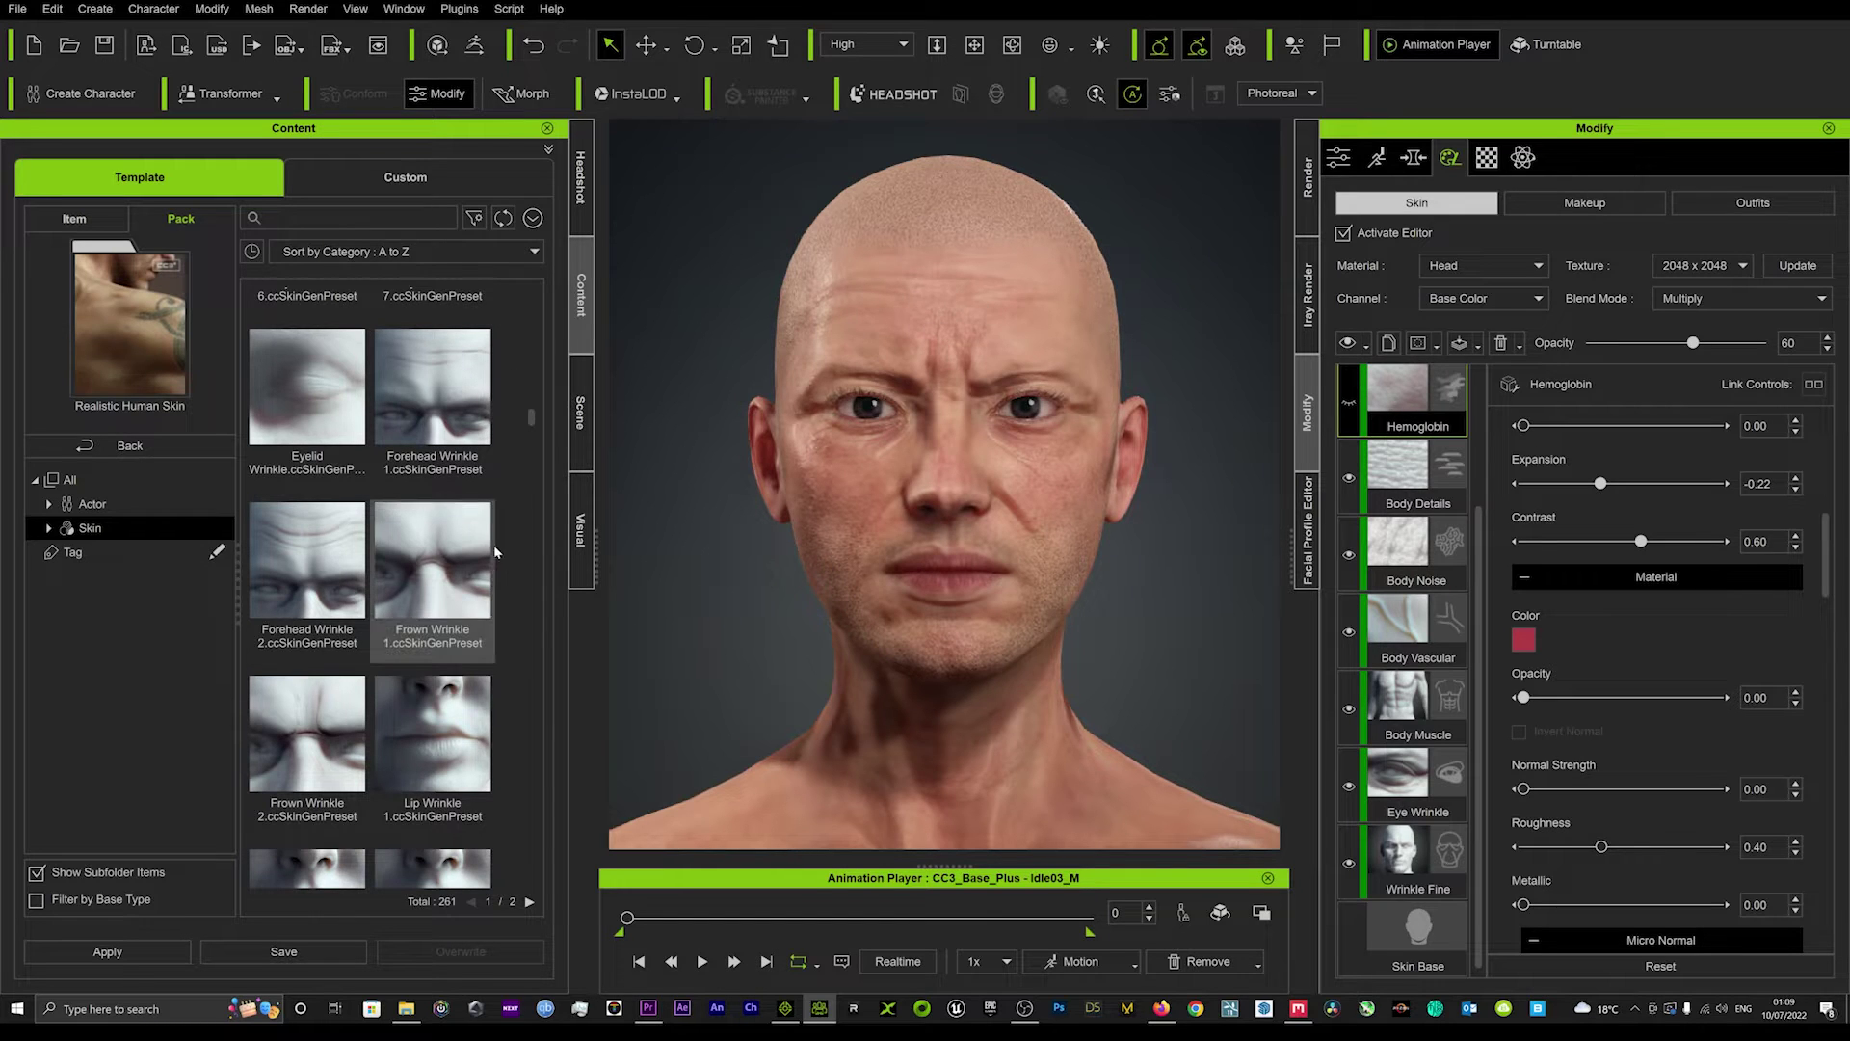
{"action": "scroll", "coordinate": [434, 578], "scroll_direction": "down", "scroll_amount": 3}
{"action": "scroll", "coordinate": [434, 564], "scroll_direction": "down", "scroll_amount": 10}
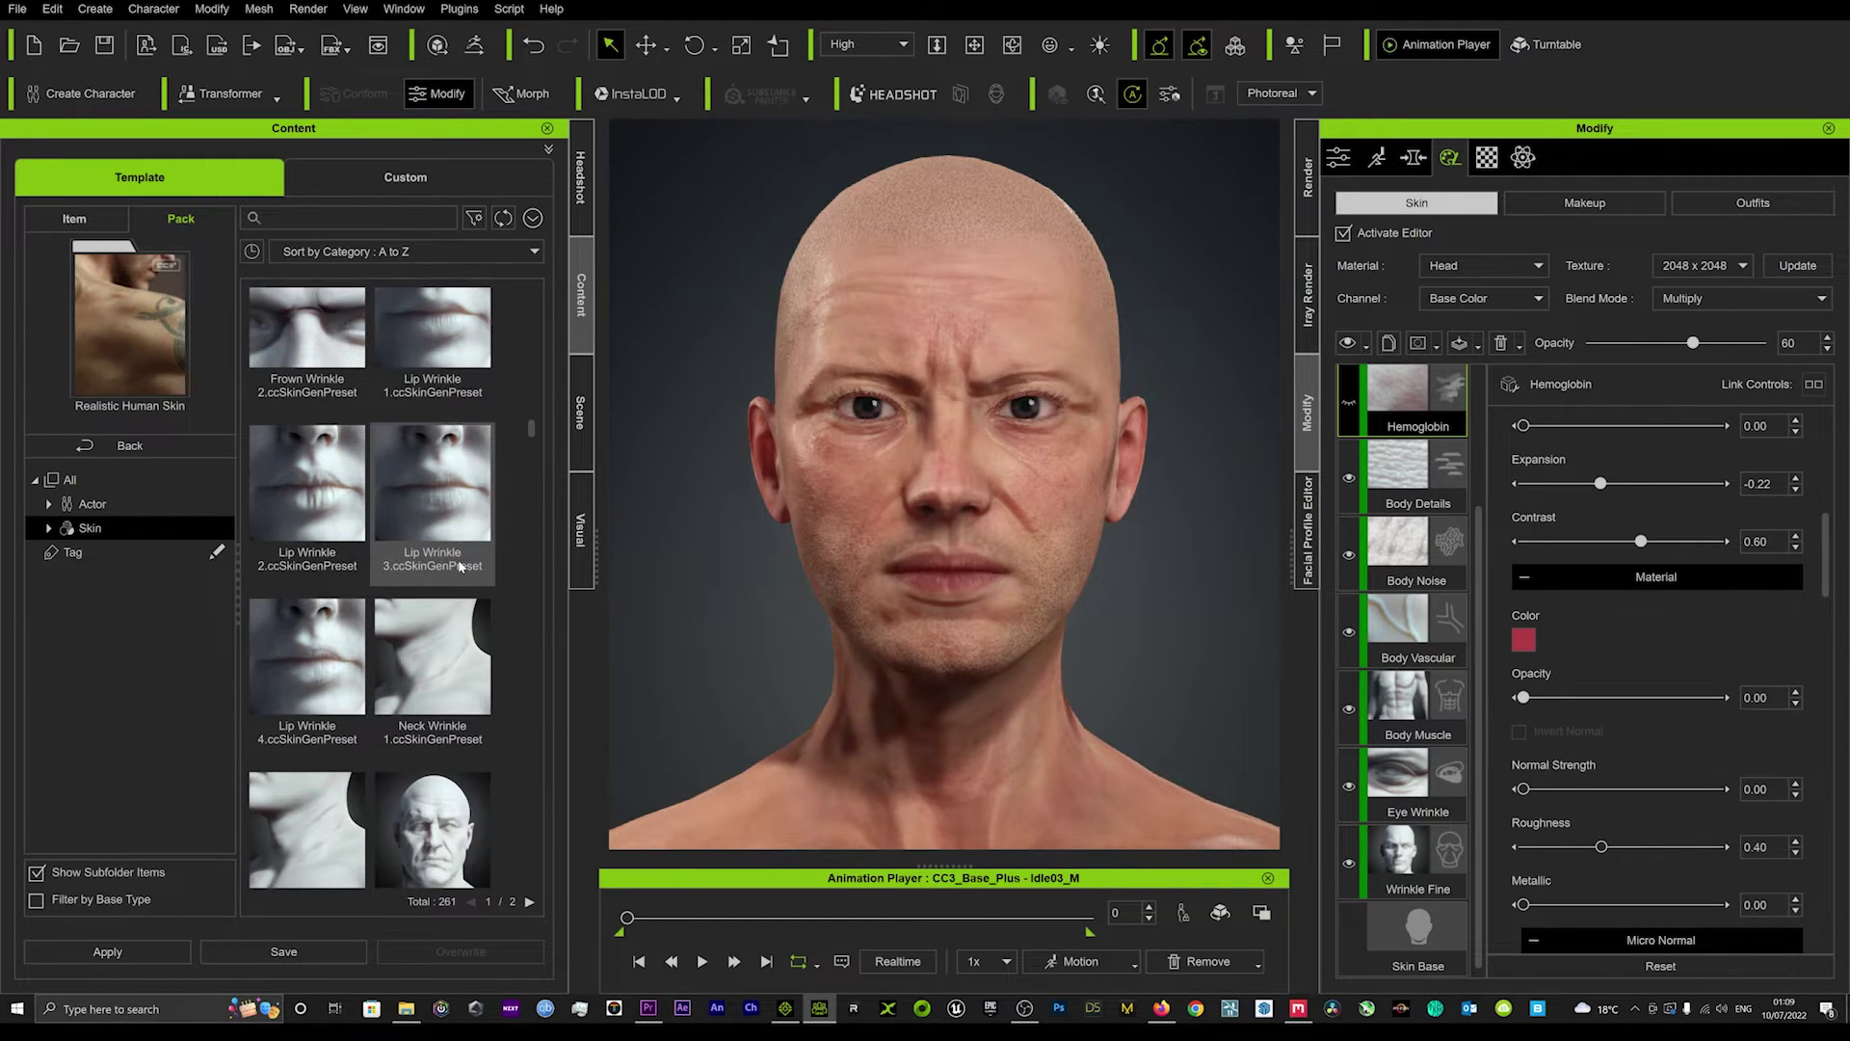
{"action": "scroll", "coordinate": [434, 564], "scroll_direction": "down", "scroll_amount": 8}
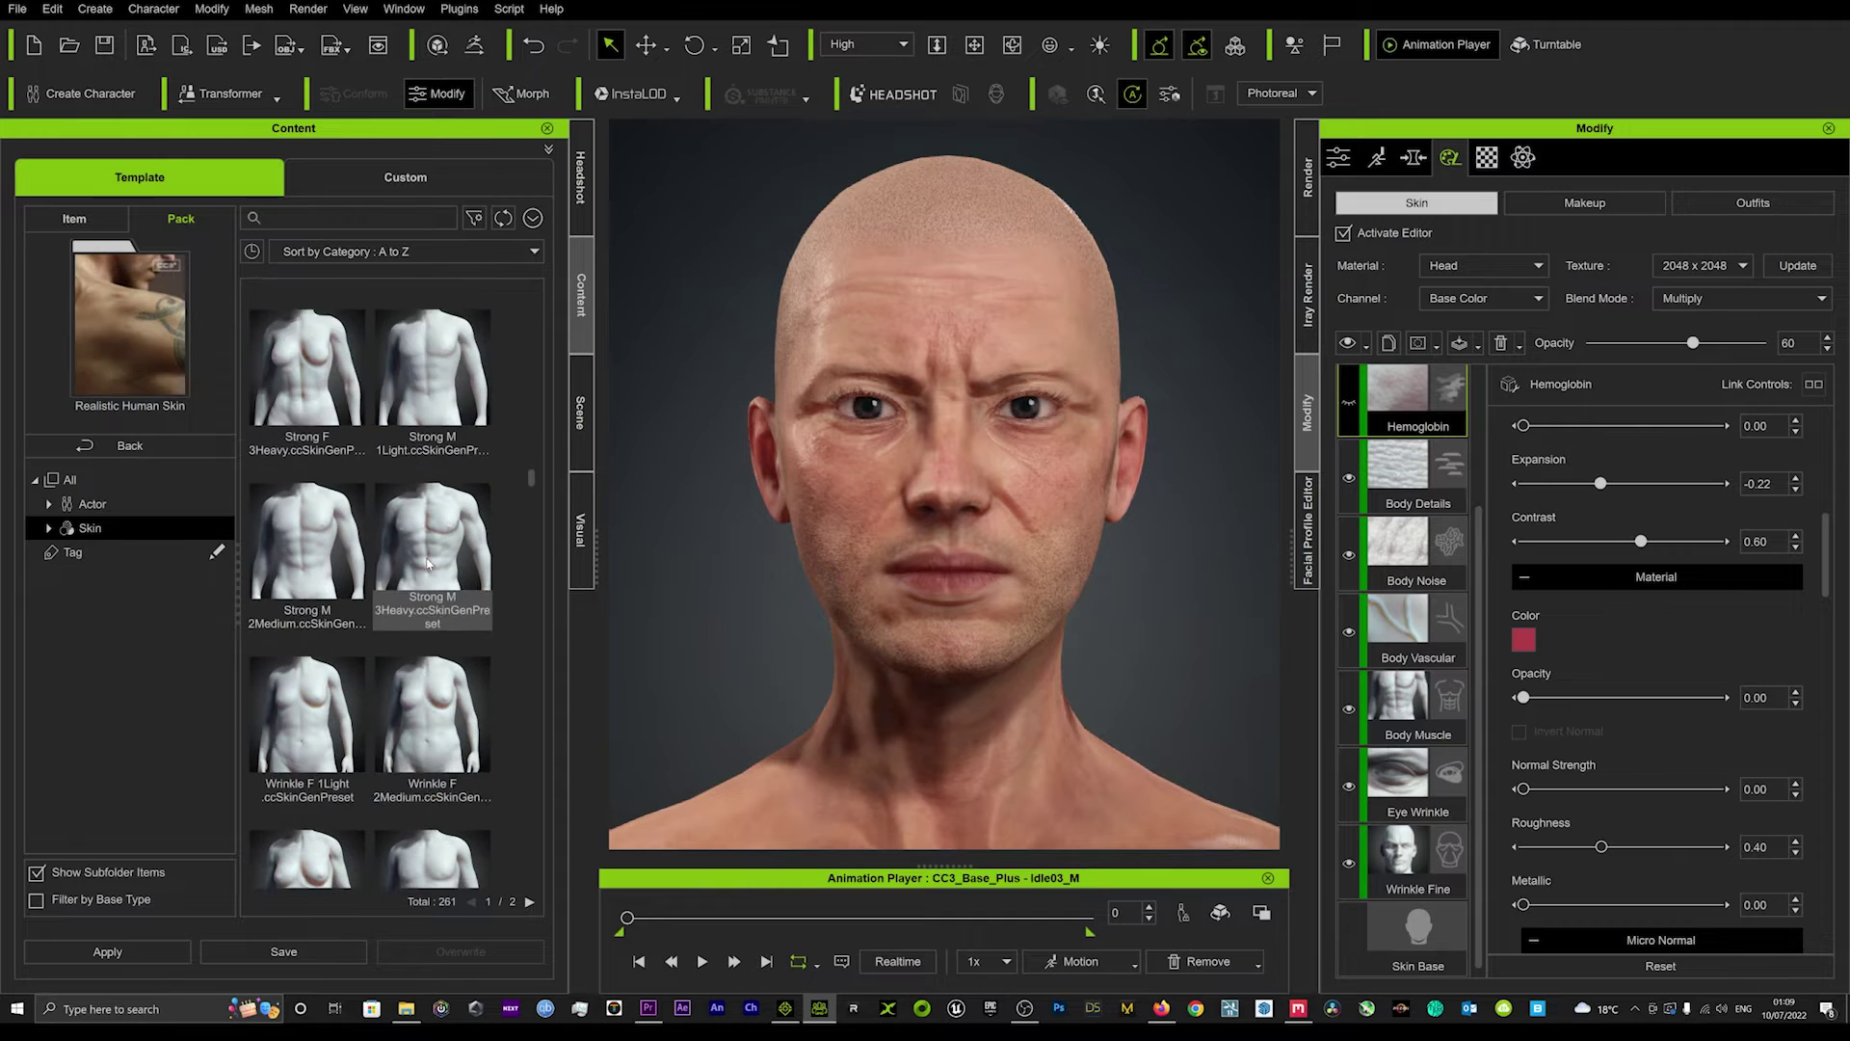
{"action": "scroll", "coordinate": [425, 551], "scroll_direction": "down", "scroll_amount": 6}
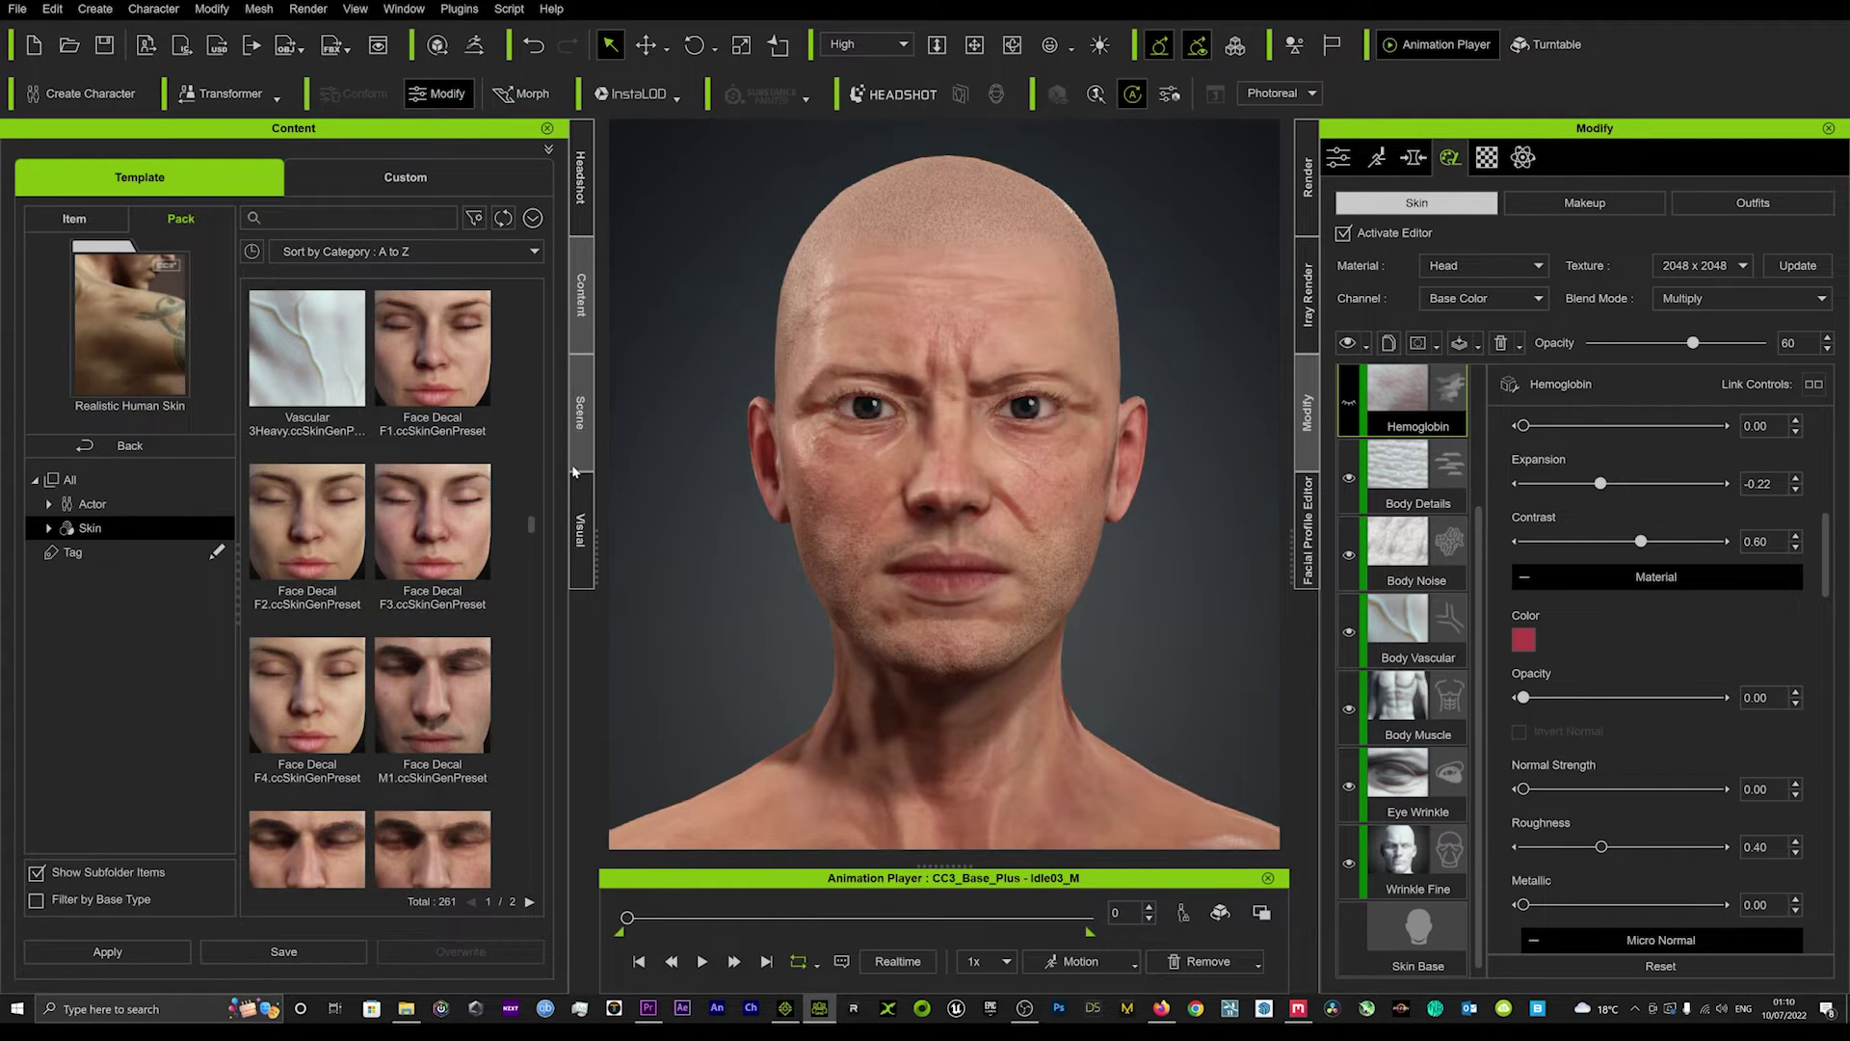
Step: Add the Face Decal M3 SkinGen preset to the character as a new skin layer
{"action": "scroll", "coordinate": [471, 551], "scroll_direction": "down", "scroll_amount": 1}
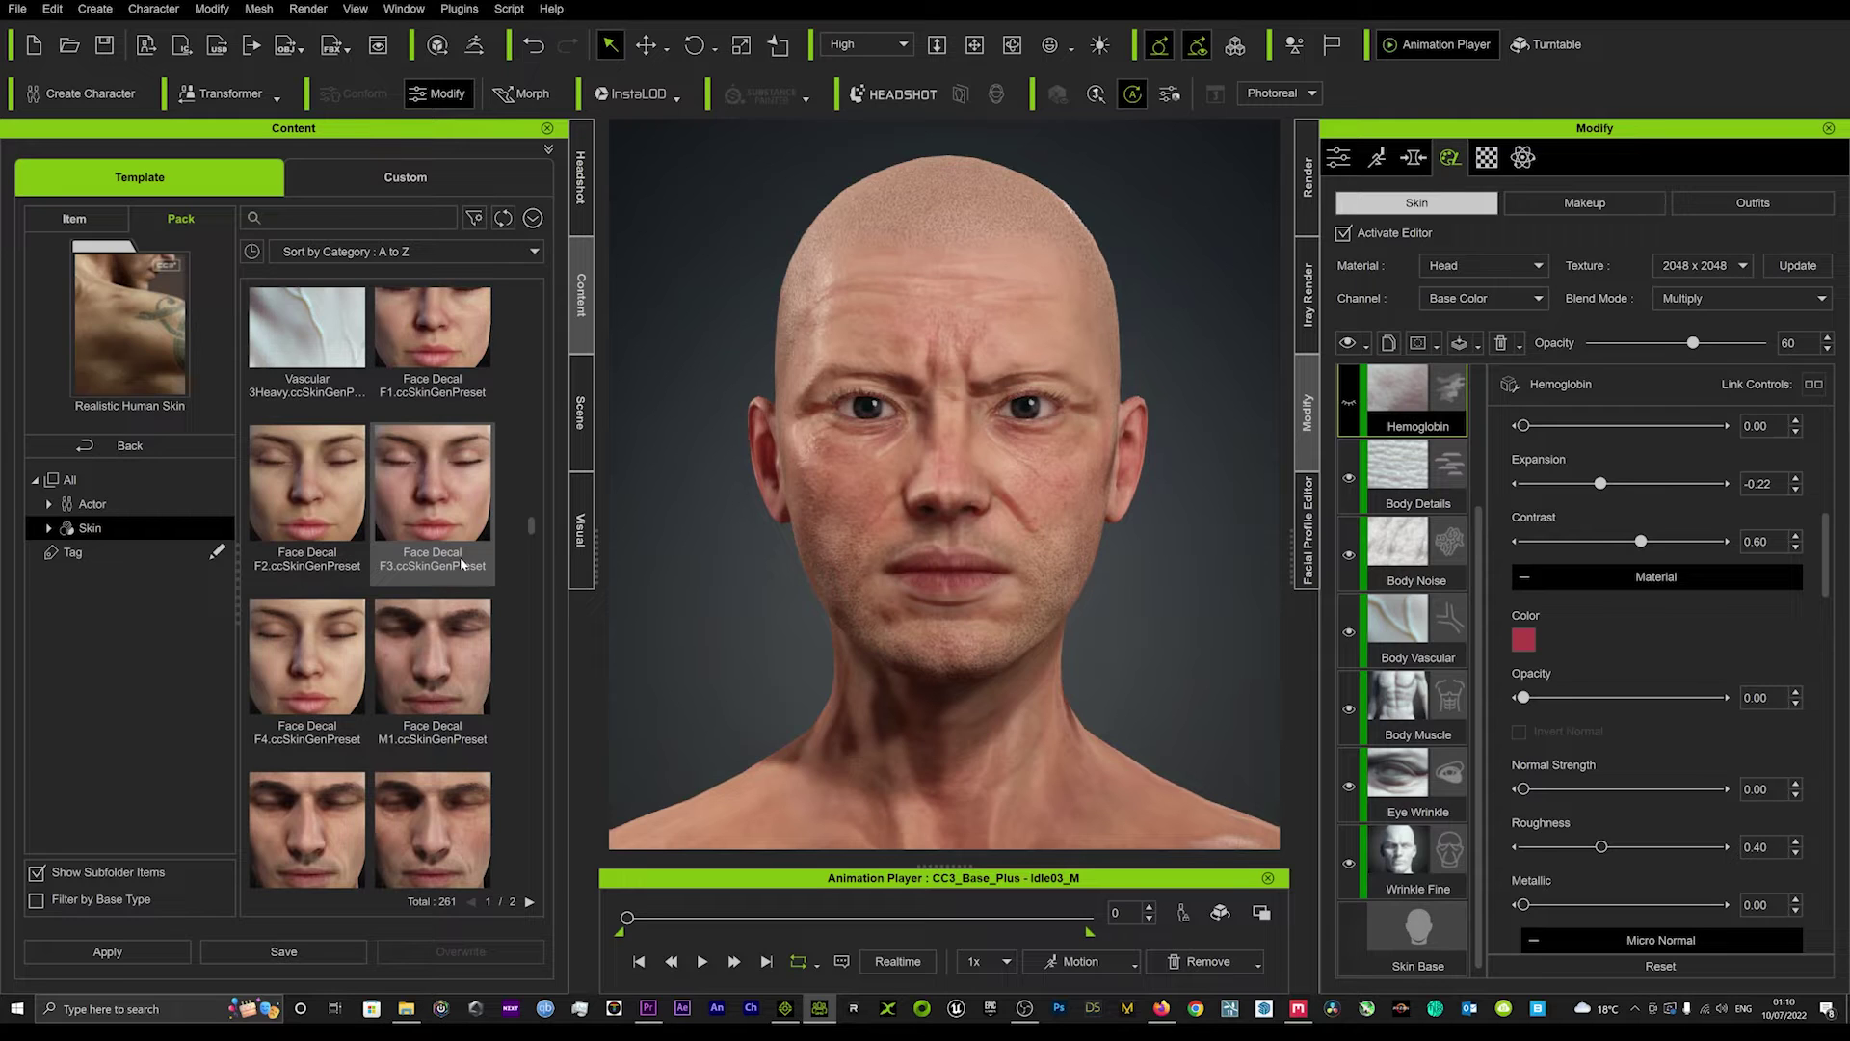
{"action": "scroll", "coordinate": [414, 598], "scroll_direction": "down", "scroll_amount": 2}
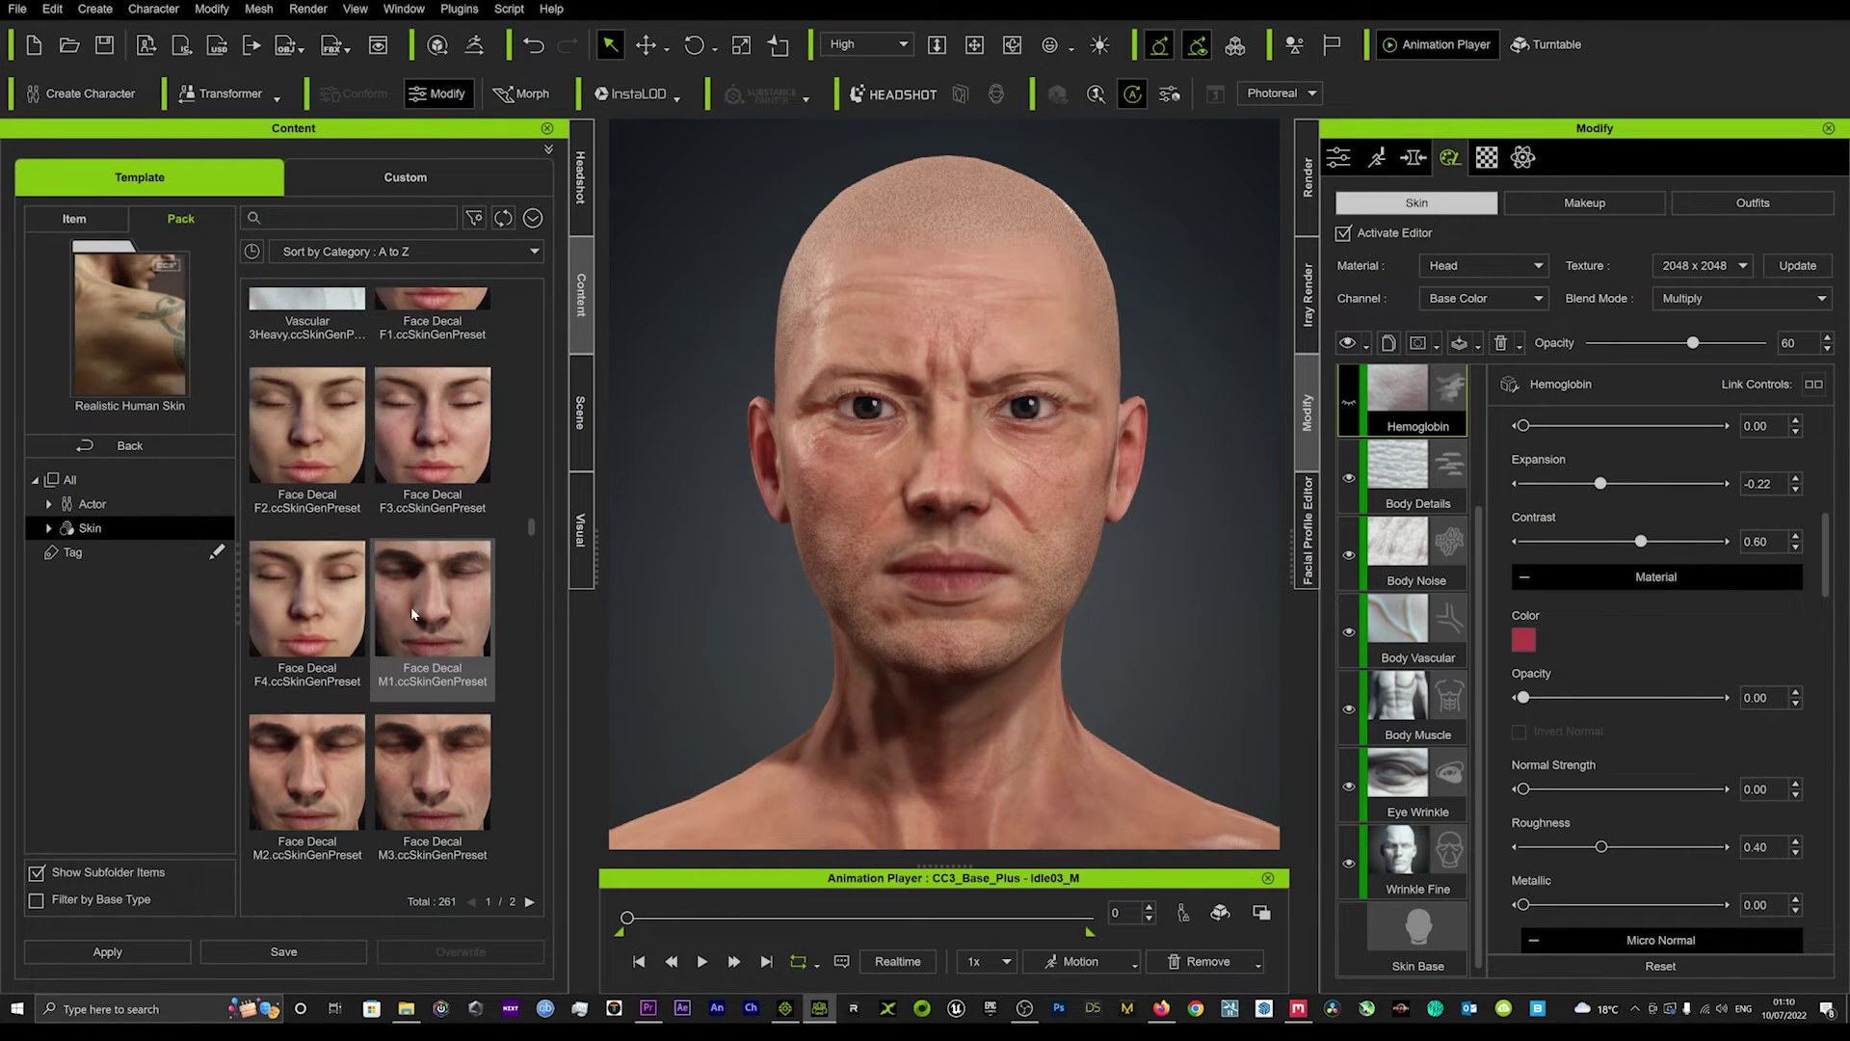
{"action": "scroll", "coordinate": [385, 693], "scroll_direction": "down", "scroll_amount": 2}
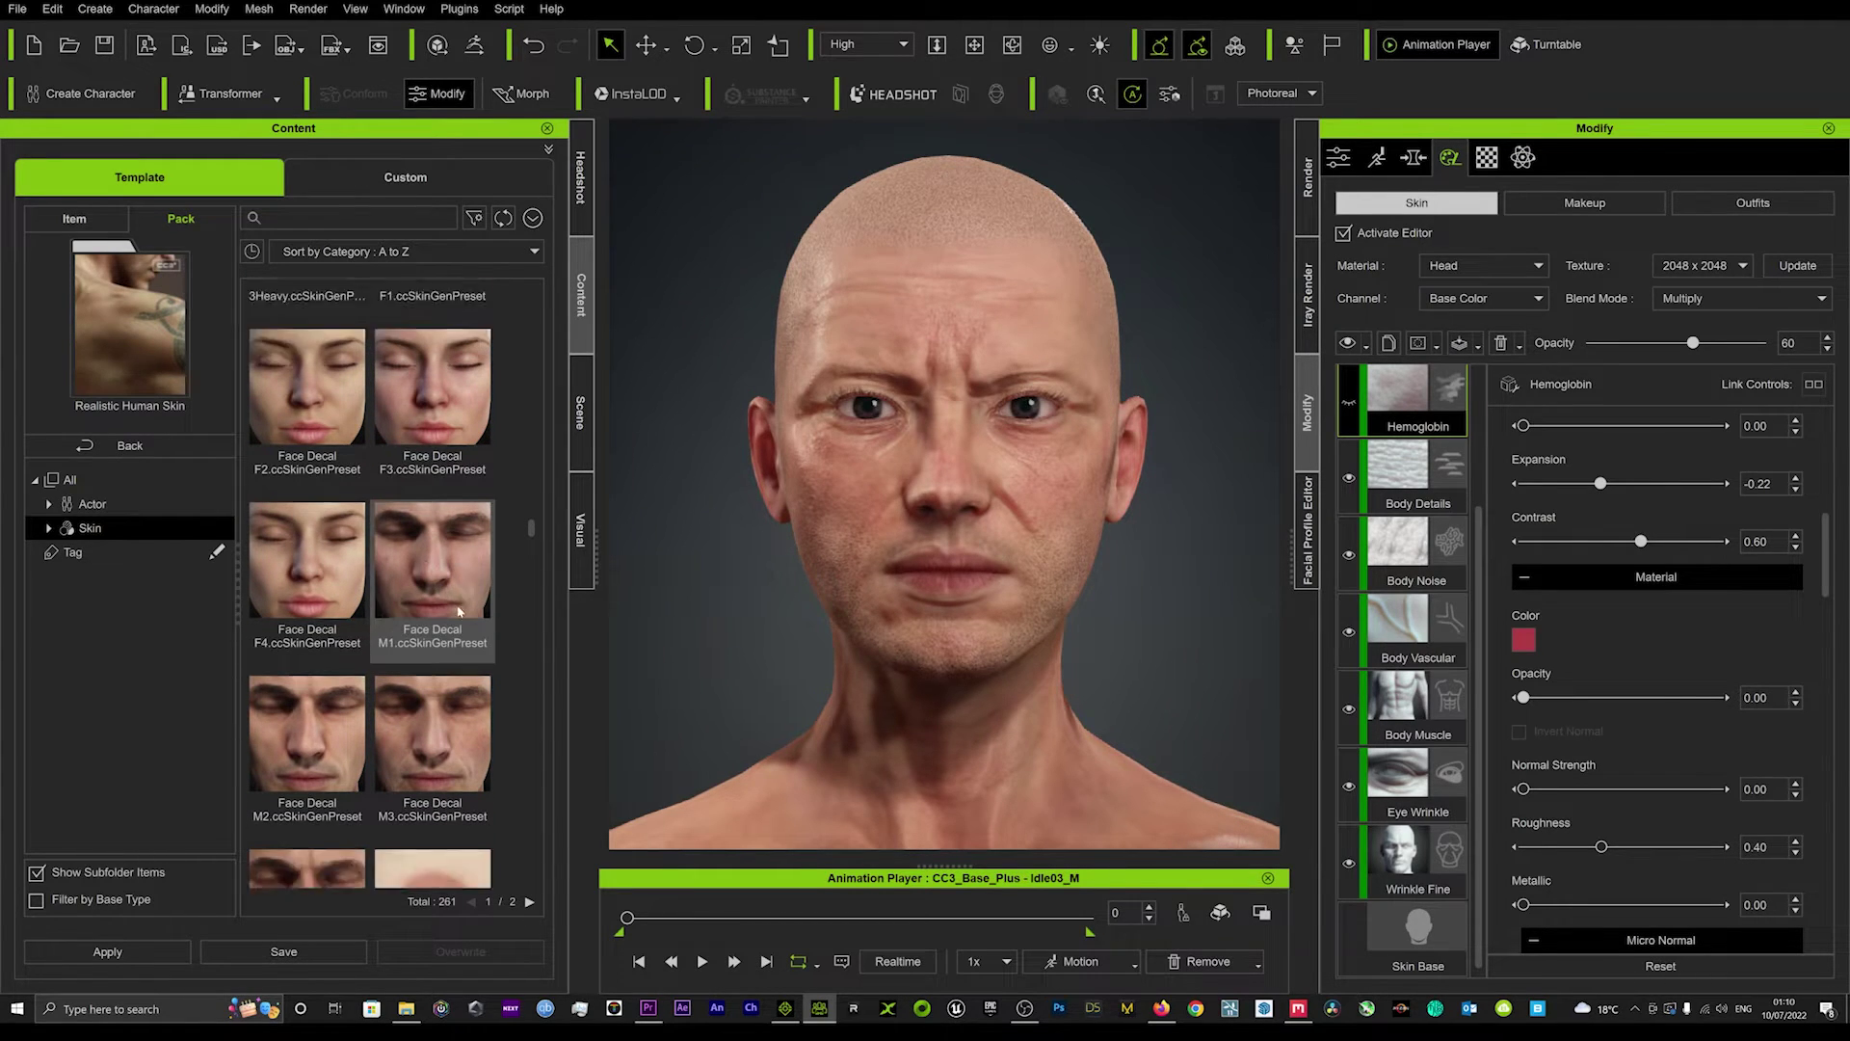
{"action": "double_click", "coordinate": [416, 696]}
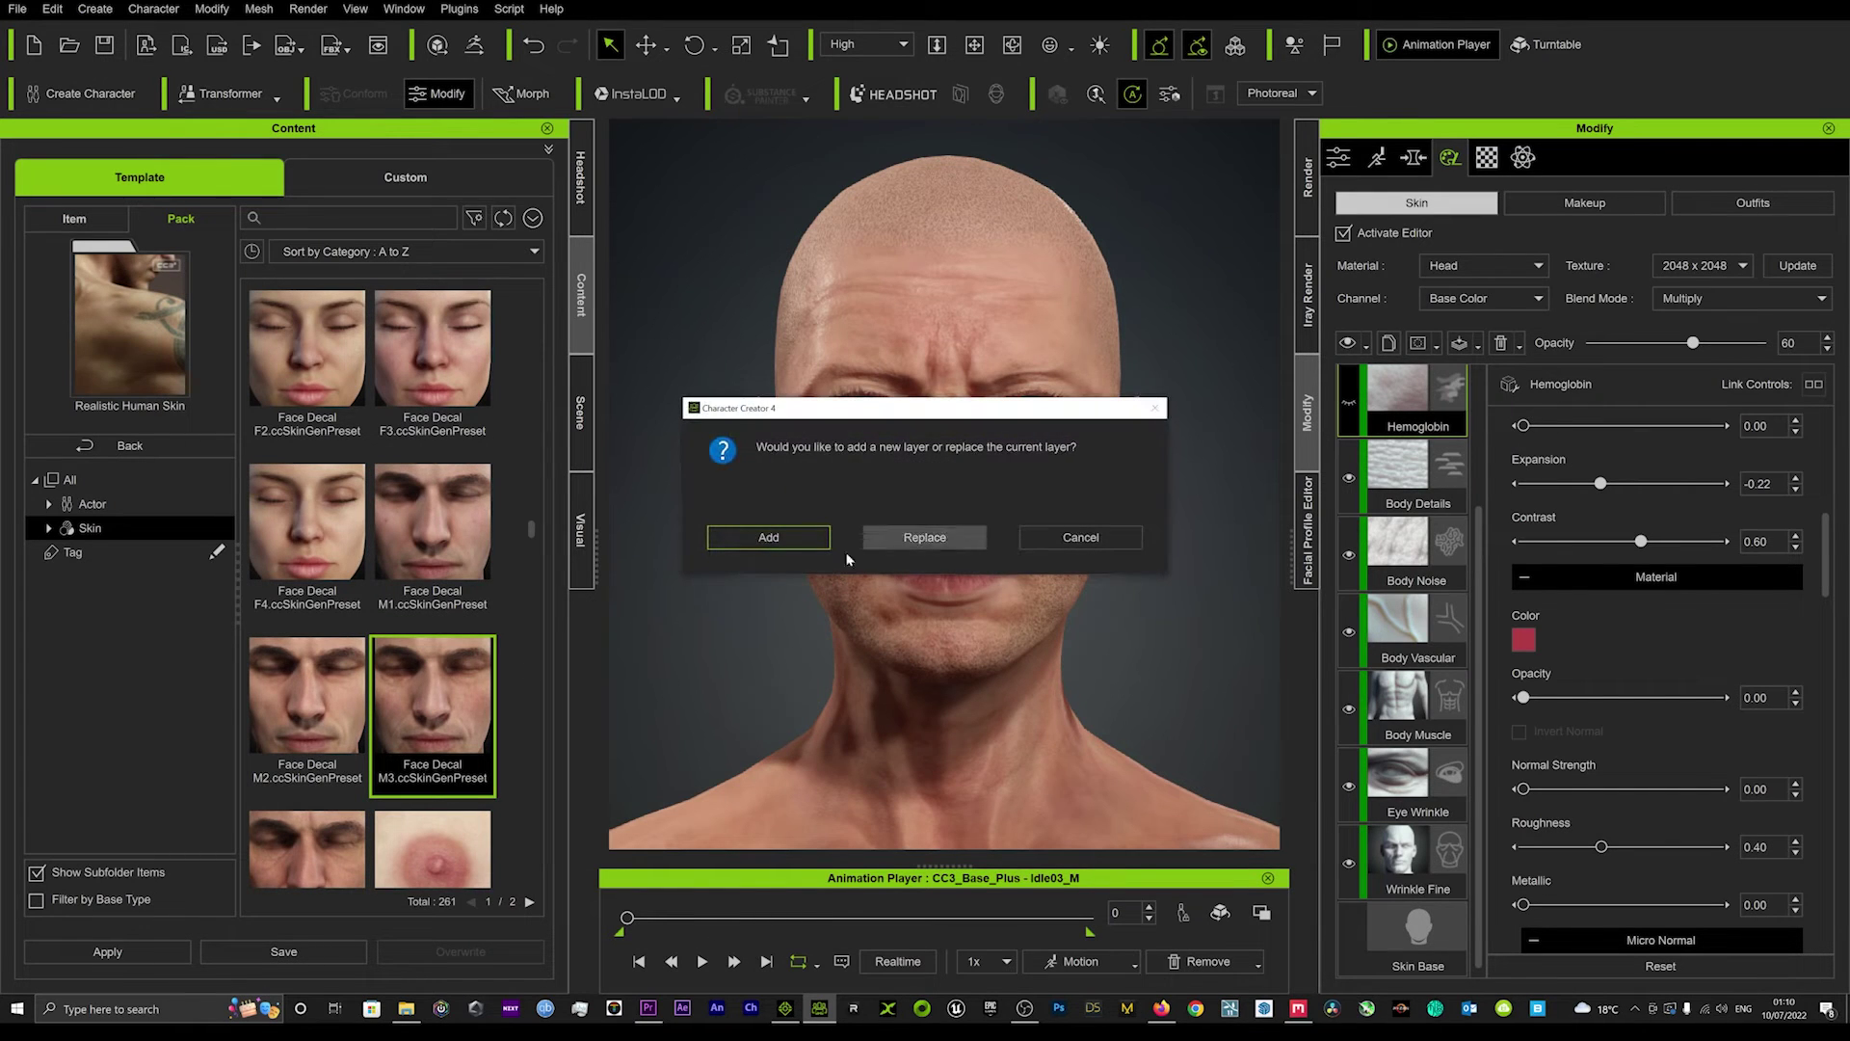
{"action": "left_click", "coordinate": [785, 540]}
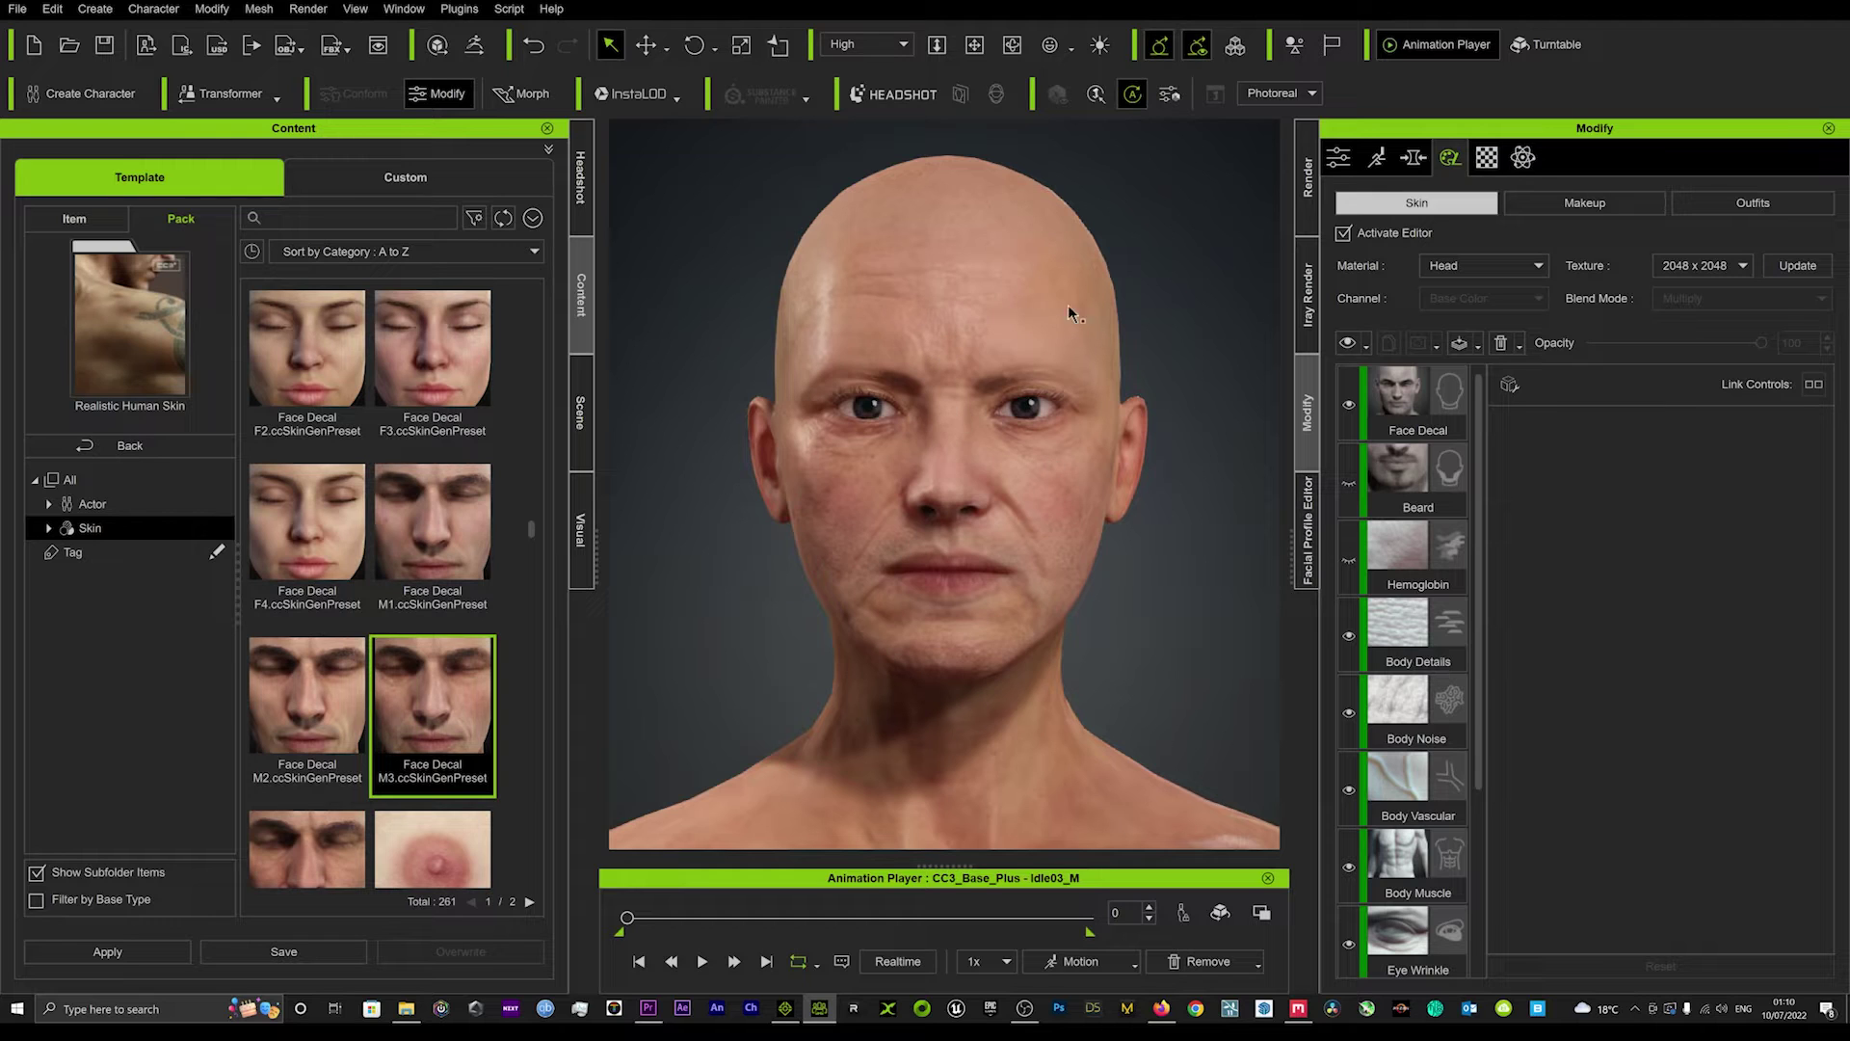
{"action": "mouse_move", "coordinate": [911, 502]}
{"action": "right_mouse_down"}
{"action": "mouse_move", "coordinate": [1134, 504]}
{"action": "mouse_move", "coordinate": [898, 520]}
{"action": "right_mouse_up"}
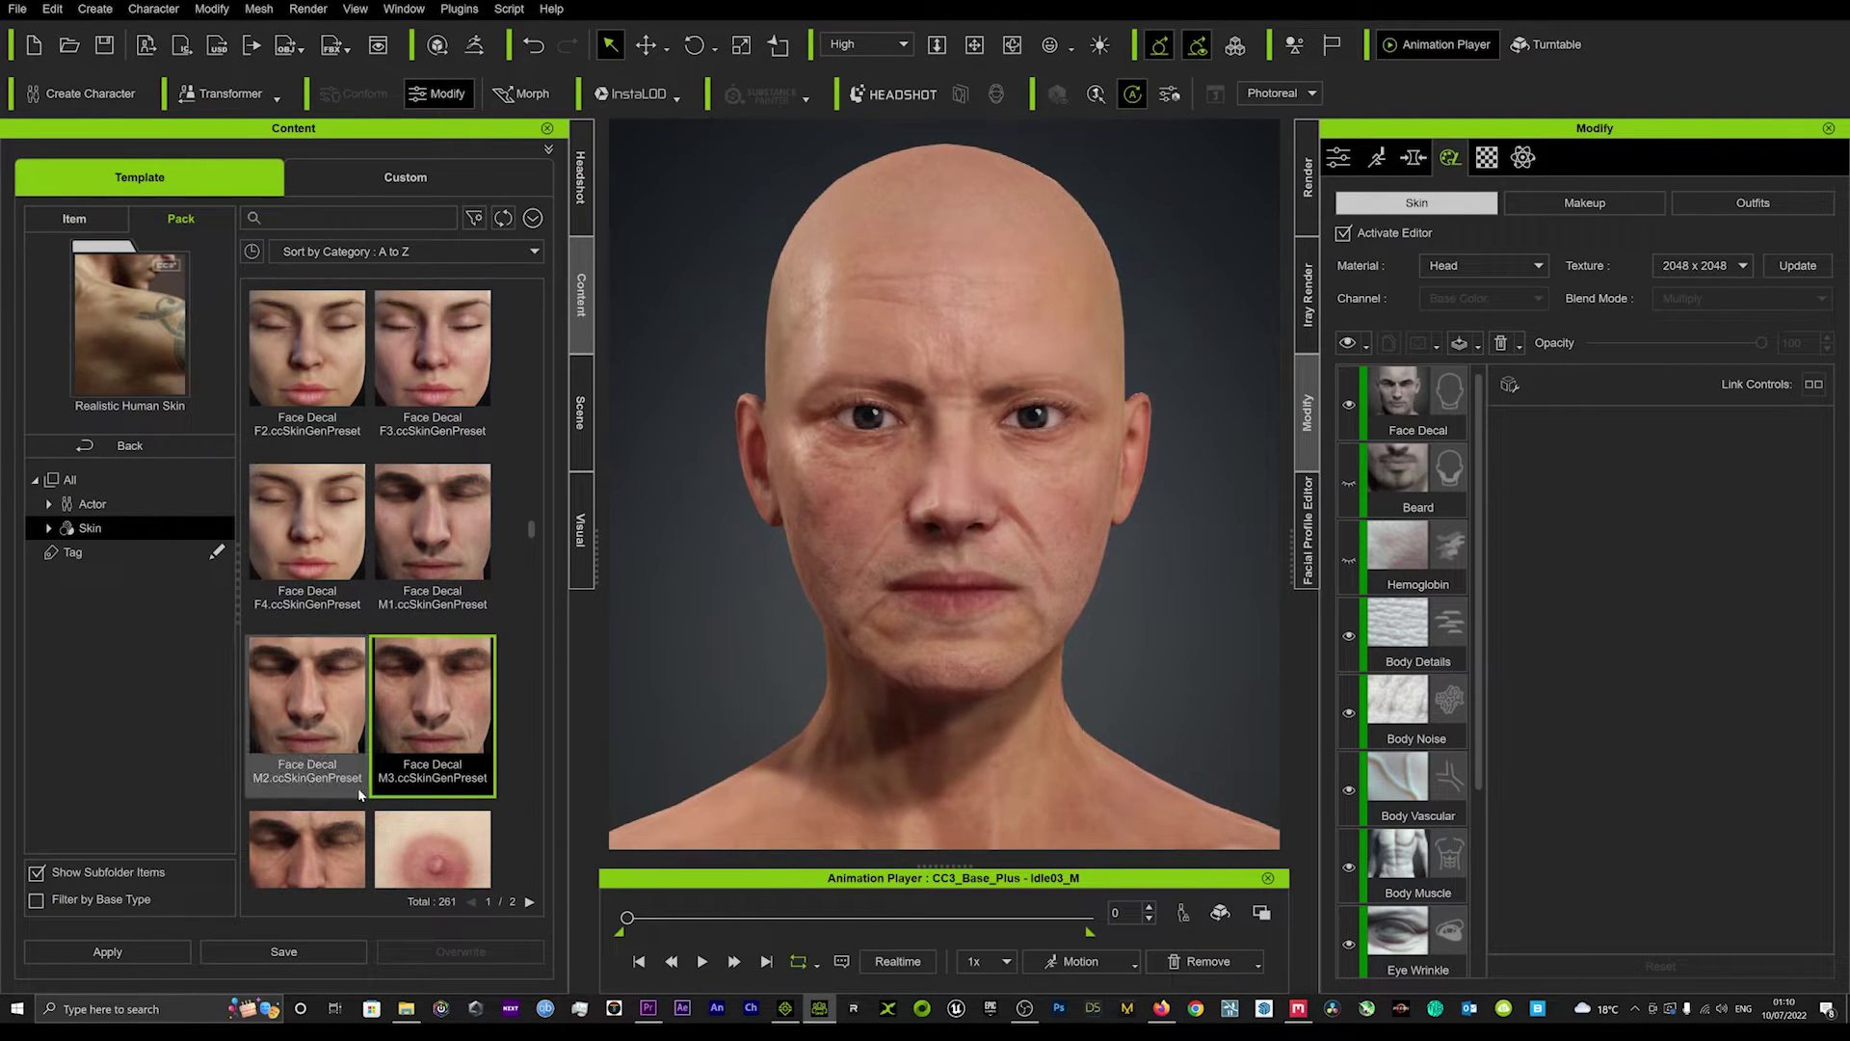
Step: Compare the face with and without the Face Decal layer, and set the layer's opacity to 100
{"action": "left_click", "coordinate": [1390, 379]}
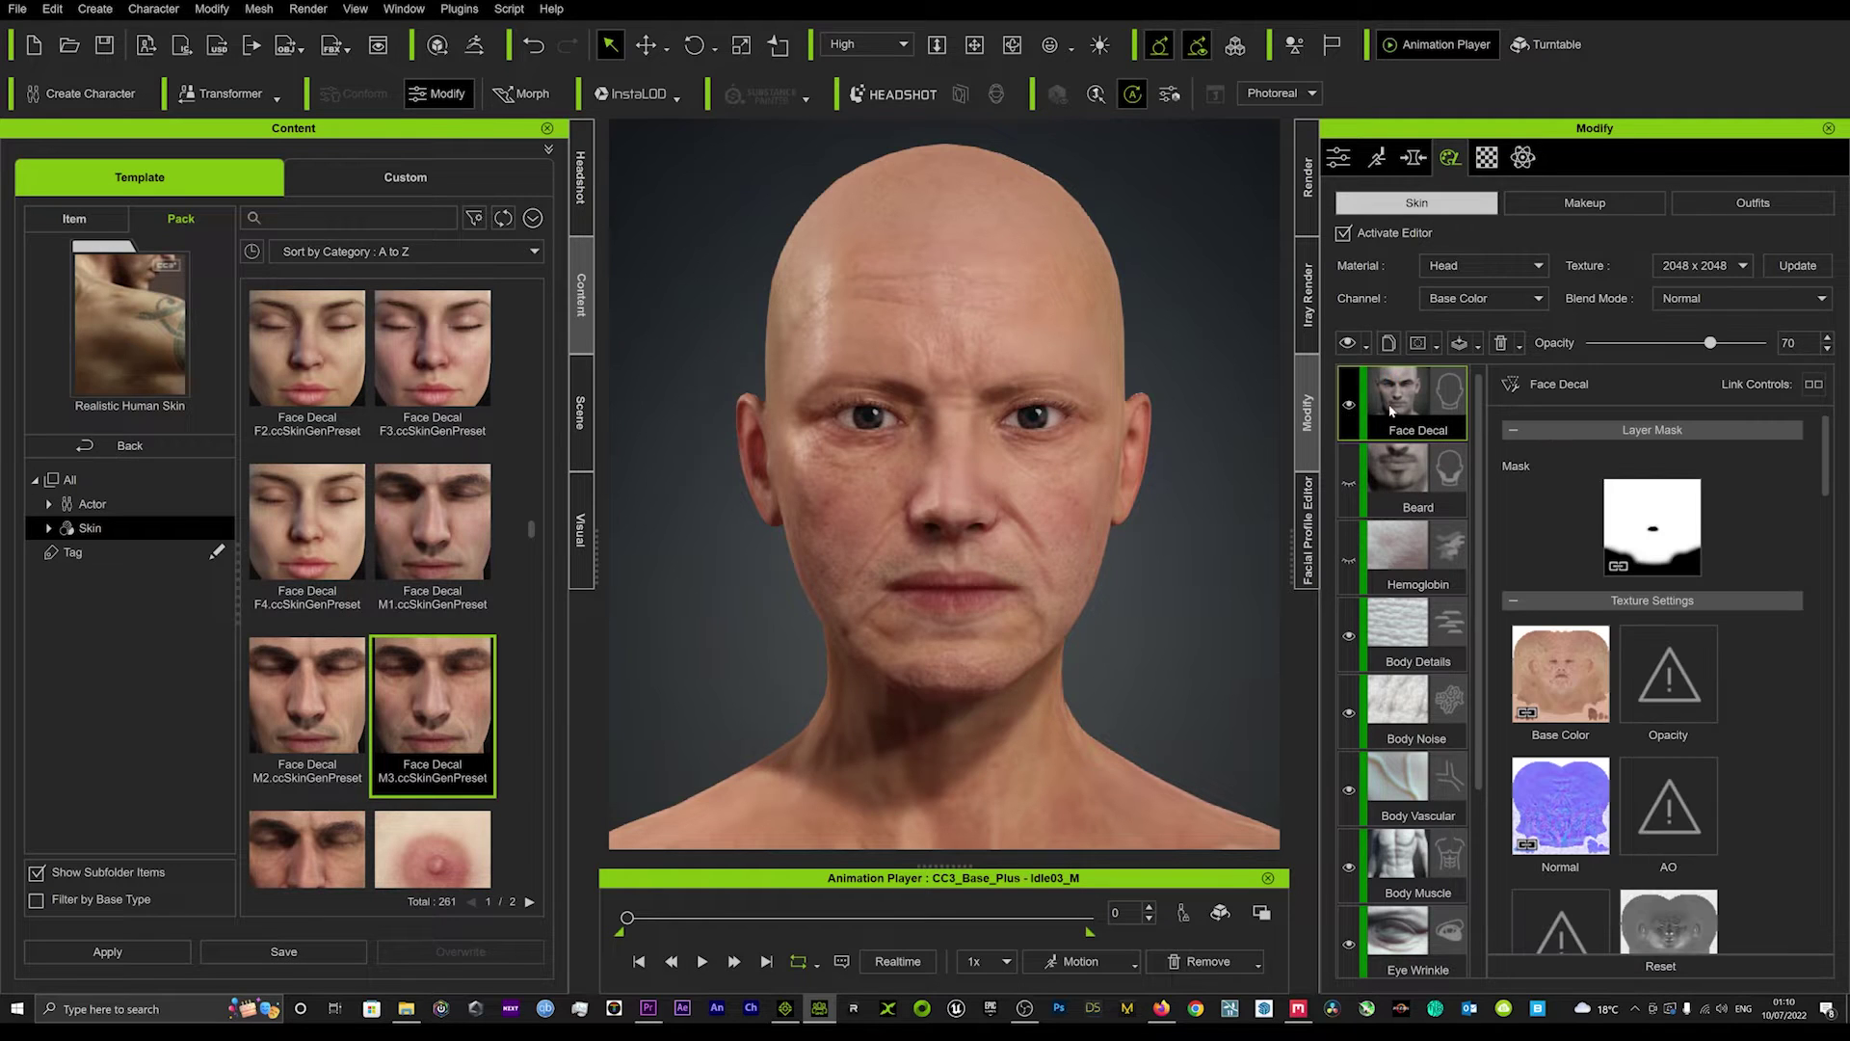
{"action": "left_click", "coordinate": [1347, 405]}
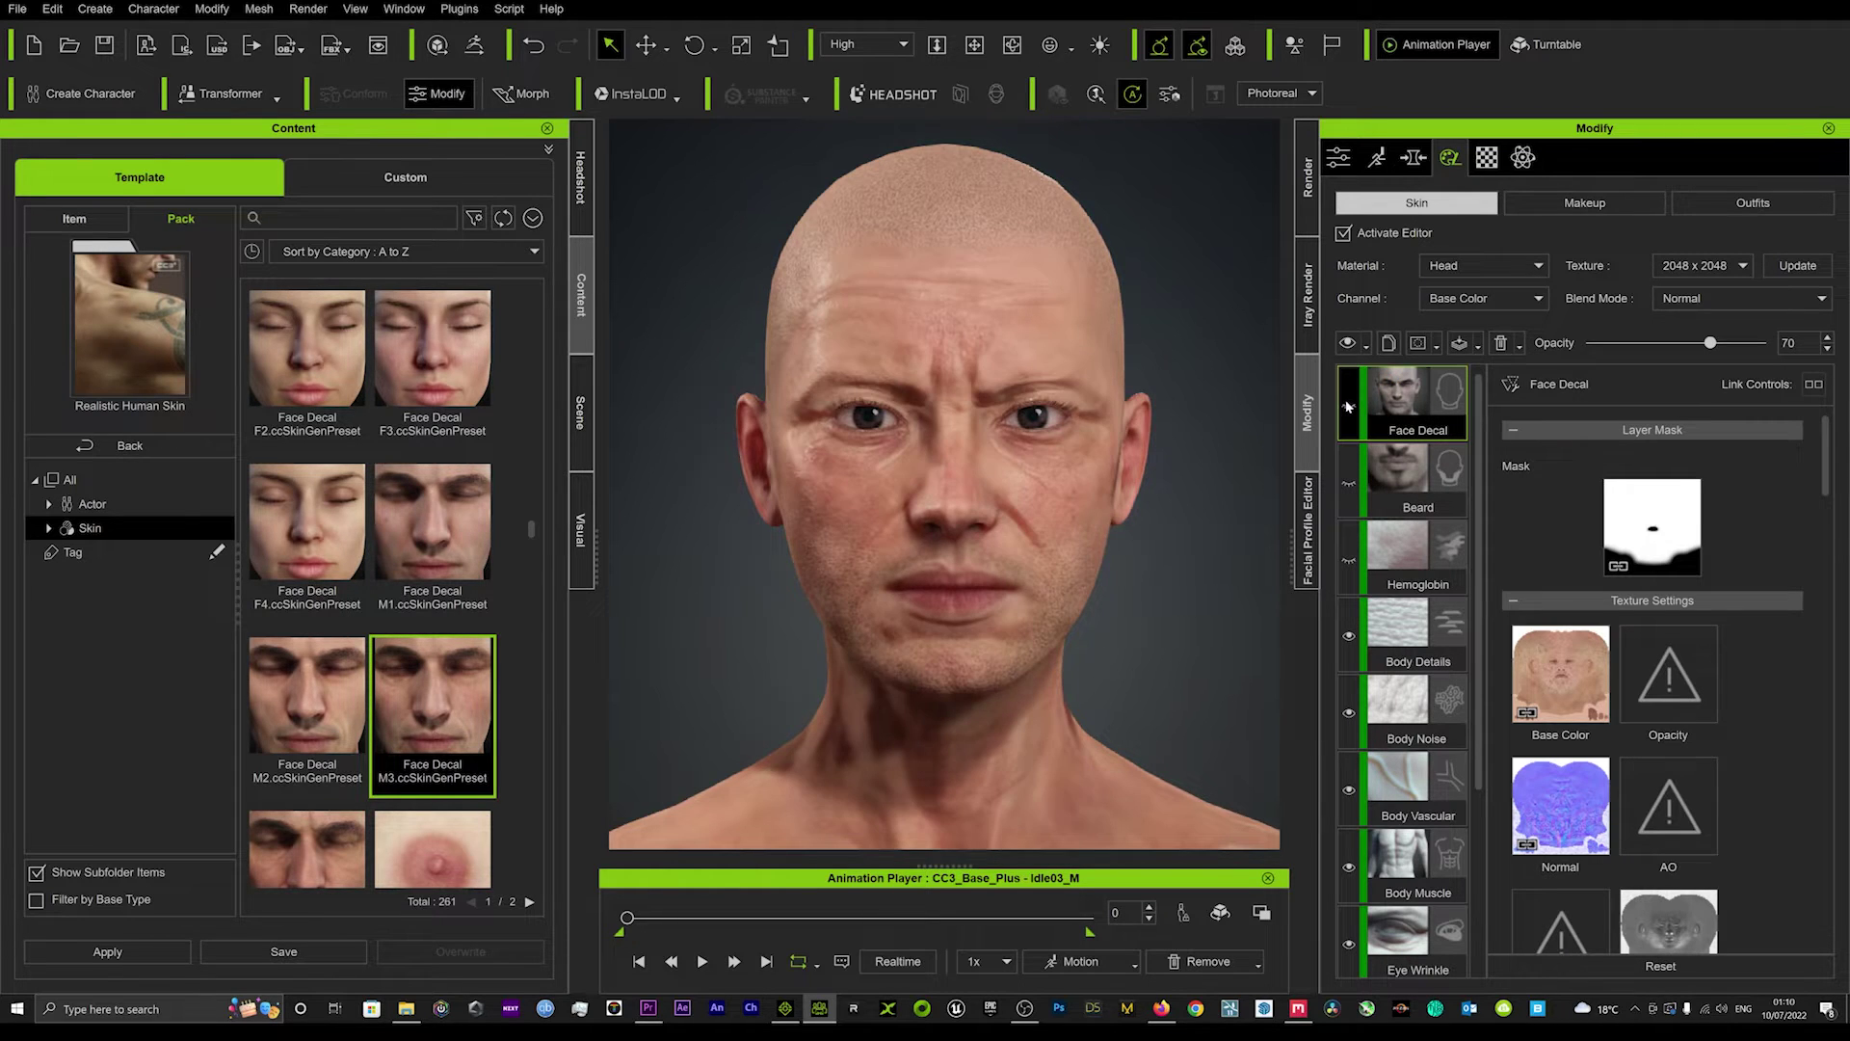
{"action": "left_click", "coordinate": [1347, 406]}
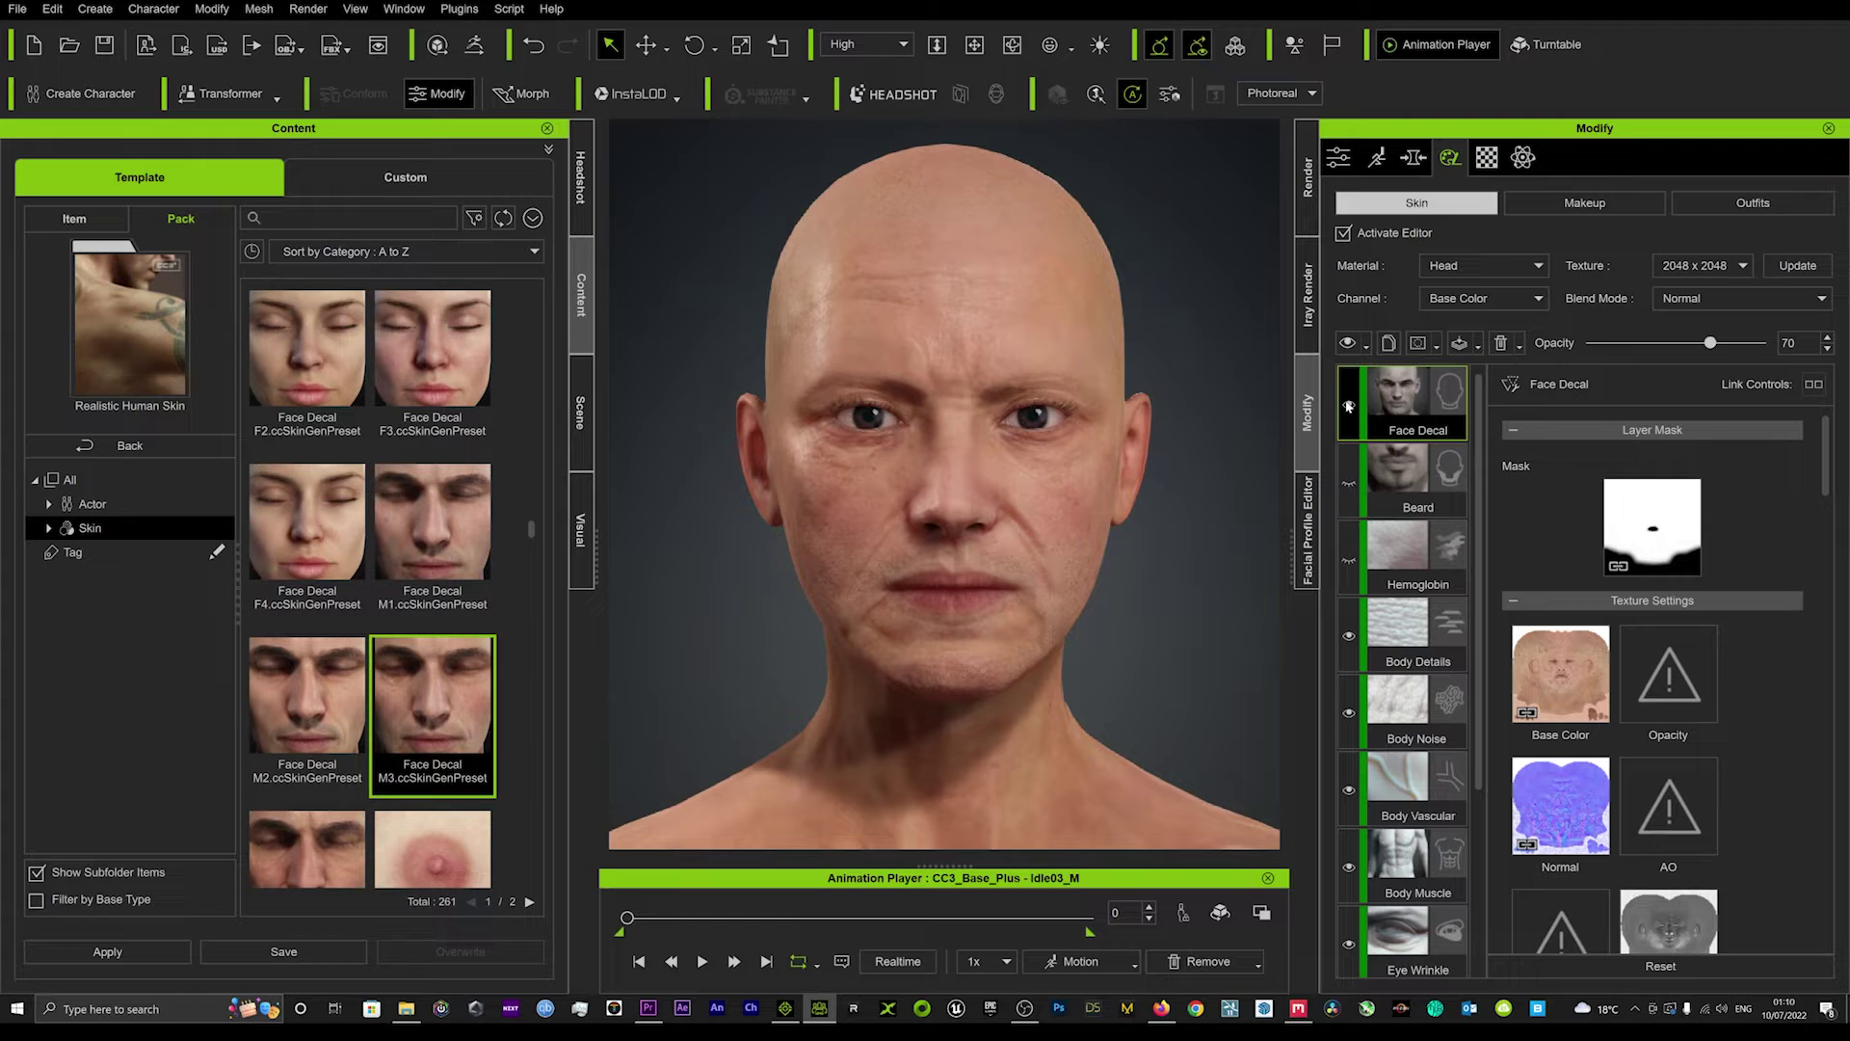
{"action": "left_click", "coordinate": [1348, 406]}
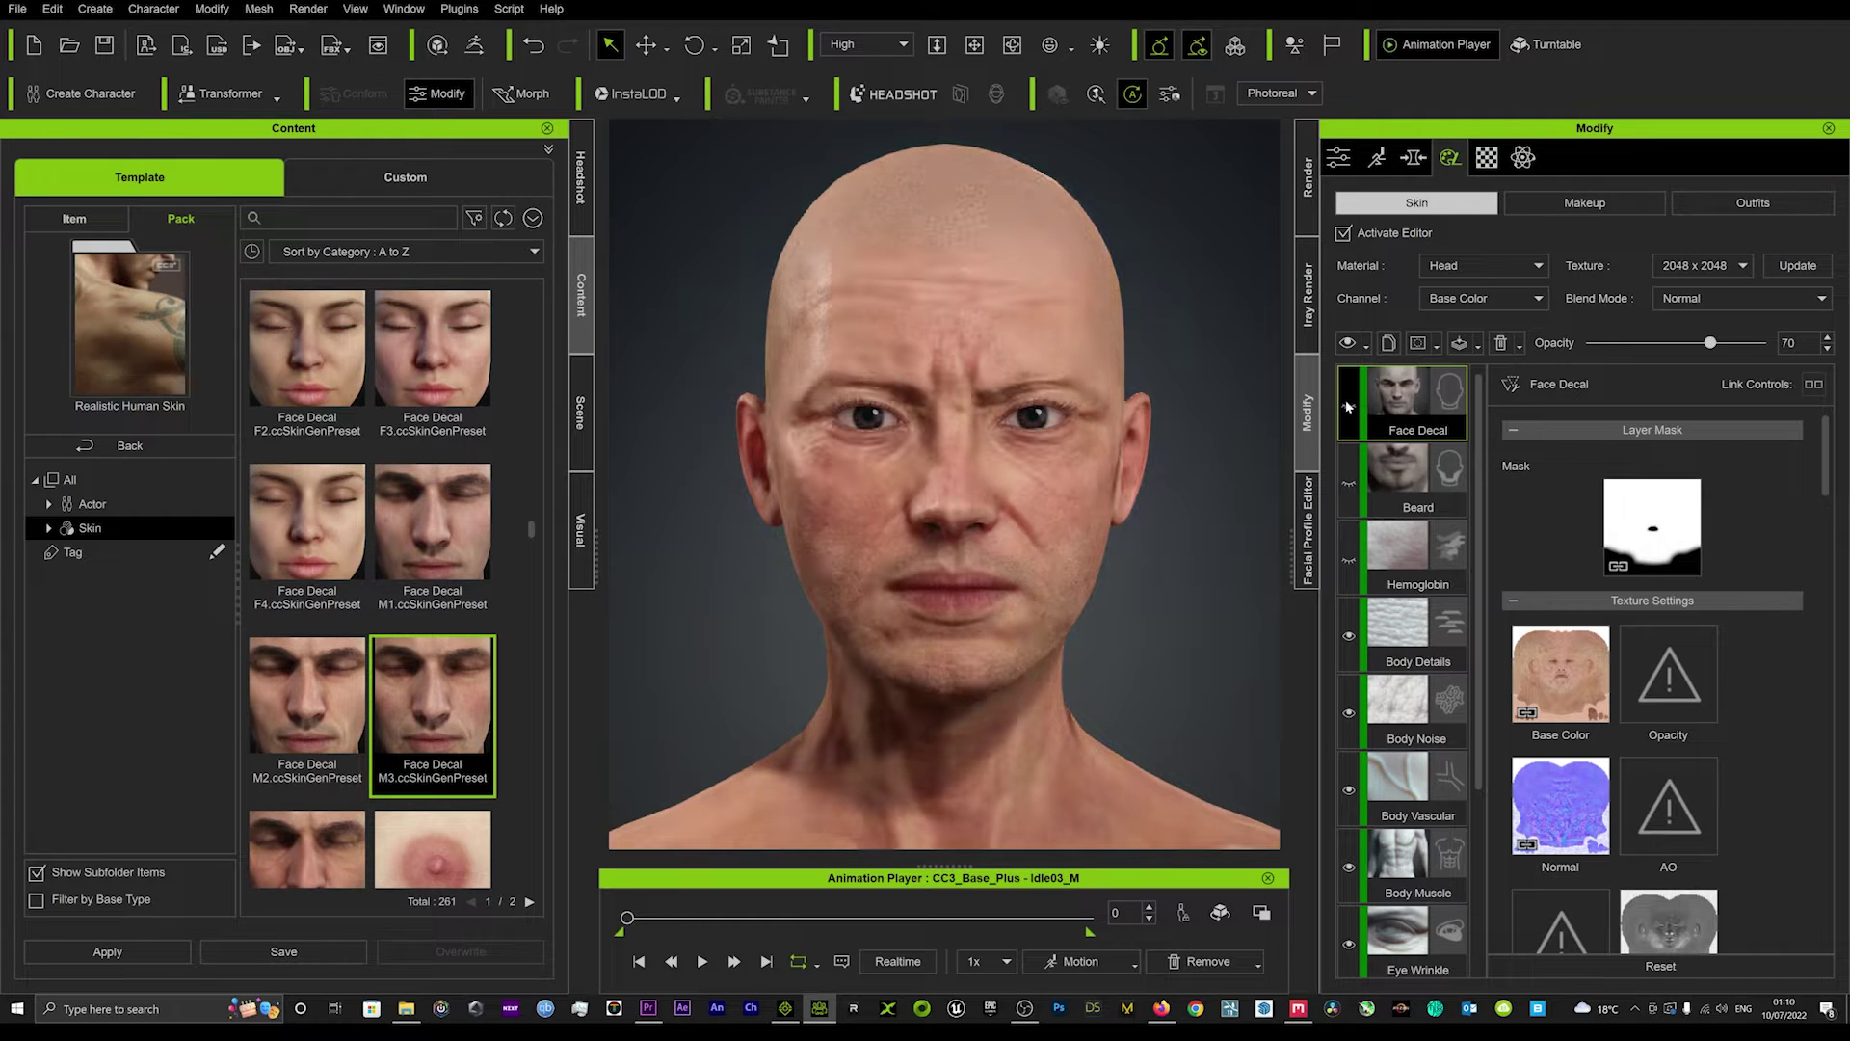
{"action": "left_click", "coordinate": [1348, 406]}
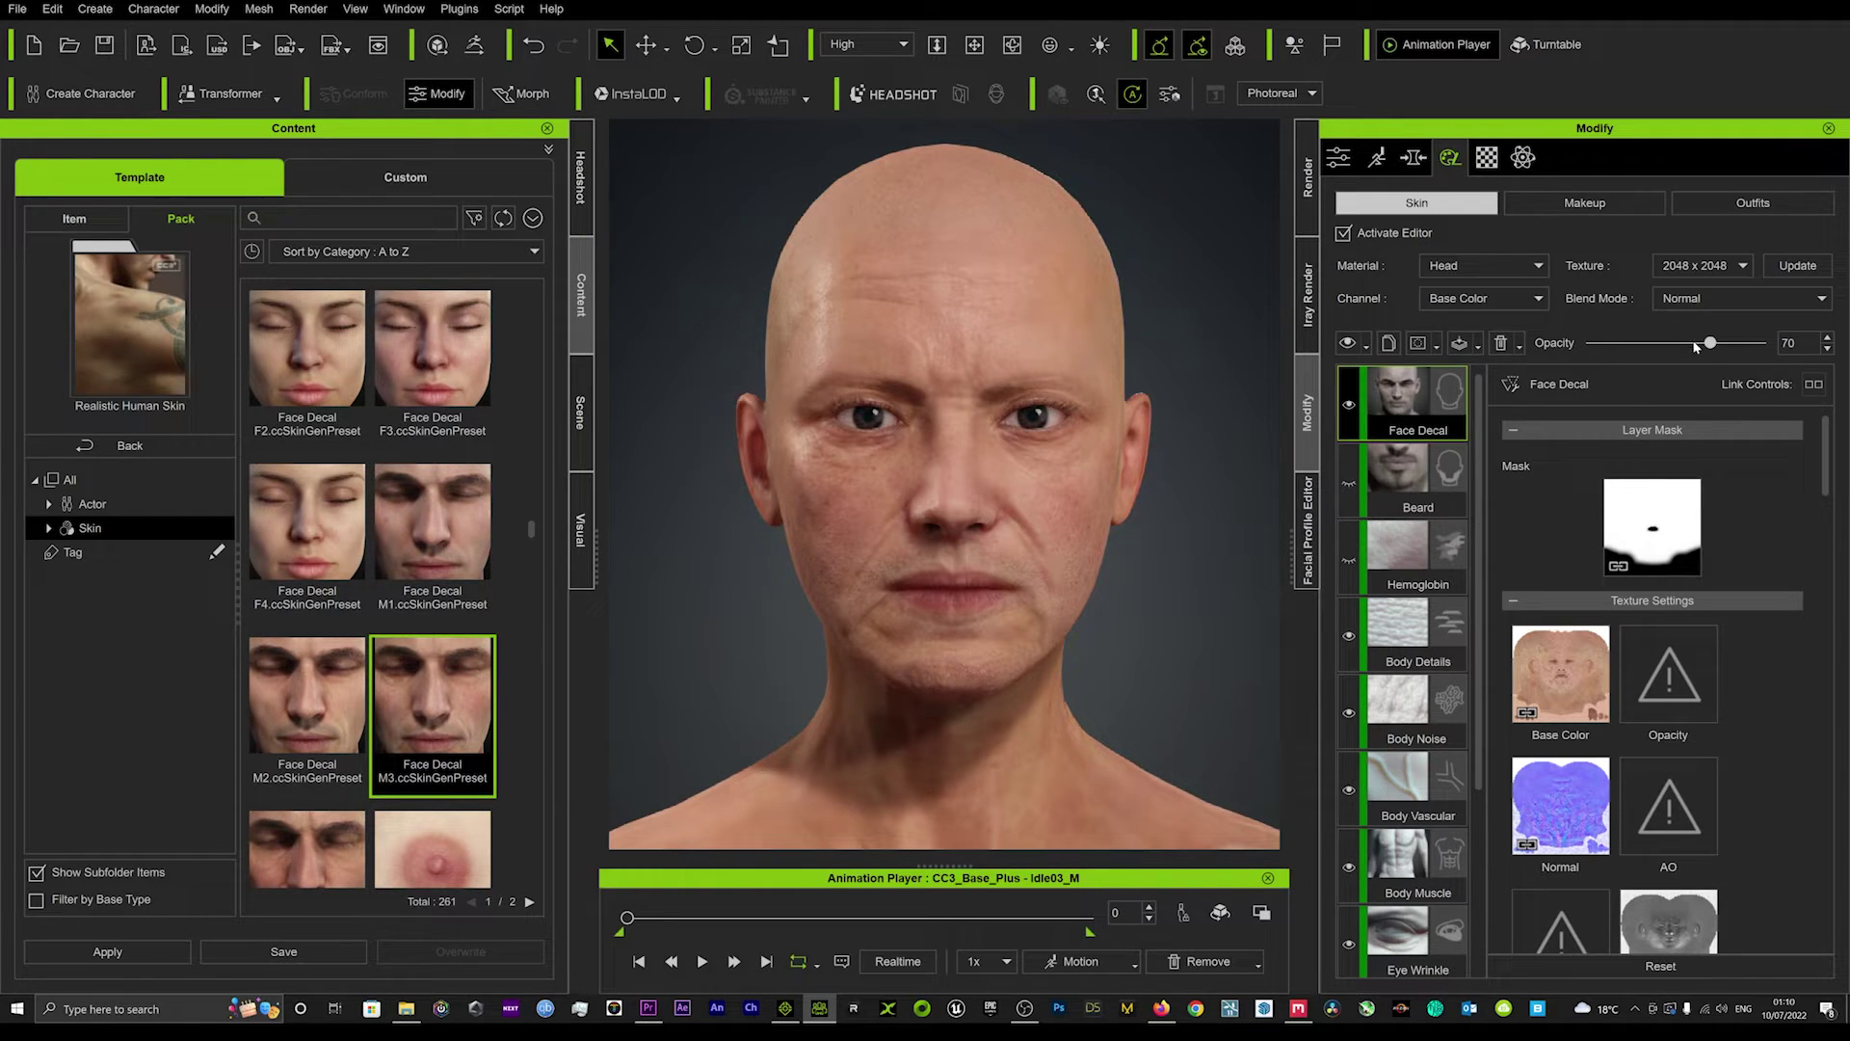
{"action": "left_click_drag", "start_coordinate": [1711, 343], "coordinate": [1765, 353]}
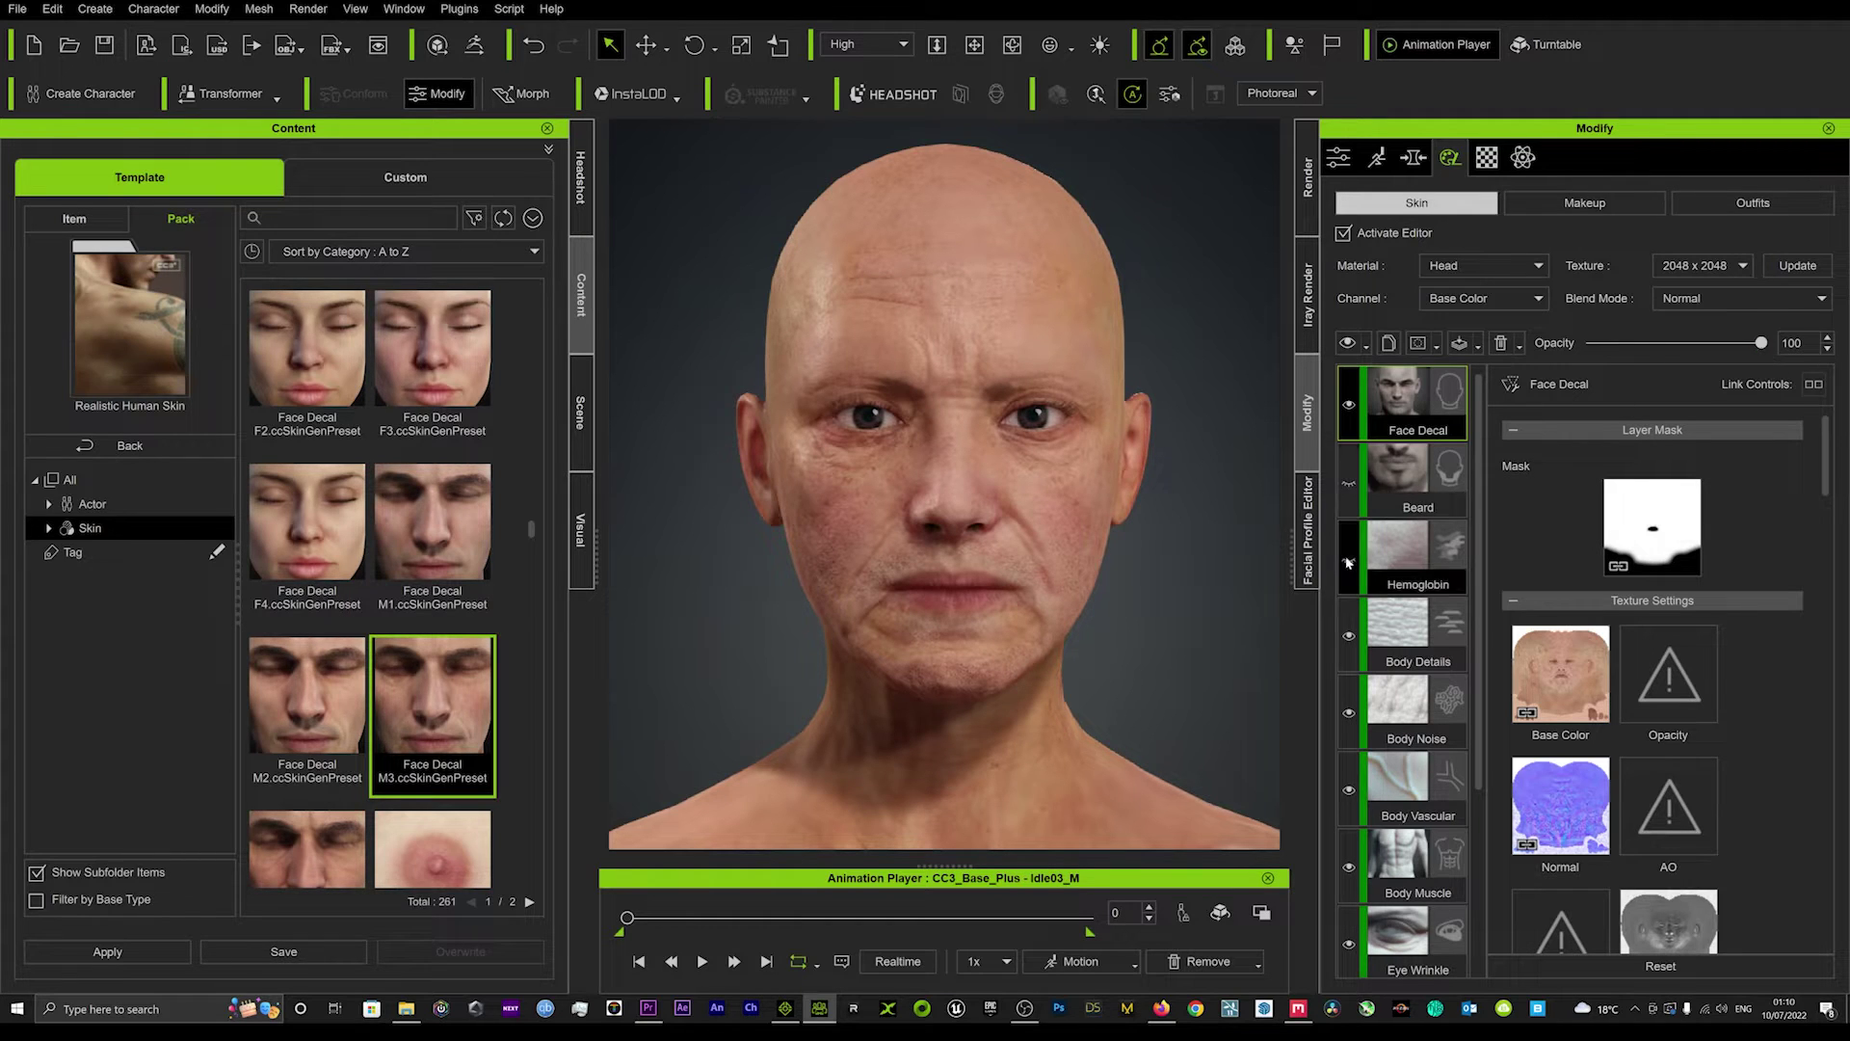
{"action": "scroll", "coordinate": [1410, 718], "scroll_direction": "down", "scroll_amount": 2}
{"action": "scroll", "coordinate": [1426, 738], "scroll_direction": "up", "scroll_amount": 2}
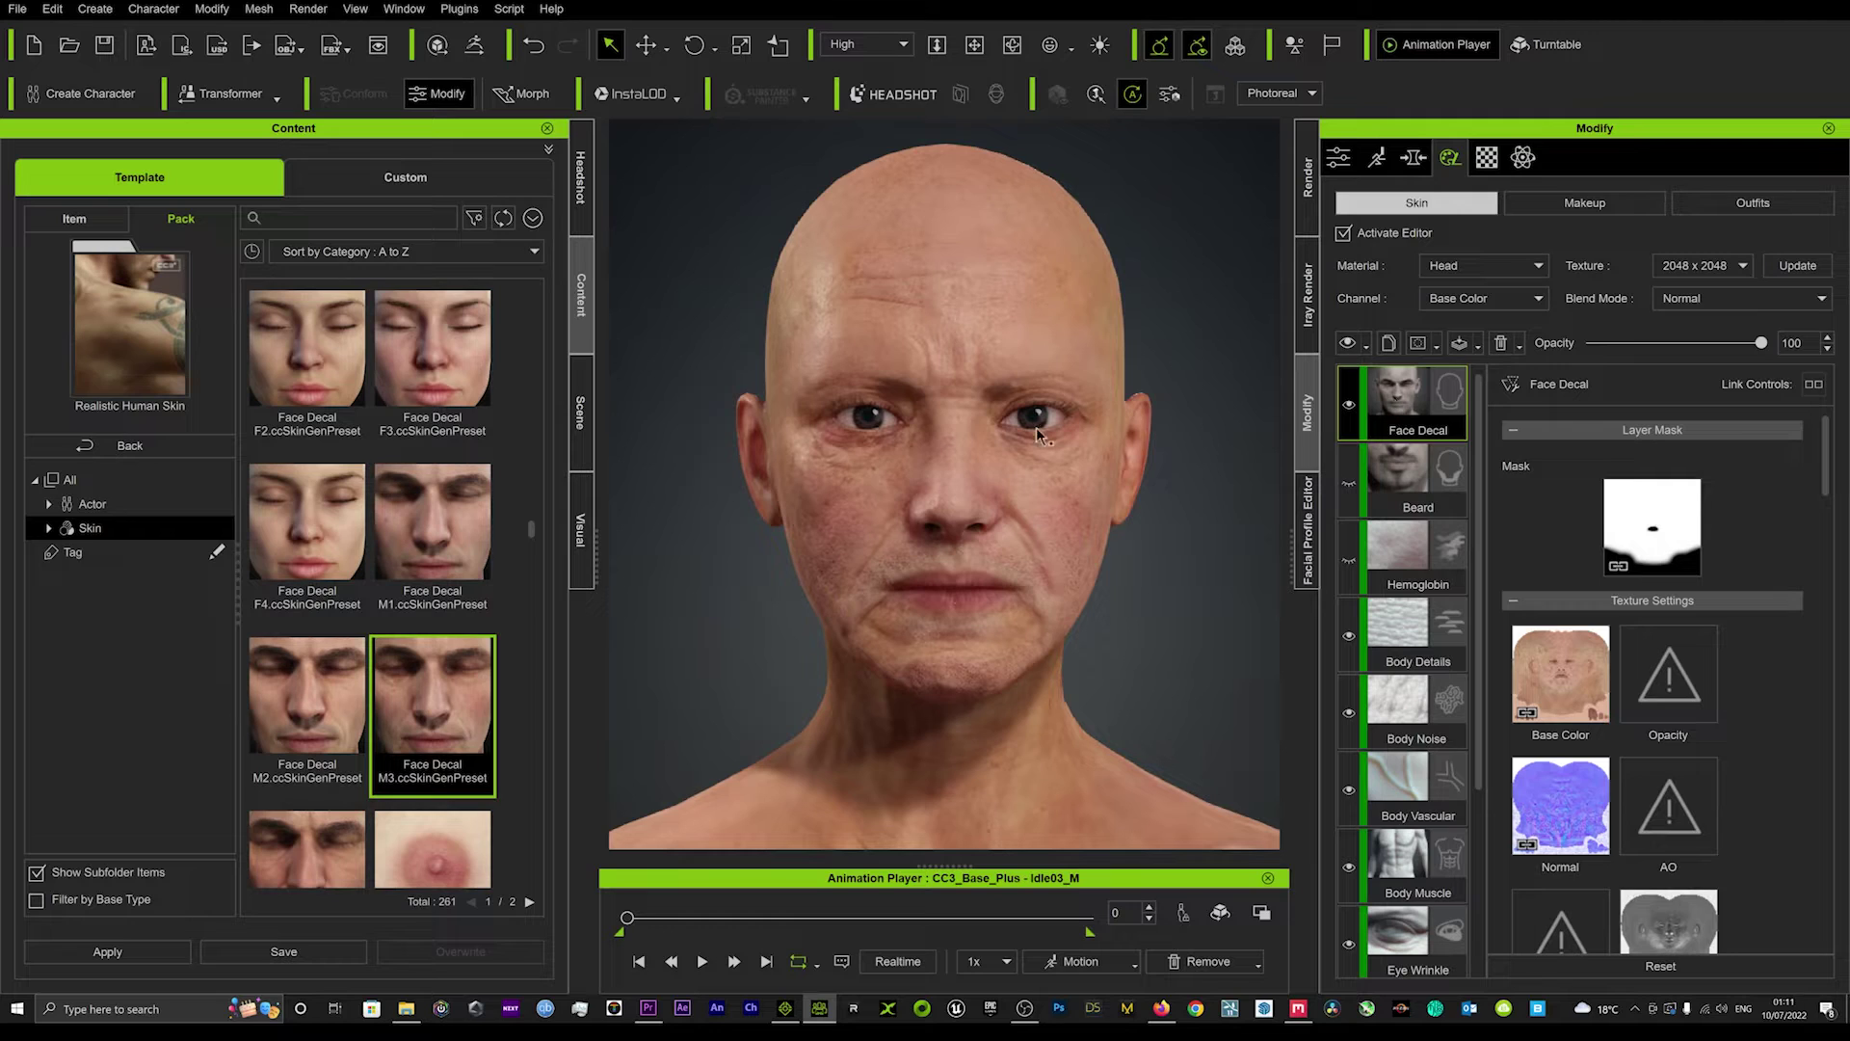
{"action": "scroll", "coordinate": [1407, 694], "scroll_direction": "down", "scroll_amount": 2}
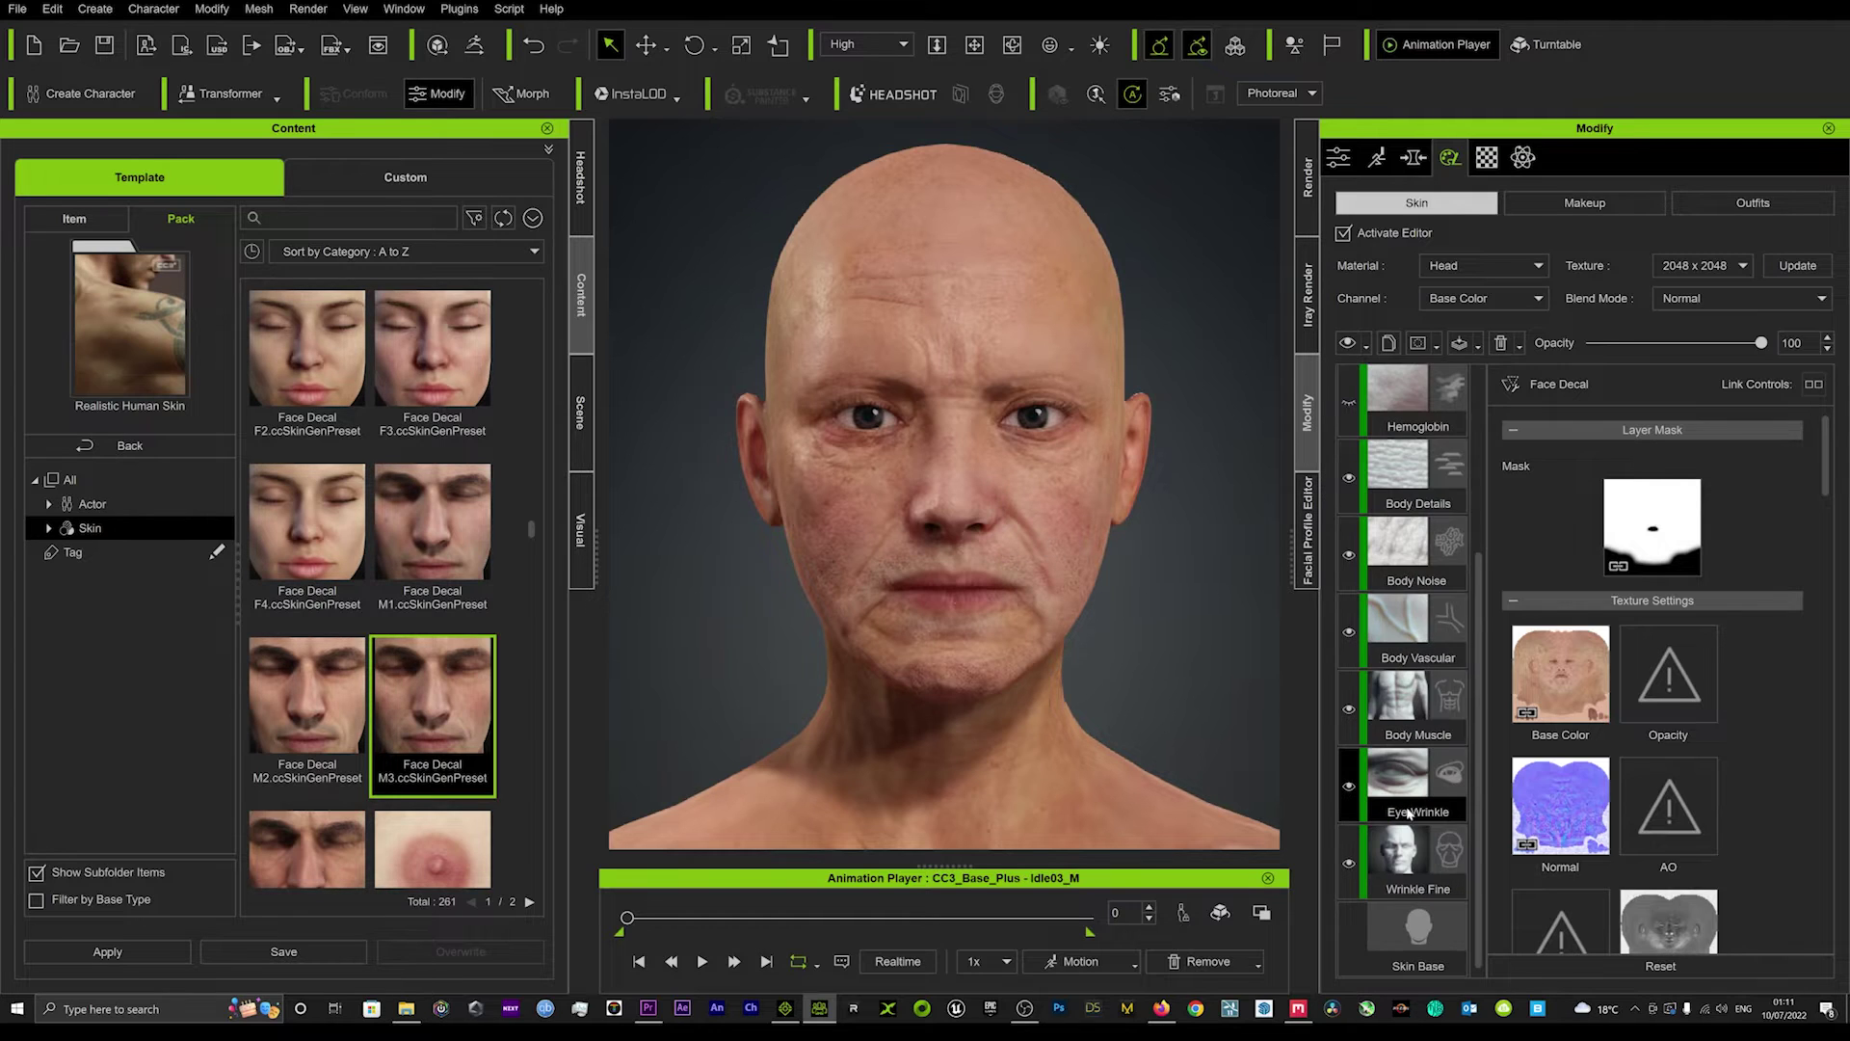
{"action": "scroll", "coordinate": [1409, 817], "scroll_direction": "up", "scroll_amount": 2}
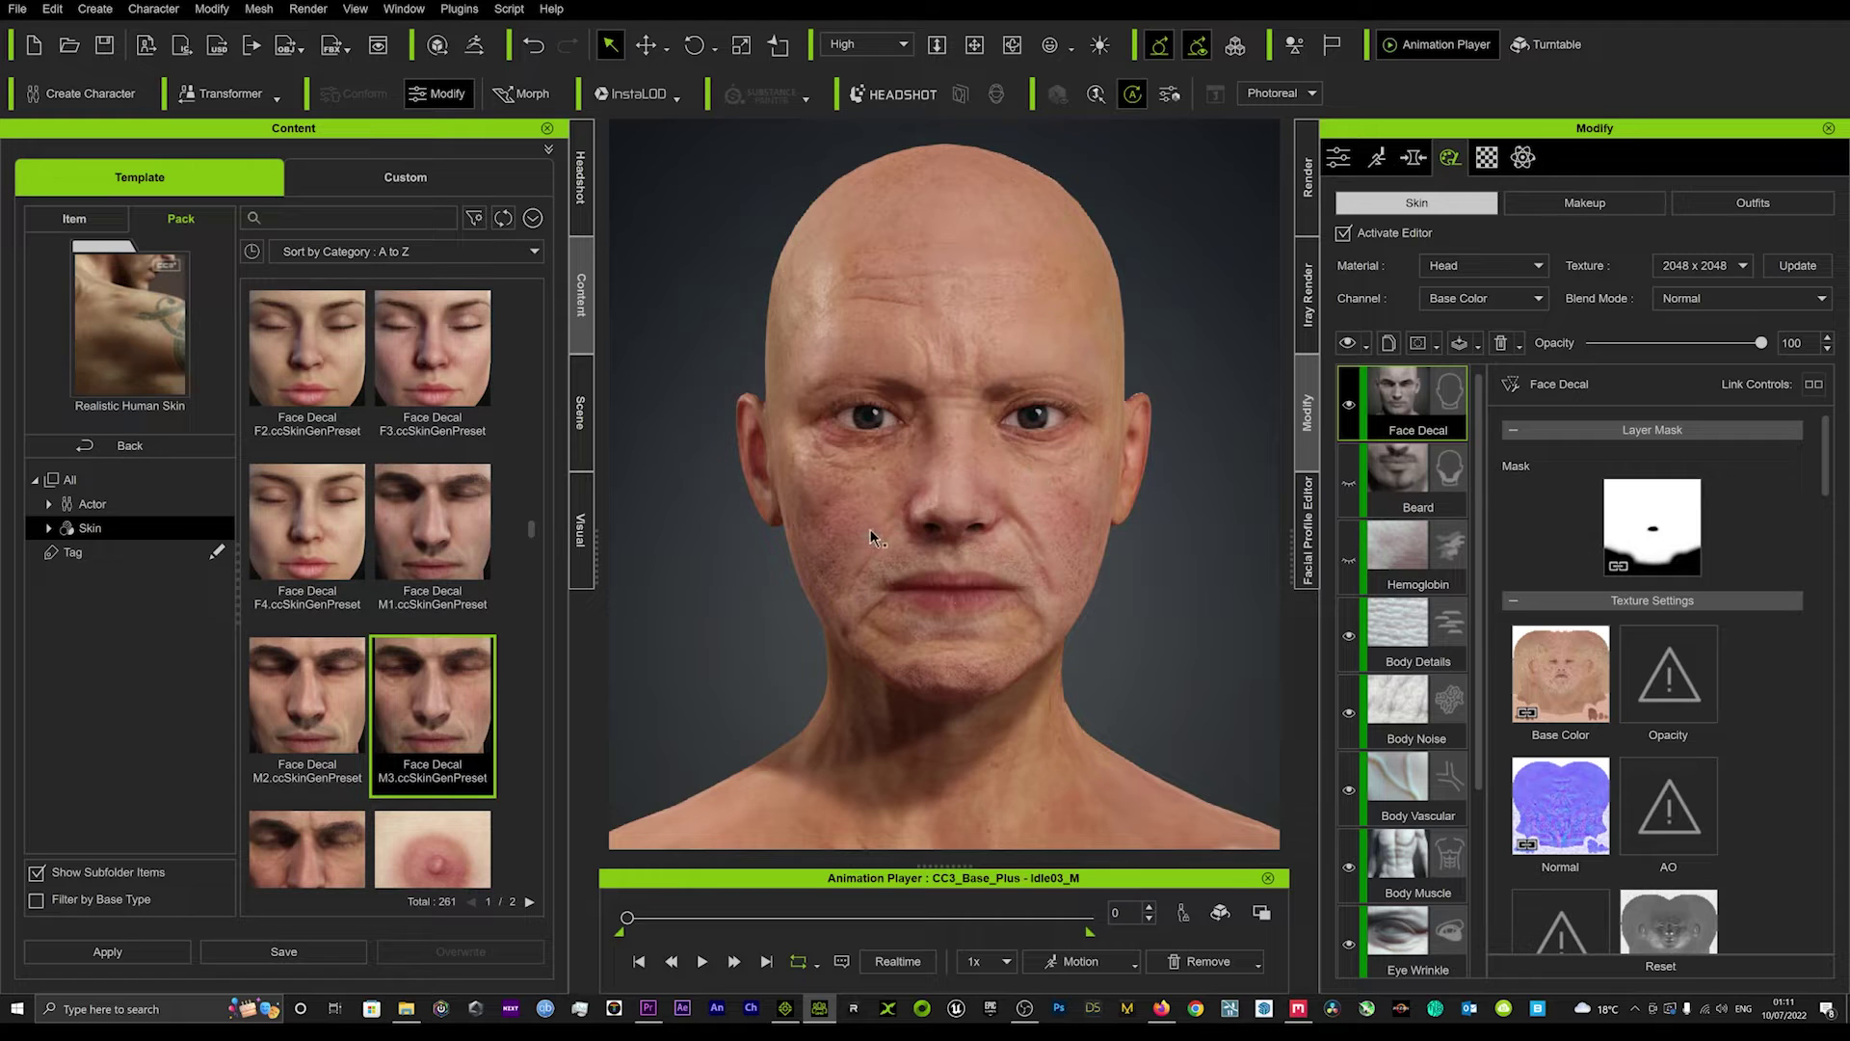
{"action": "scroll", "coordinate": [1412, 790], "scroll_direction": "down", "scroll_amount": 2}
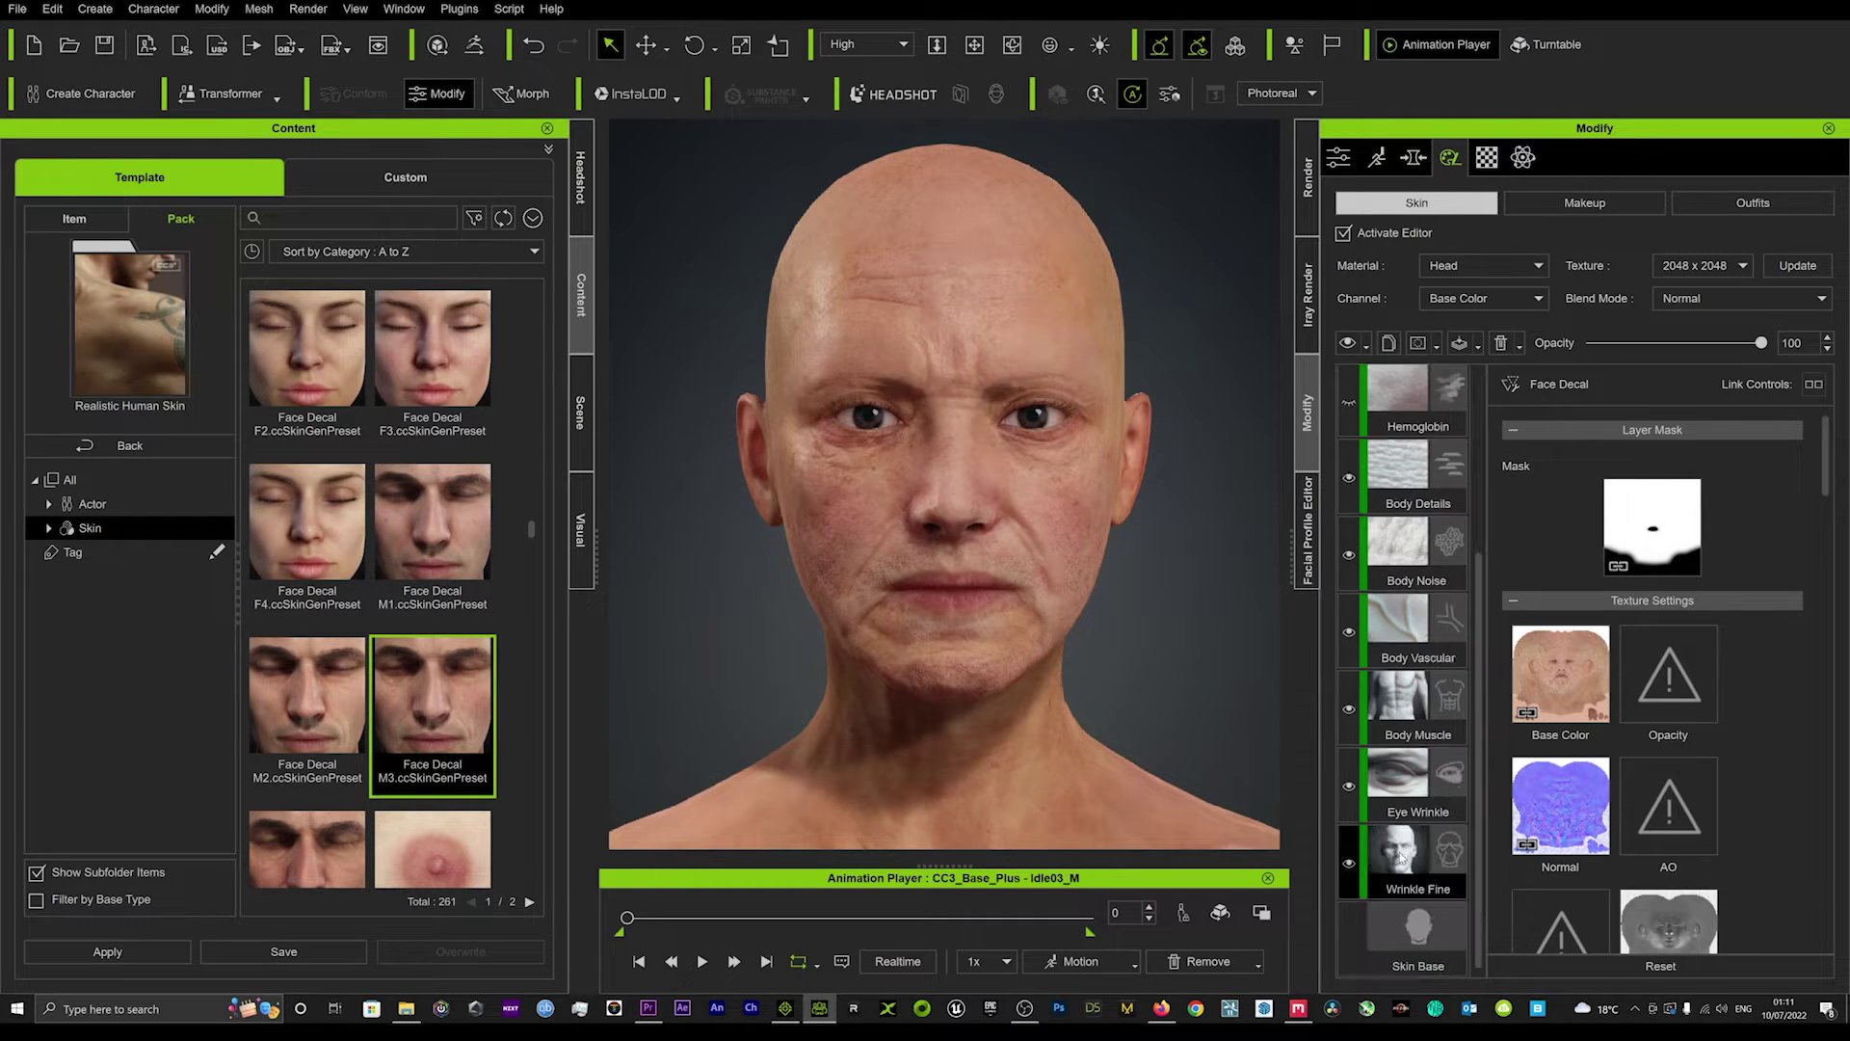
{"action": "scroll", "coordinate": [1412, 790], "scroll_direction": "up", "scroll_amount": 2}
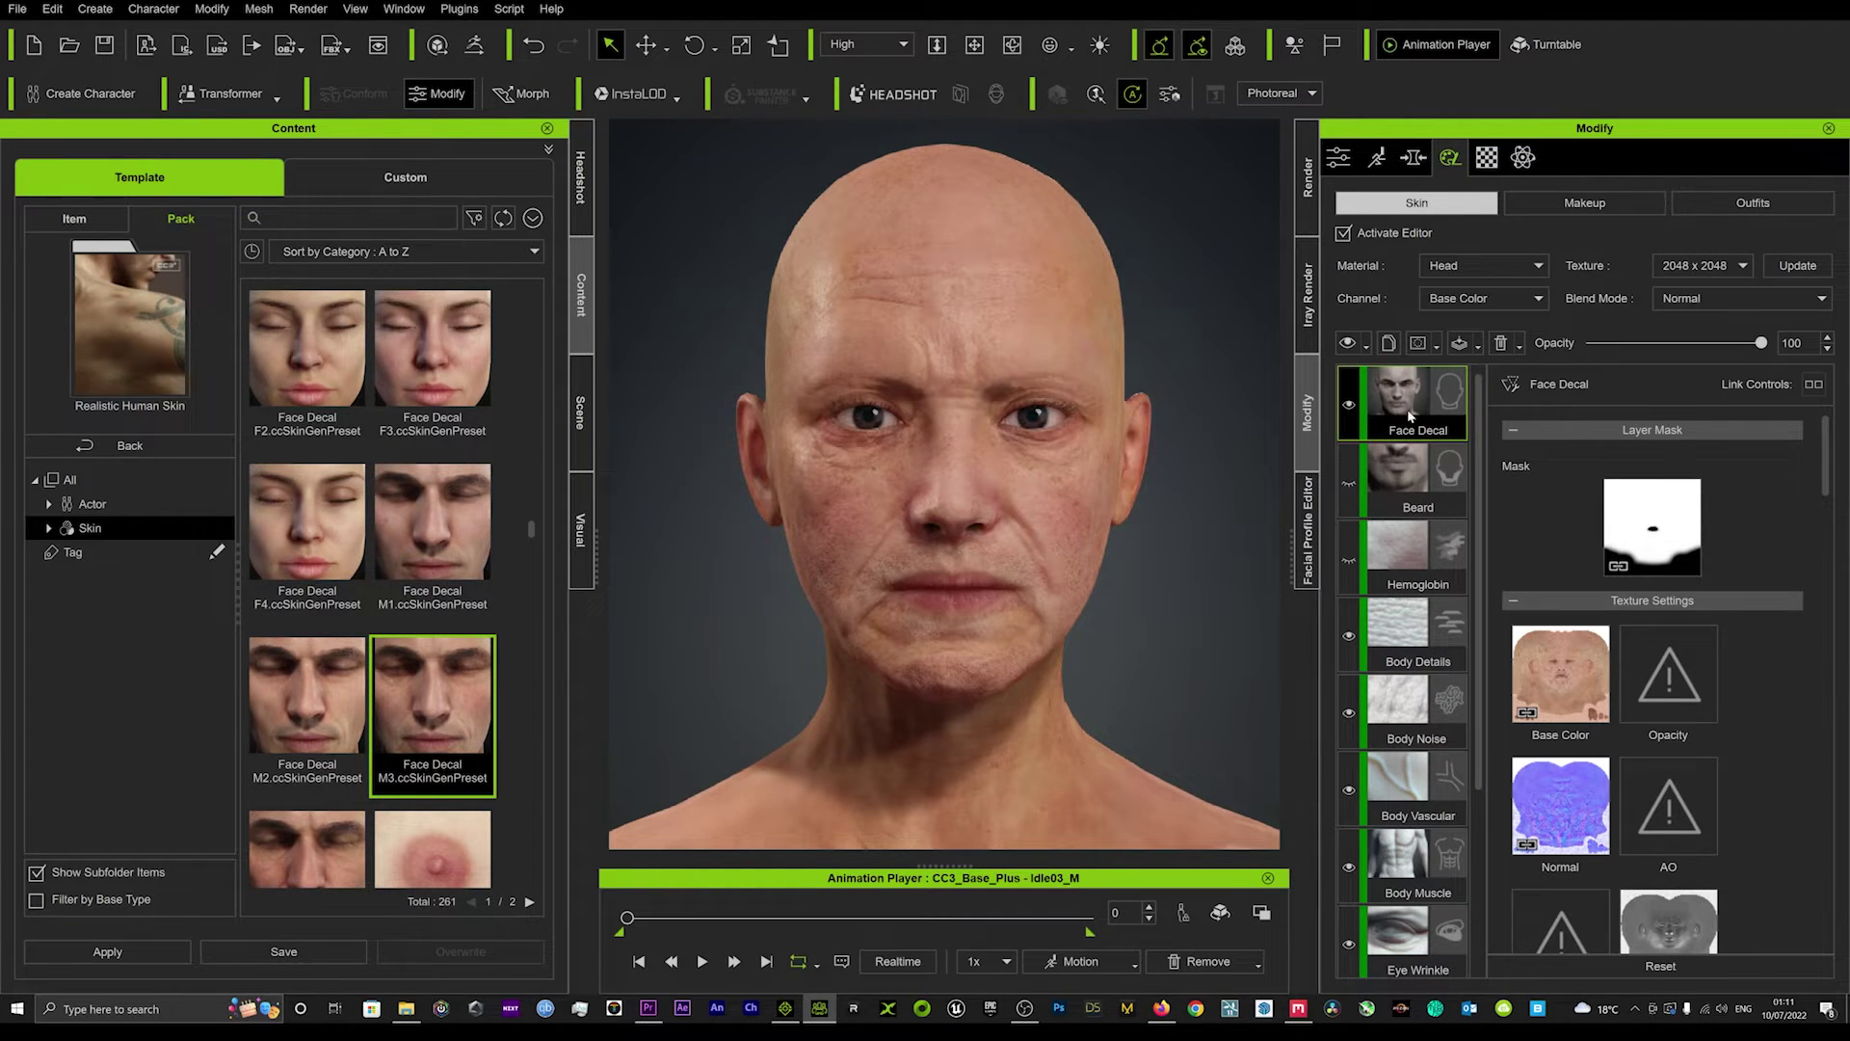
Step: Set the Face Decal layer's opacity to 65 and compare the face with and without the layer
{"action": "left_click_drag", "start_coordinate": [1754, 345], "coordinate": [1701, 348]}
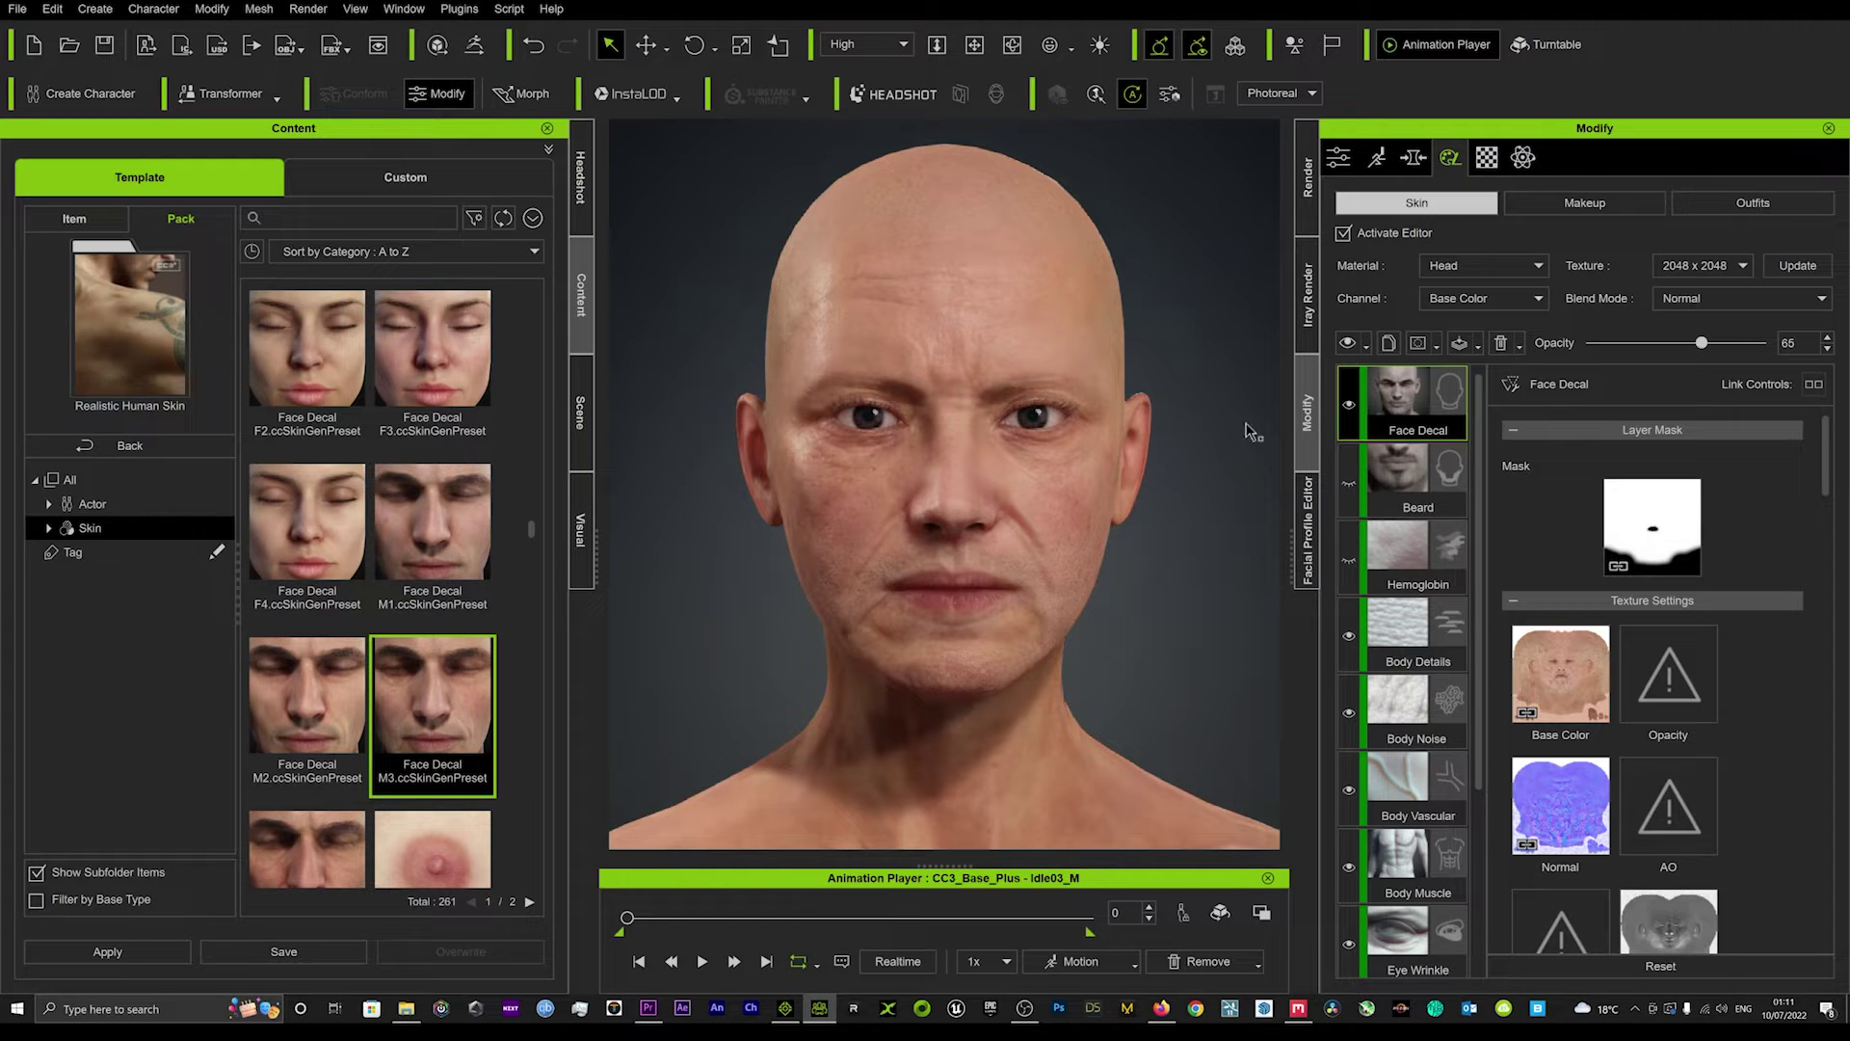
{"action": "left_click", "coordinate": [1348, 410]}
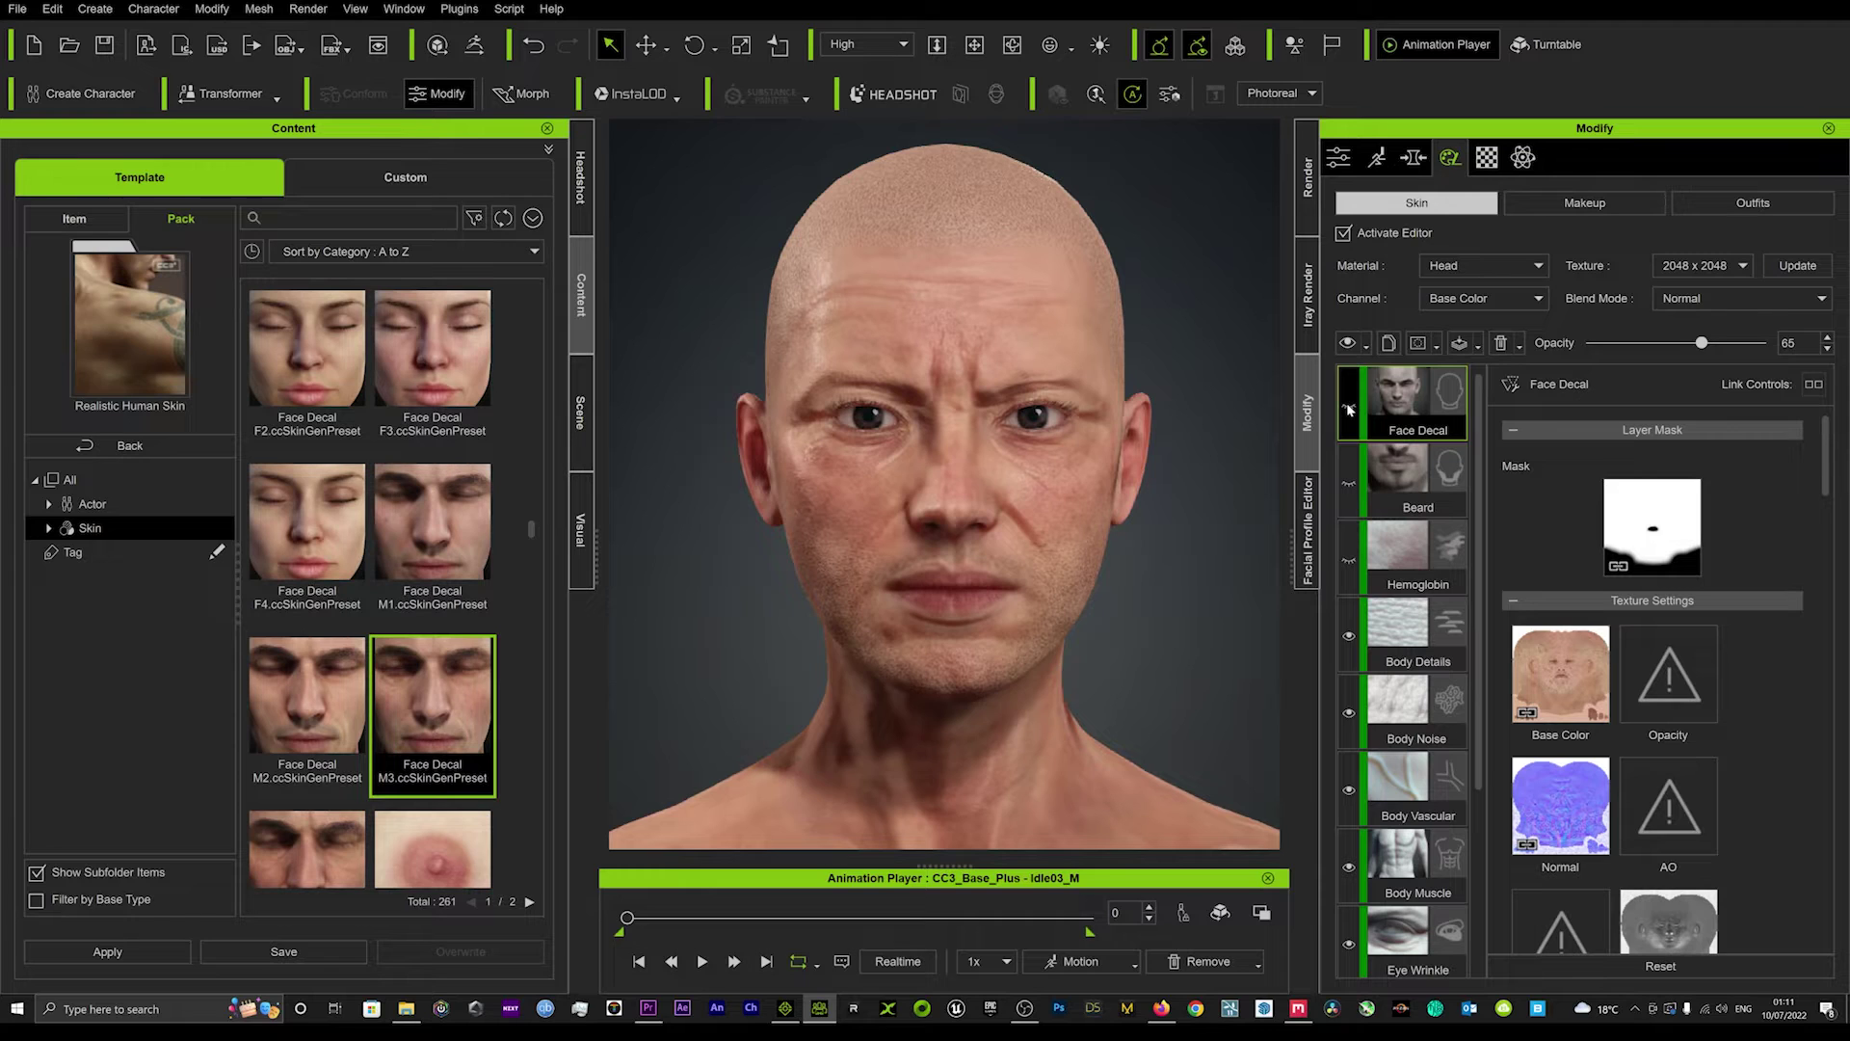
{"action": "left_click", "coordinate": [1348, 409]}
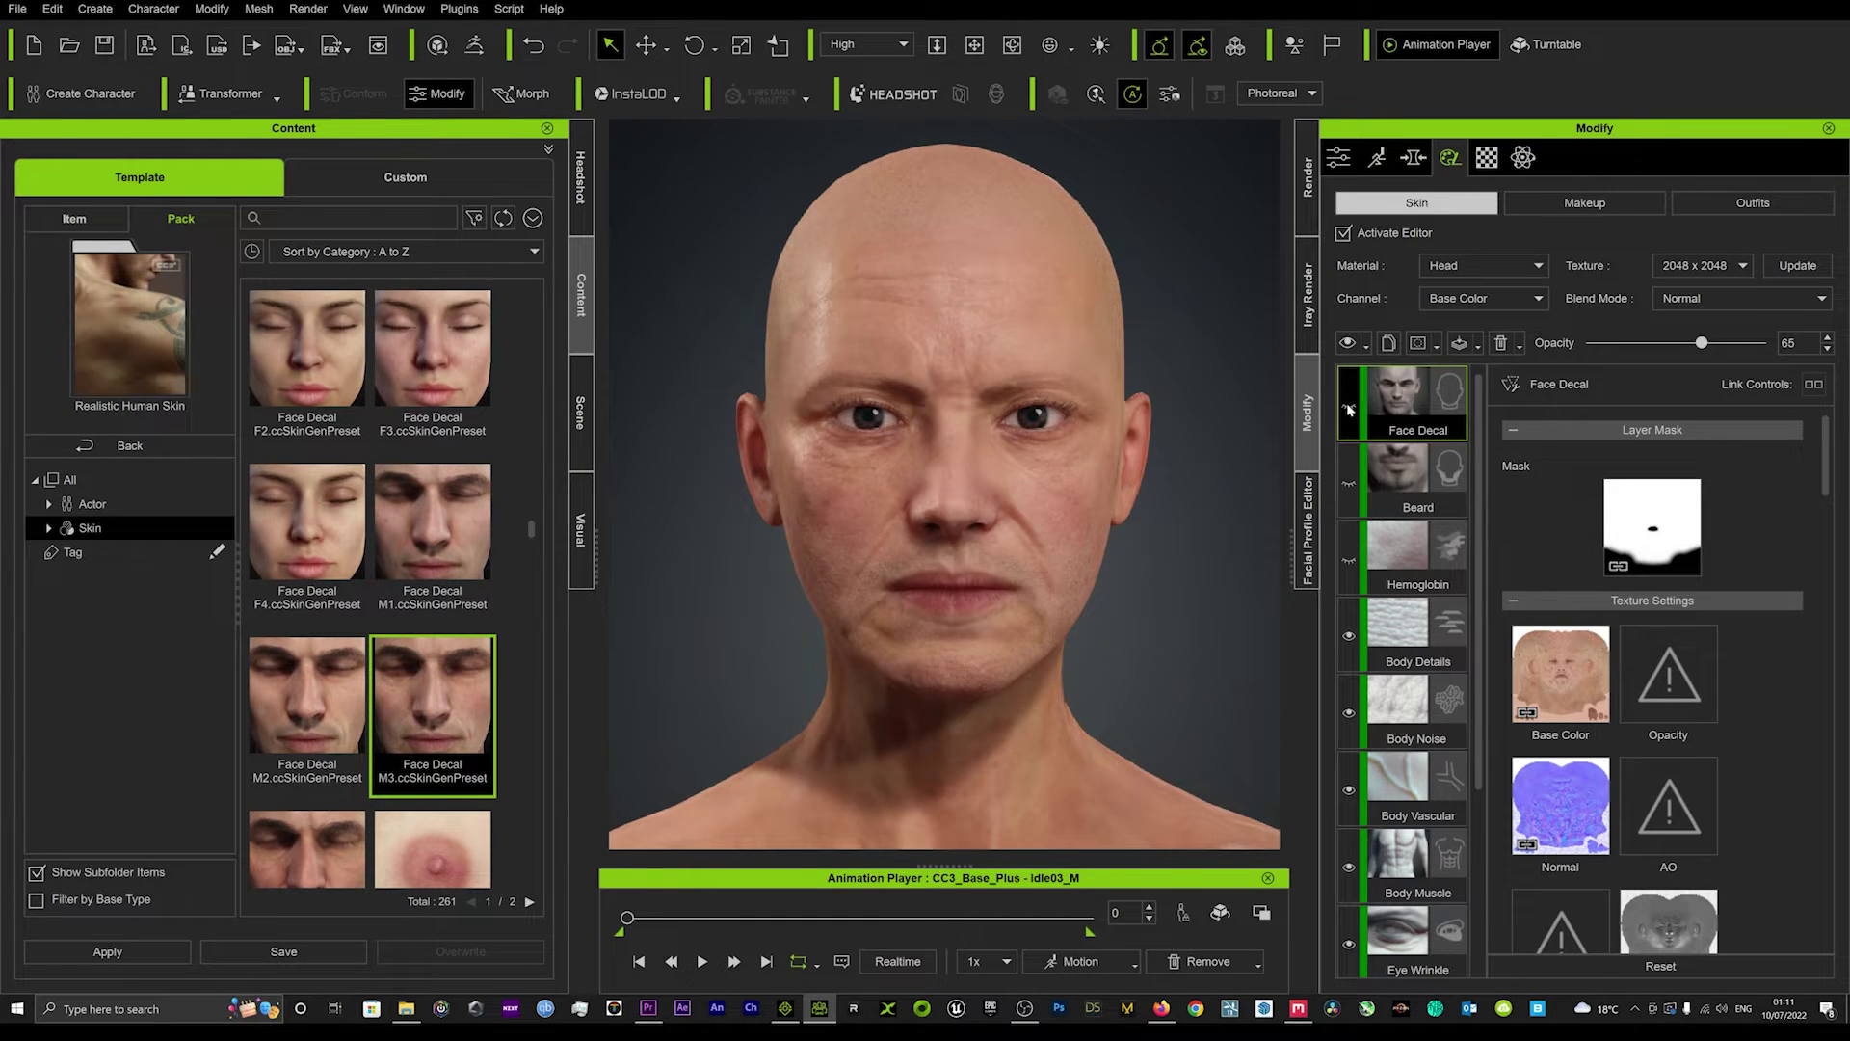
{"action": "left_click", "coordinate": [1349, 410]}
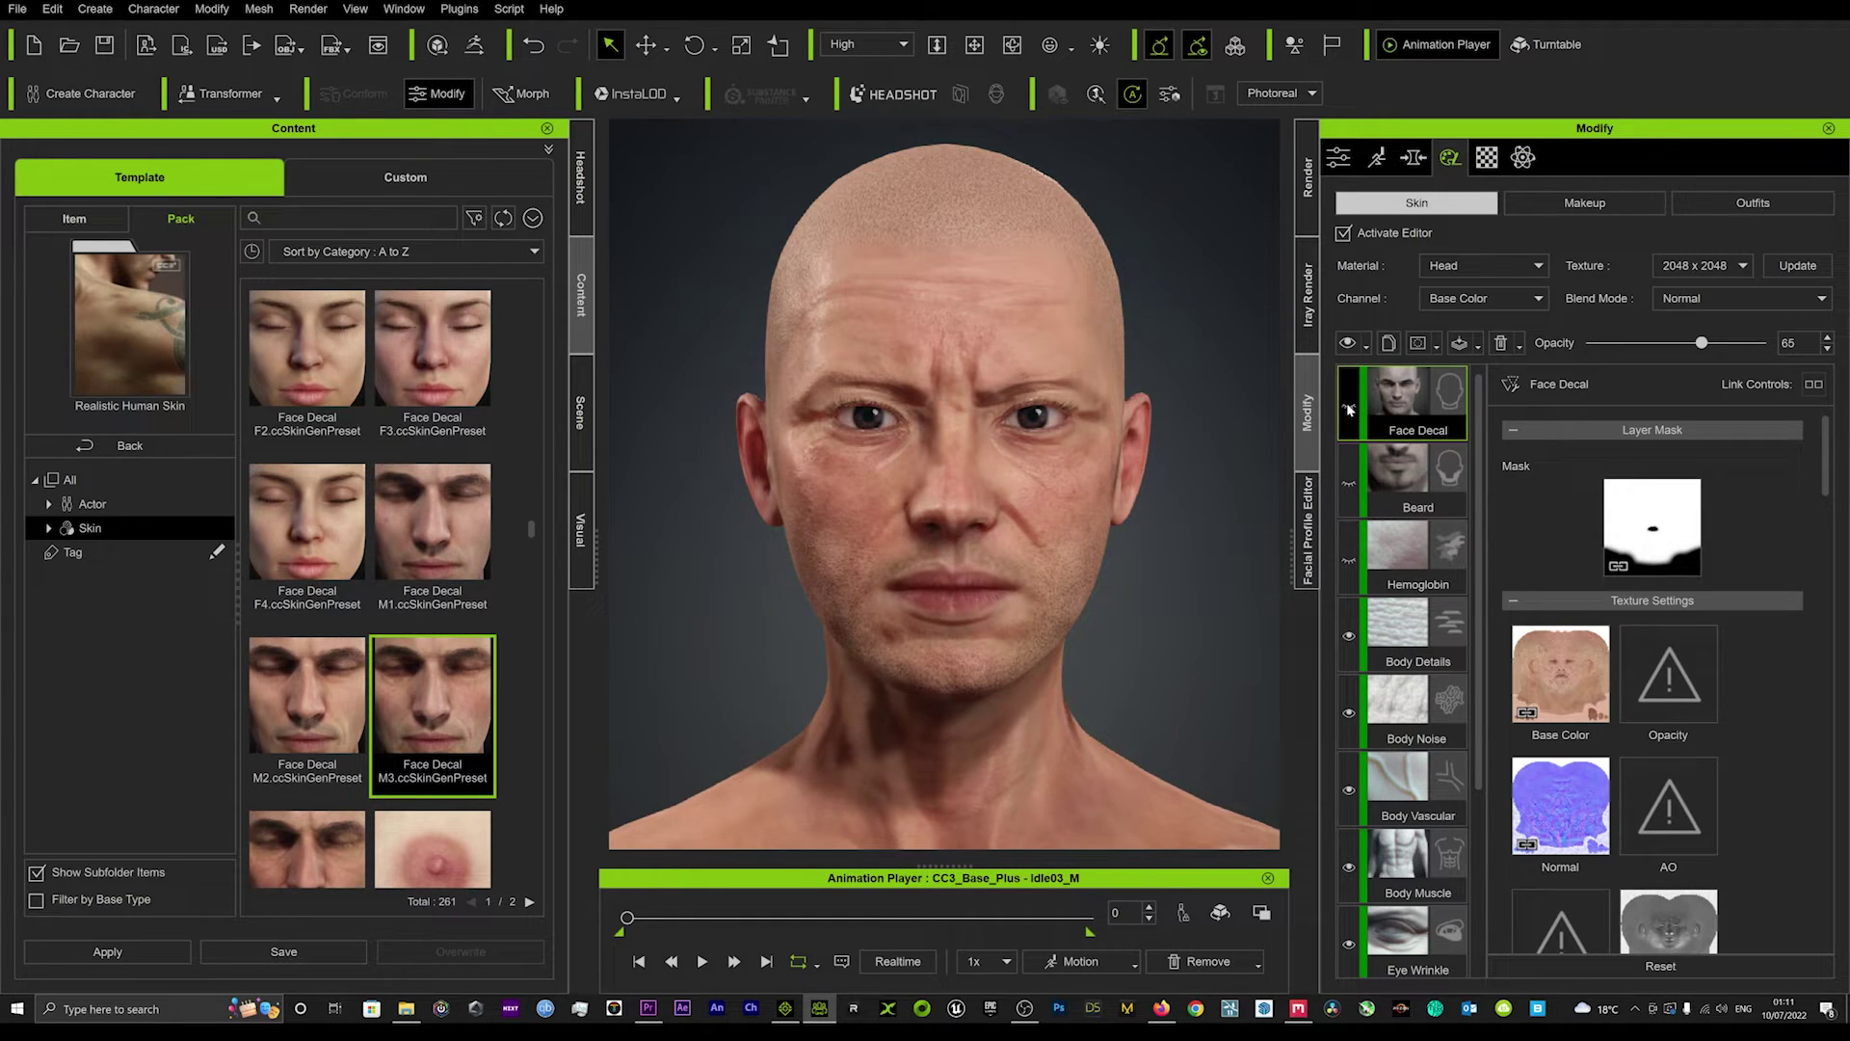
{"action": "left_click", "coordinate": [1348, 409]}
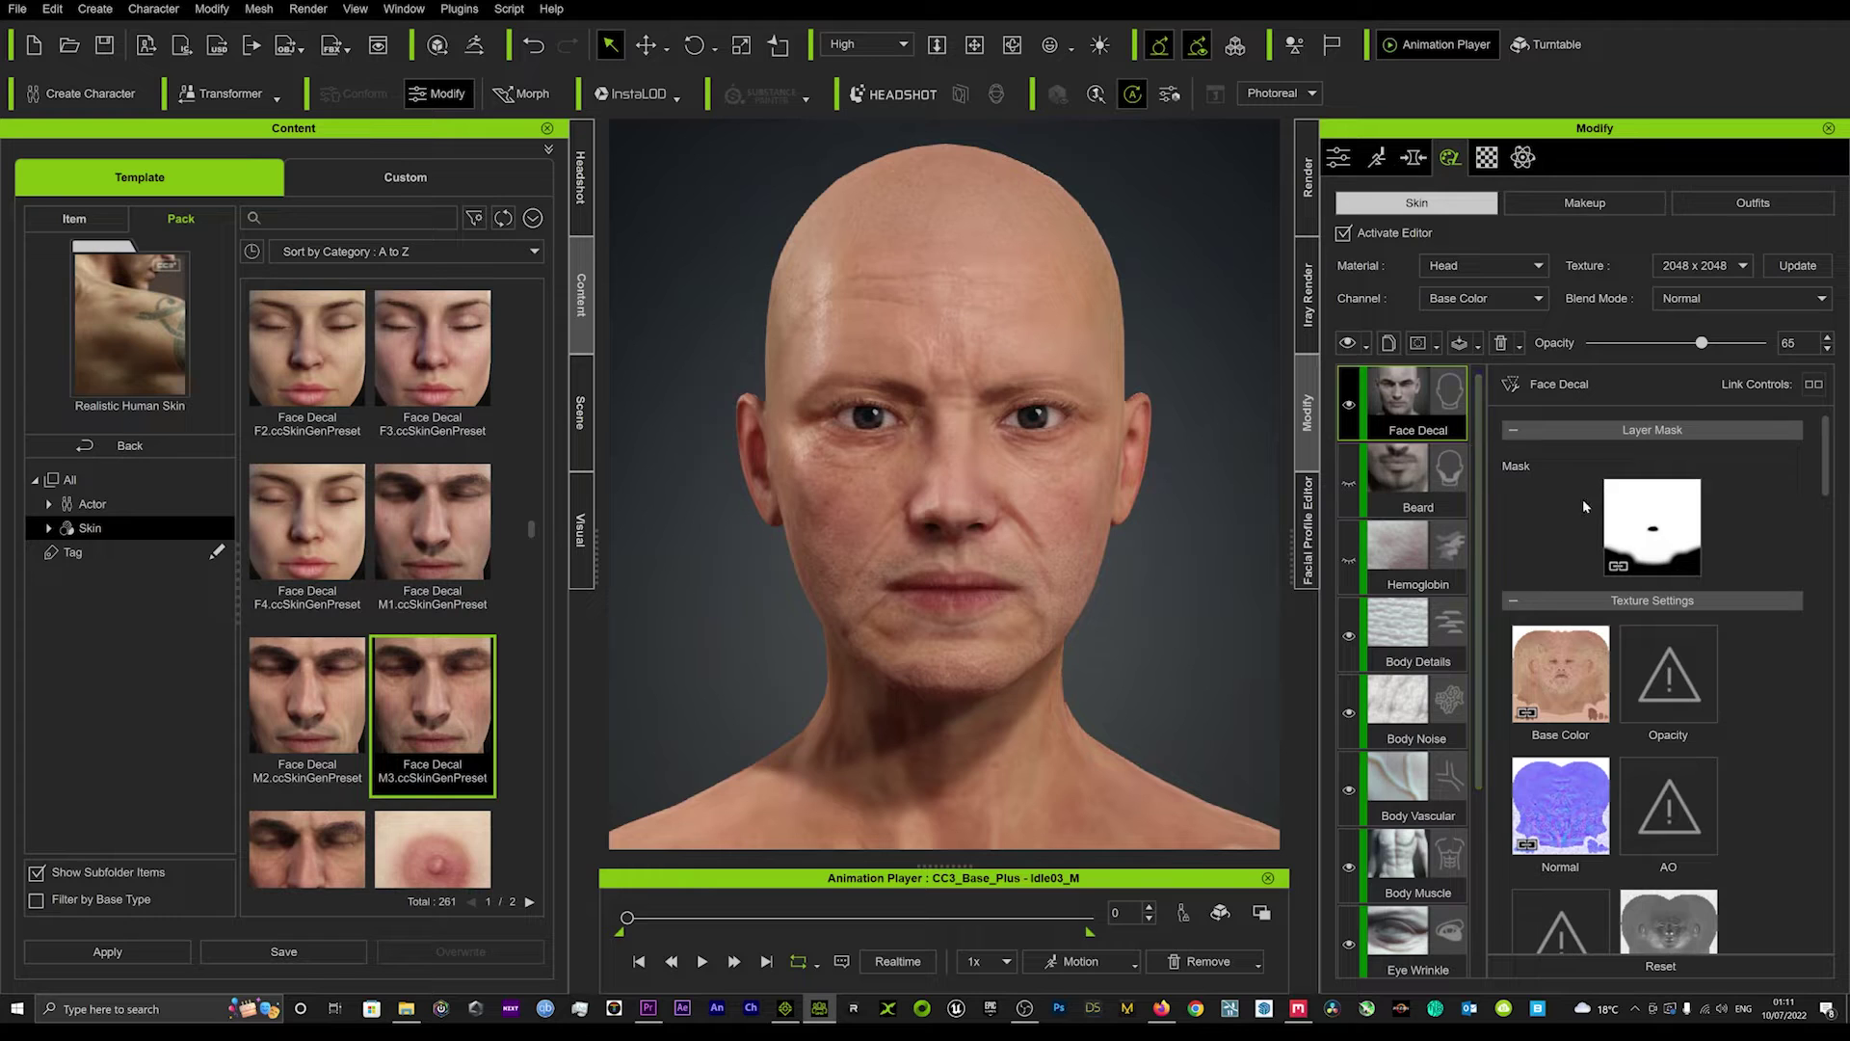
Step: Try out the Bevel Expansion and Strength settings of the Face Decal layer
{"action": "scroll", "coordinate": [1637, 692], "scroll_direction": "down", "scroll_amount": 5}
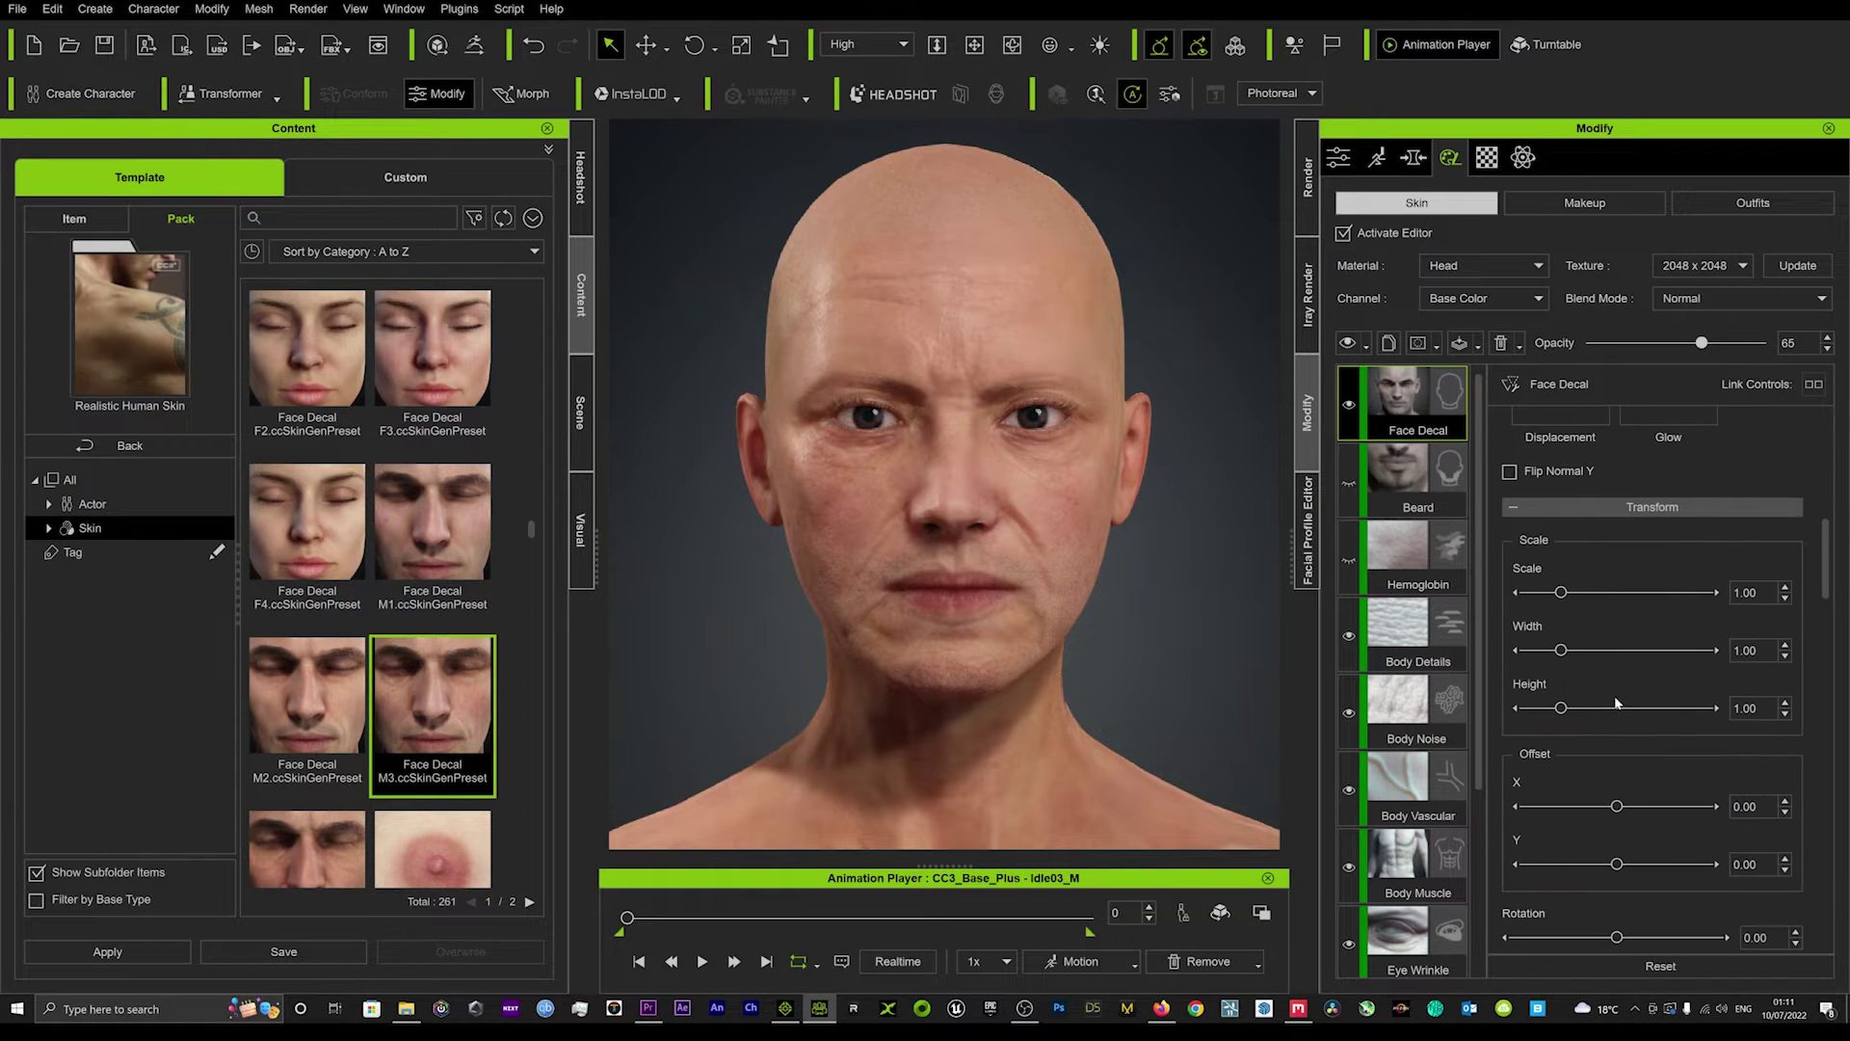
{"action": "scroll", "coordinate": [1625, 690], "scroll_direction": "down", "scroll_amount": 3}
{"action": "scroll", "coordinate": [1600, 767], "scroll_direction": "down", "scroll_amount": 2}
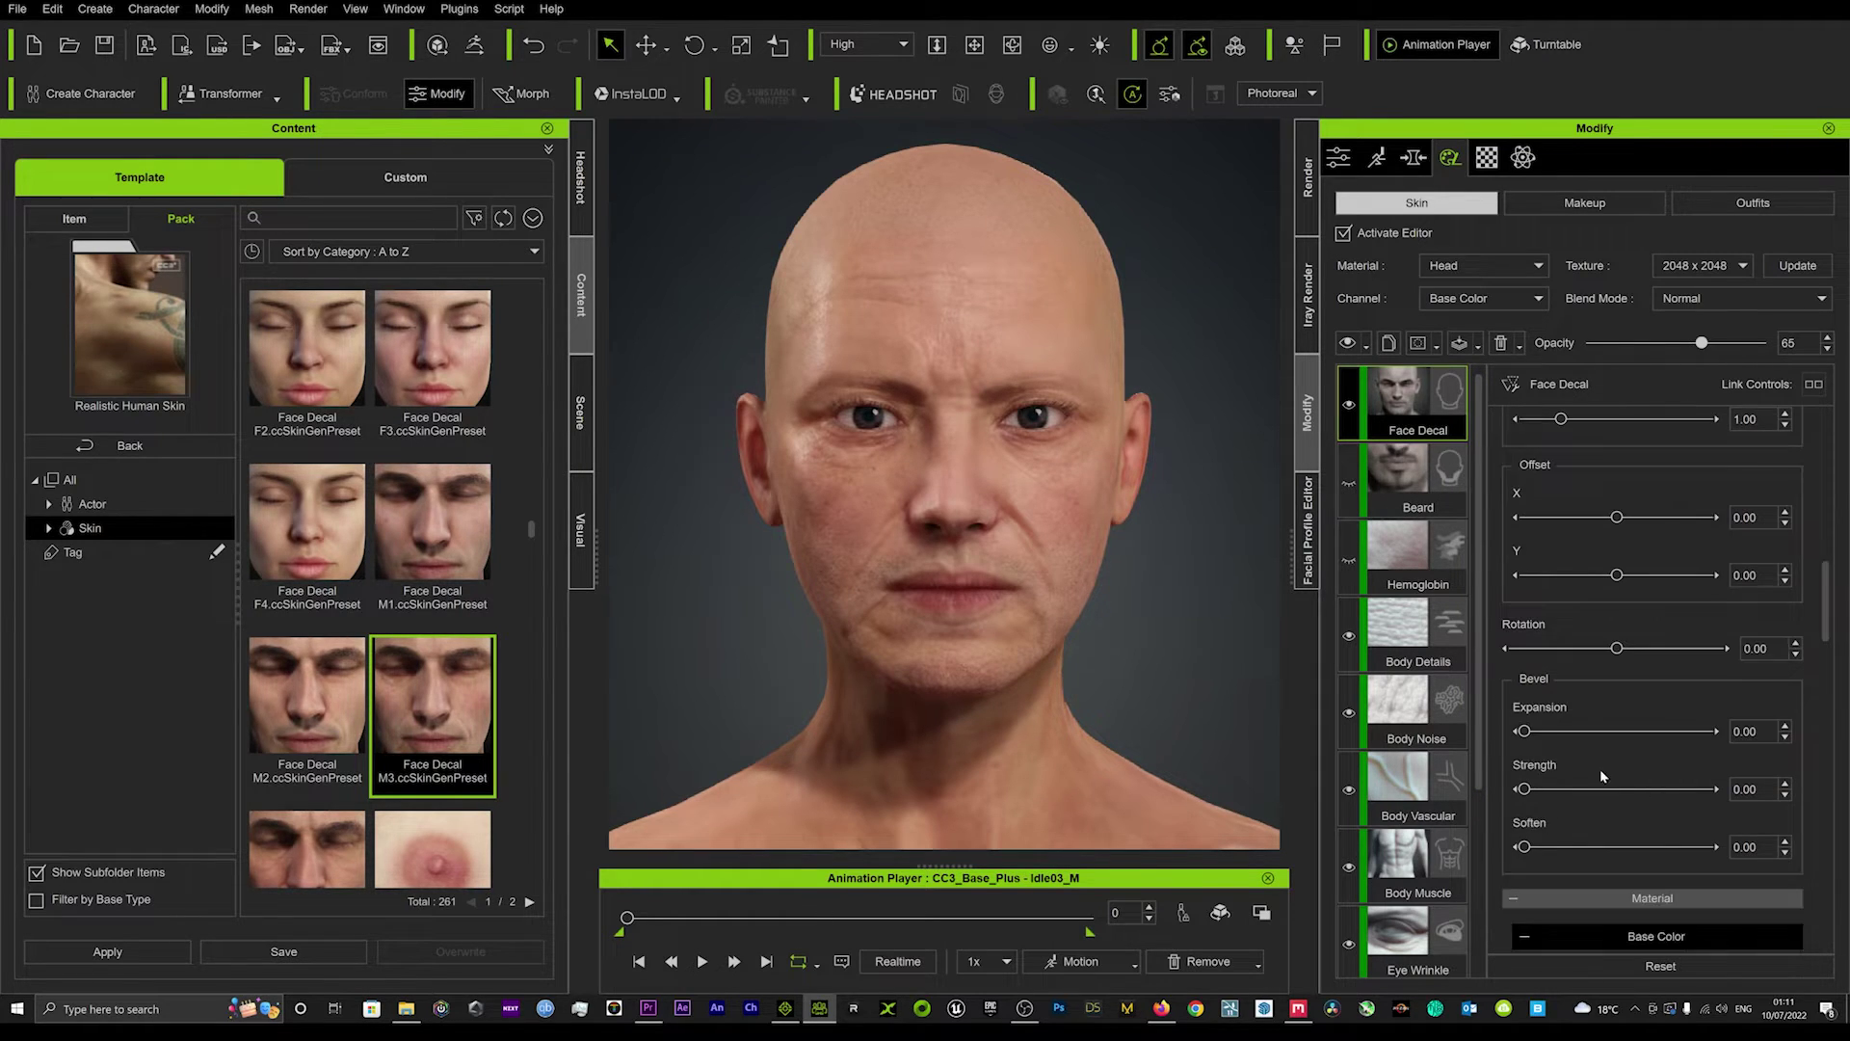
{"action": "left_click_drag", "start_coordinate": [1524, 674], "coordinate": [1712, 673]}
{"action": "left_click", "coordinate": [1532, 675]}
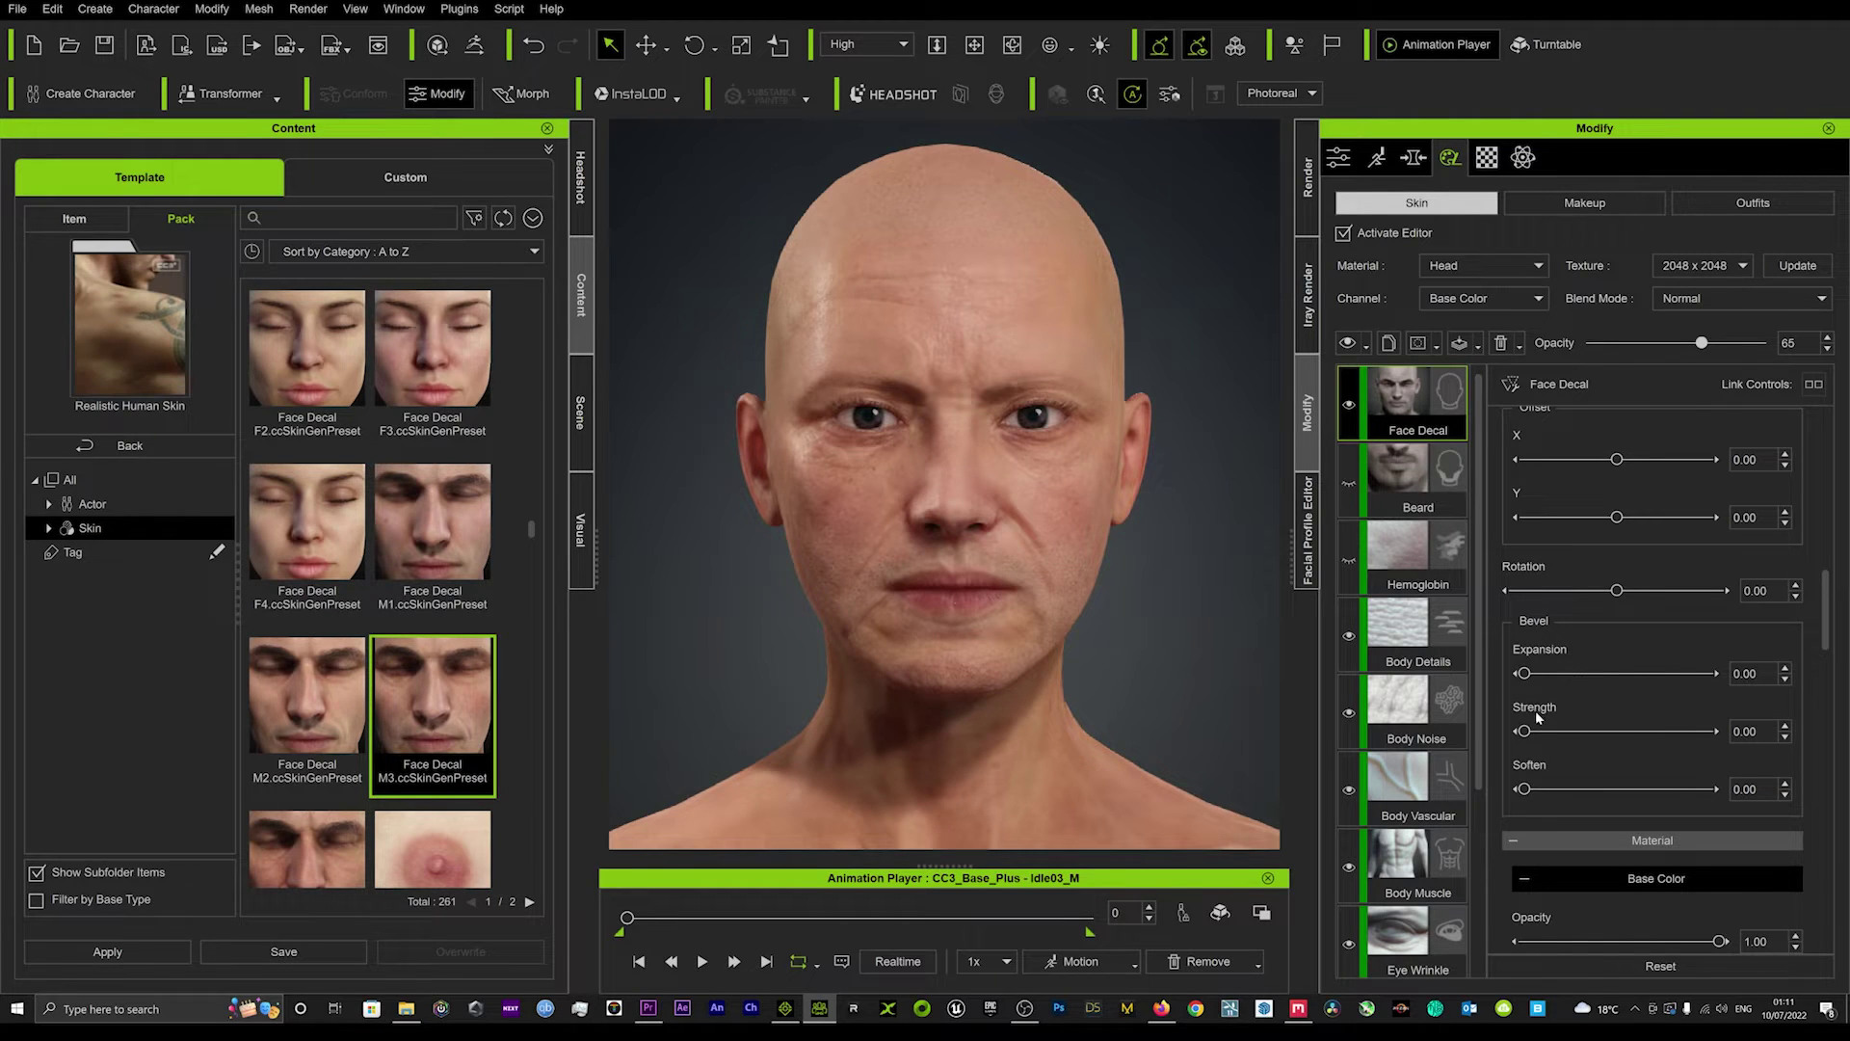
{"action": "mouse_move", "coordinate": [1524, 730]}
{"action": "left_mouse_down"}
{"action": "mouse_move", "coordinate": [1583, 729]}
{"action": "mouse_move", "coordinate": [1554, 731]}
{"action": "left_mouse_up"}
Step: Try the Face Decal layer's Base Color contrast at 0.22, compare it with the original value, and set it to 0.13
{"action": "scroll", "coordinate": [1560, 732], "scroll_direction": "down", "scroll_amount": 4}
{"action": "scroll", "coordinate": [1571, 718], "scroll_direction": "down", "scroll_amount": 2}
{"action": "scroll", "coordinate": [1571, 675], "scroll_direction": "down", "scroll_amount": 2}
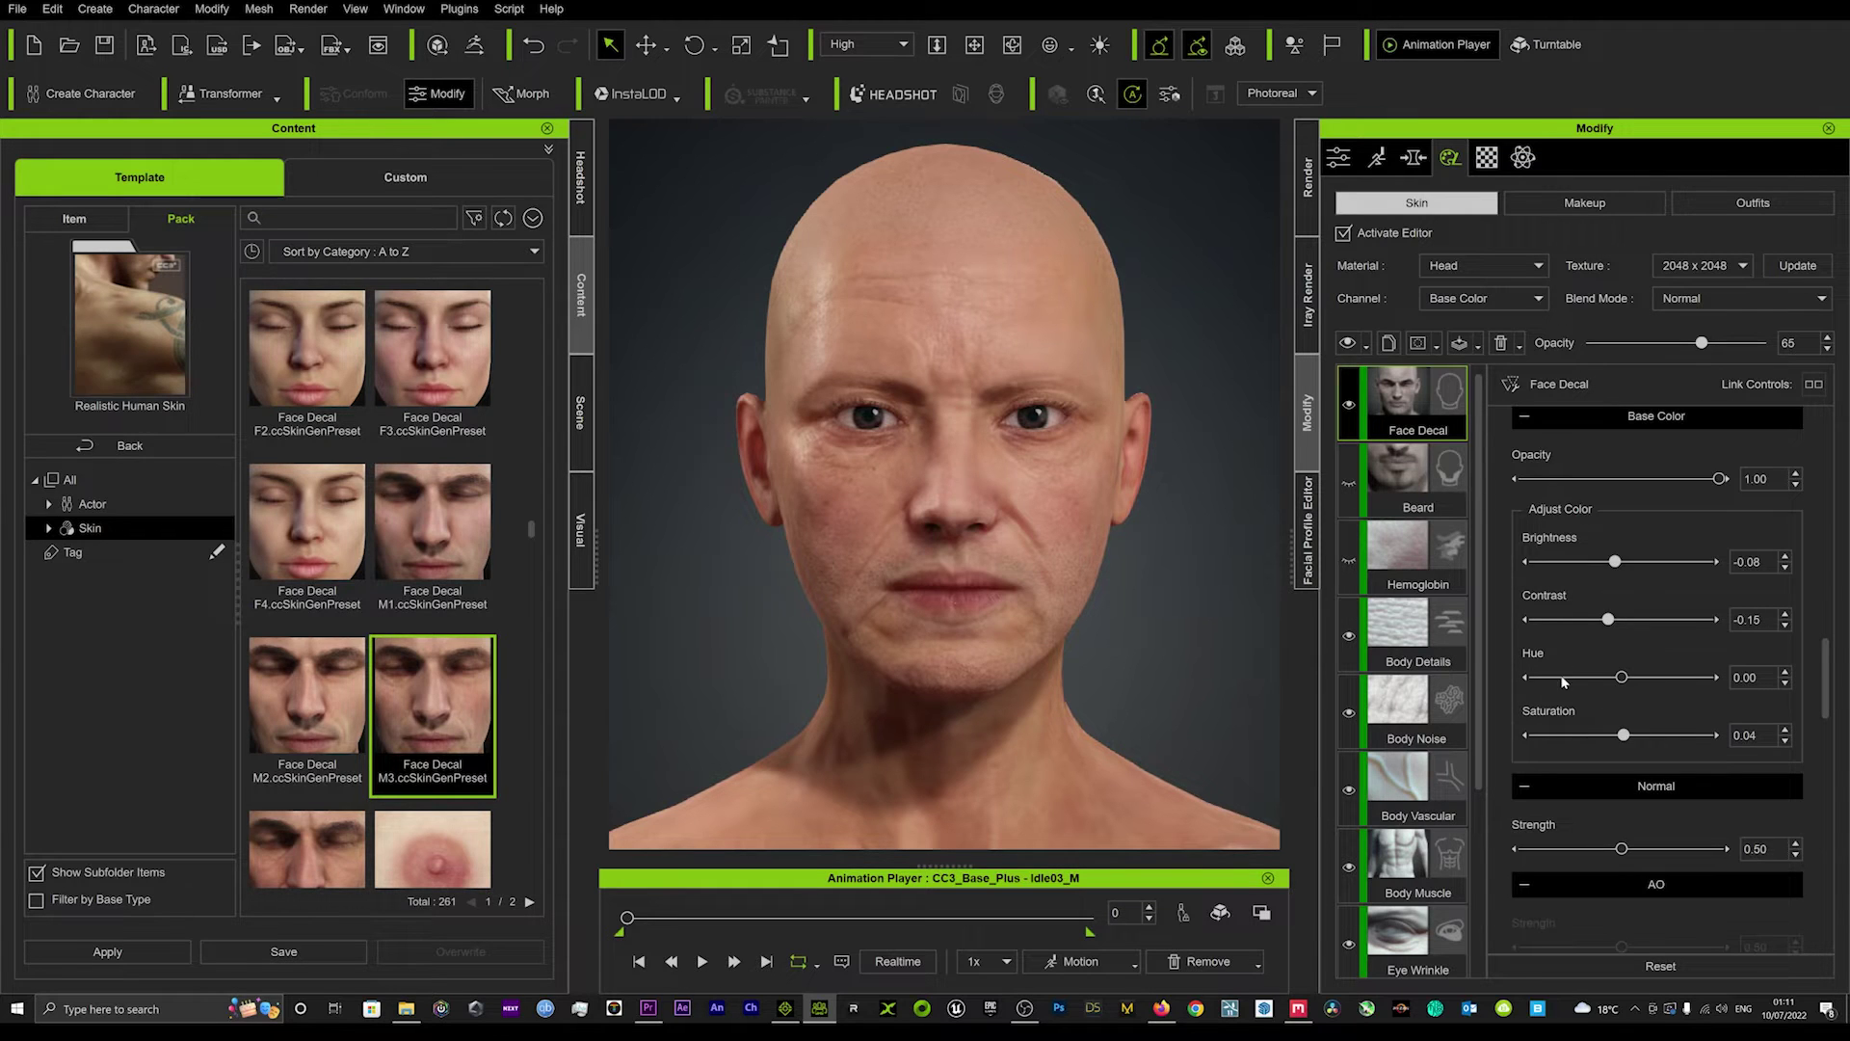
{"action": "mouse_move", "coordinate": [1607, 620]}
{"action": "left_mouse_down"}
{"action": "mouse_move", "coordinate": [1672, 621]}
{"action": "mouse_move", "coordinate": [1644, 620]}
{"action": "left_mouse_up"}
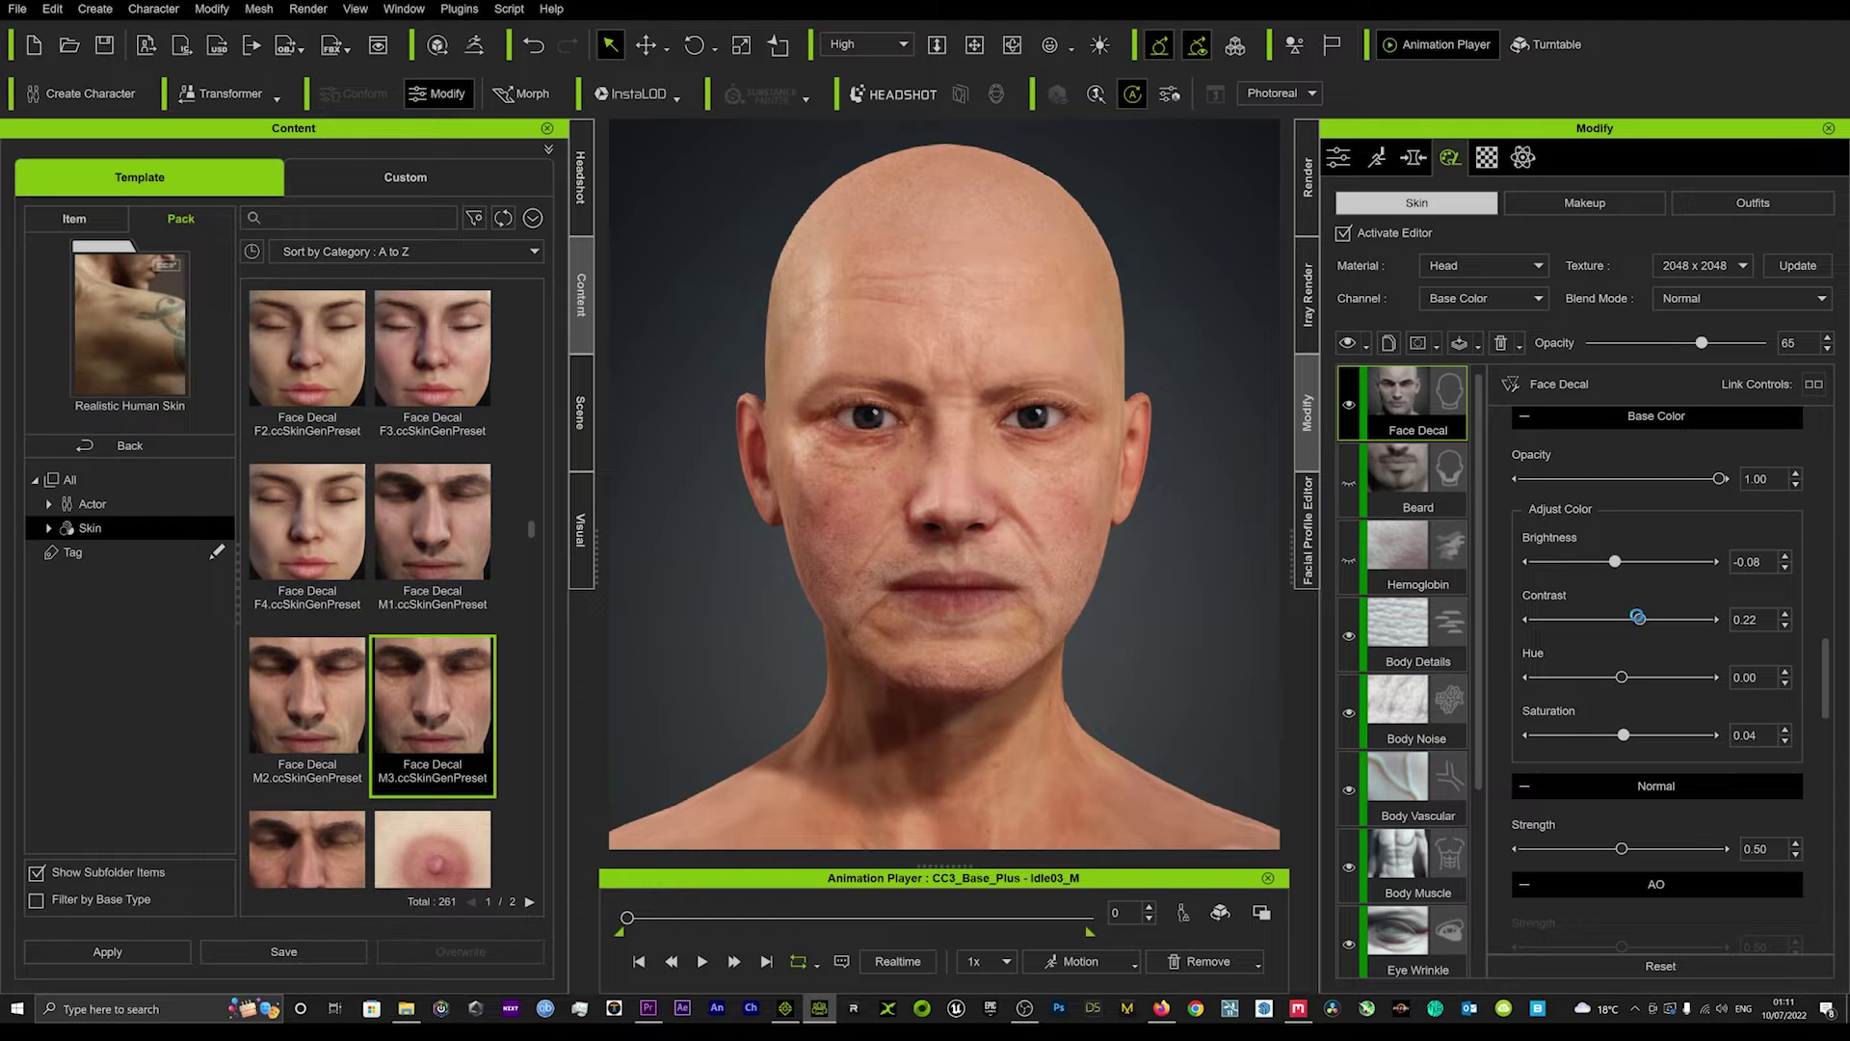
{"action": "key", "text": "ctrl+z"}
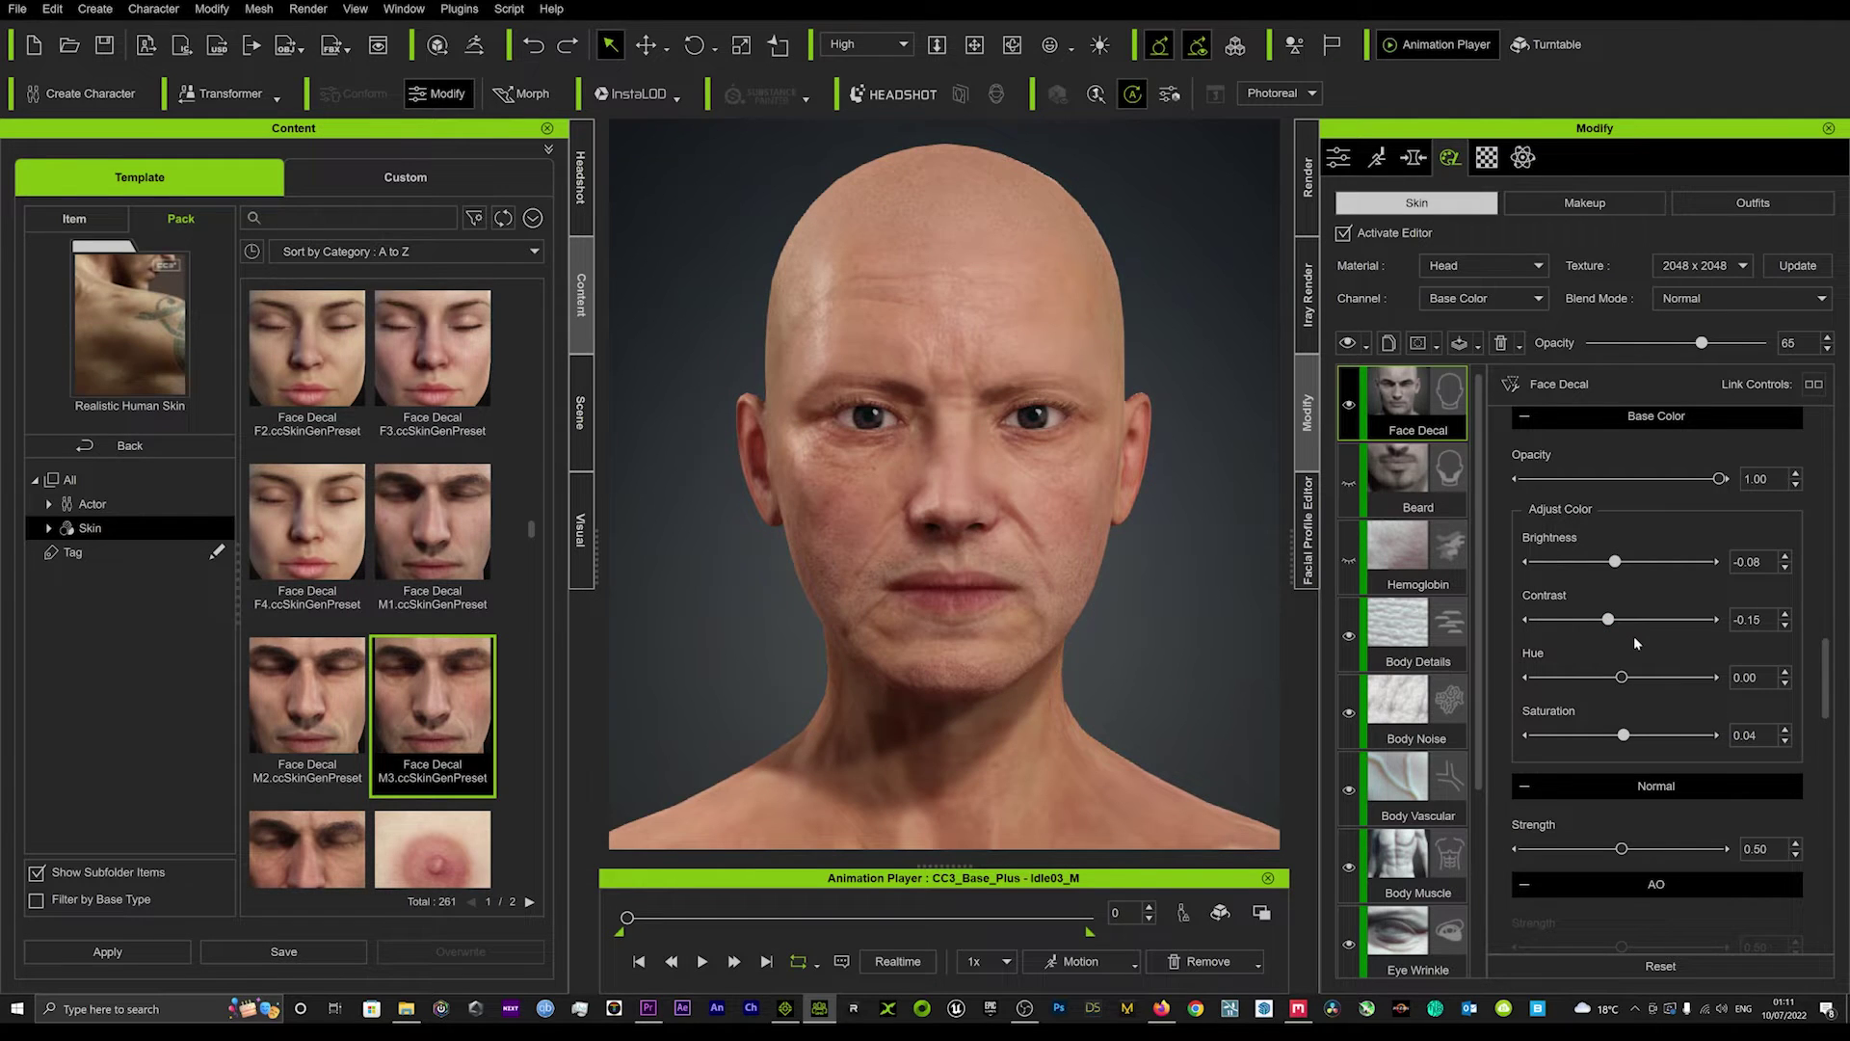
{"action": "key", "text": "ctrl+y"}
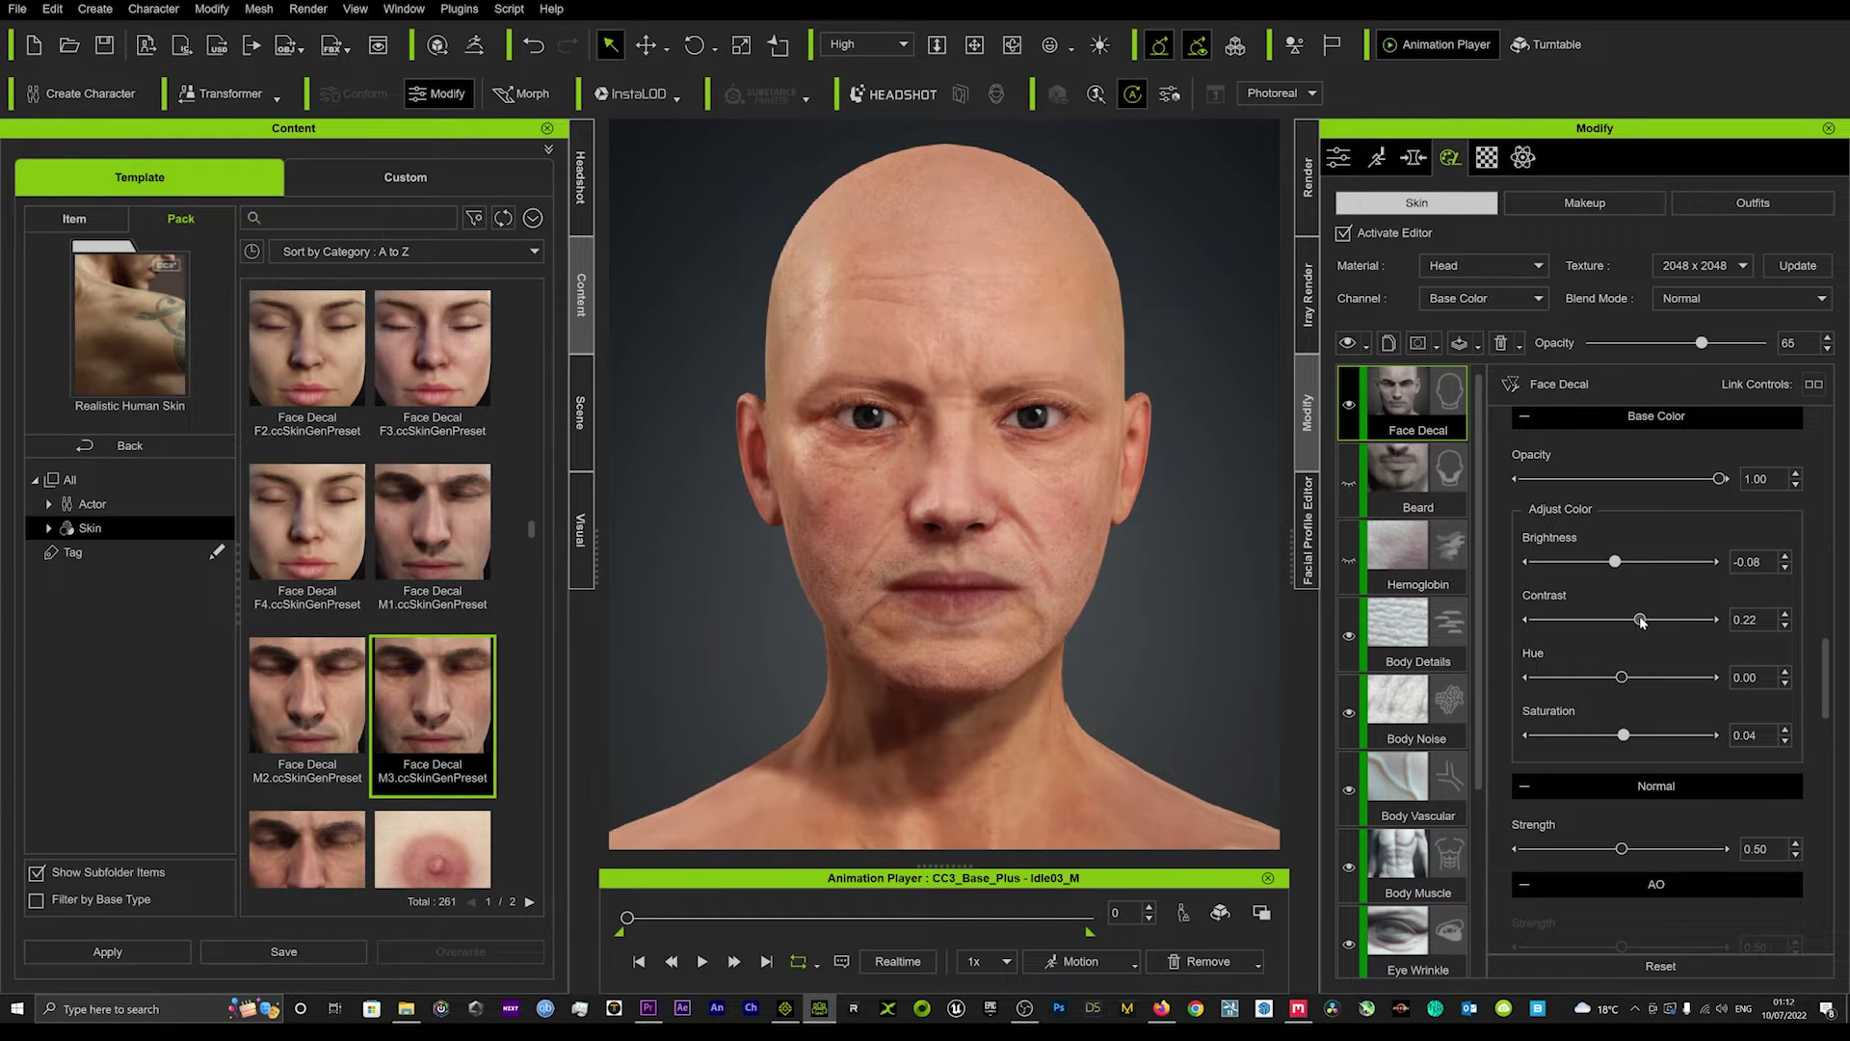
{"action": "left_click_drag", "start_coordinate": [1640, 621], "coordinate": [1633, 621]}
Step: Set the Face Decal layer's Normal Strength to 0.32
{"action": "scroll", "coordinate": [1581, 664], "scroll_direction": "down", "scroll_amount": 3}
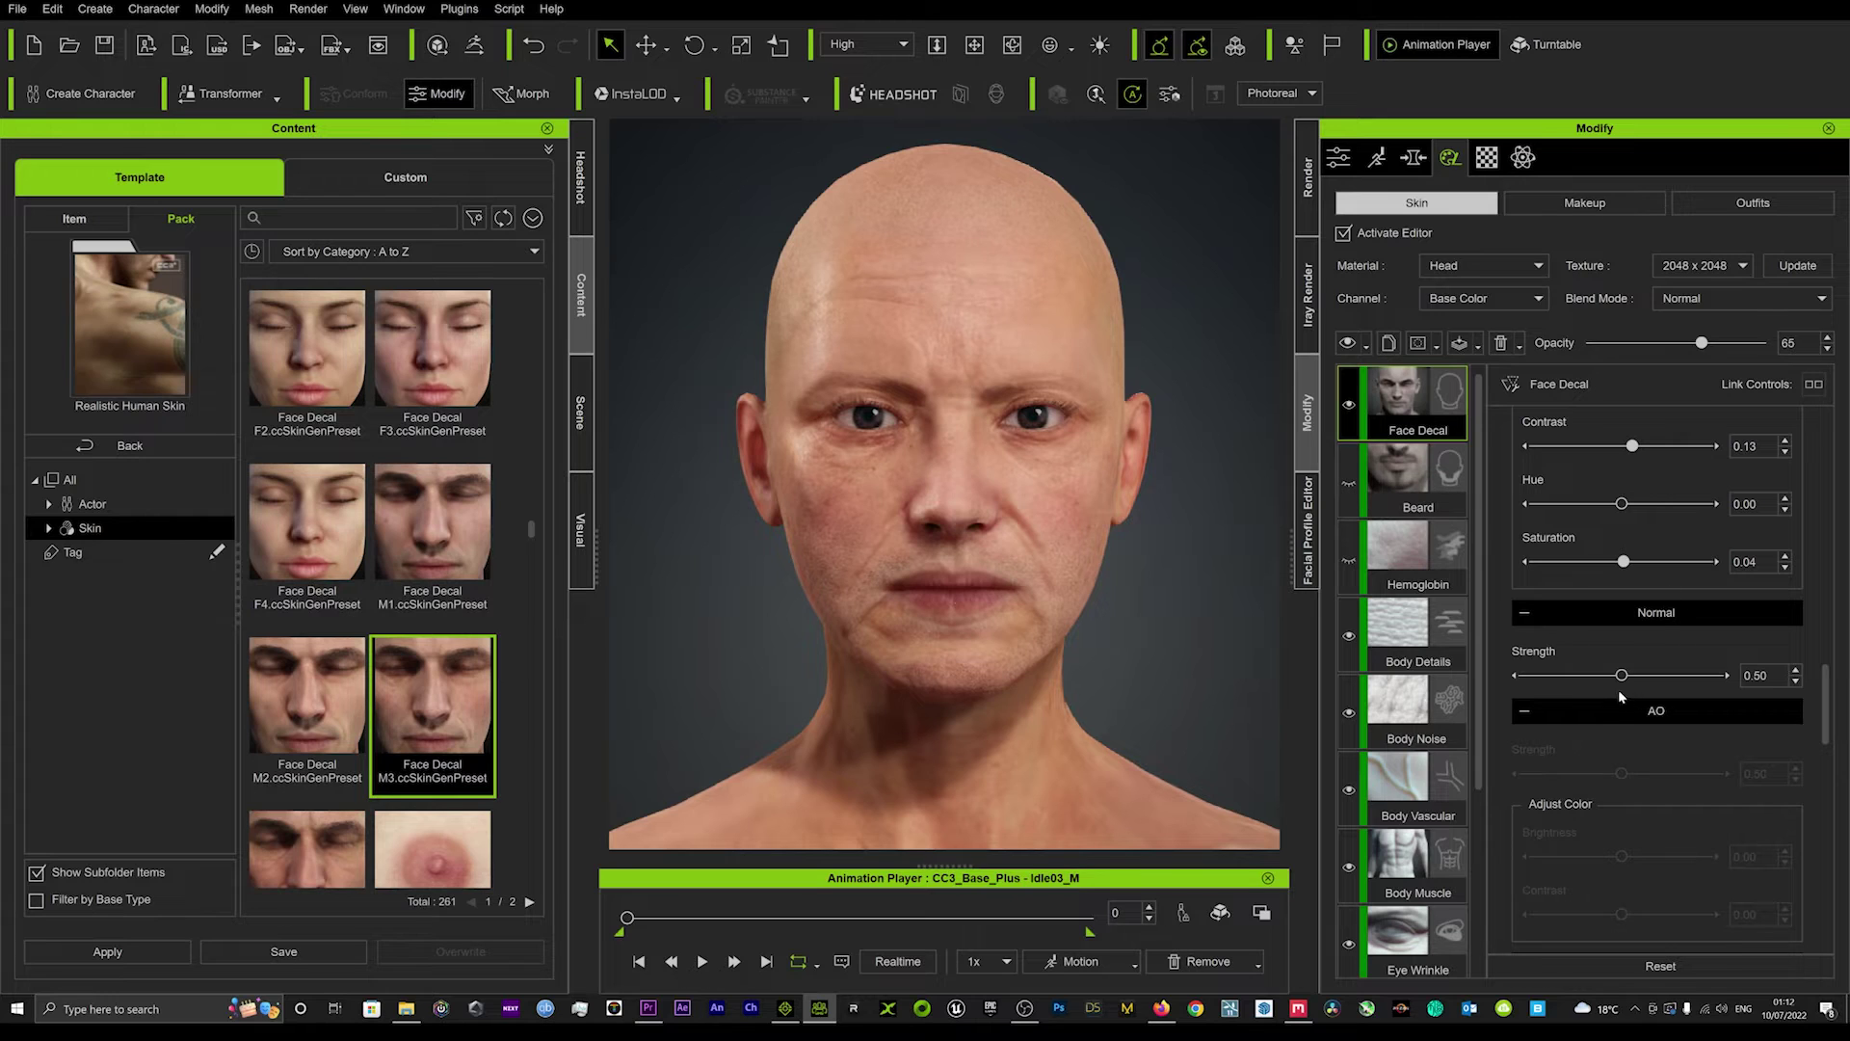
{"action": "mouse_move", "coordinate": [1622, 675]}
{"action": "left_mouse_down"}
{"action": "mouse_move", "coordinate": [1672, 676]}
{"action": "mouse_move", "coordinate": [1510, 673]}
{"action": "mouse_move", "coordinate": [1587, 670]}
{"action": "left_mouse_up"}
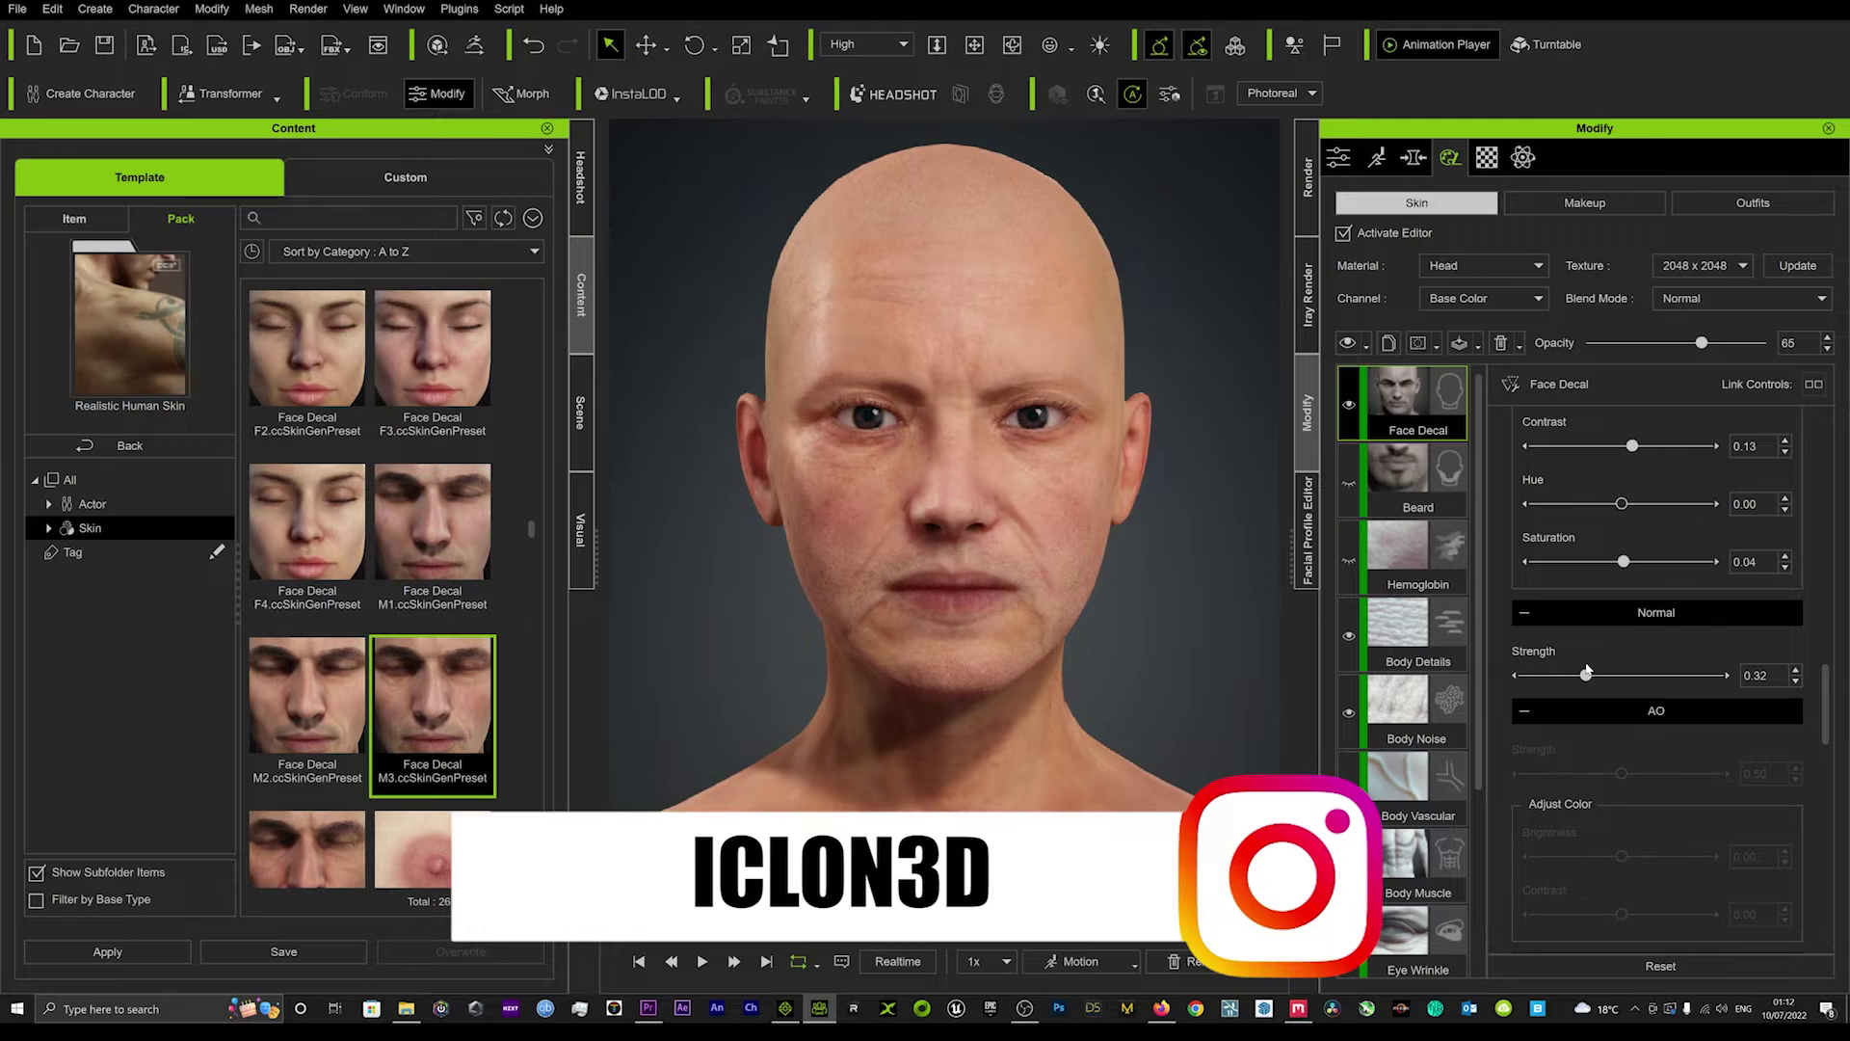
{"action": "scroll", "coordinate": [1619, 789], "scroll_direction": "down", "scroll_amount": 1}
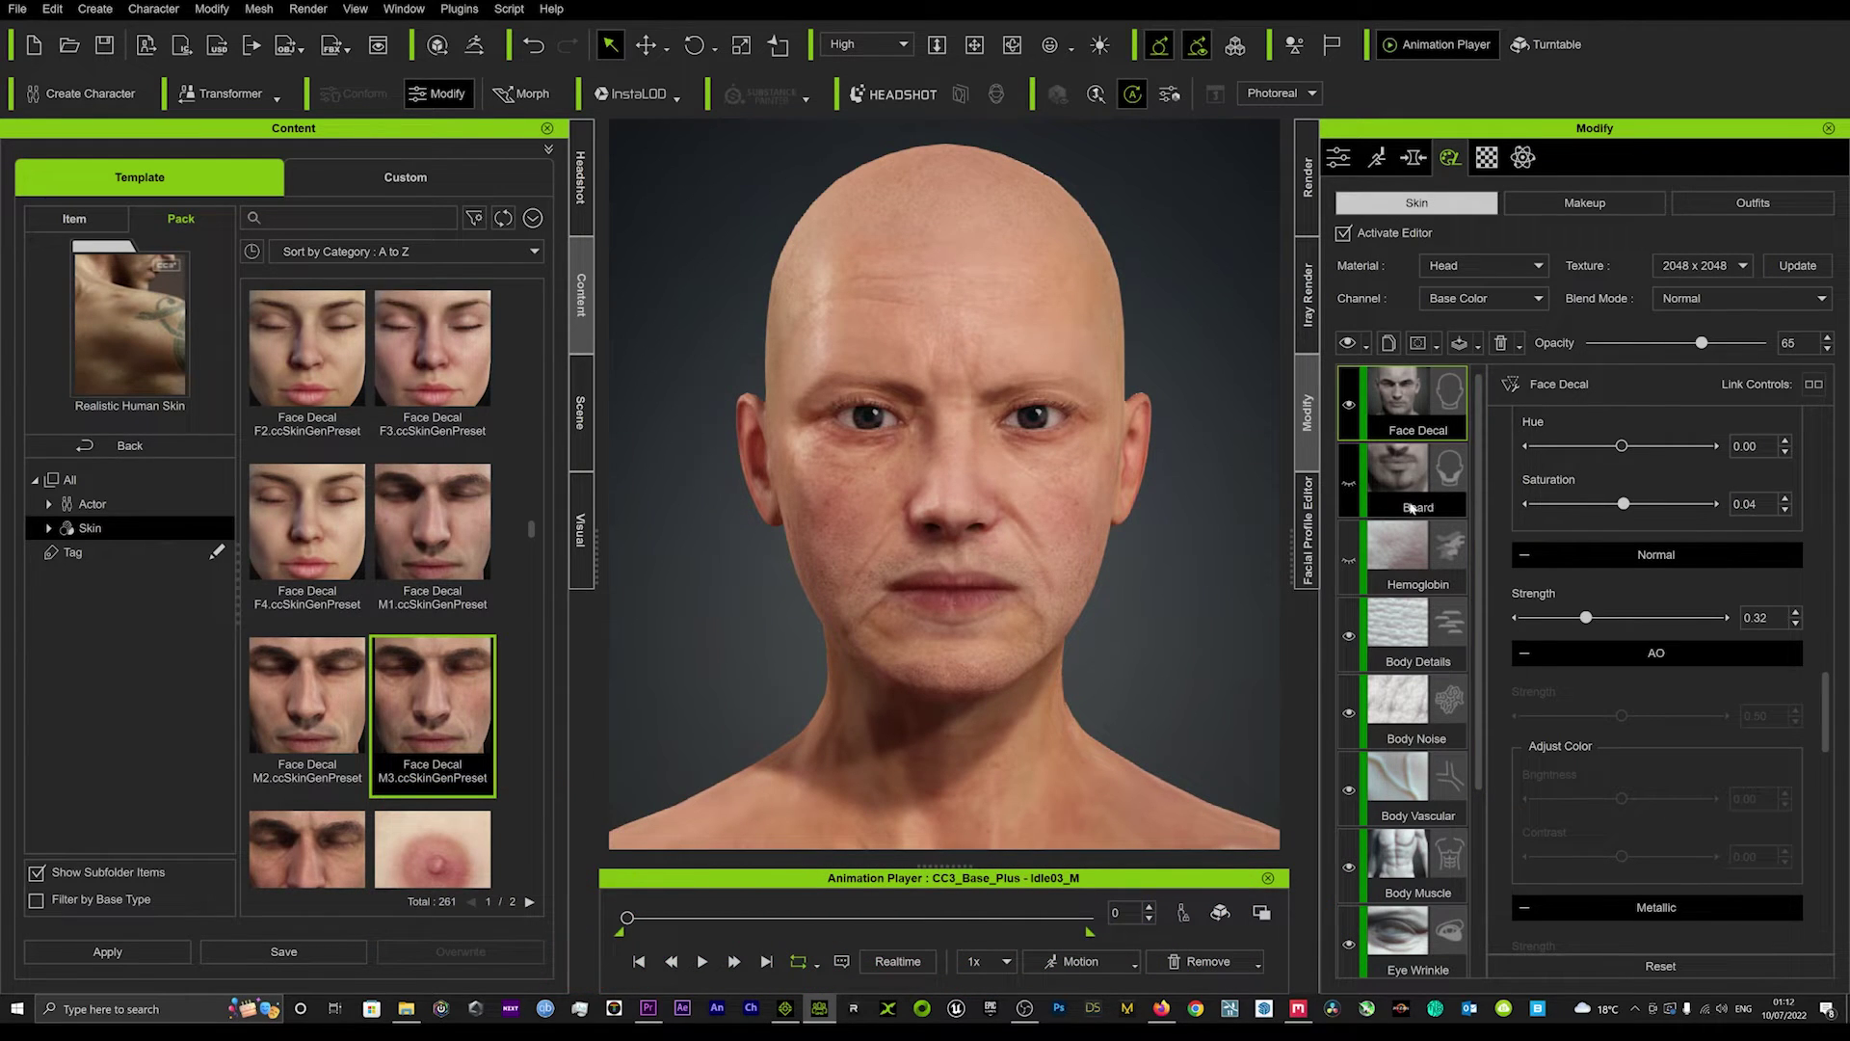
{"action": "scroll", "coordinate": [958, 487], "scroll_direction": "down", "scroll_amount": 3}
{"action": "scroll", "coordinate": [1203, 636], "scroll_direction": "up", "scroll_amount": 3}
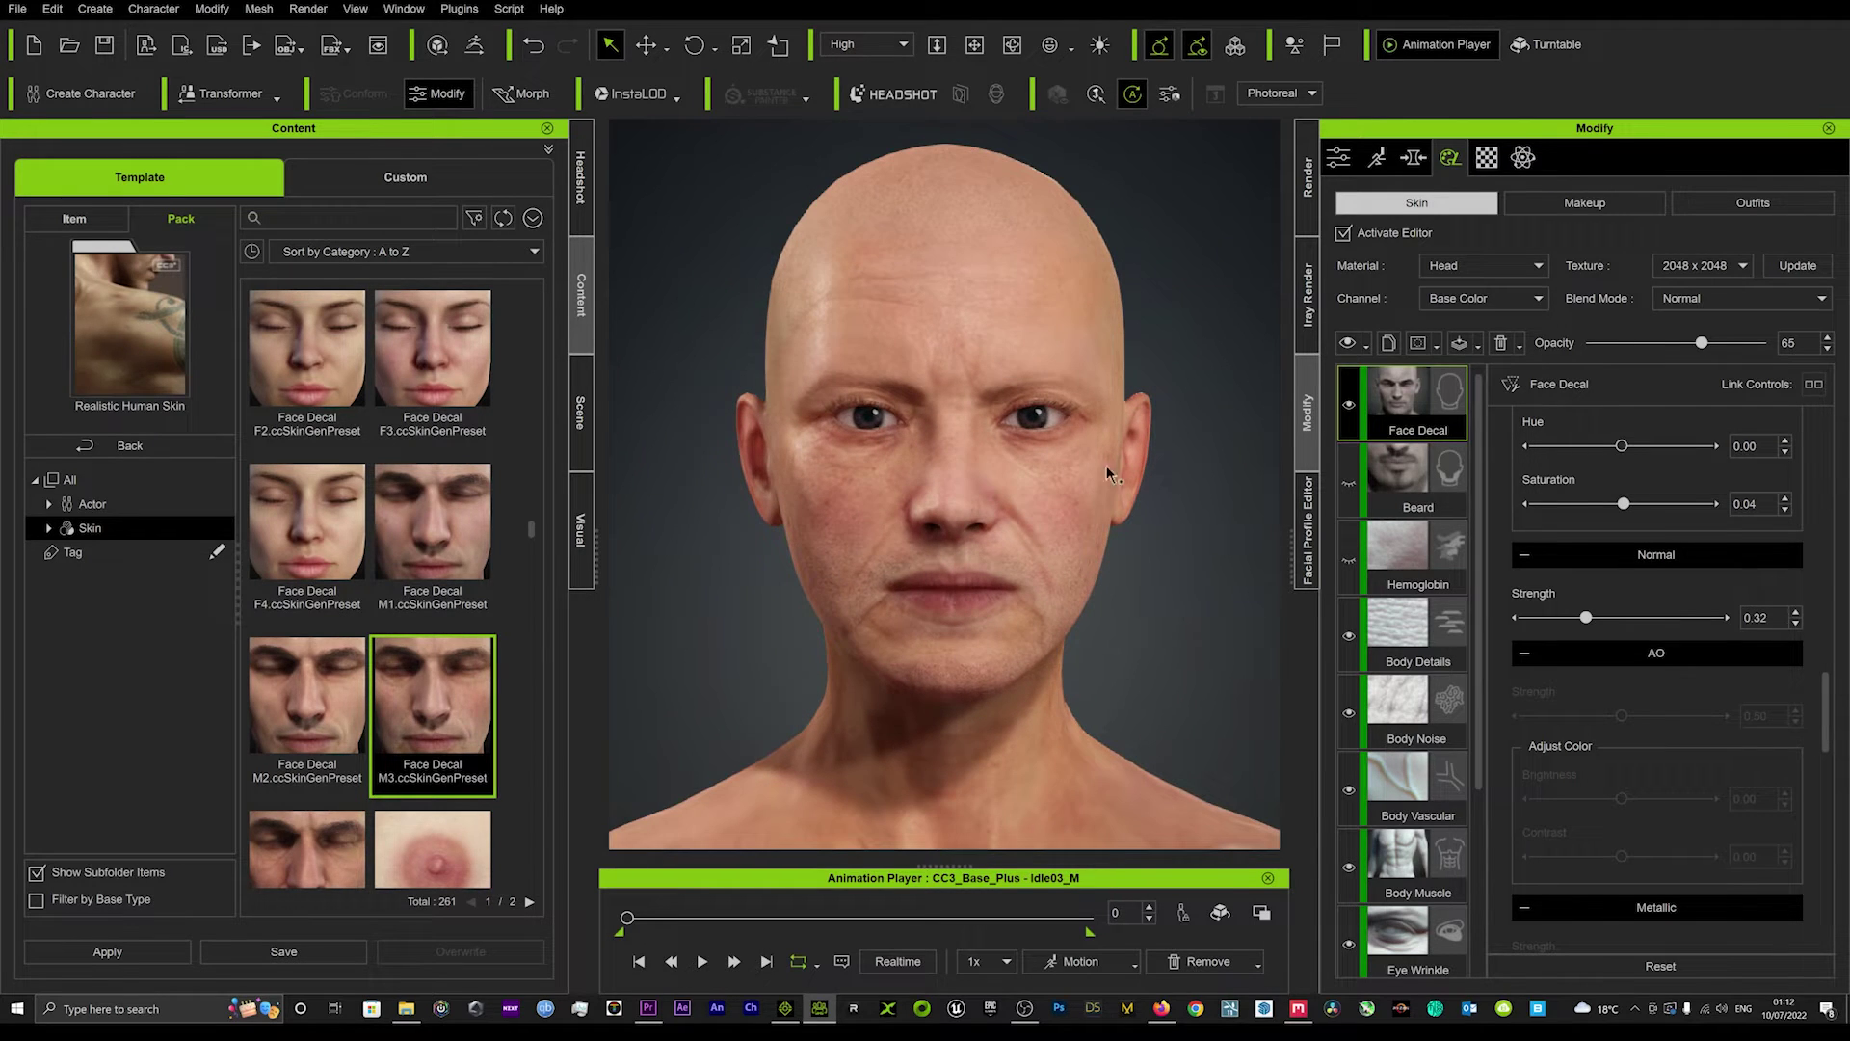
Step: Set the Face Decal layer's Base Color contrast to 0.00
{"action": "scroll", "coordinate": [1588, 759], "scroll_direction": "up", "scroll_amount": 2}
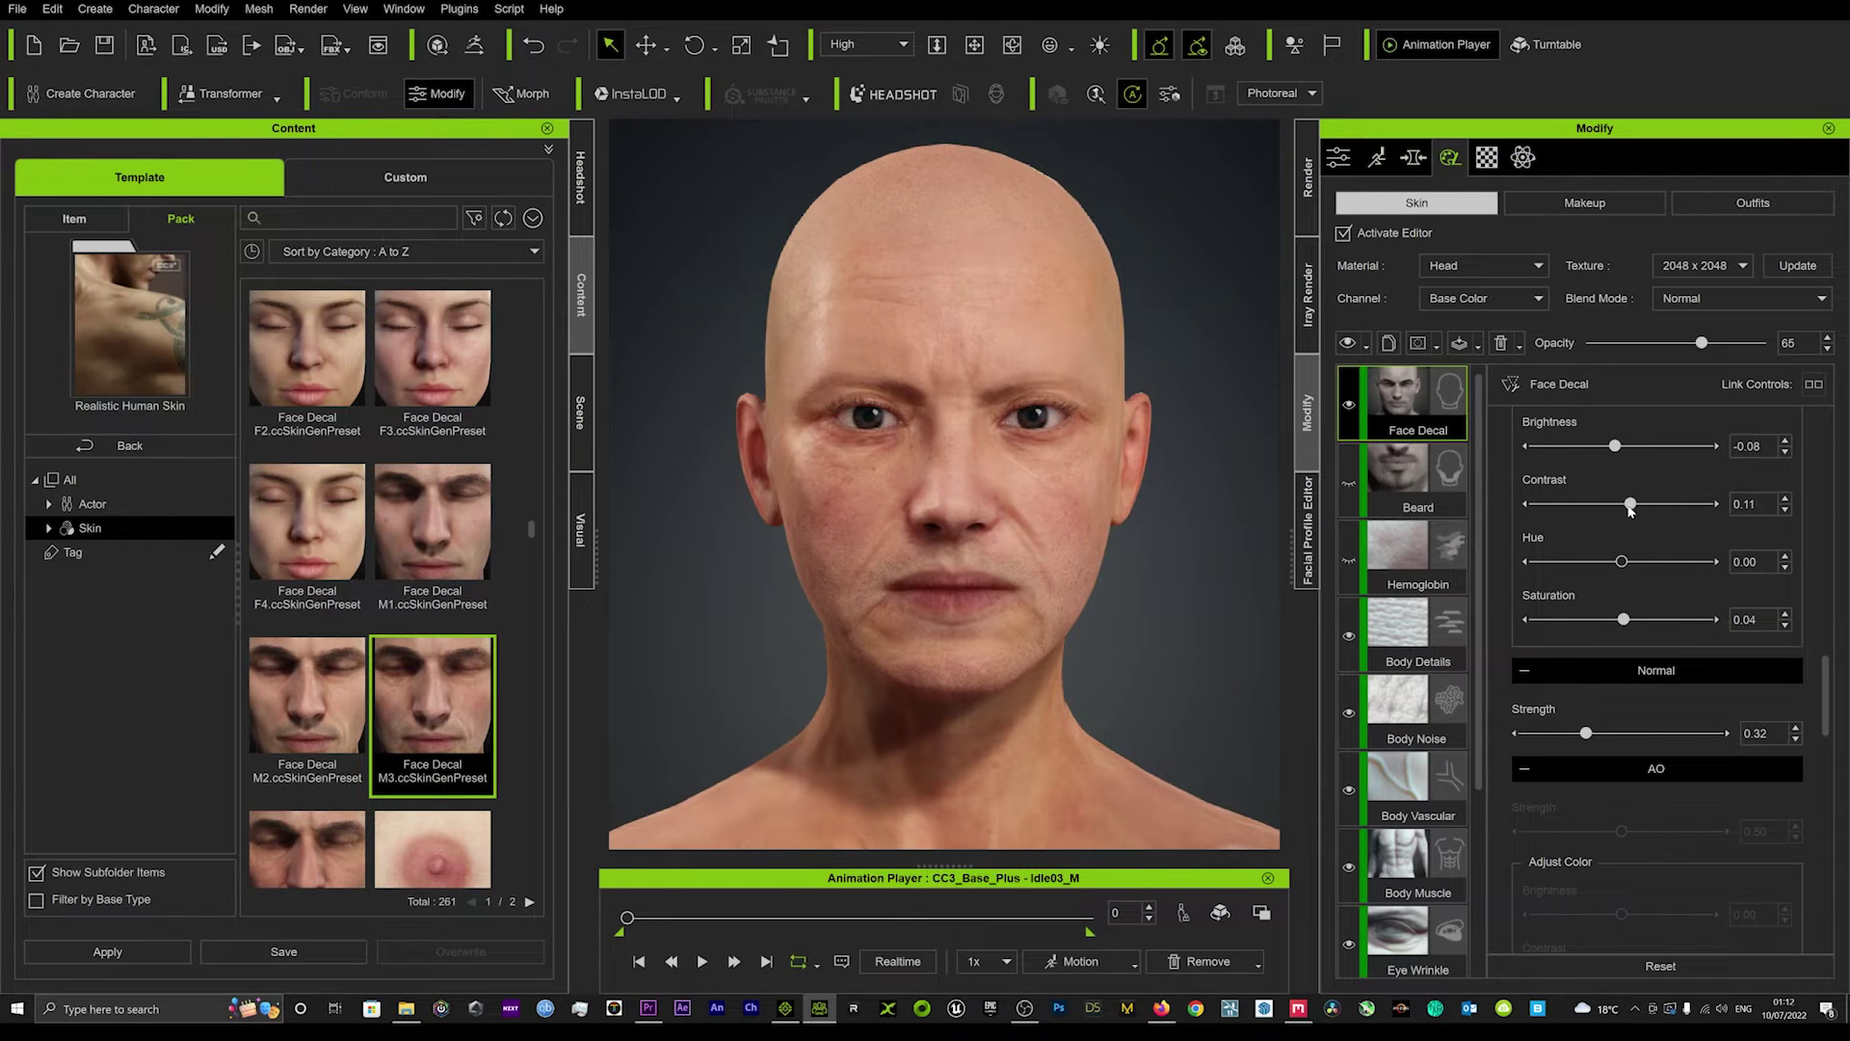
{"action": "left_click_drag", "start_coordinate": [1632, 504], "coordinate": [1621, 511]}
{"action": "left_click_drag", "start_coordinate": [1626, 505], "coordinate": [1621, 504]}
{"action": "type", "text": "0"}
{"action": "key", "text": "Return"}
Step: Add the Lip Decal 2 SkinGen preset to the character as a new skin layer
{"action": "scroll", "coordinate": [349, 617], "scroll_direction": "down", "scroll_amount": 2}
{"action": "scroll", "coordinate": [349, 617], "scroll_direction": "down", "scroll_amount": 3}
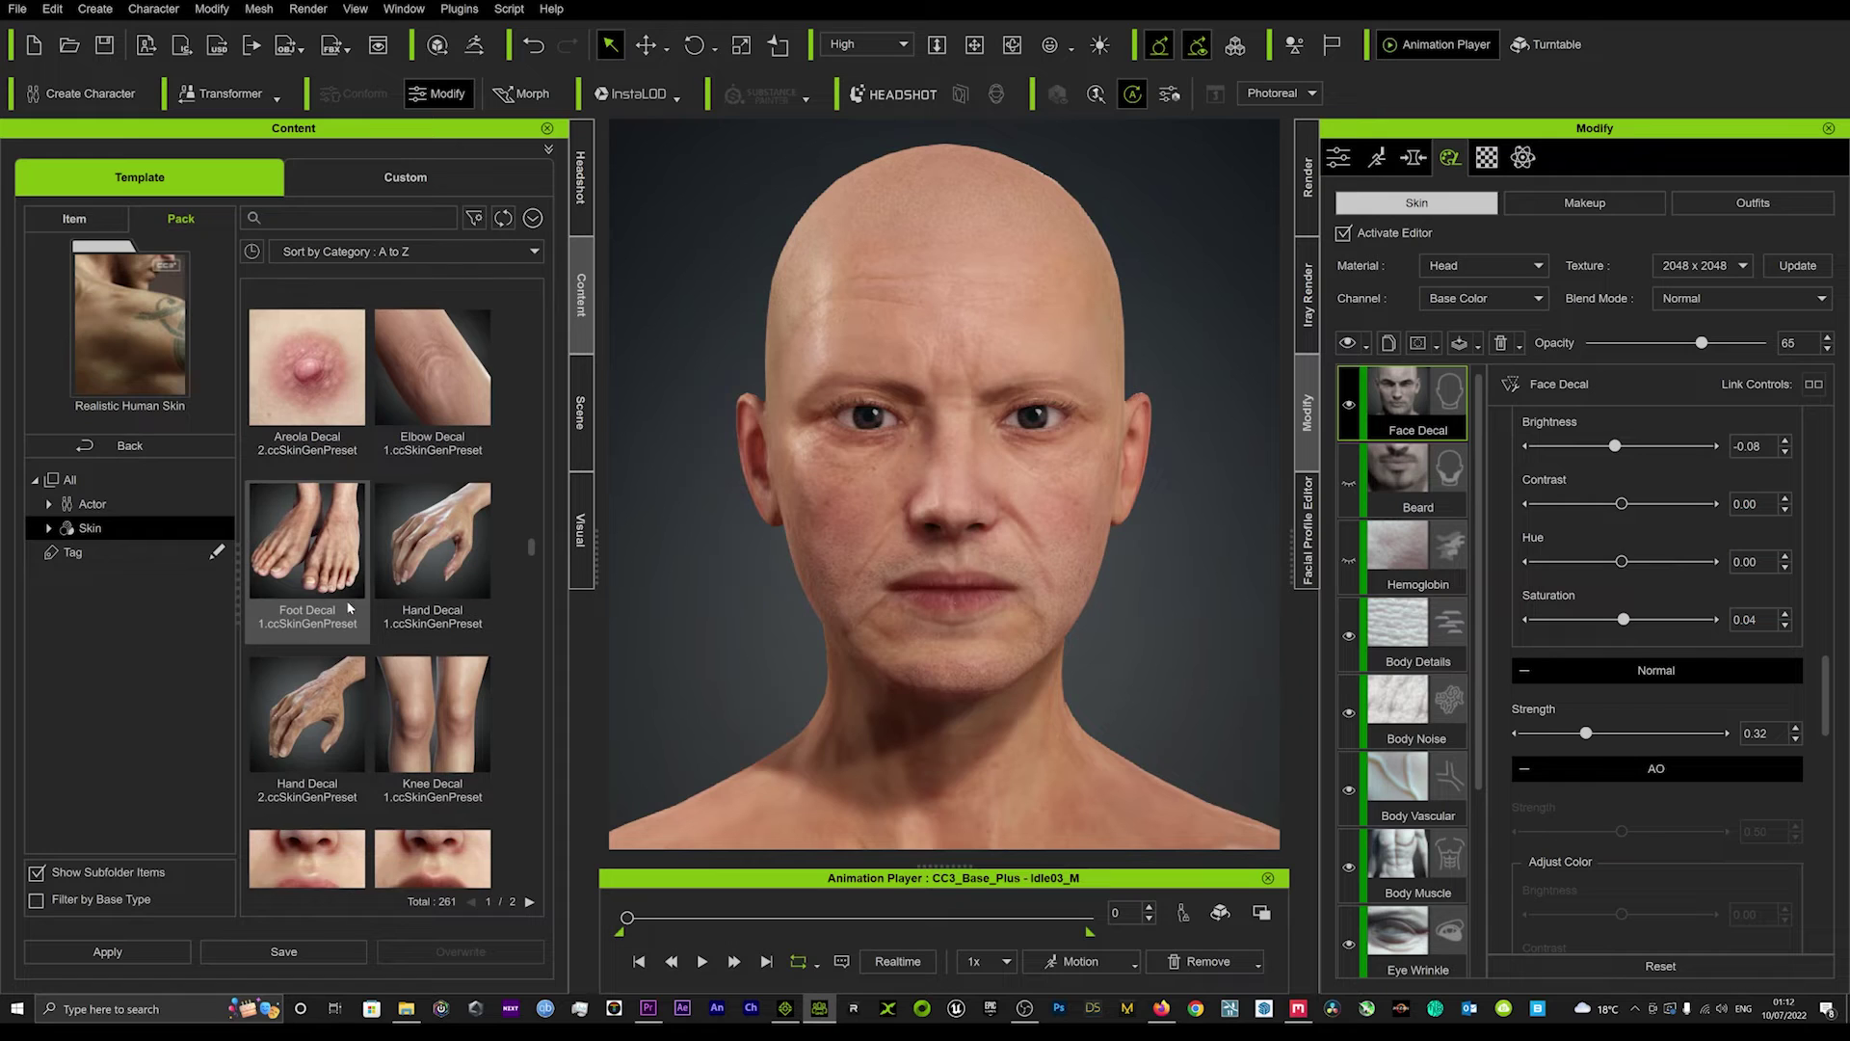
{"action": "scroll", "coordinate": [337, 579], "scroll_direction": "down", "scroll_amount": 2}
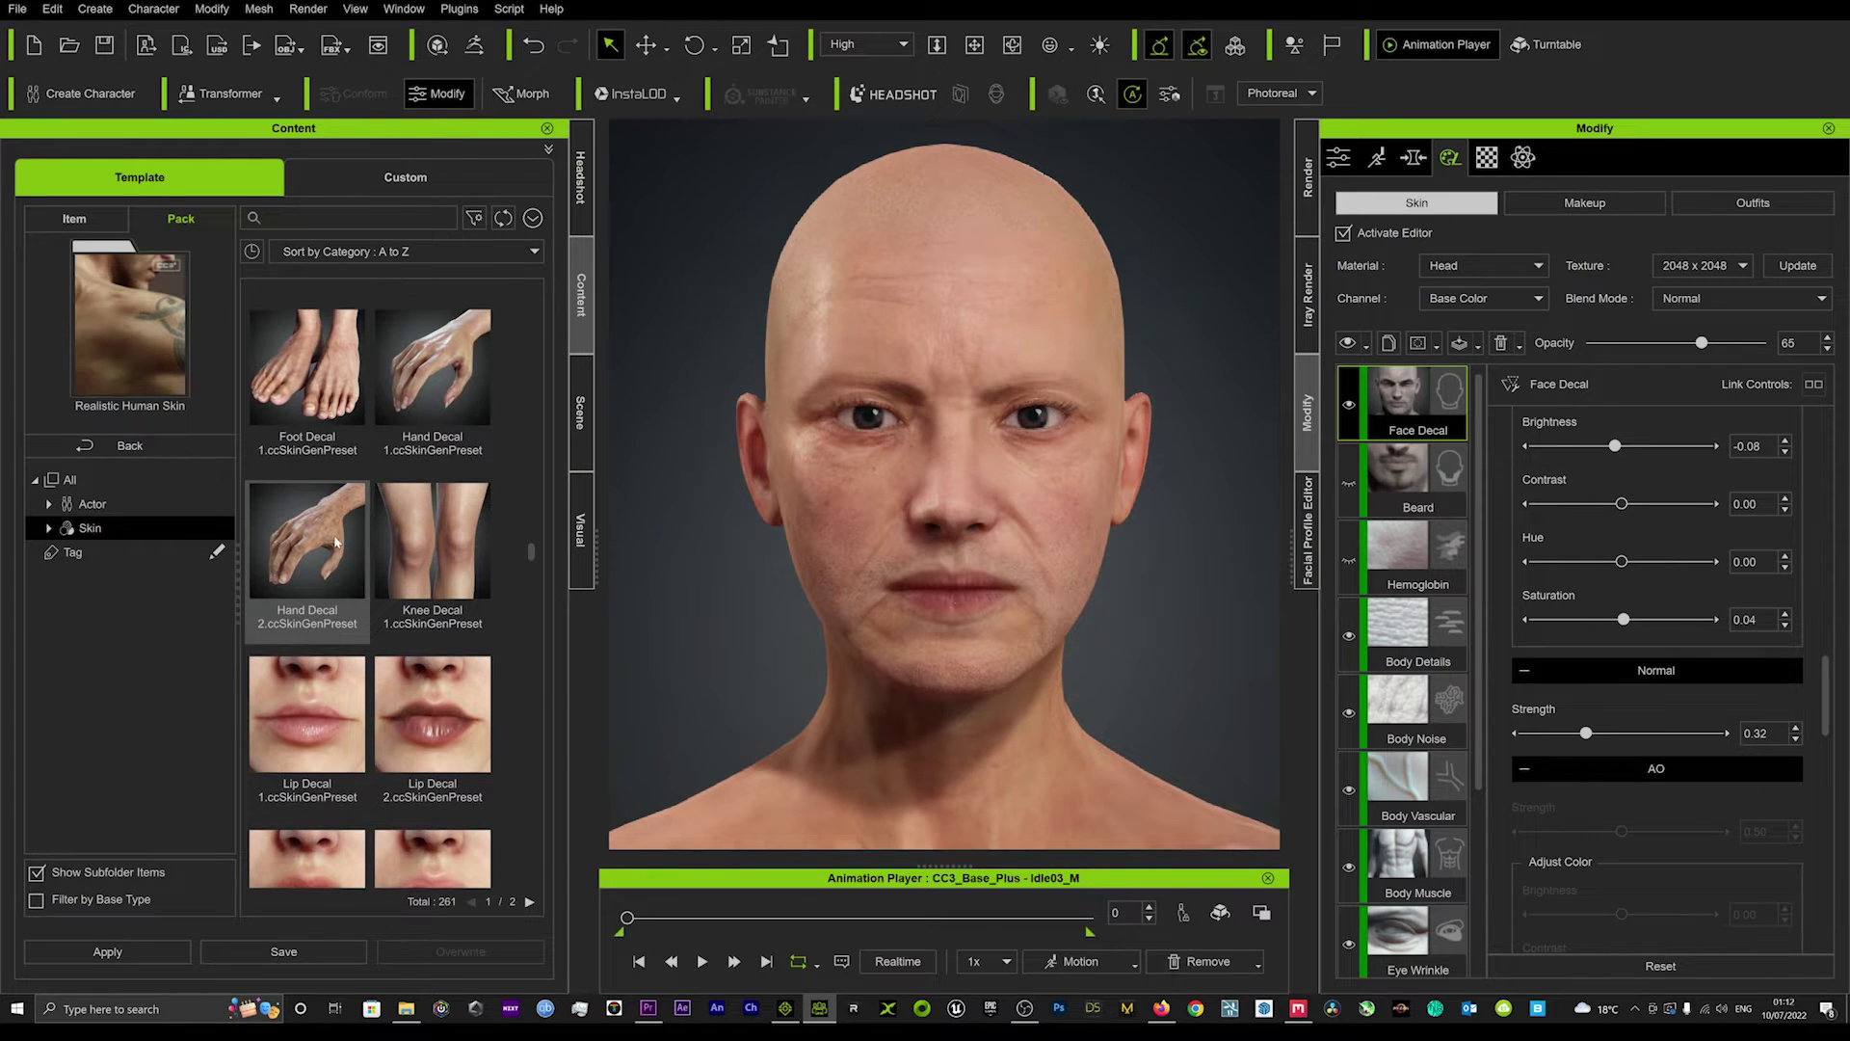
{"action": "scroll", "coordinate": [430, 491], "scroll_direction": "down", "scroll_amount": 1}
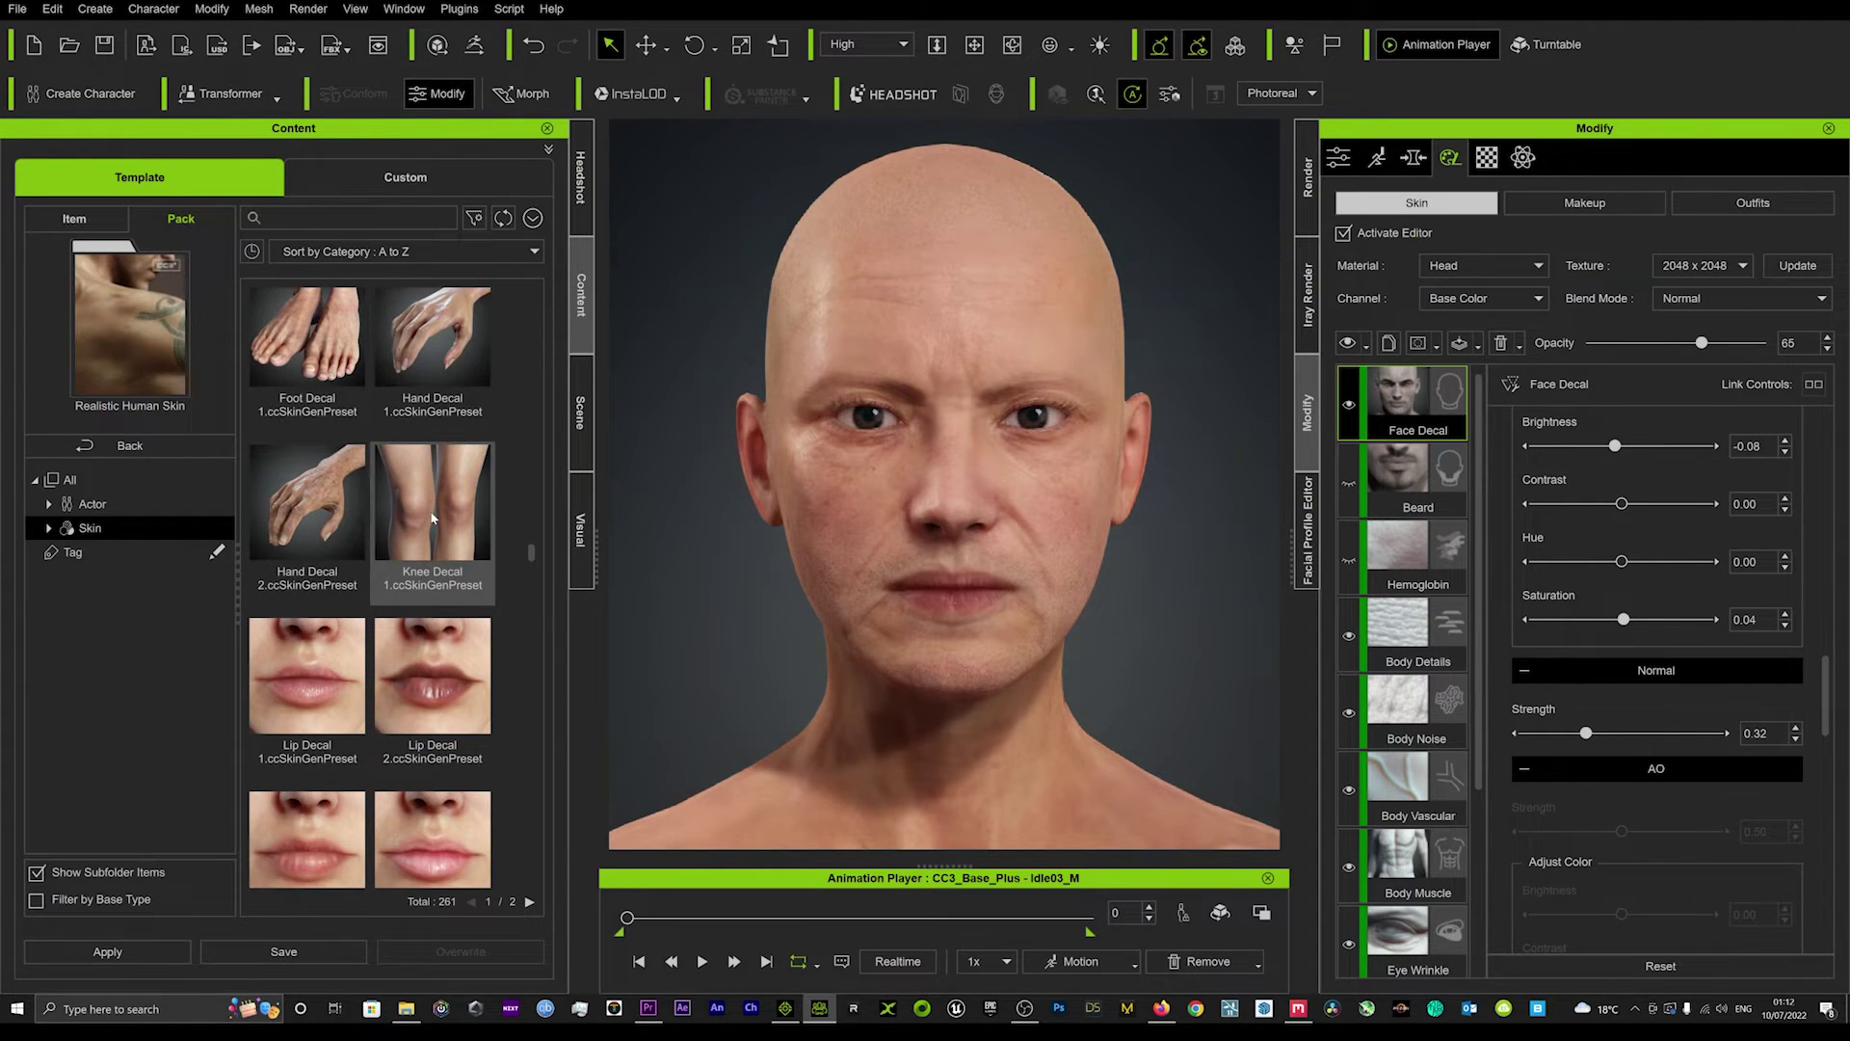
{"action": "scroll", "coordinate": [430, 500], "scroll_direction": "down", "scroll_amount": 2}
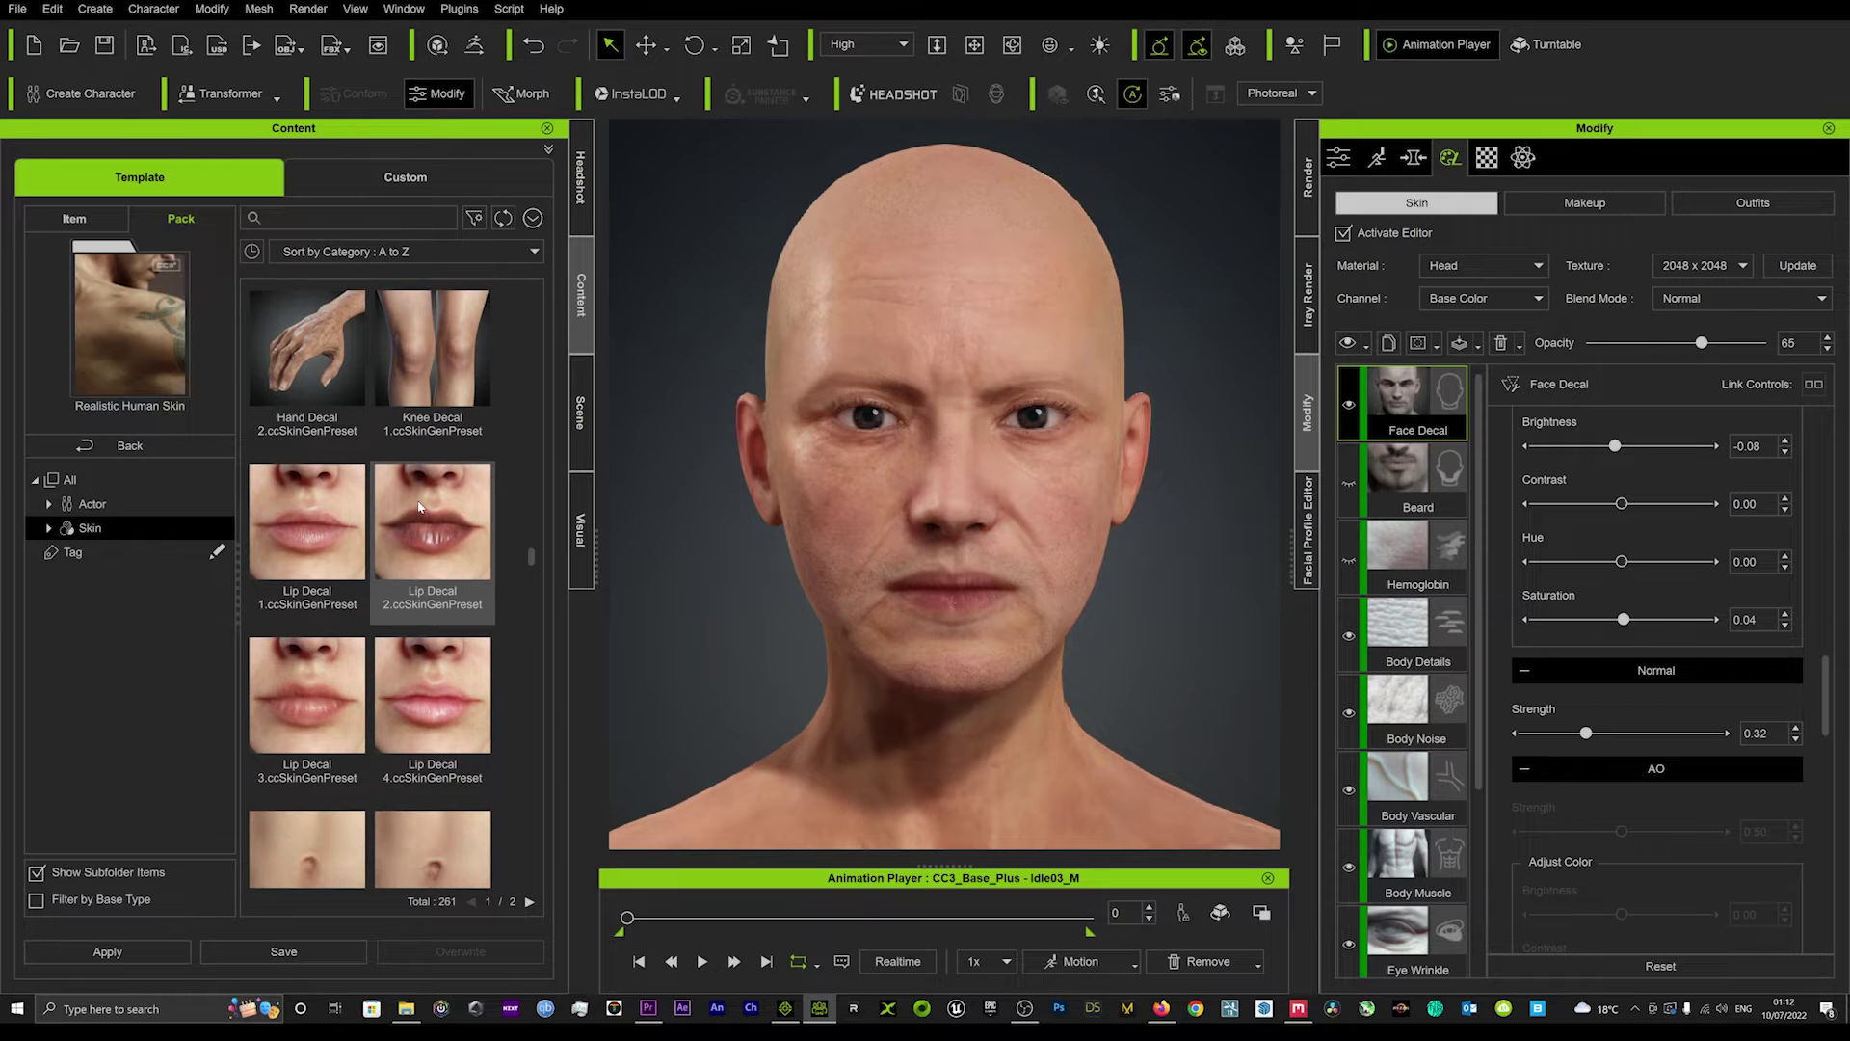
{"action": "scroll", "coordinate": [416, 515], "scroll_direction": "down", "scroll_amount": 1}
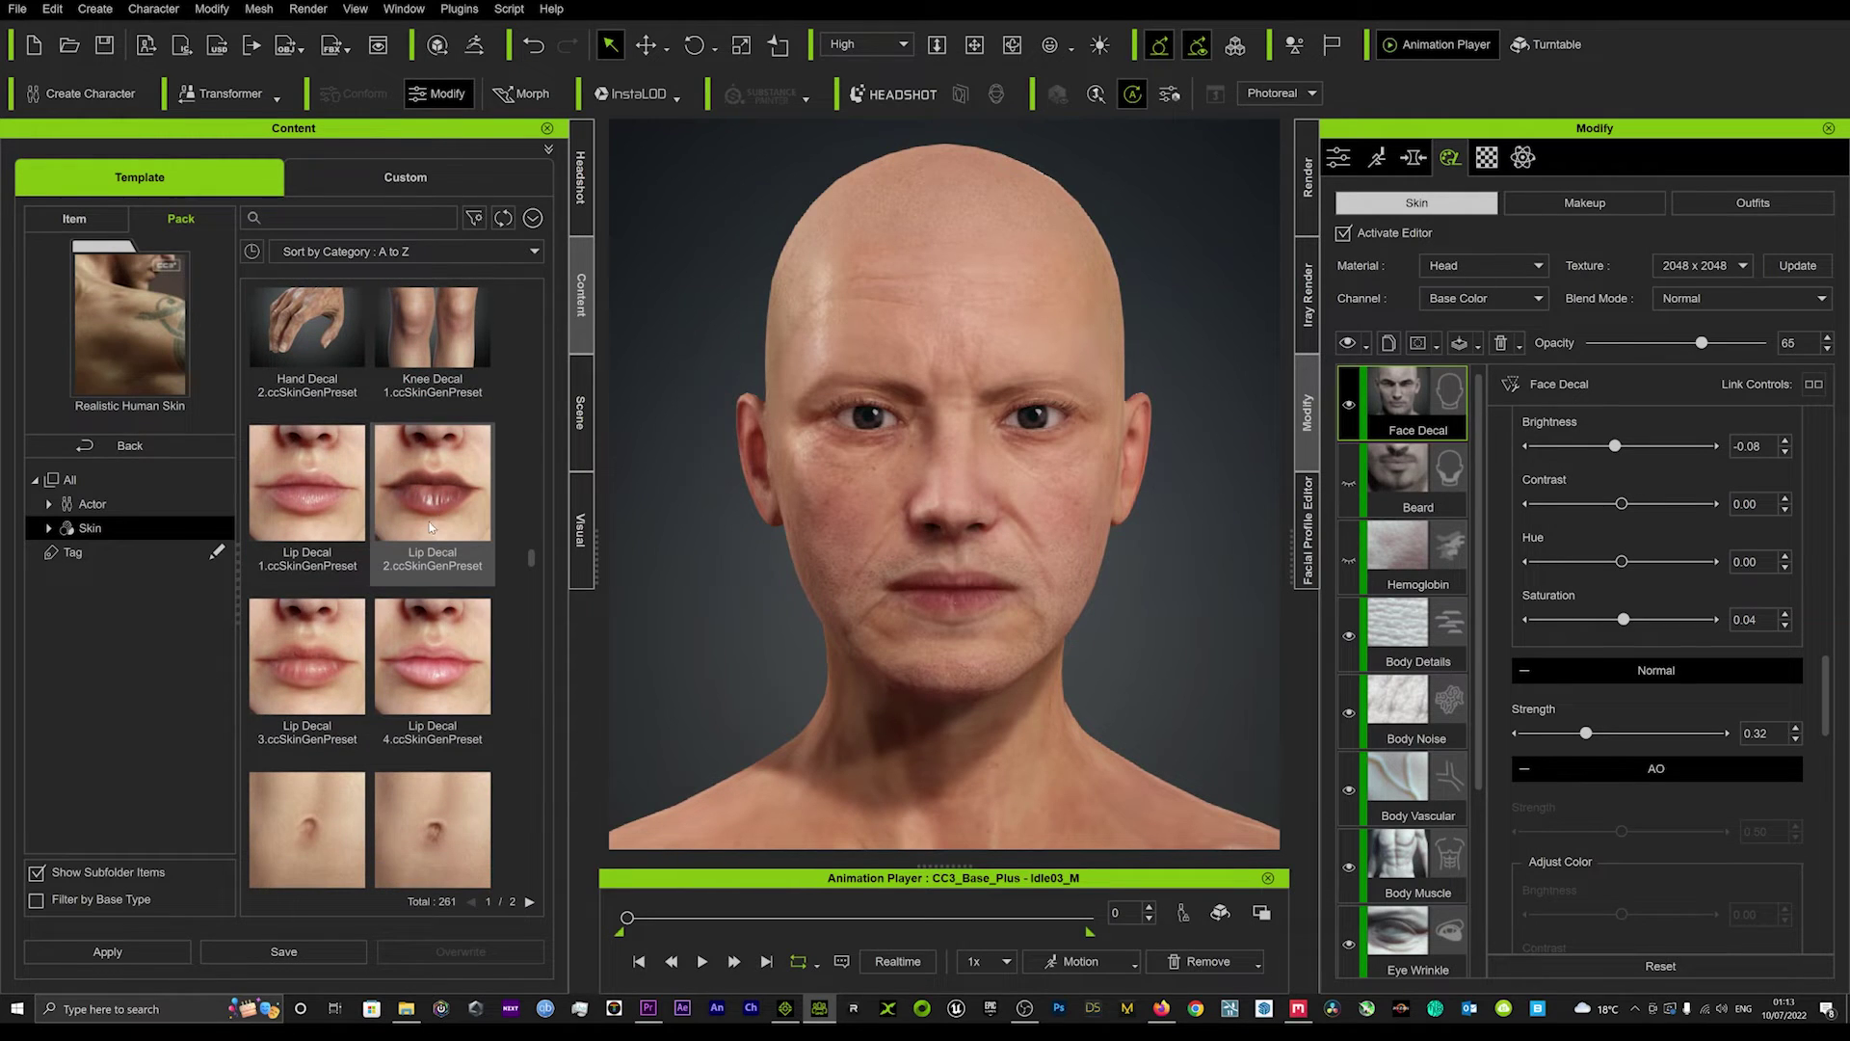
{"action": "scroll", "coordinate": [432, 522], "scroll_direction": "down", "scroll_amount": 1}
{"action": "double_click", "coordinate": [459, 472]}
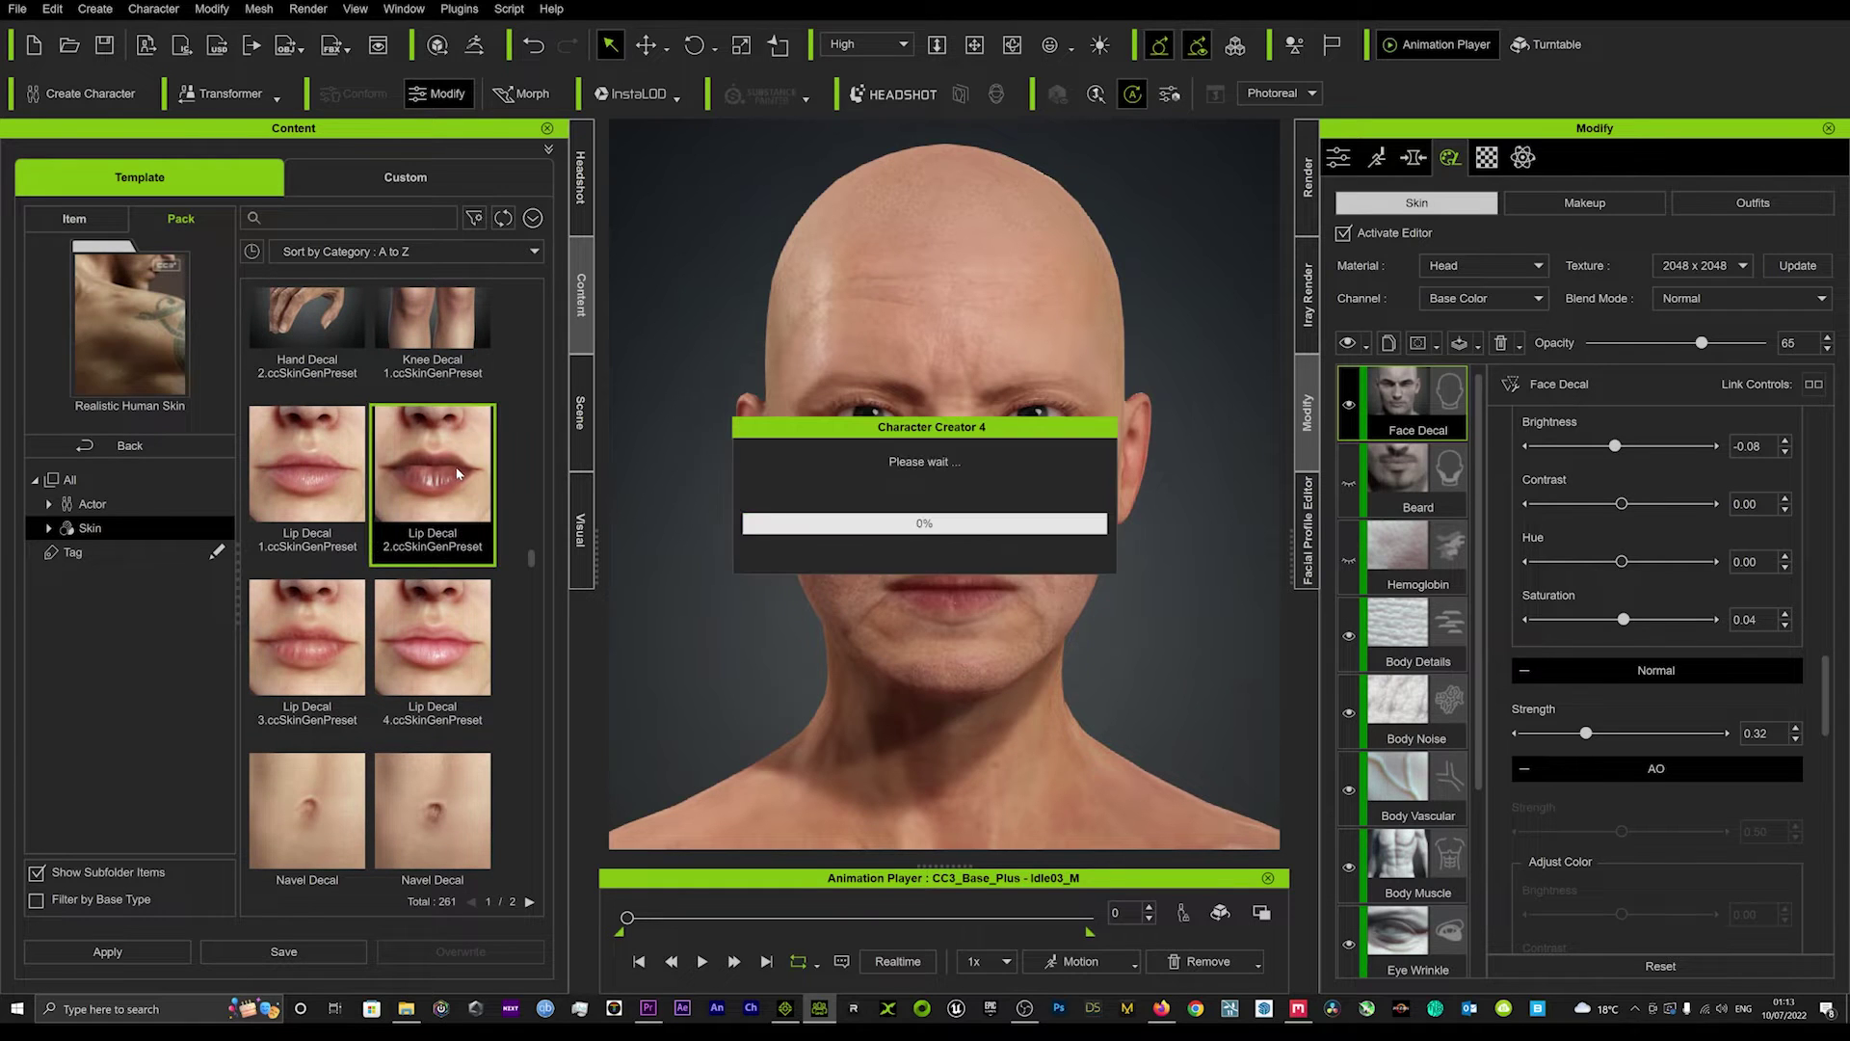
{"action": "left_click", "coordinate": [774, 537]}
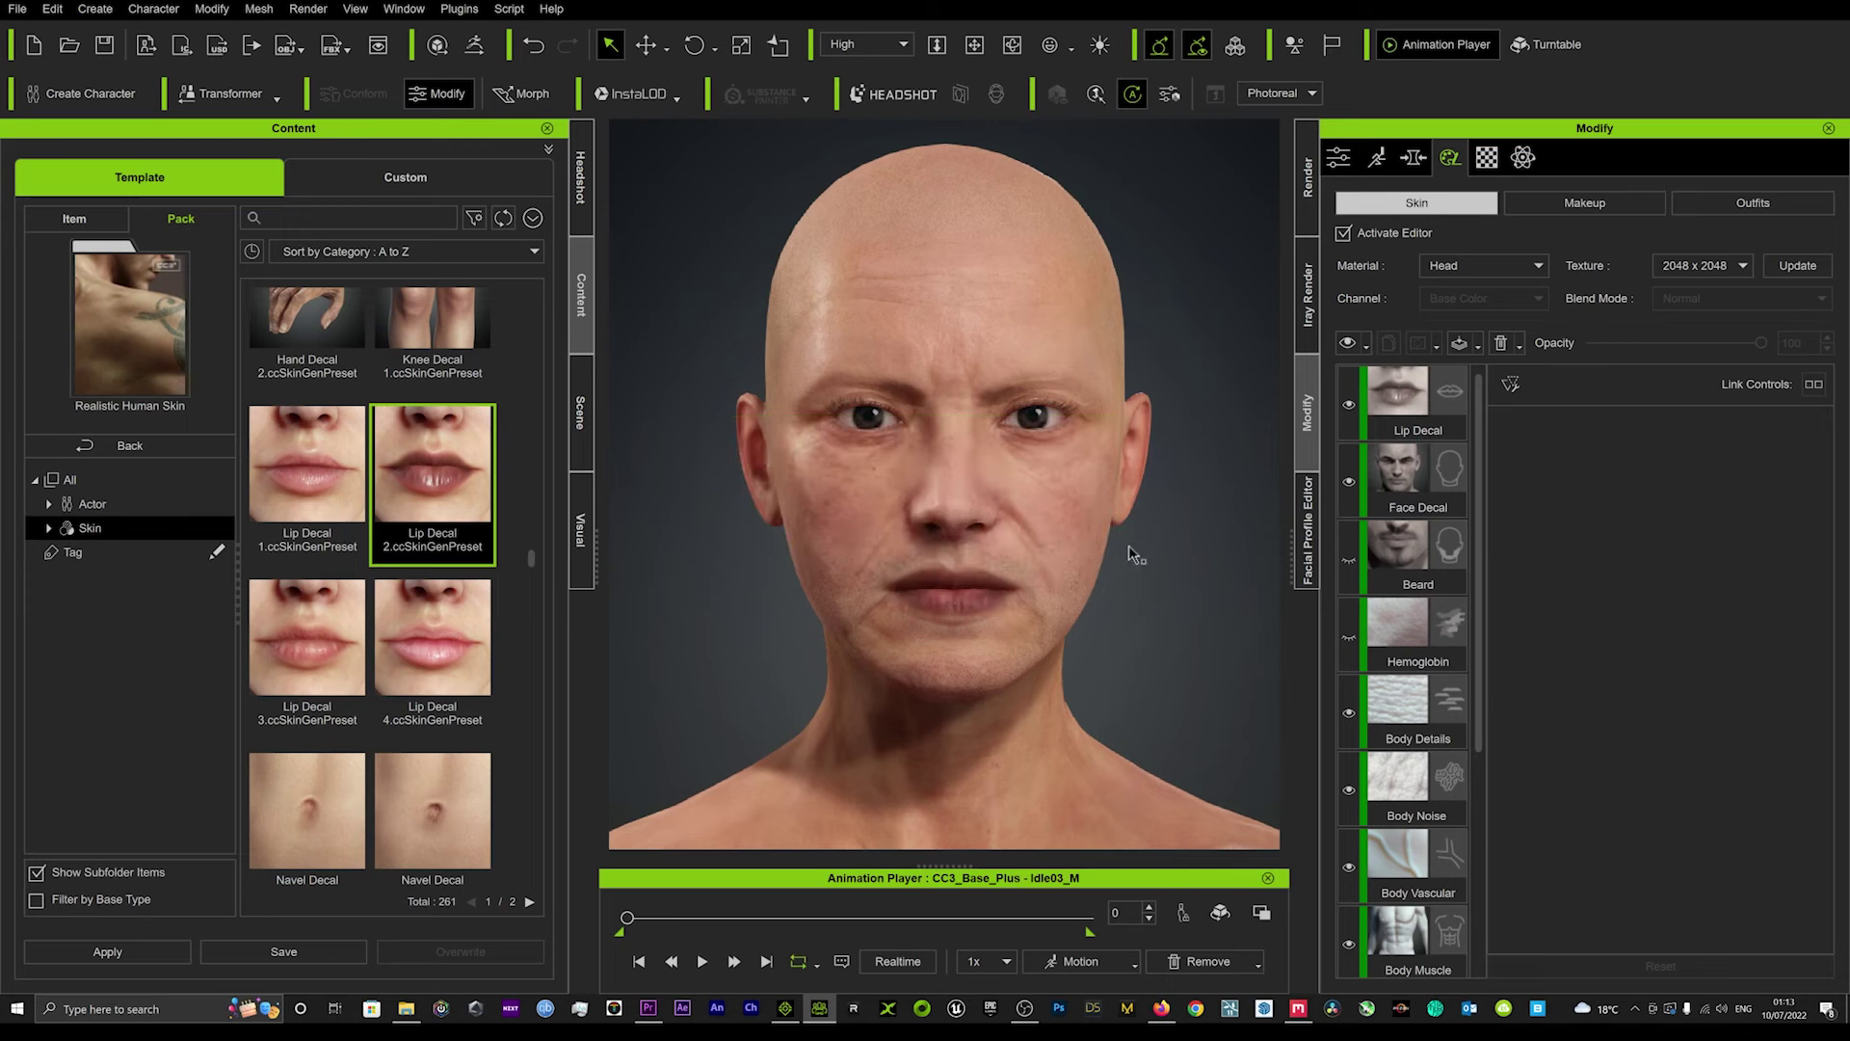
Step: Set the Lip Decal layer's opacity to 31 and compare the lips with and without the layer
{"action": "left_click", "coordinate": [1406, 393]}
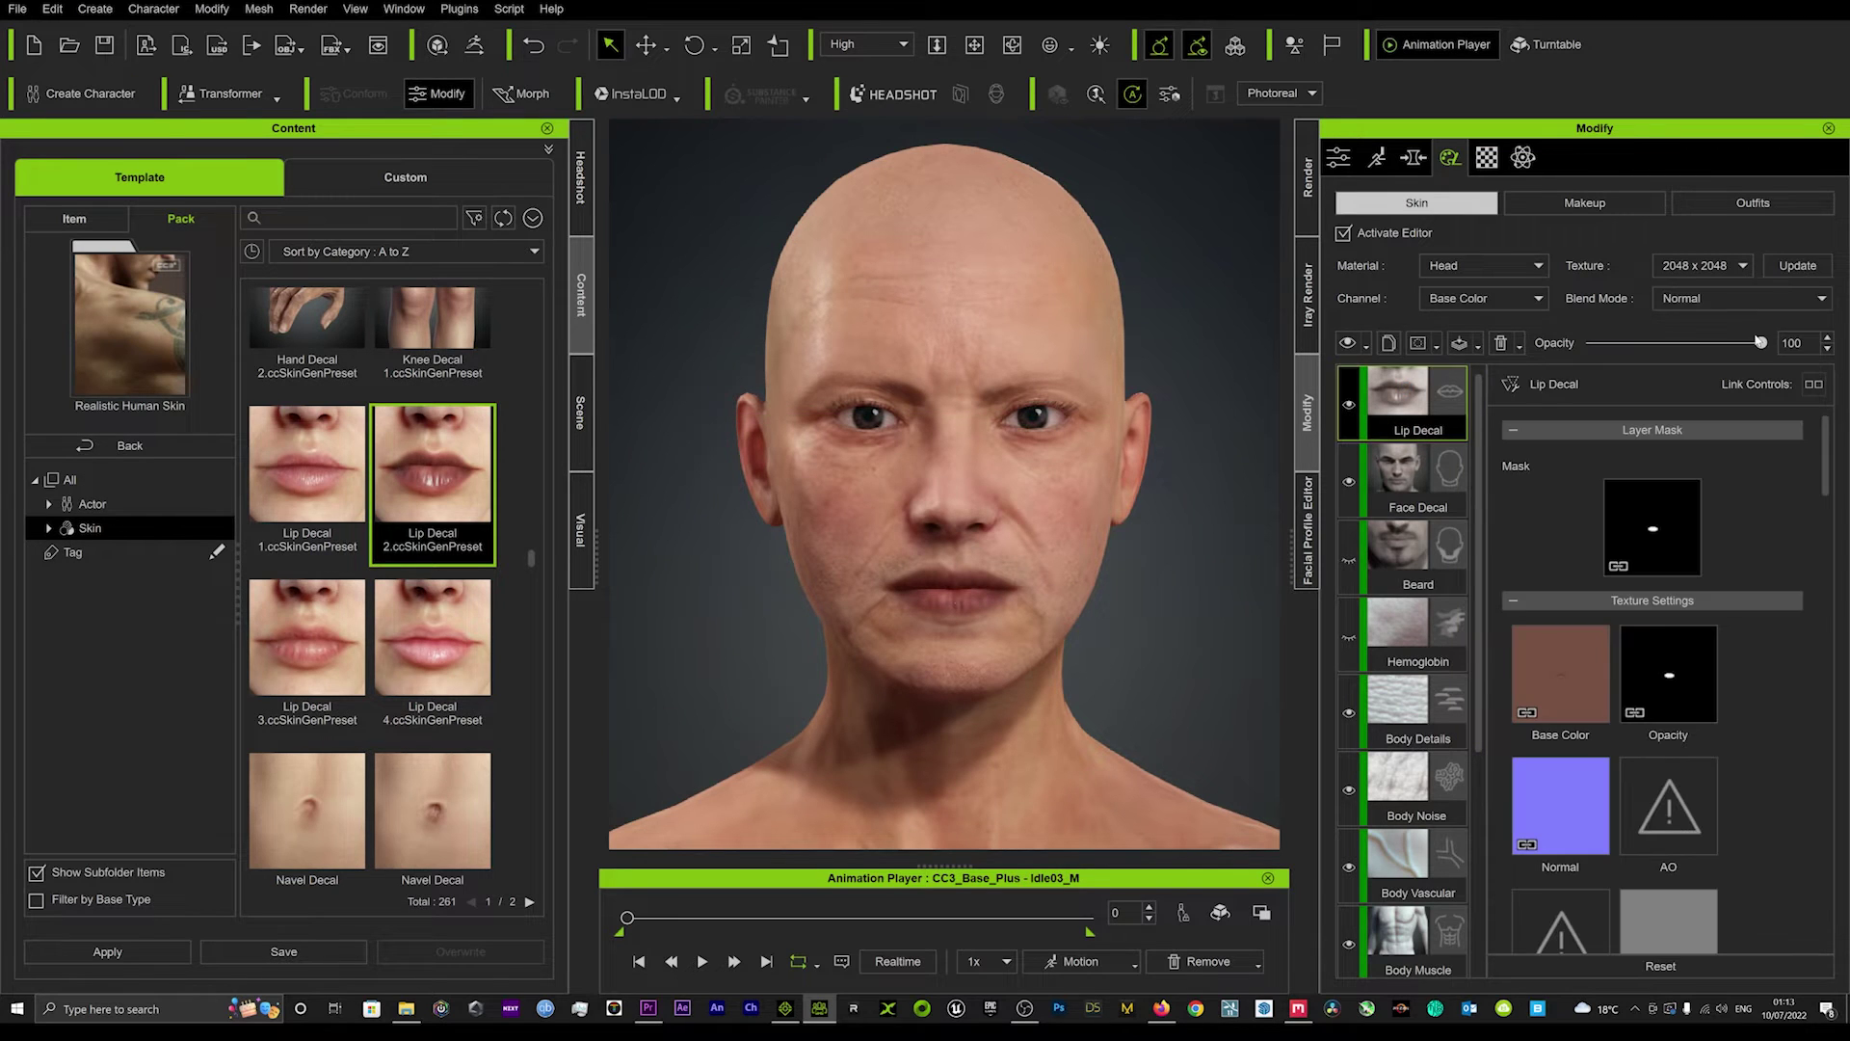
{"action": "left_click_drag", "start_coordinate": [1760, 345], "coordinate": [1643, 349]}
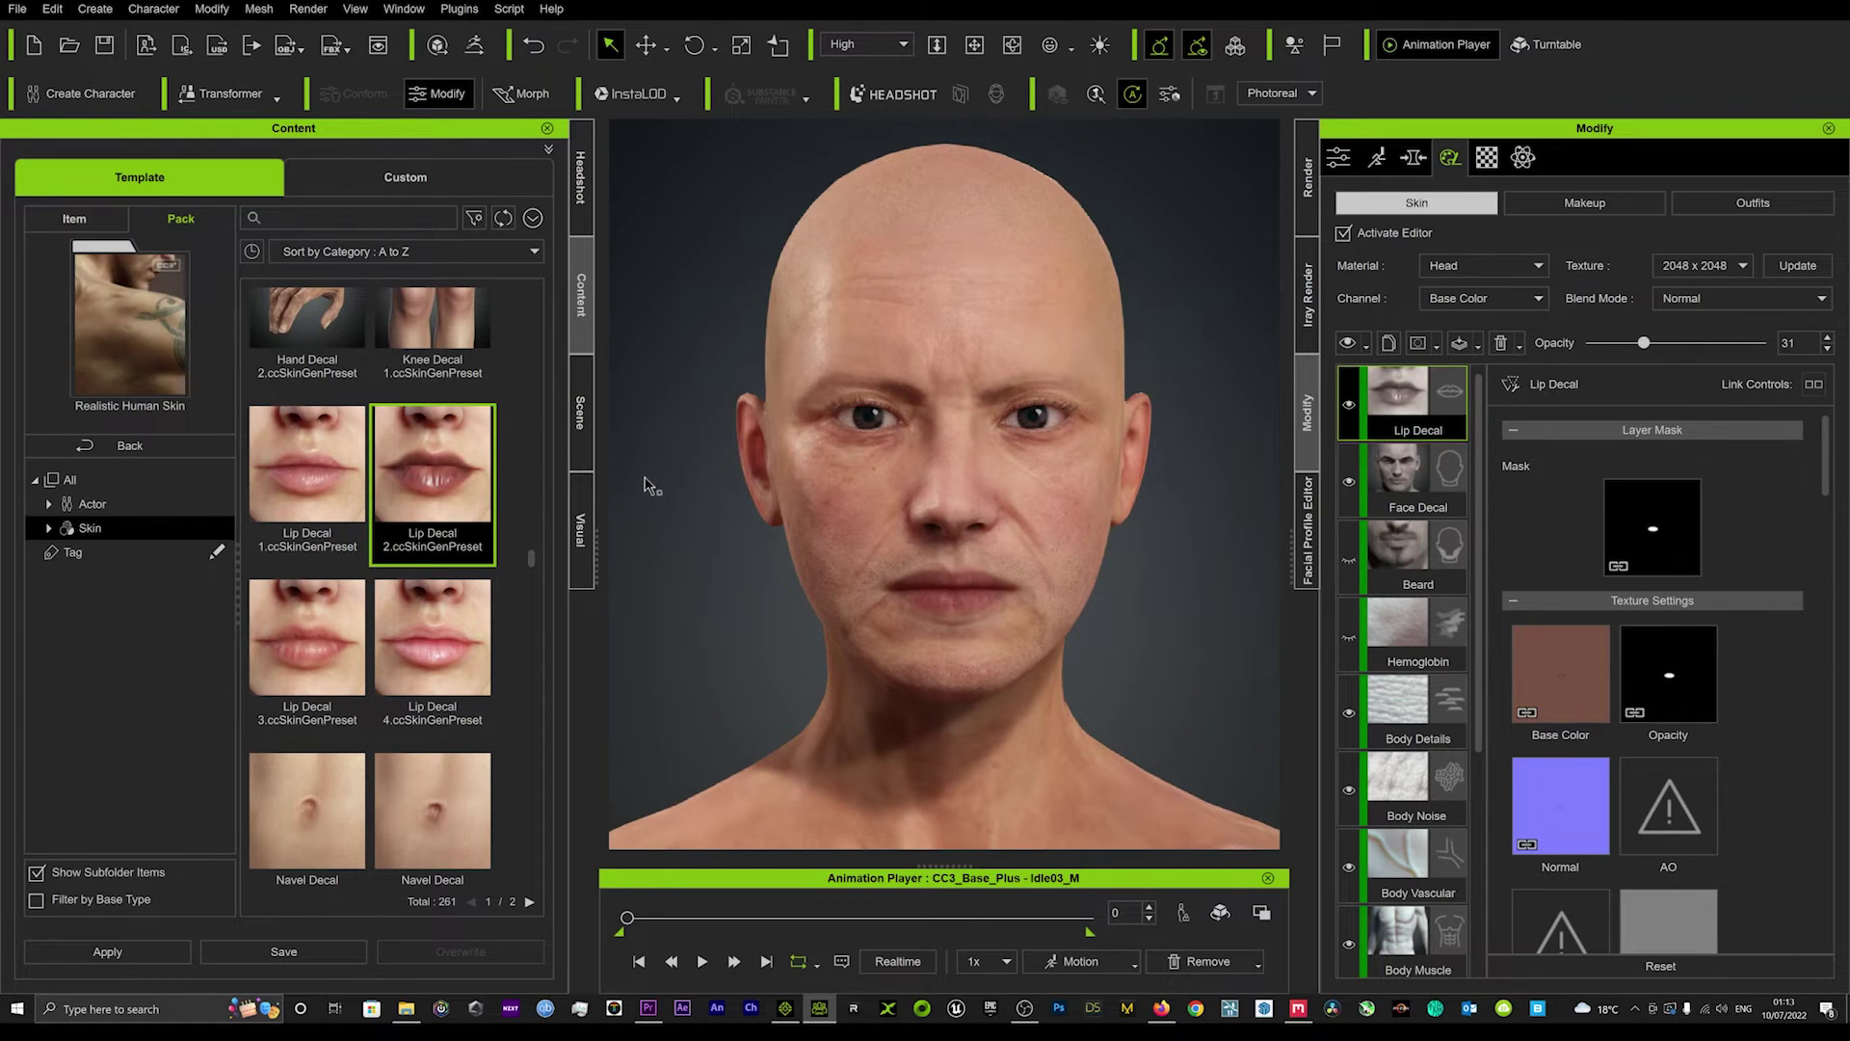
{"action": "left_click", "coordinate": [1348, 405]}
{"action": "left_click", "coordinate": [1348, 406]}
{"action": "left_click", "coordinate": [1348, 407]}
{"action": "left_click", "coordinate": [1349, 407]}
{"action": "left_click", "coordinate": [1348, 407]}
{"action": "left_click", "coordinate": [1348, 406]}
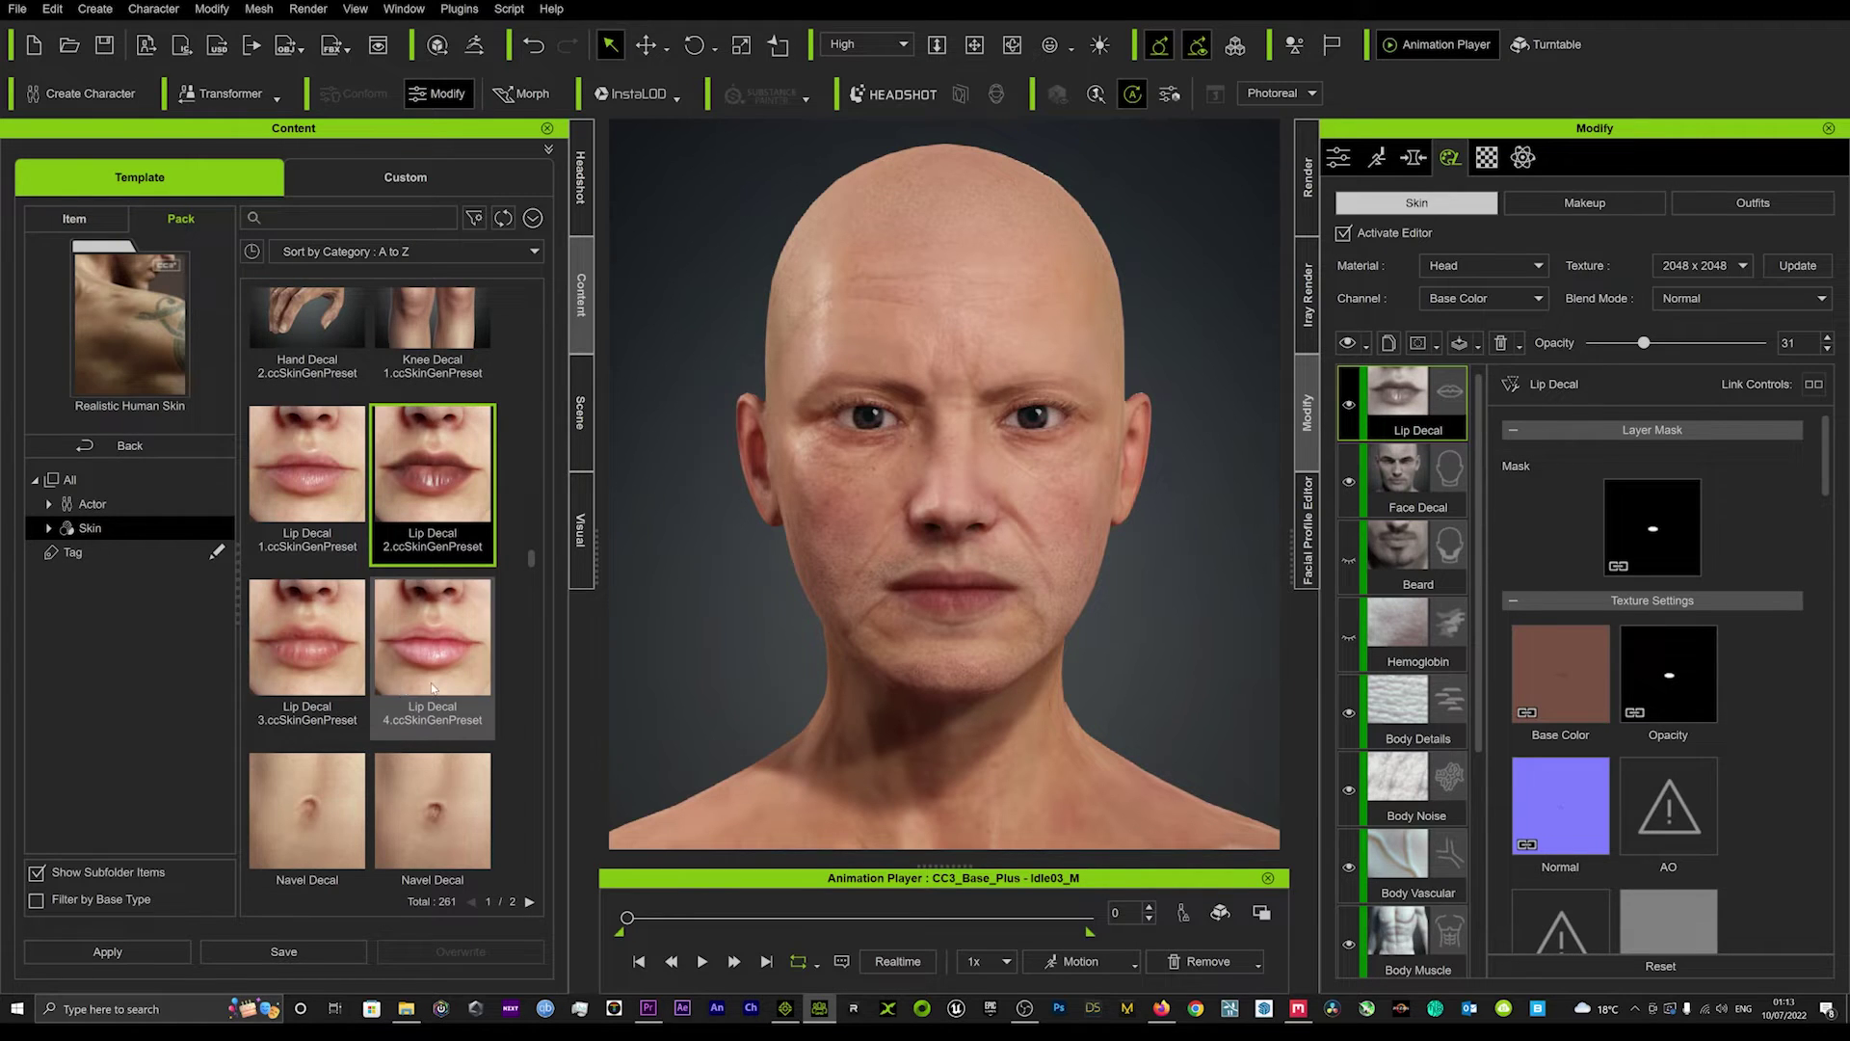
Step: Add the Uneven Face SkinGen preset as a new skin layer and set the Uneven Color layer's opacity to 23
{"action": "scroll", "coordinate": [376, 646], "scroll_direction": "down", "scroll_amount": 4}
{"action": "scroll", "coordinate": [374, 640], "scroll_direction": "down", "scroll_amount": 2}
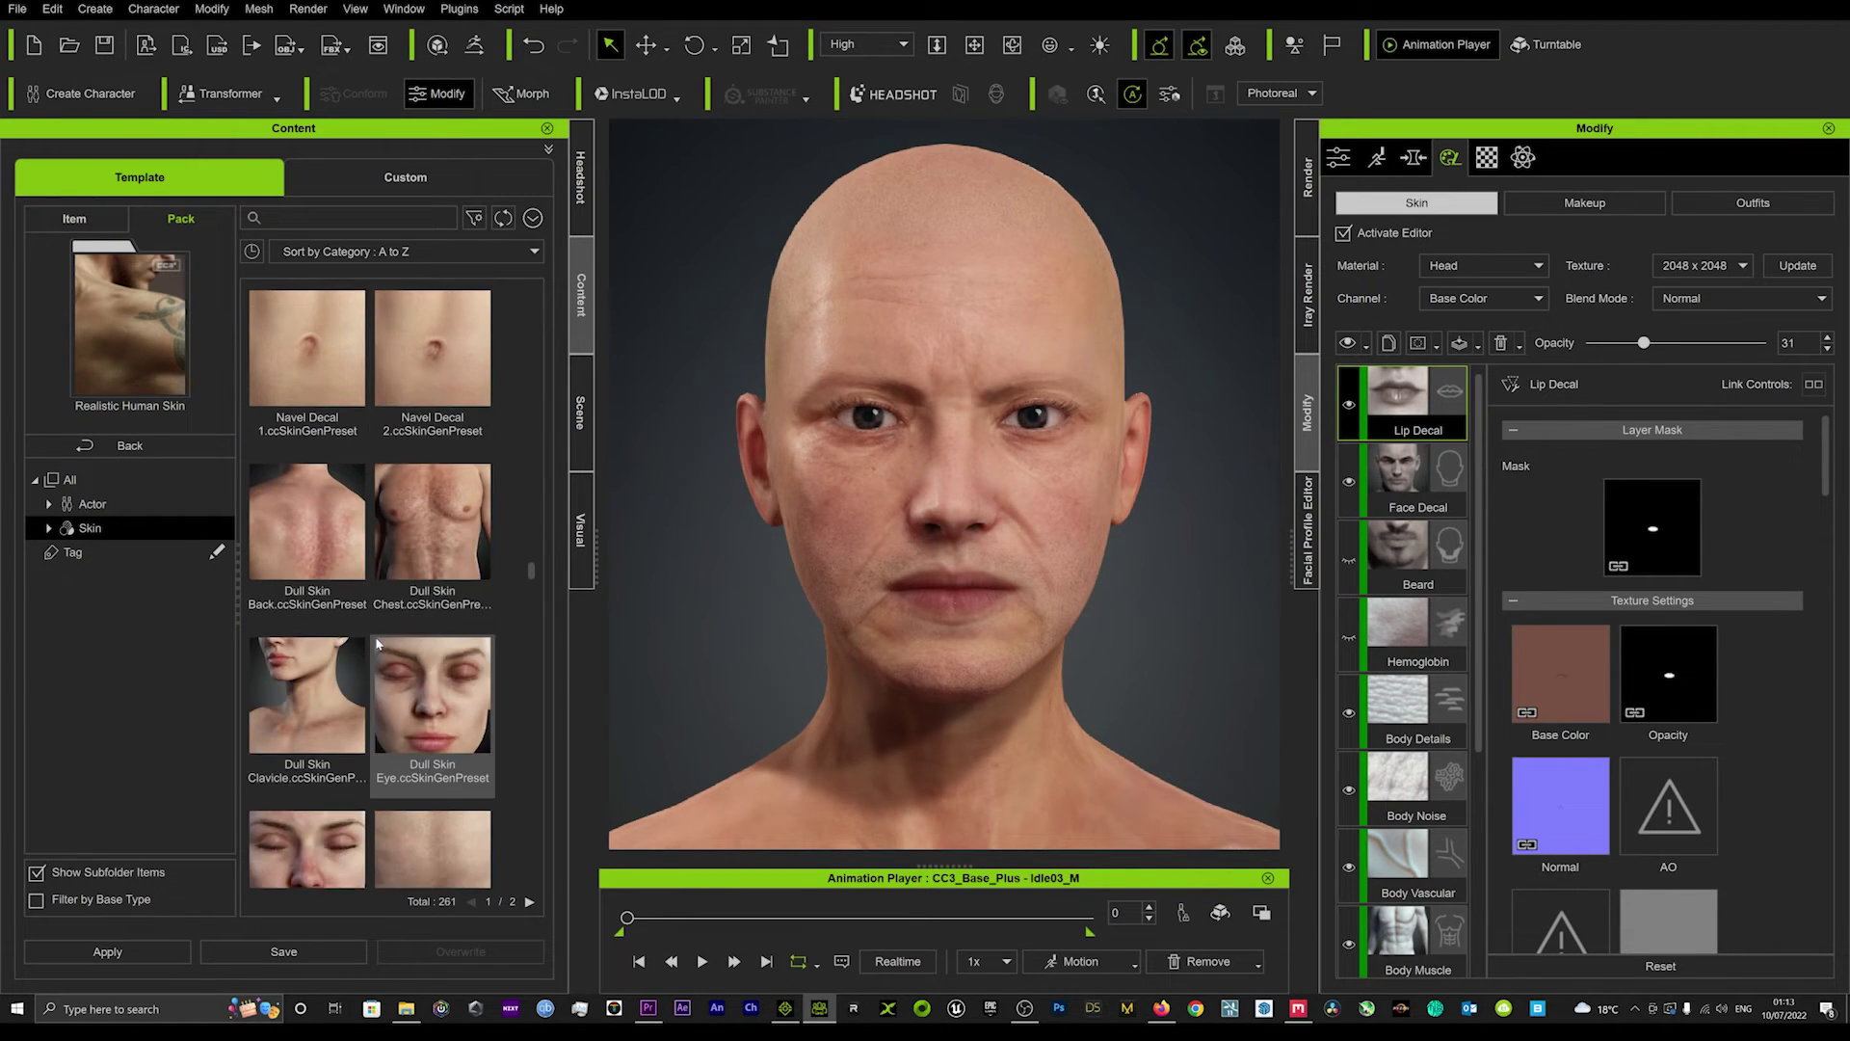
{"action": "scroll", "coordinate": [368, 559], "scroll_direction": "down", "scroll_amount": 2}
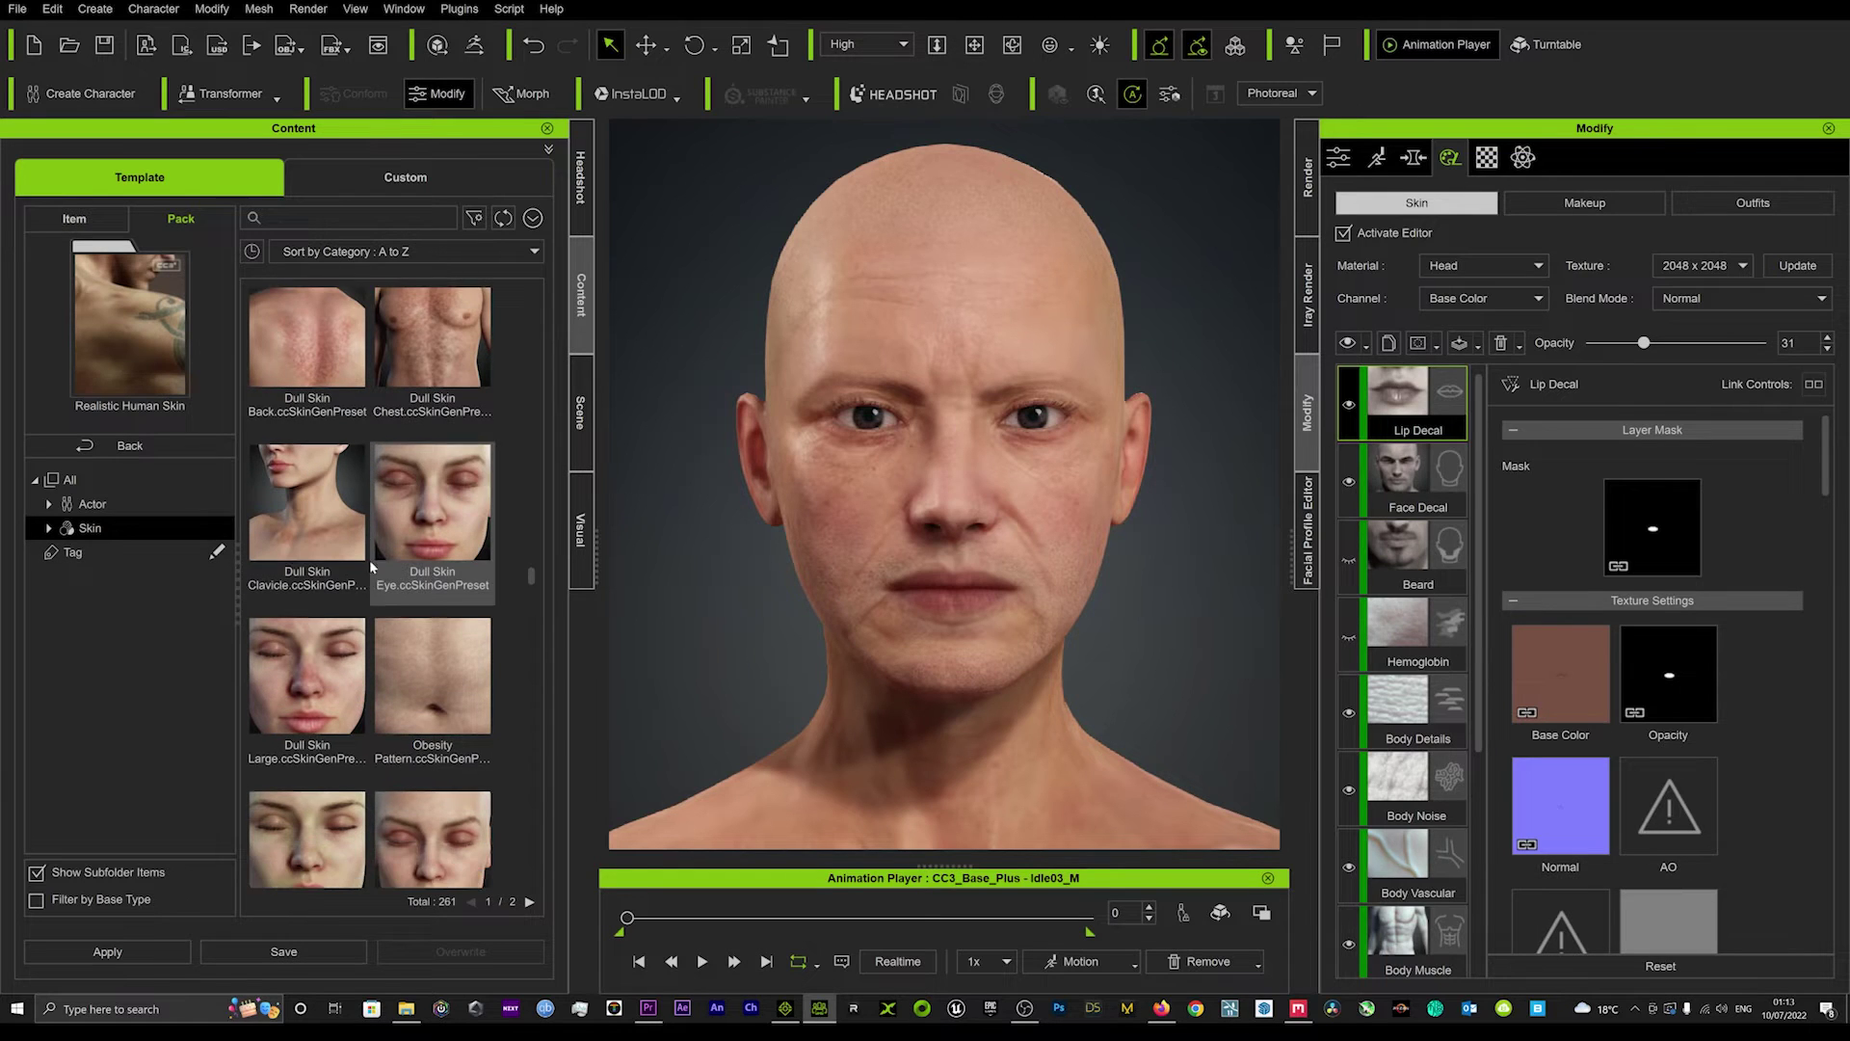
{"action": "scroll", "coordinate": [404, 559], "scroll_direction": "down", "scroll_amount": 1}
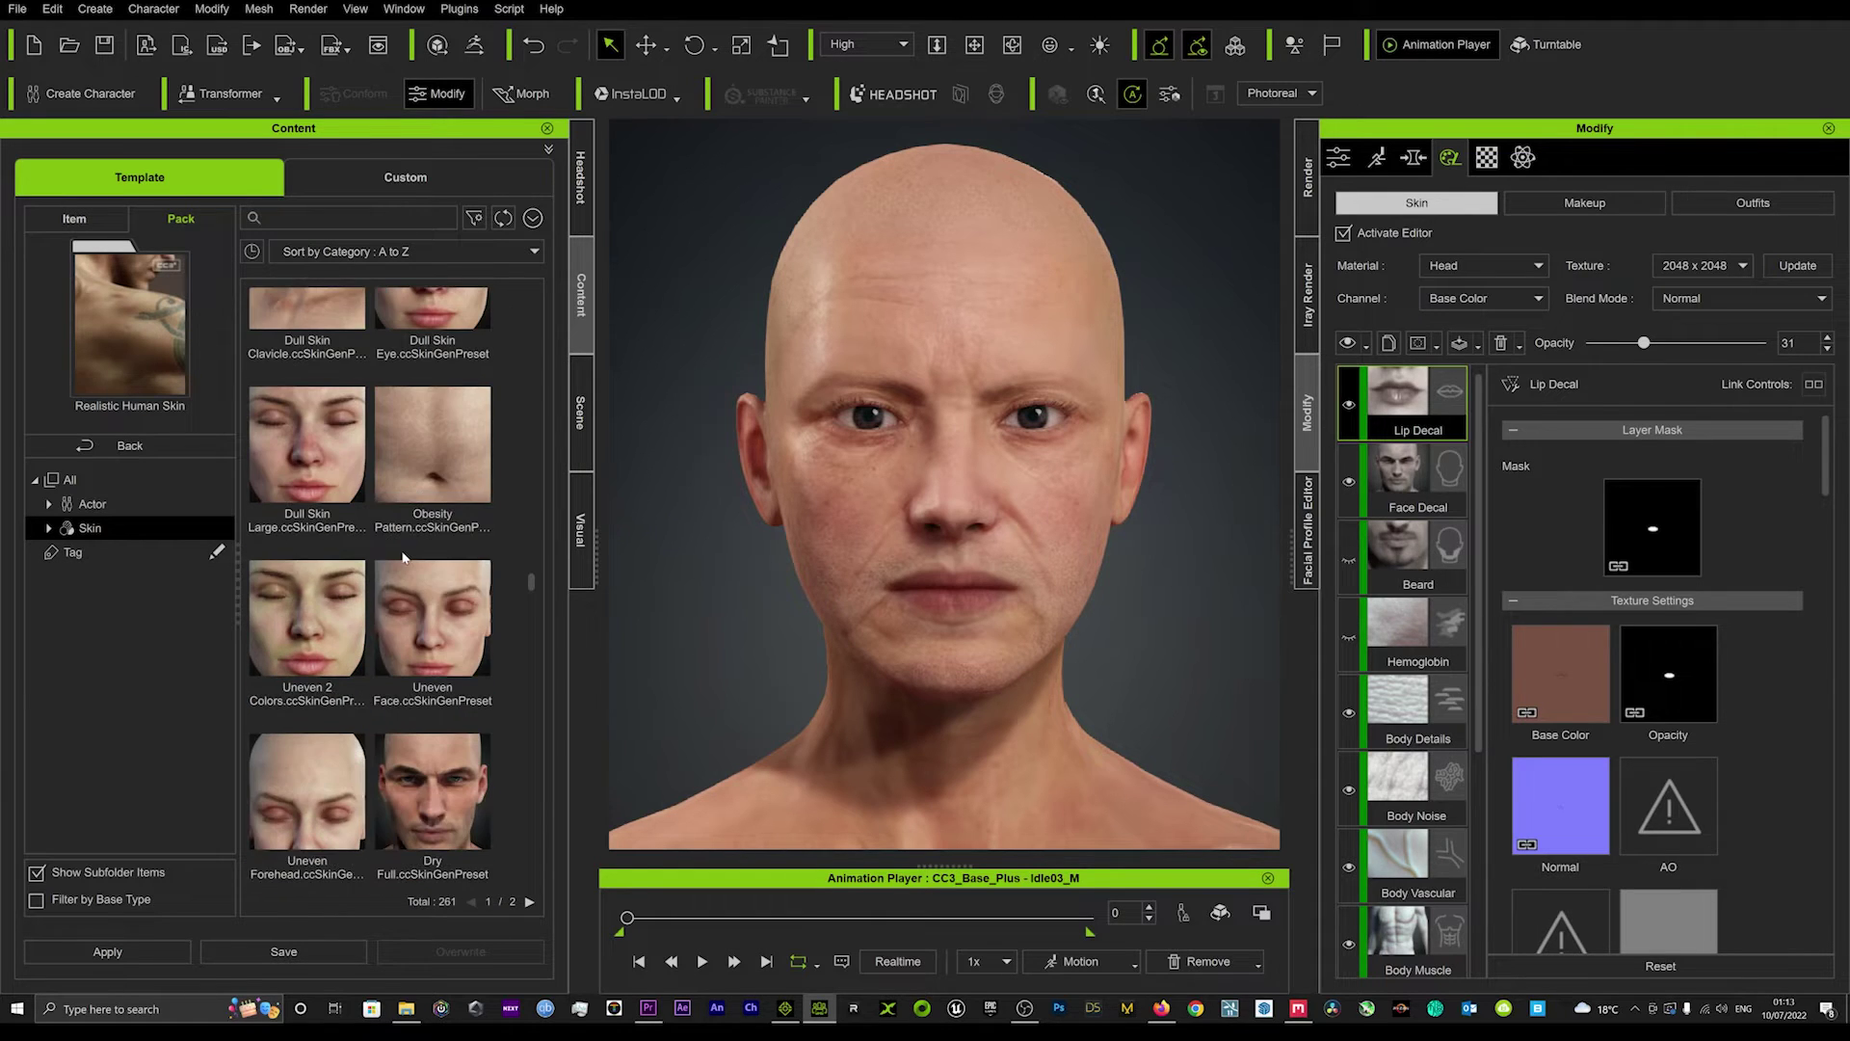
{"action": "double_click", "coordinate": [441, 629]}
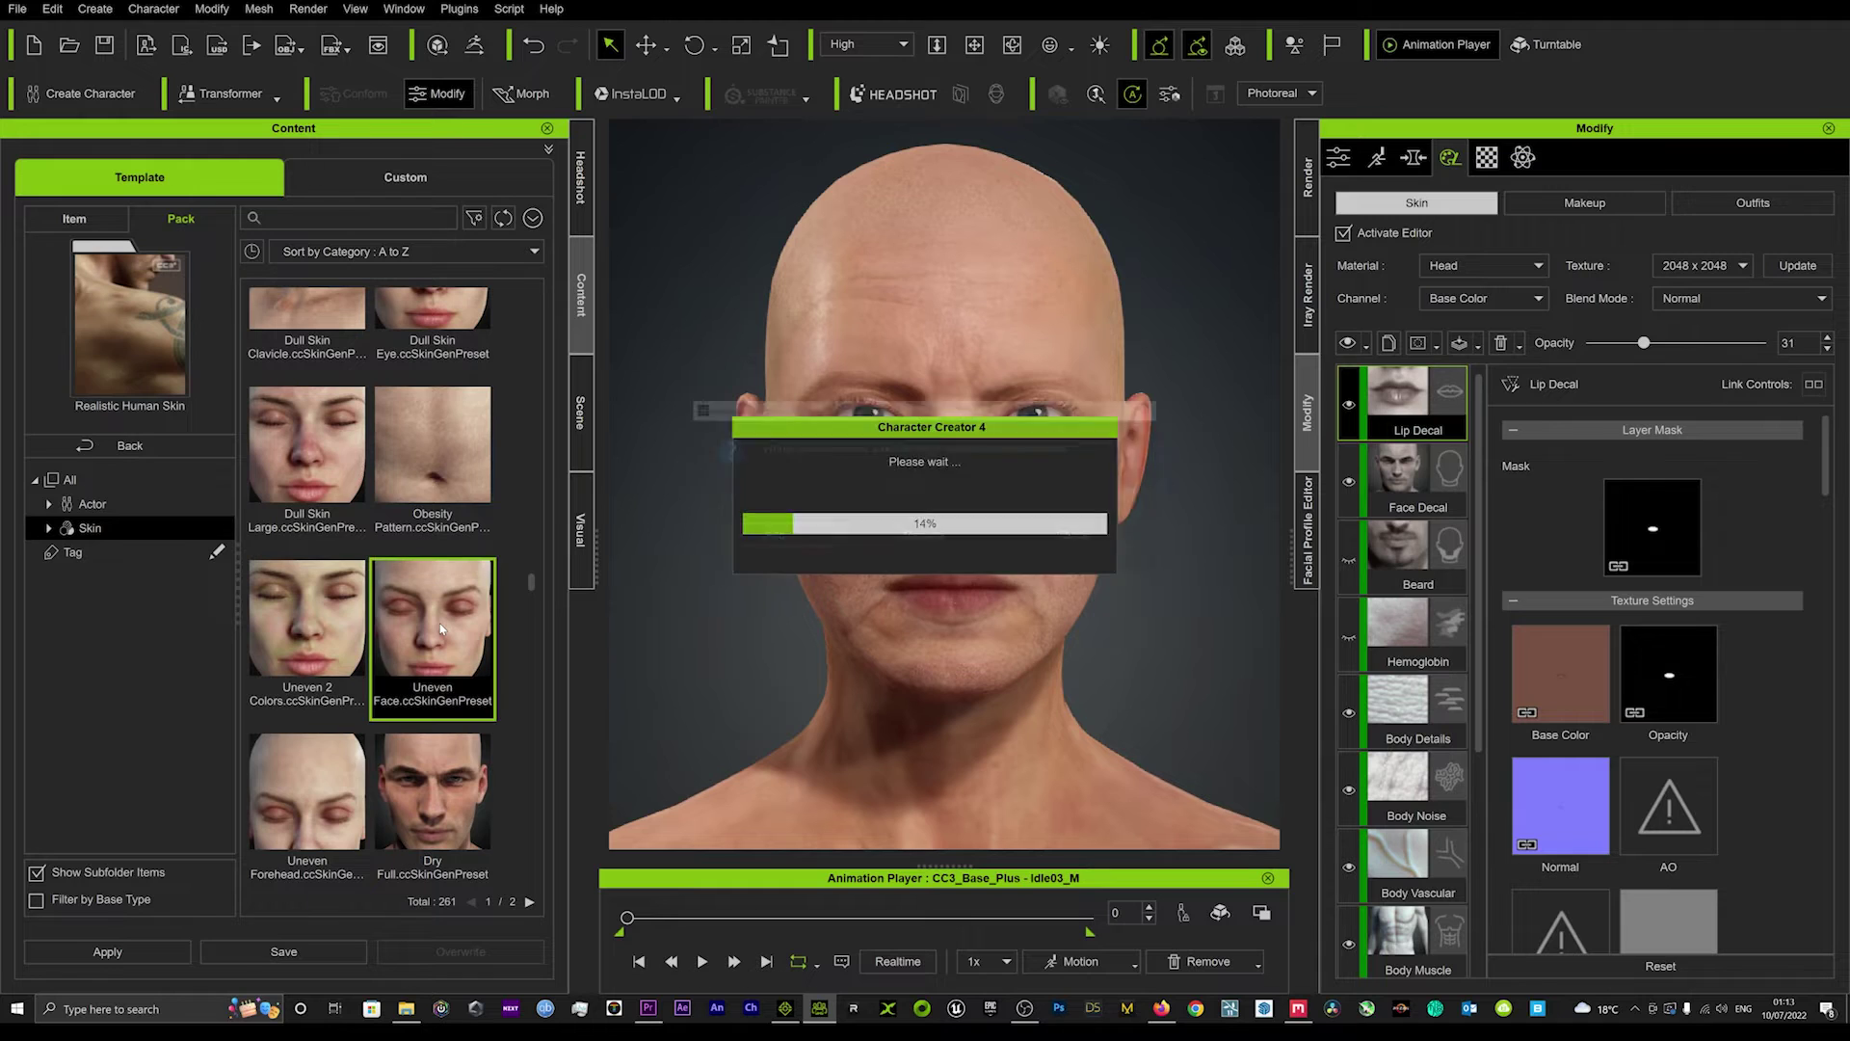
{"action": "left_click", "coordinate": [746, 540]}
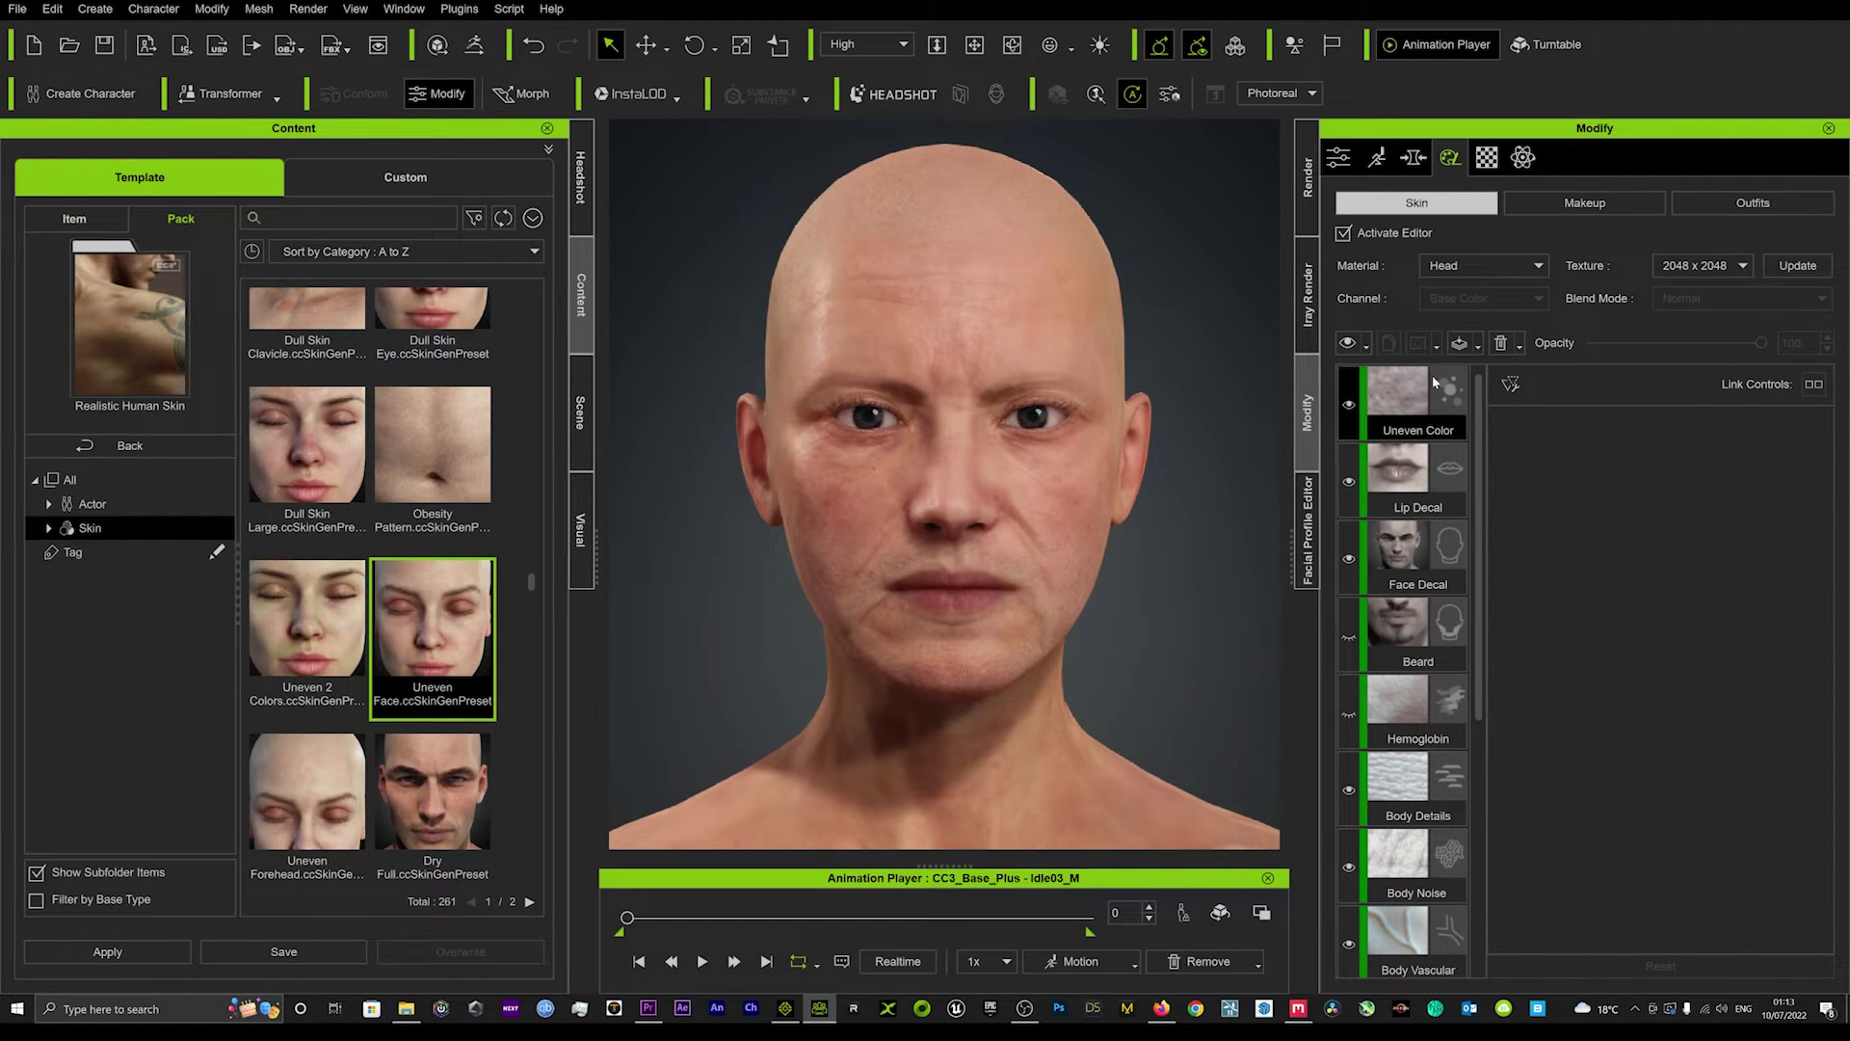
{"action": "left_click", "coordinate": [1348, 405]}
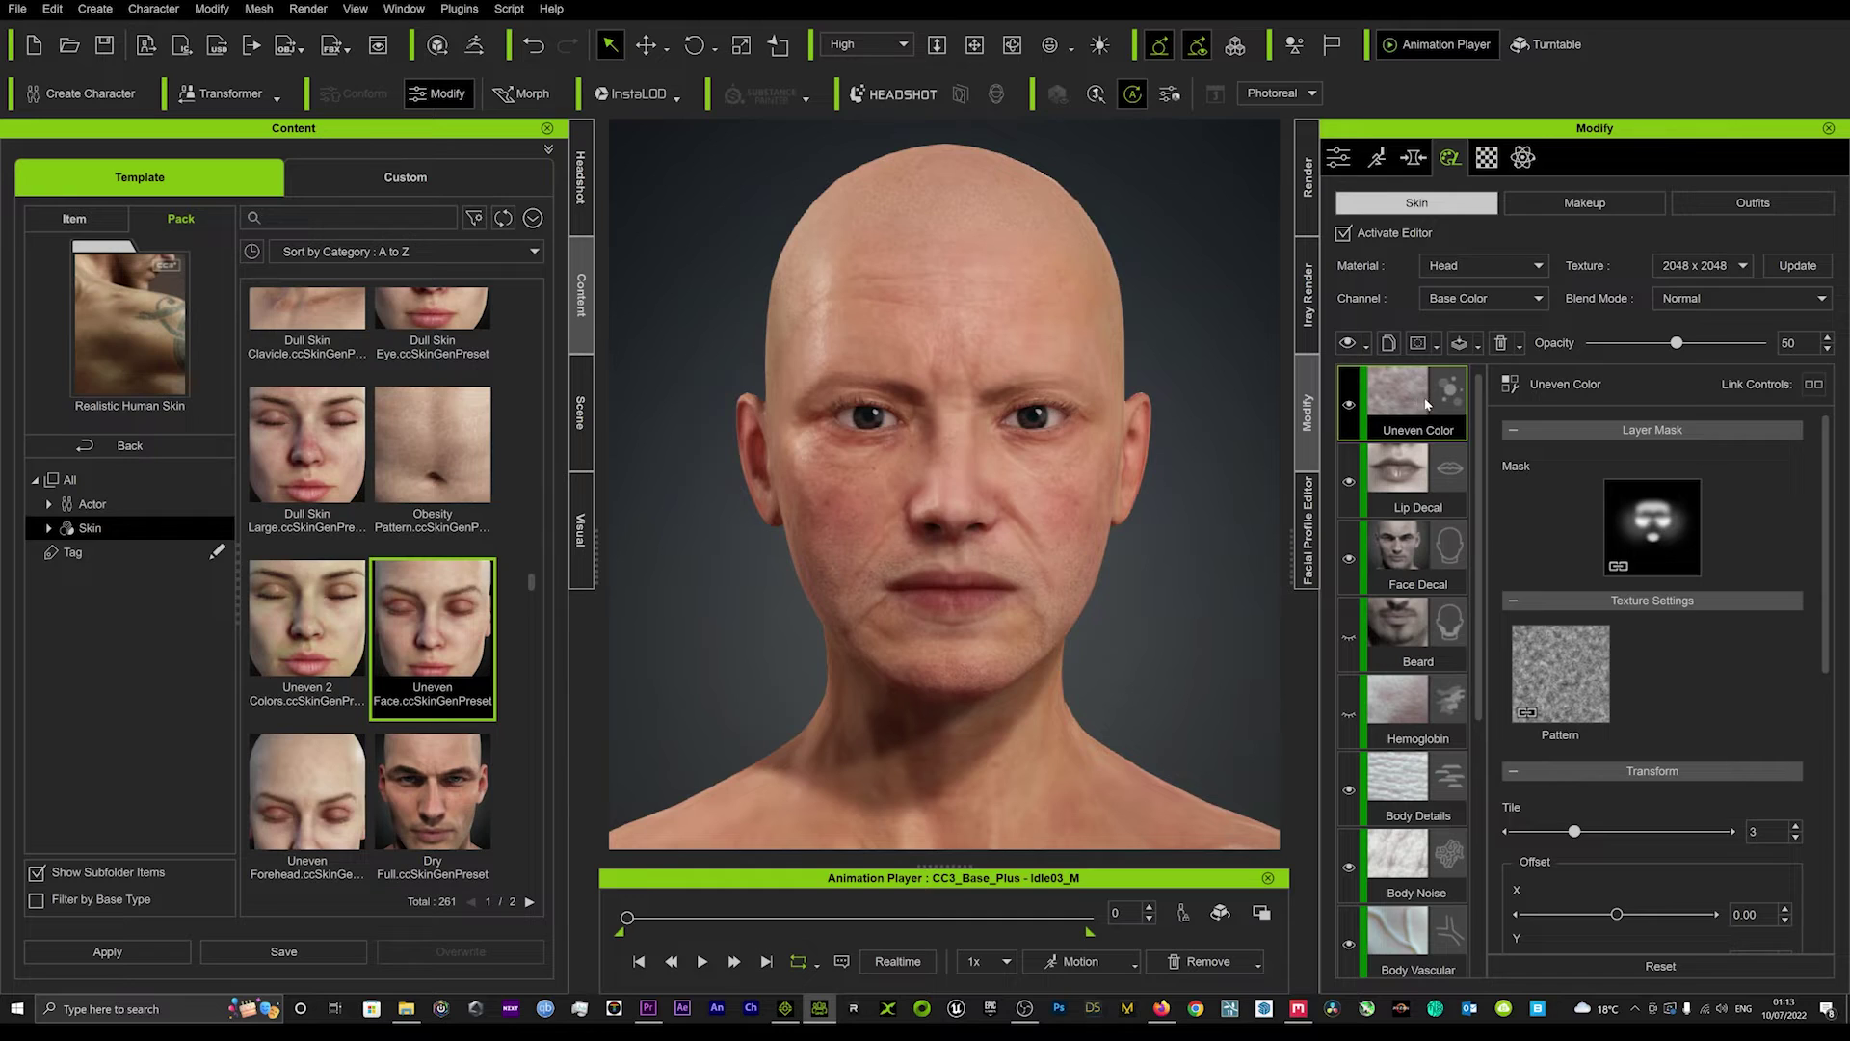
{"action": "left_click_drag", "start_coordinate": [1677, 343], "coordinate": [1630, 347]}
Step: Add the Oily Forehead SkinGen preset as a new skin layer and set the Oily layer's opacity to 23
{"action": "scroll", "coordinate": [368, 680], "scroll_direction": "down", "scroll_amount": 3}
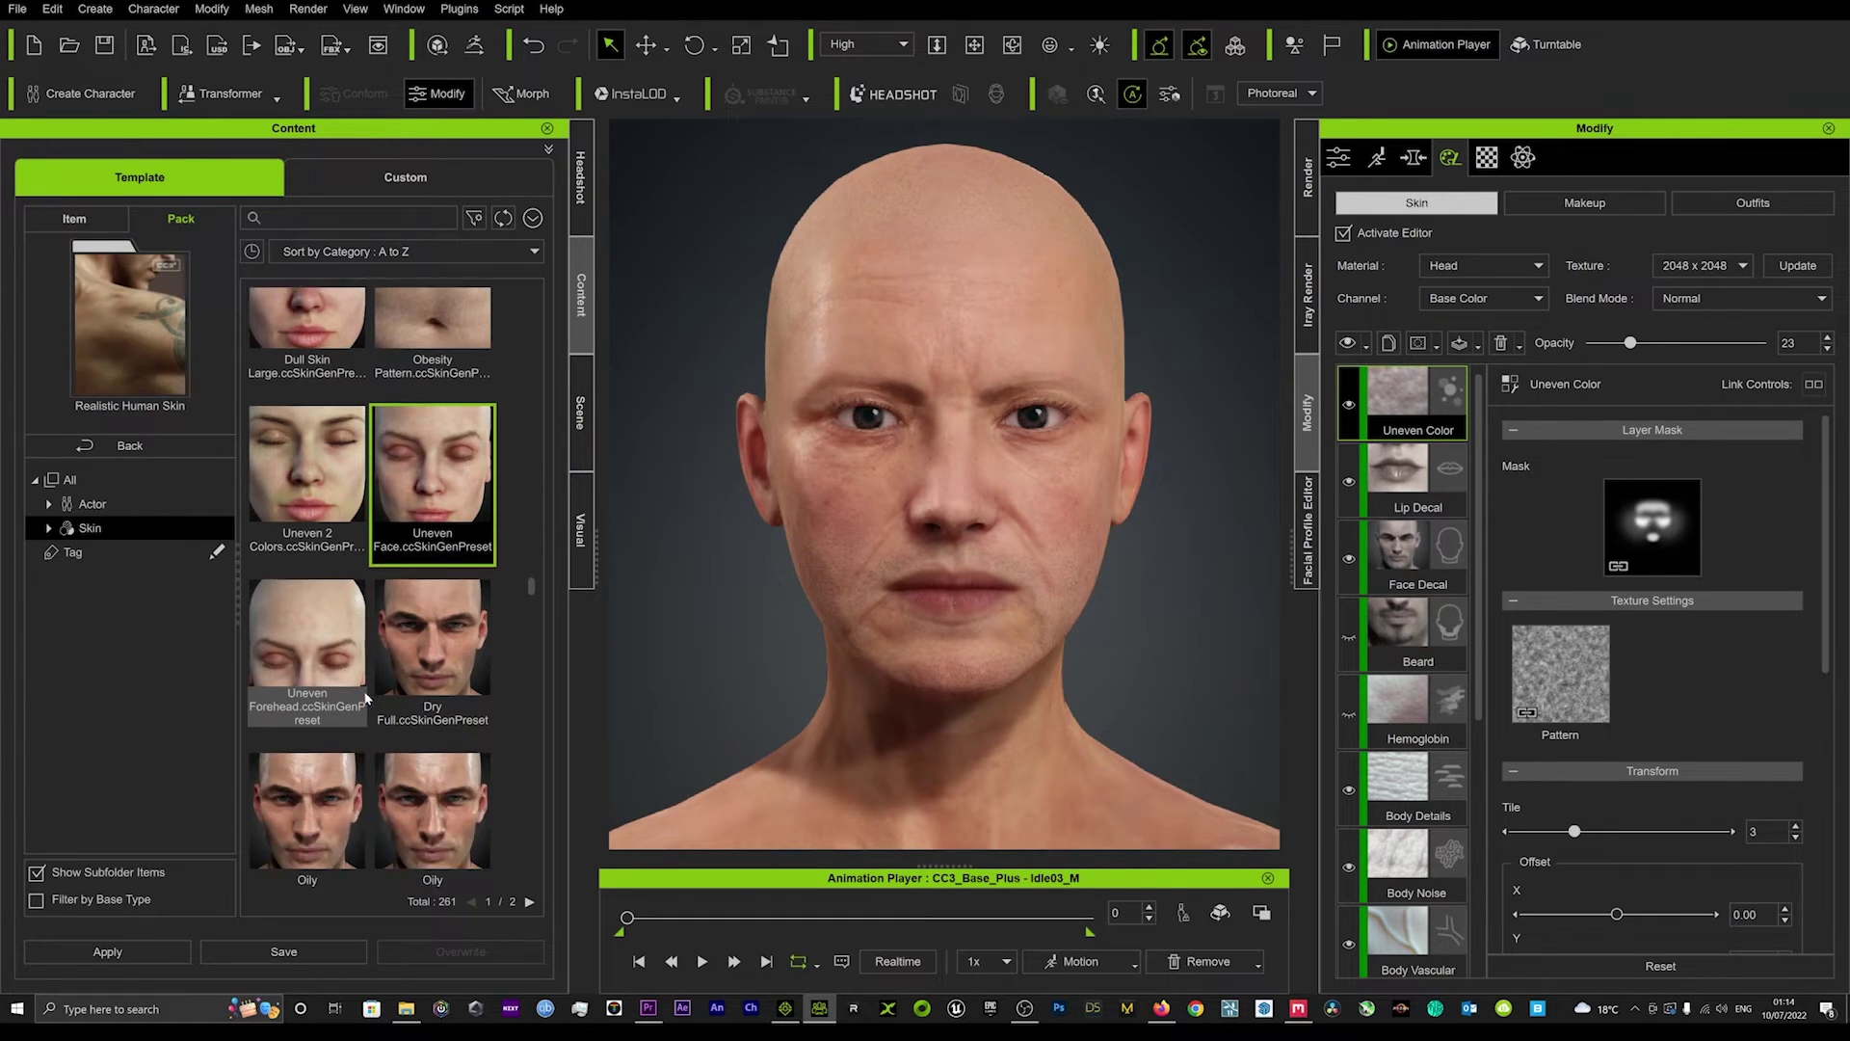
{"action": "scroll", "coordinate": [380, 652], "scroll_direction": "down", "scroll_amount": 2}
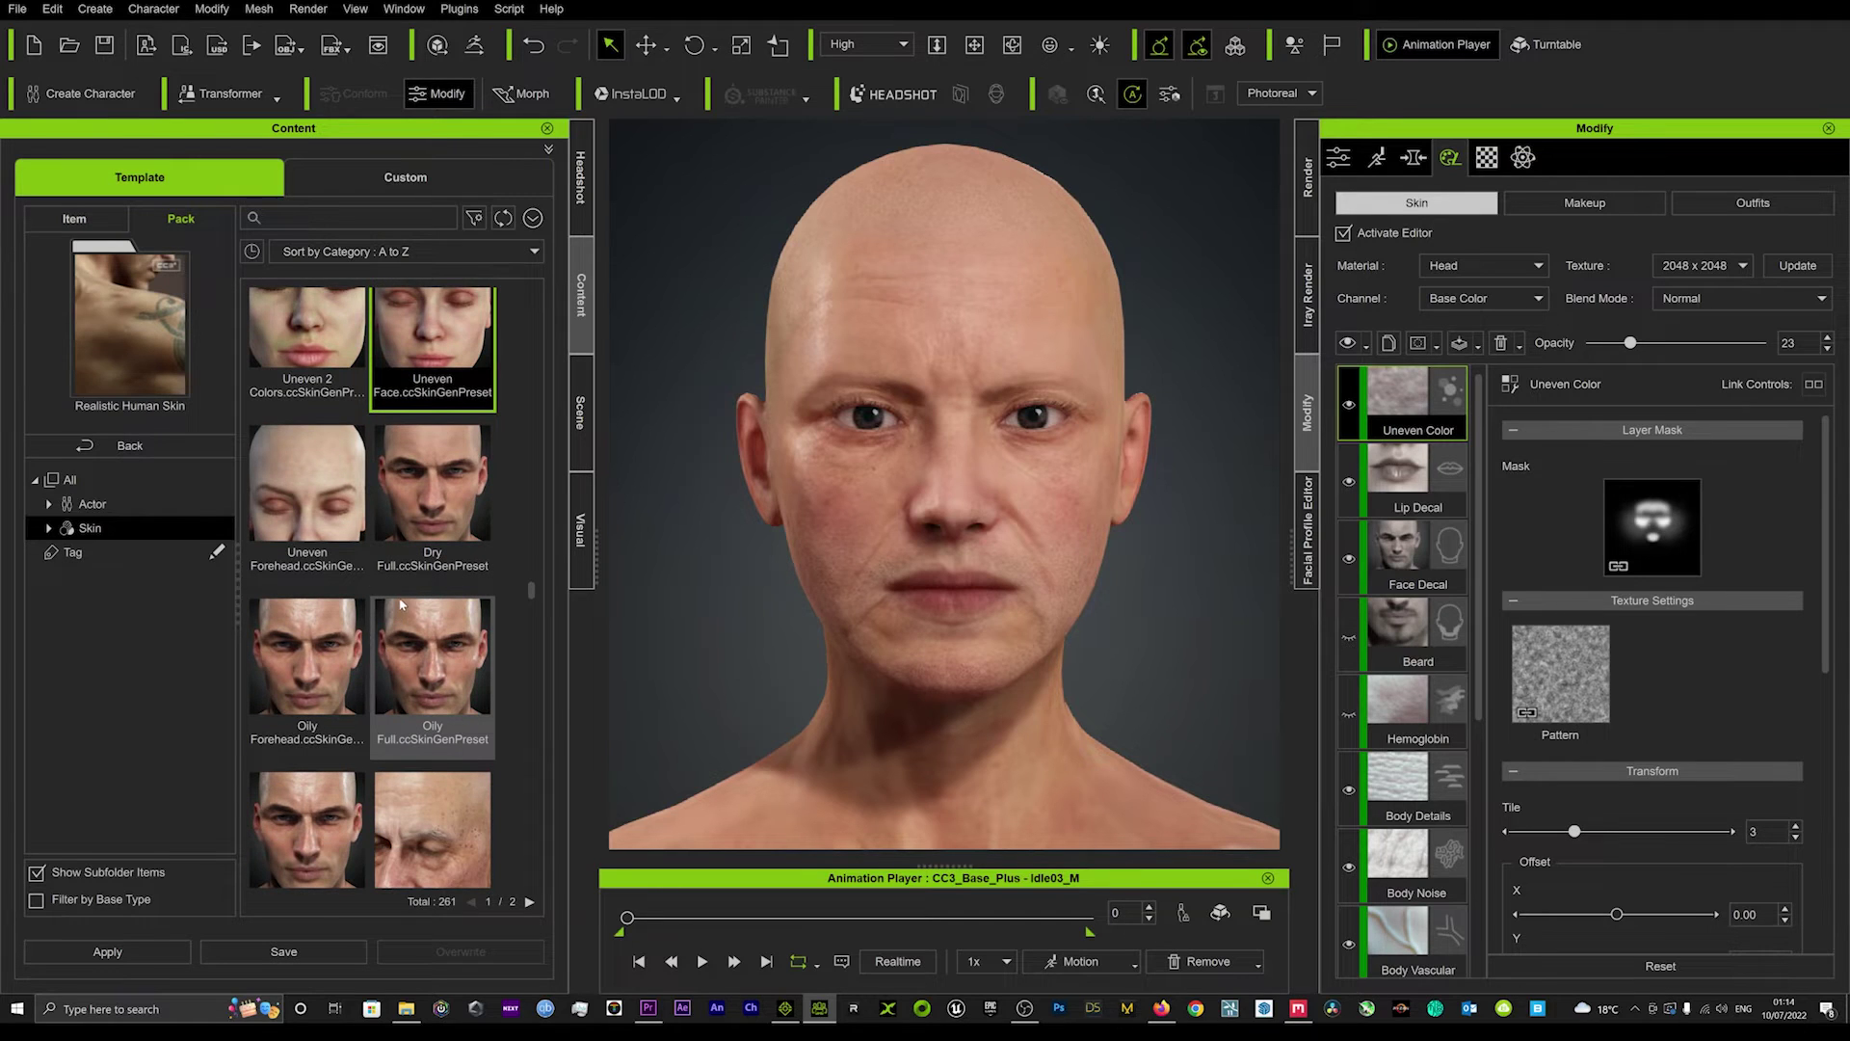
{"action": "scroll", "coordinate": [416, 540], "scroll_direction": "down", "scroll_amount": 1}
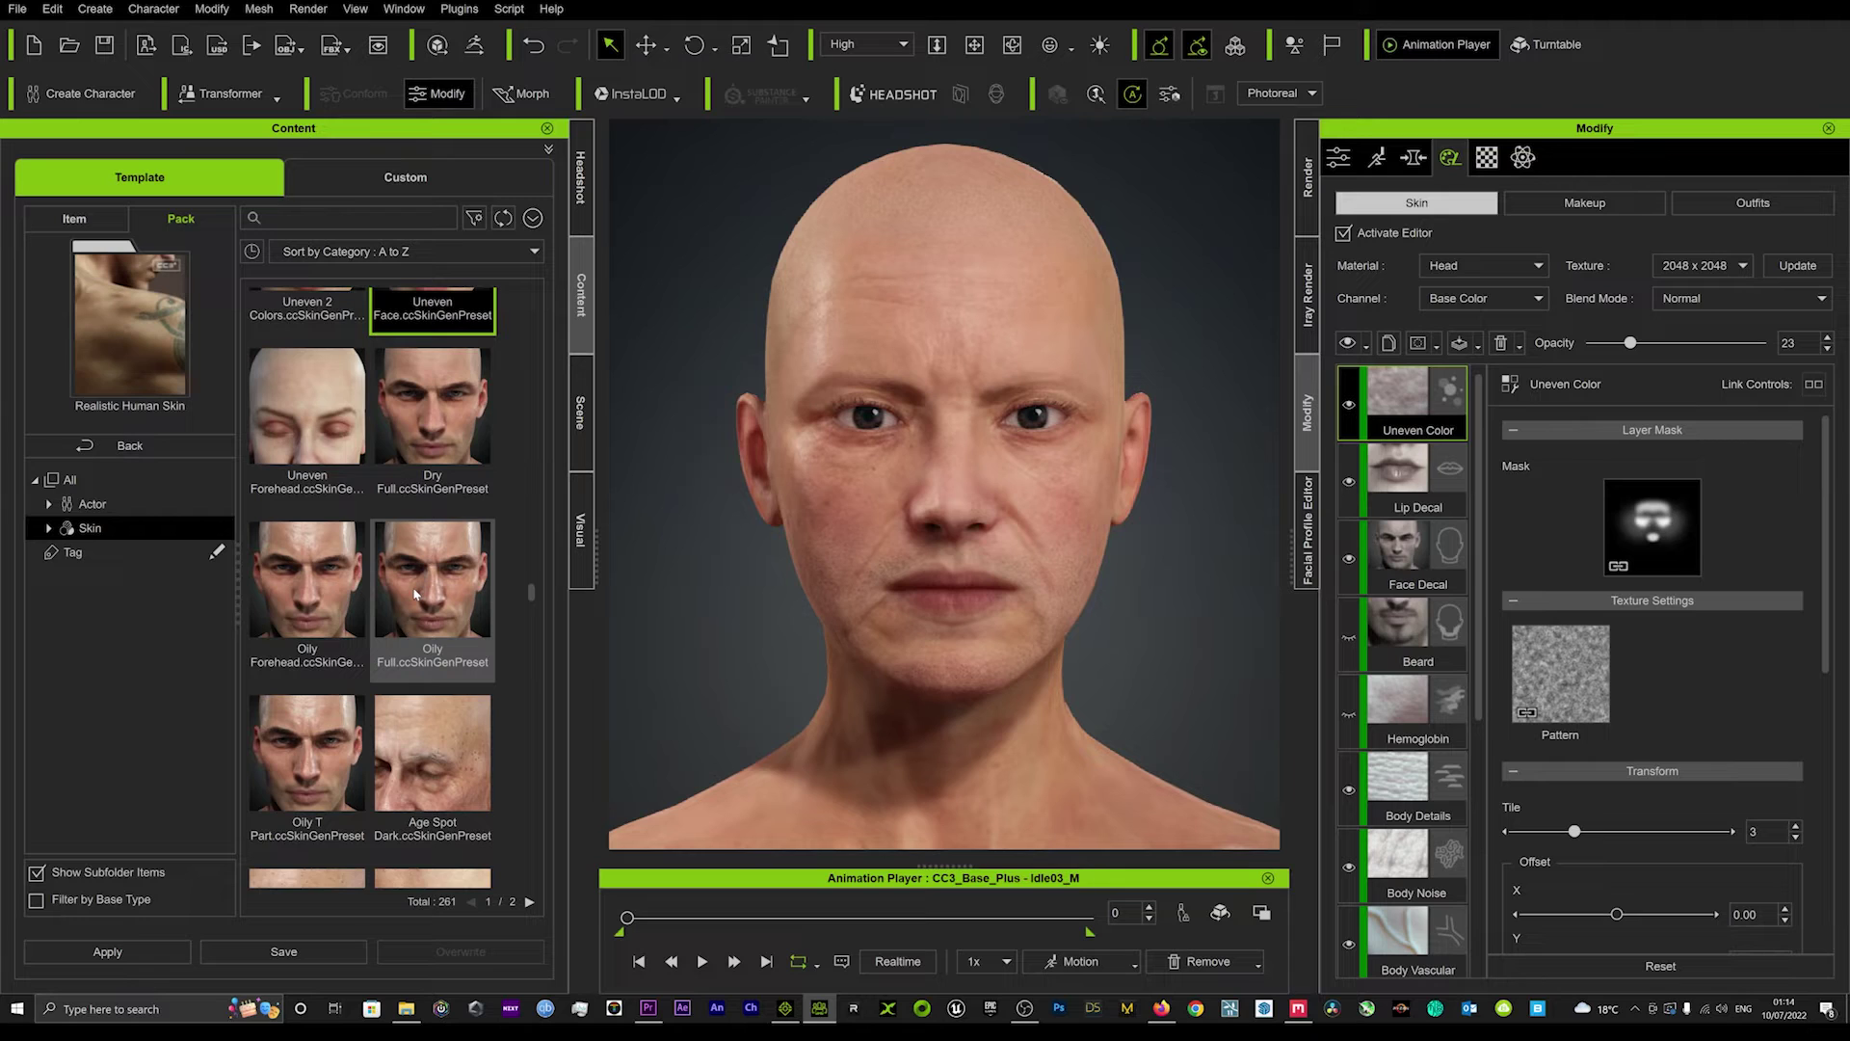
{"action": "double_click", "coordinate": [316, 590]}
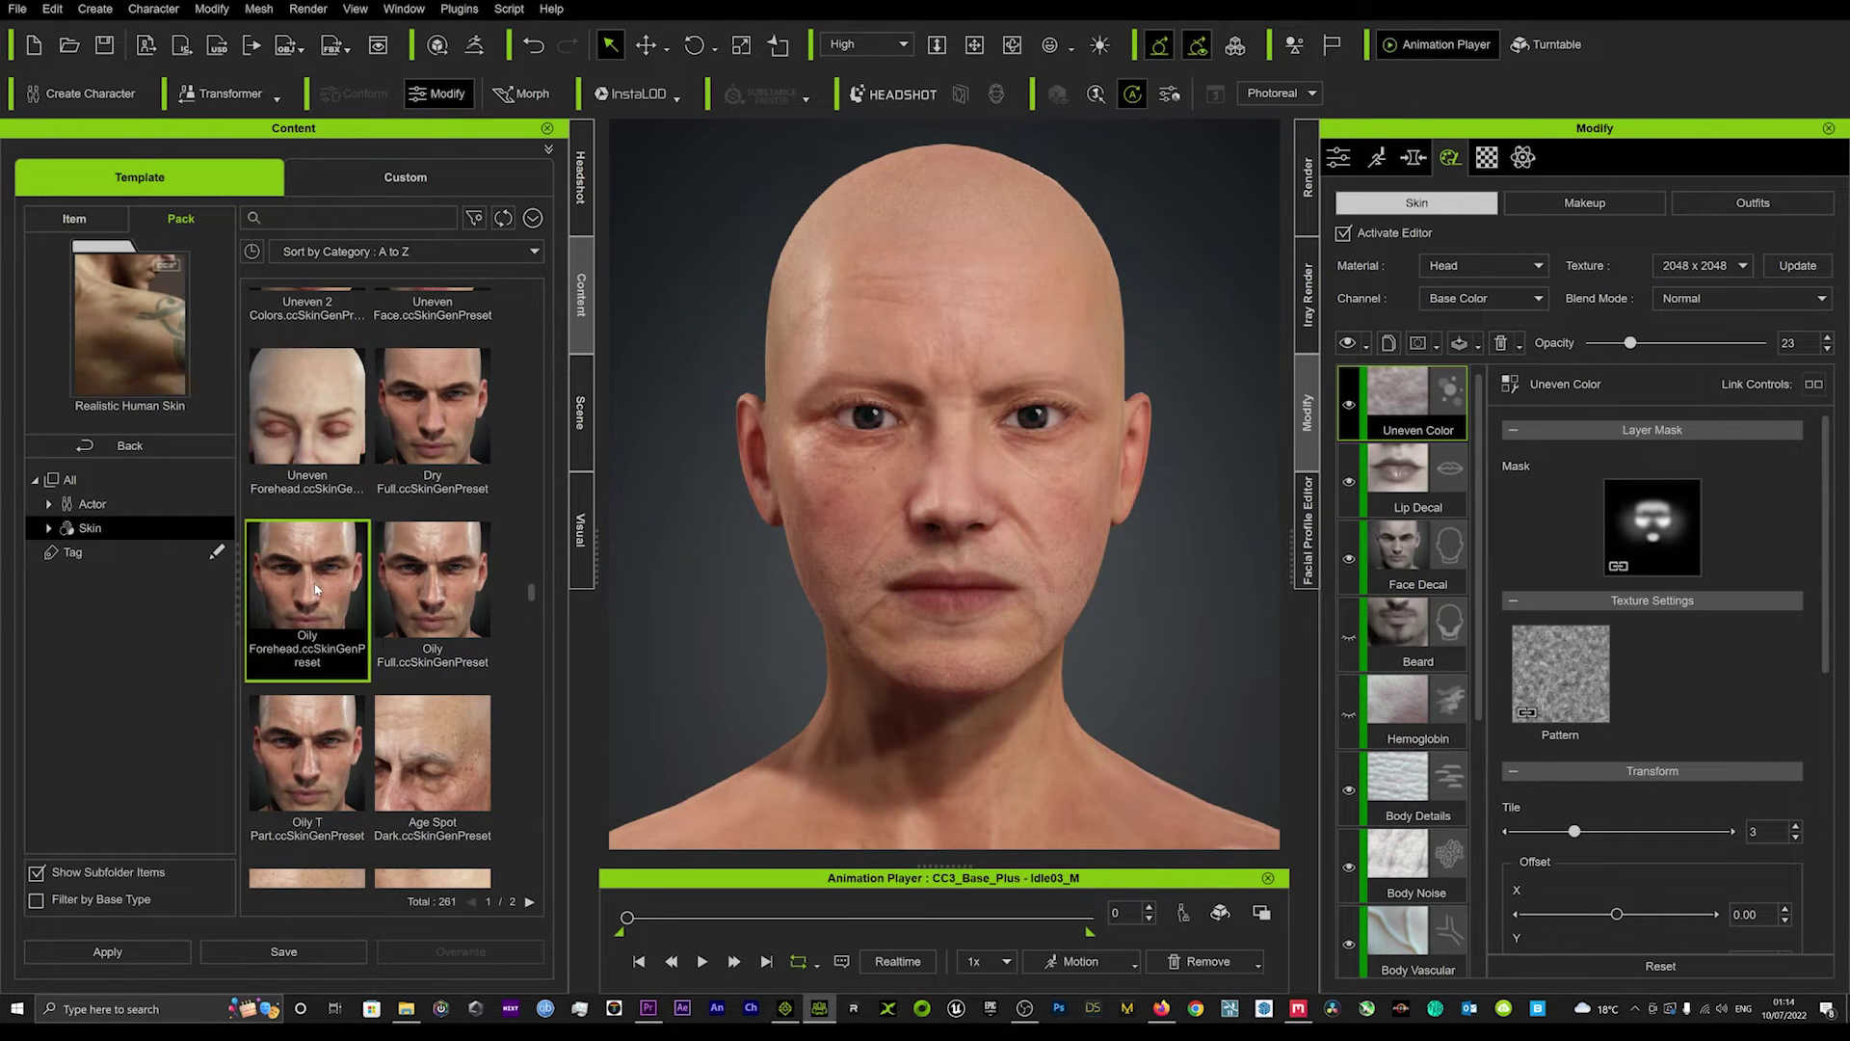
{"action": "left_click", "coordinate": [735, 546]}
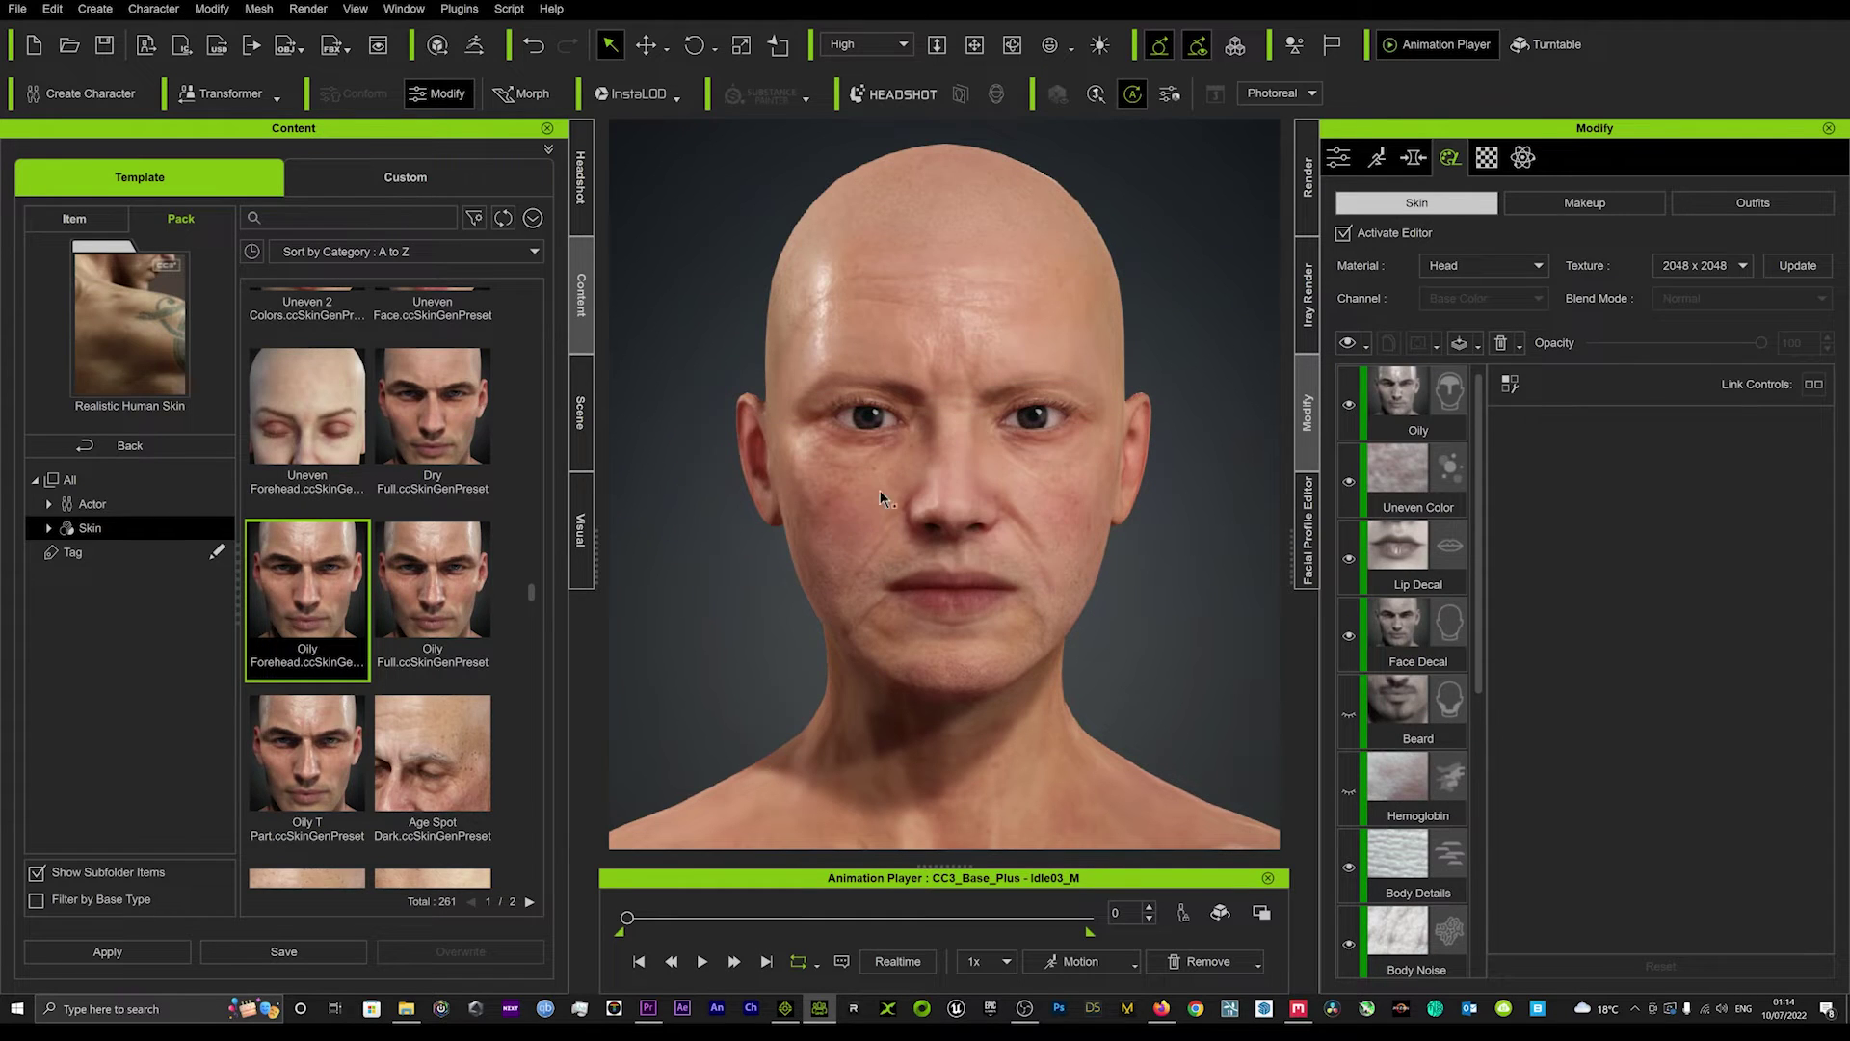
{"action": "left_click", "coordinate": [1416, 413]}
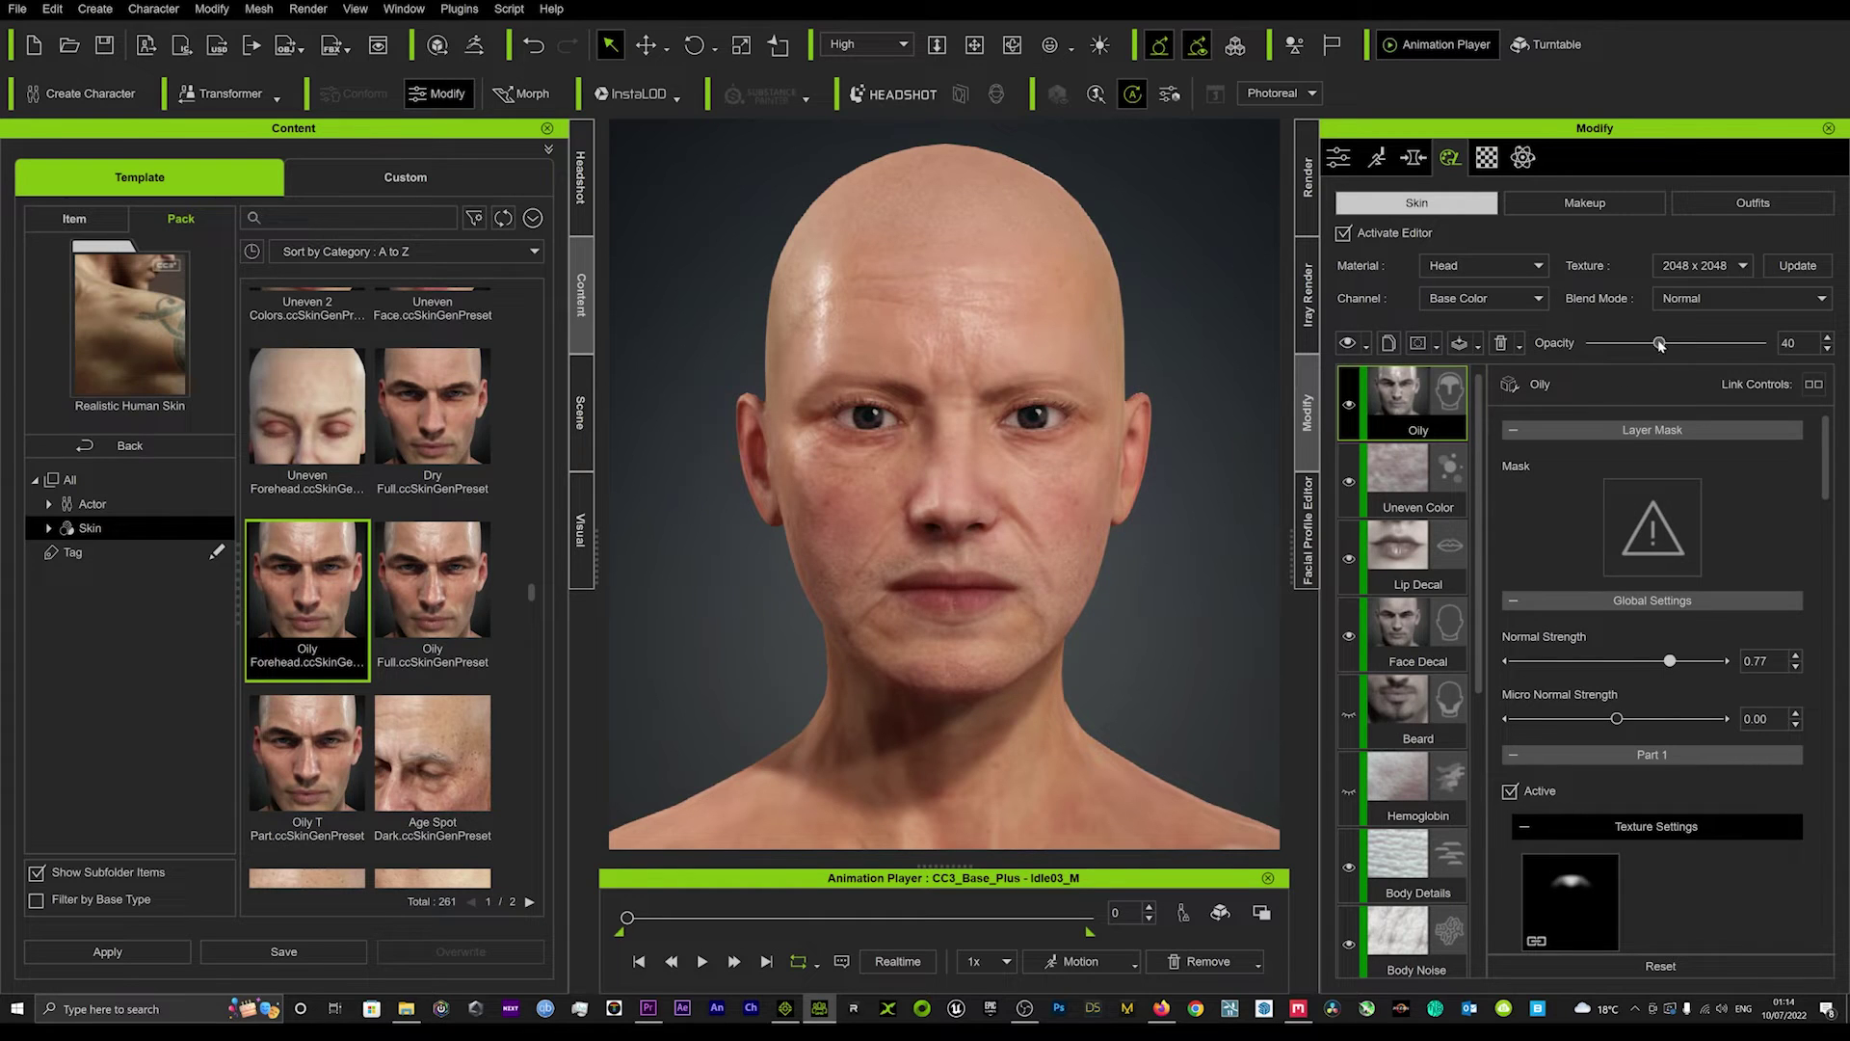
{"action": "left_click_drag", "start_coordinate": [1659, 345], "coordinate": [1630, 349]}
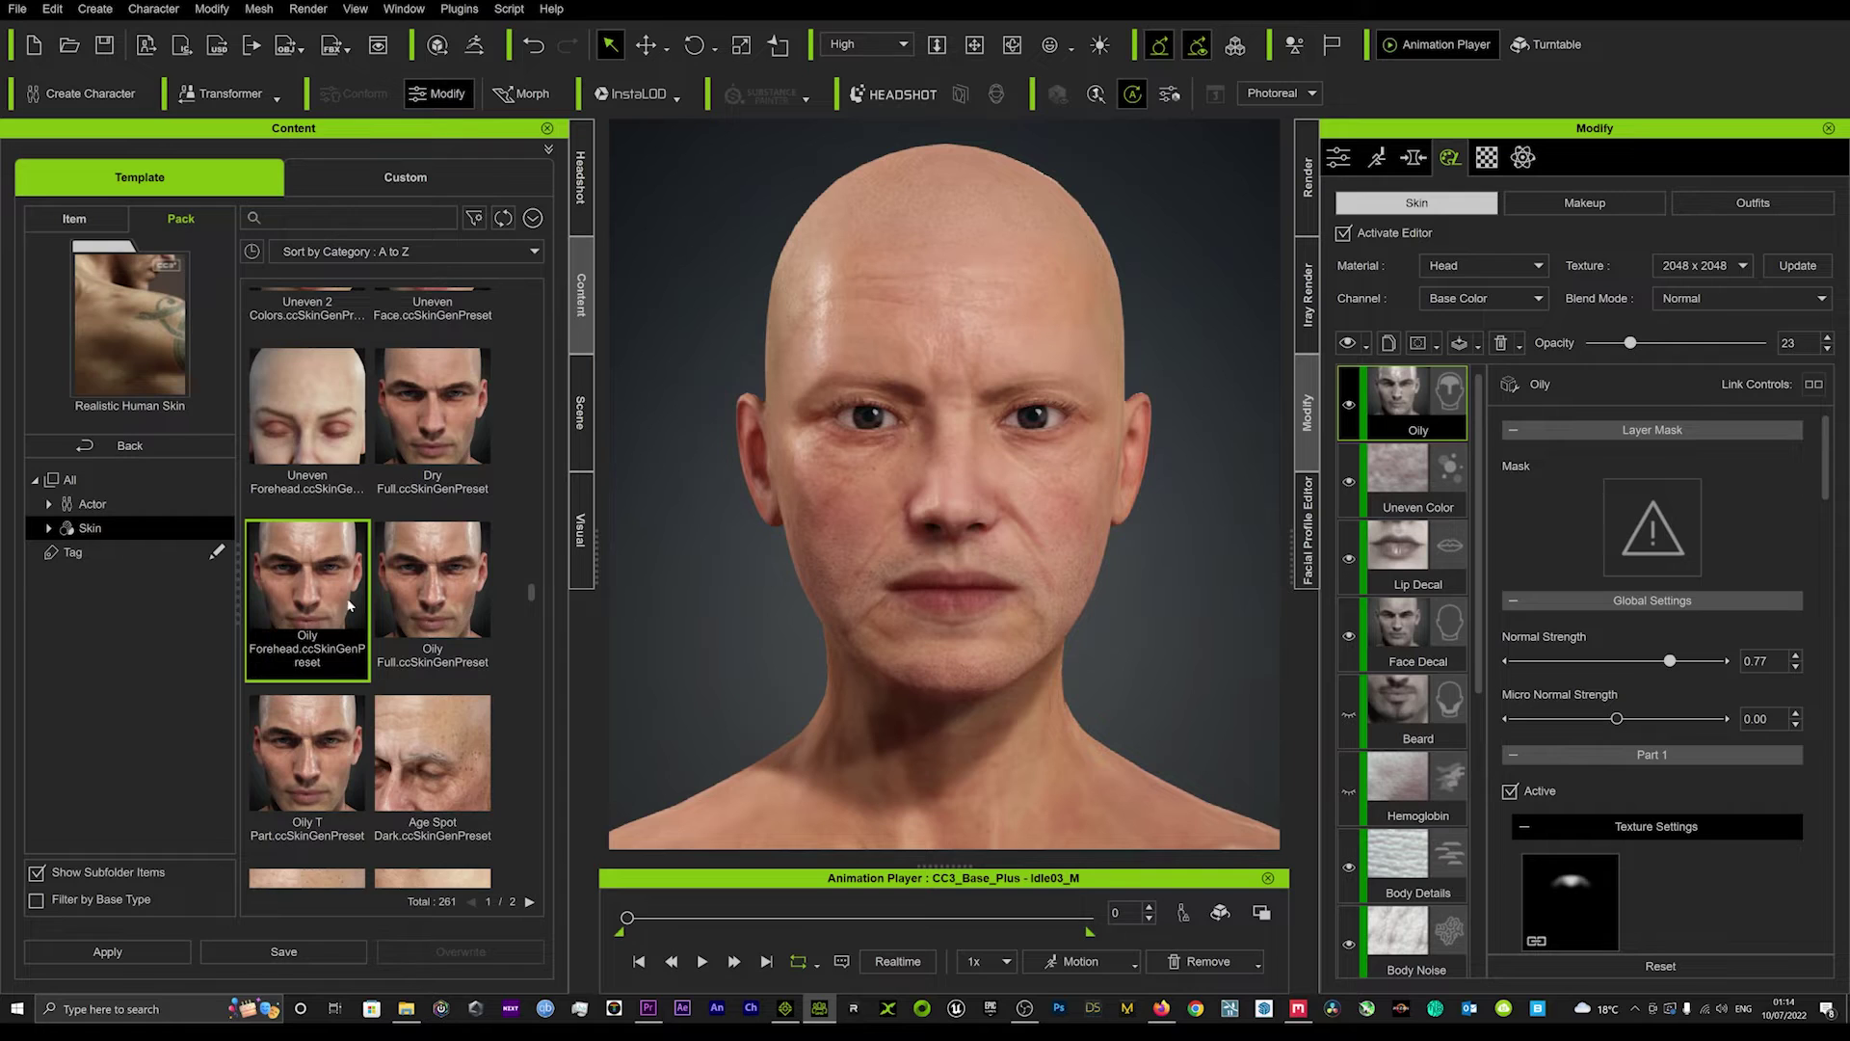
Step: Look through the age spot, freckle, mole and acne presets in the Realistic Human Skin pack
{"action": "scroll", "coordinate": [350, 604], "scroll_direction": "down", "scroll_amount": 3}
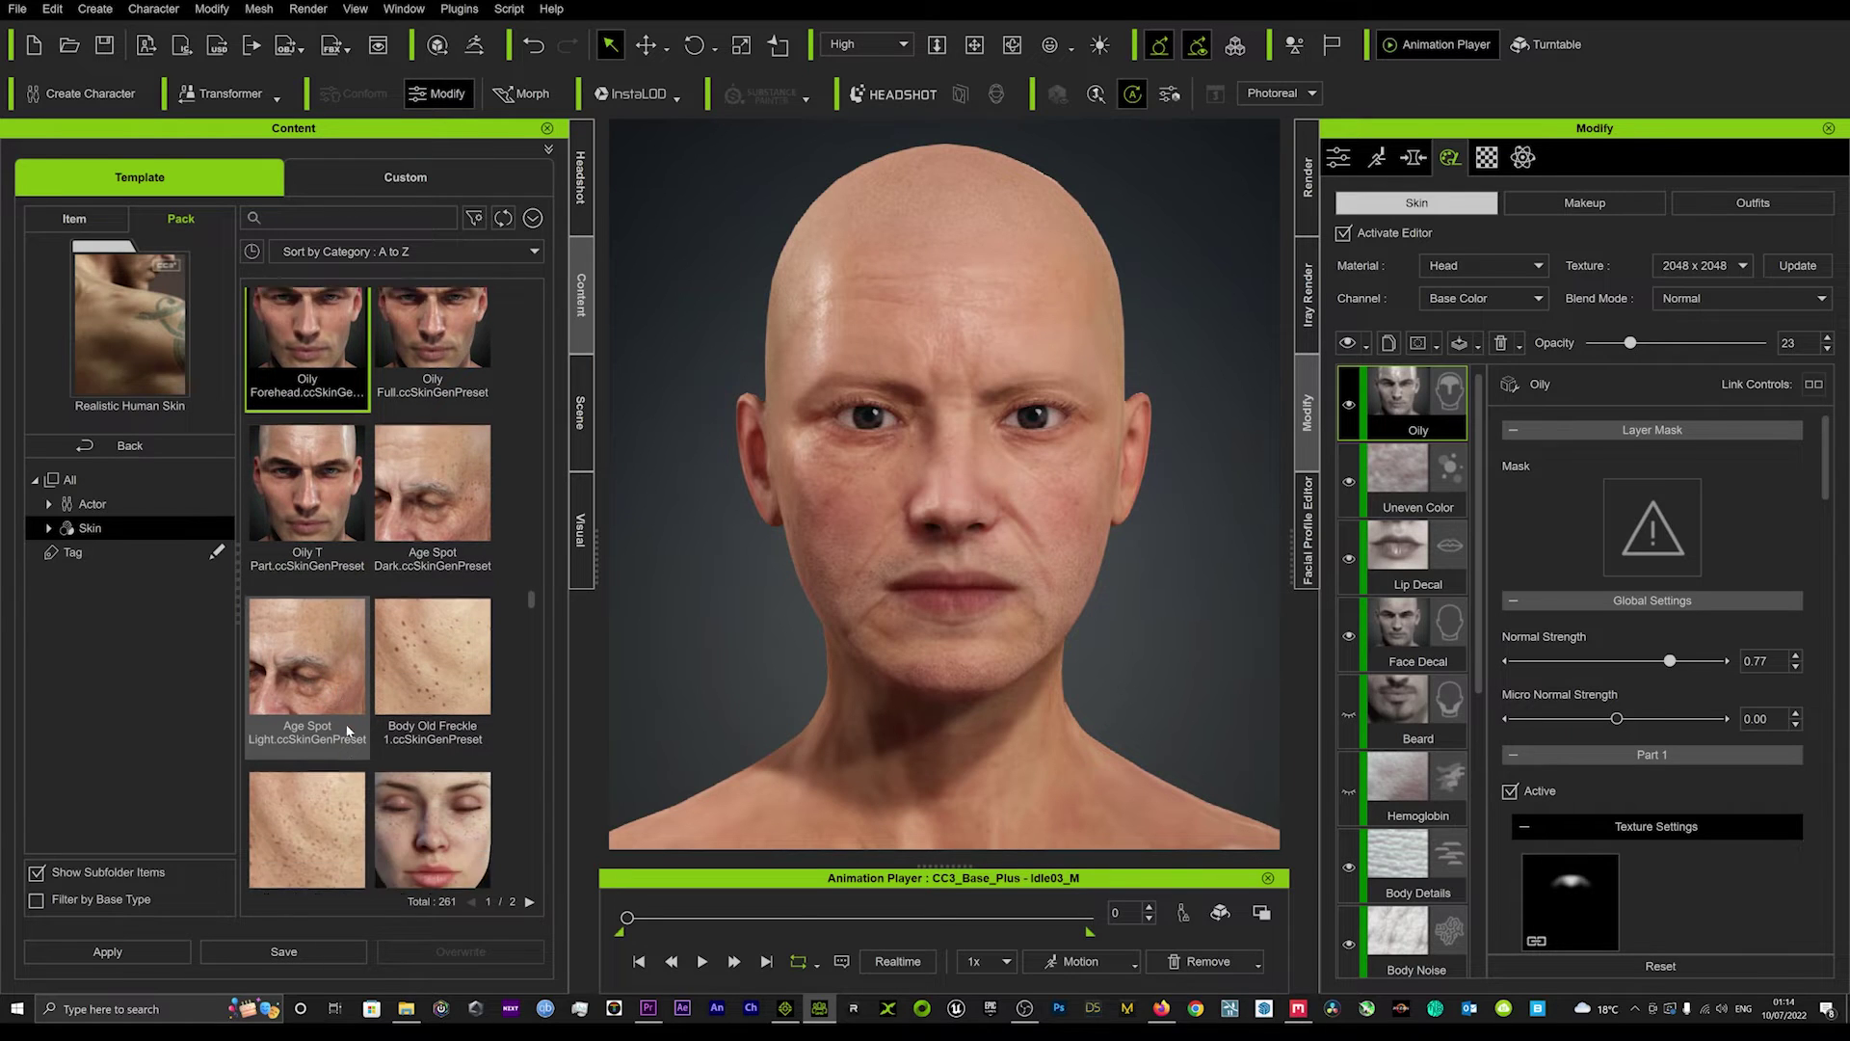
{"action": "scroll", "coordinate": [351, 701], "scroll_direction": "down", "scroll_amount": 3}
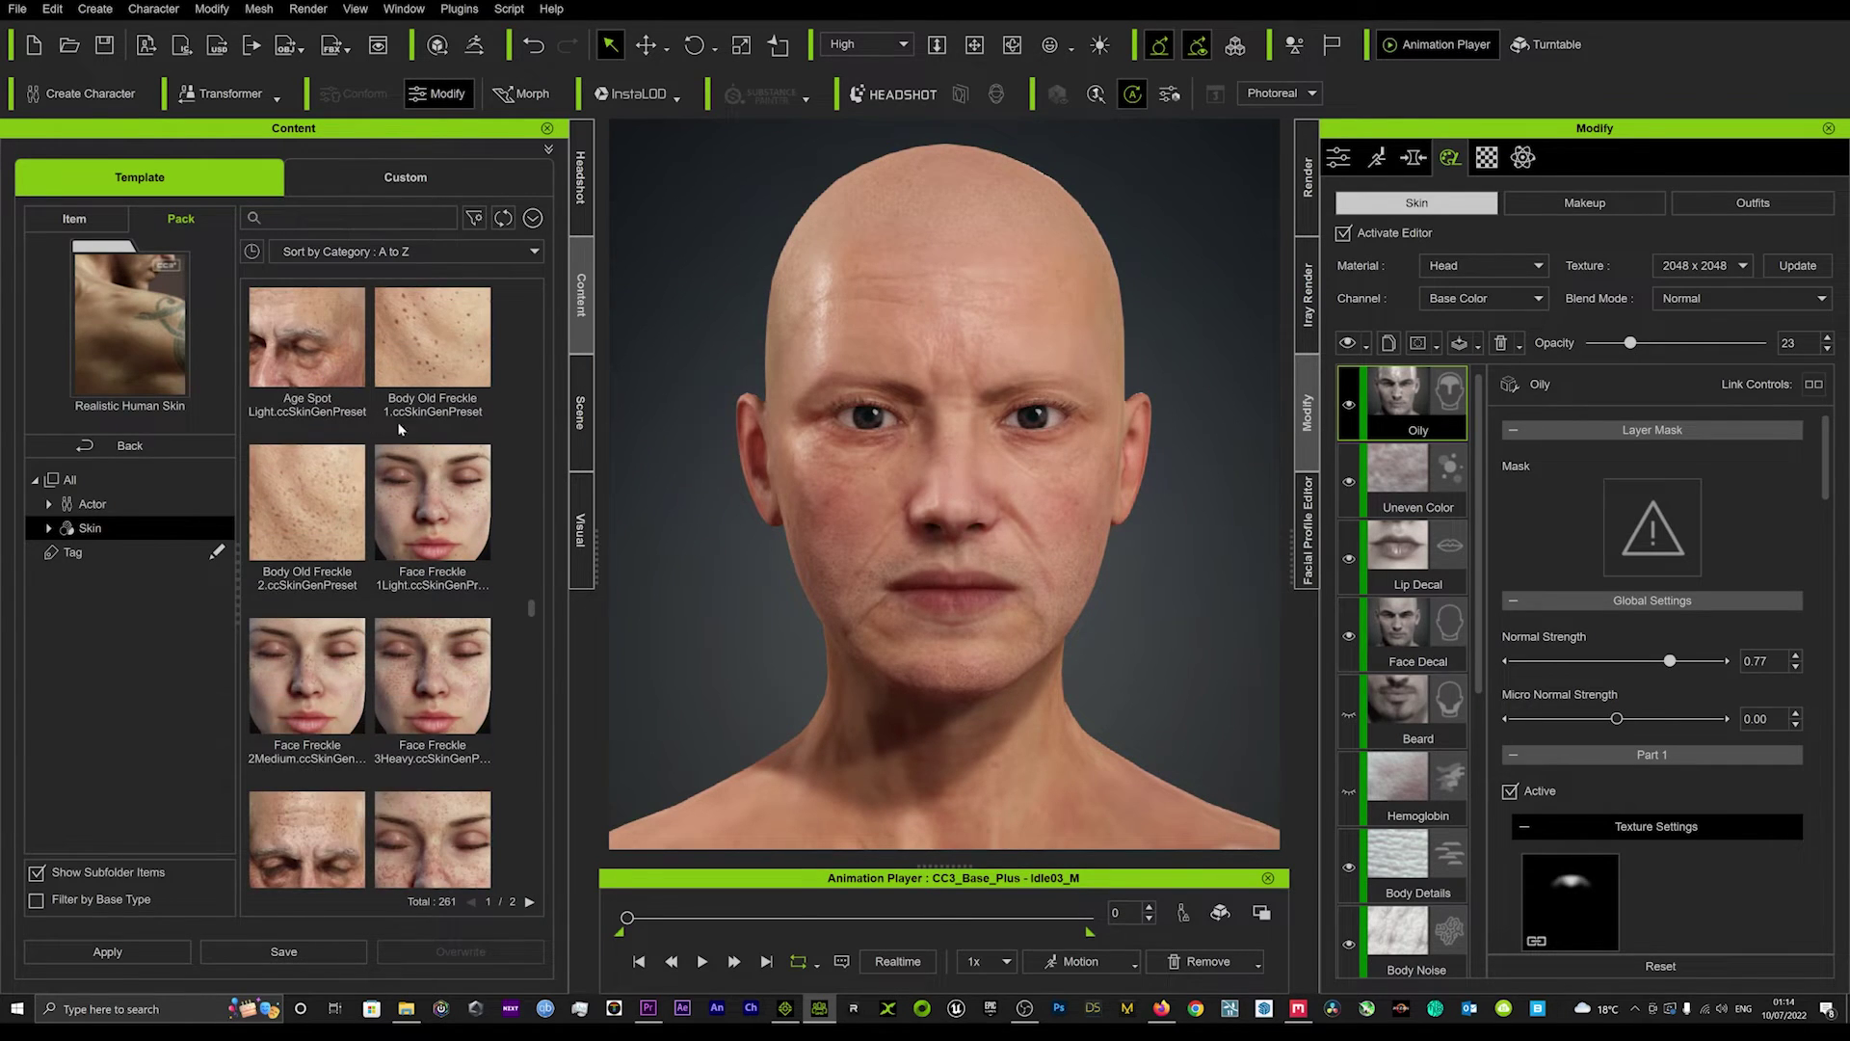
{"action": "scroll", "coordinate": [364, 615], "scroll_direction": "down", "scroll_amount": 2}
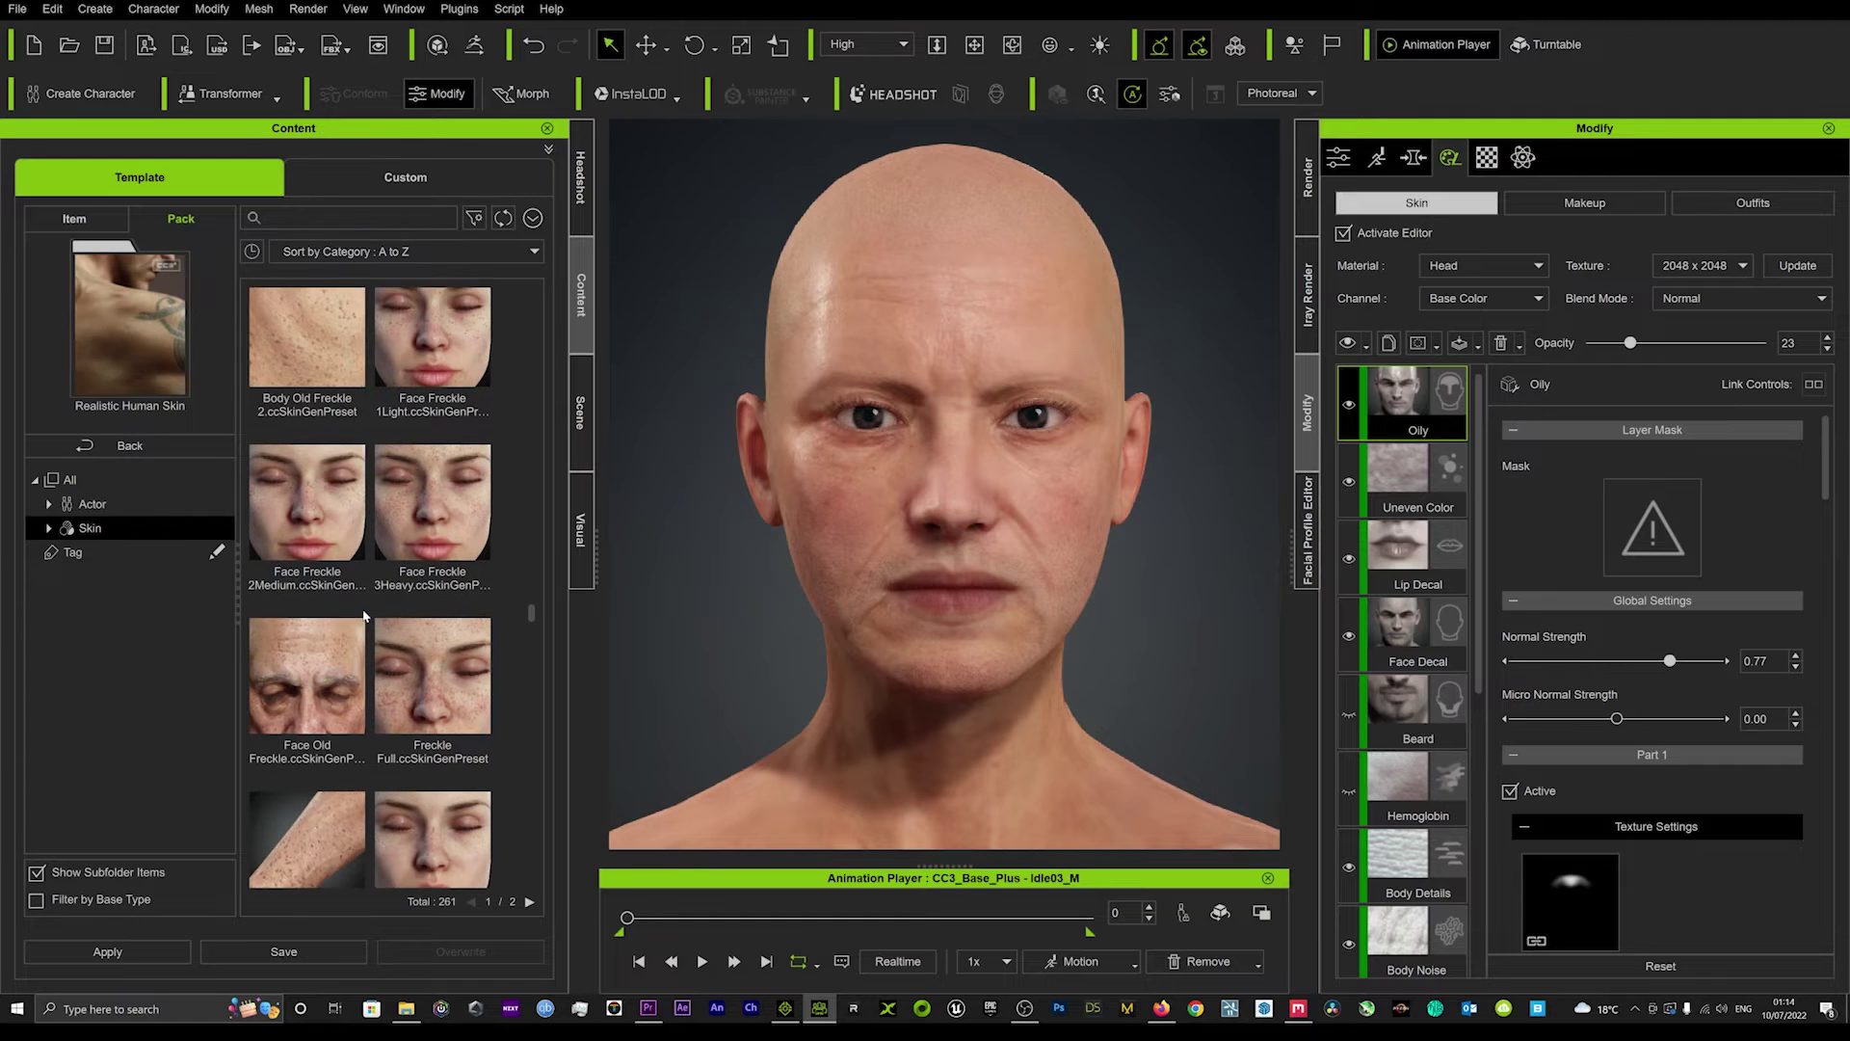
{"action": "scroll", "coordinate": [361, 636], "scroll_direction": "down", "scroll_amount": 3}
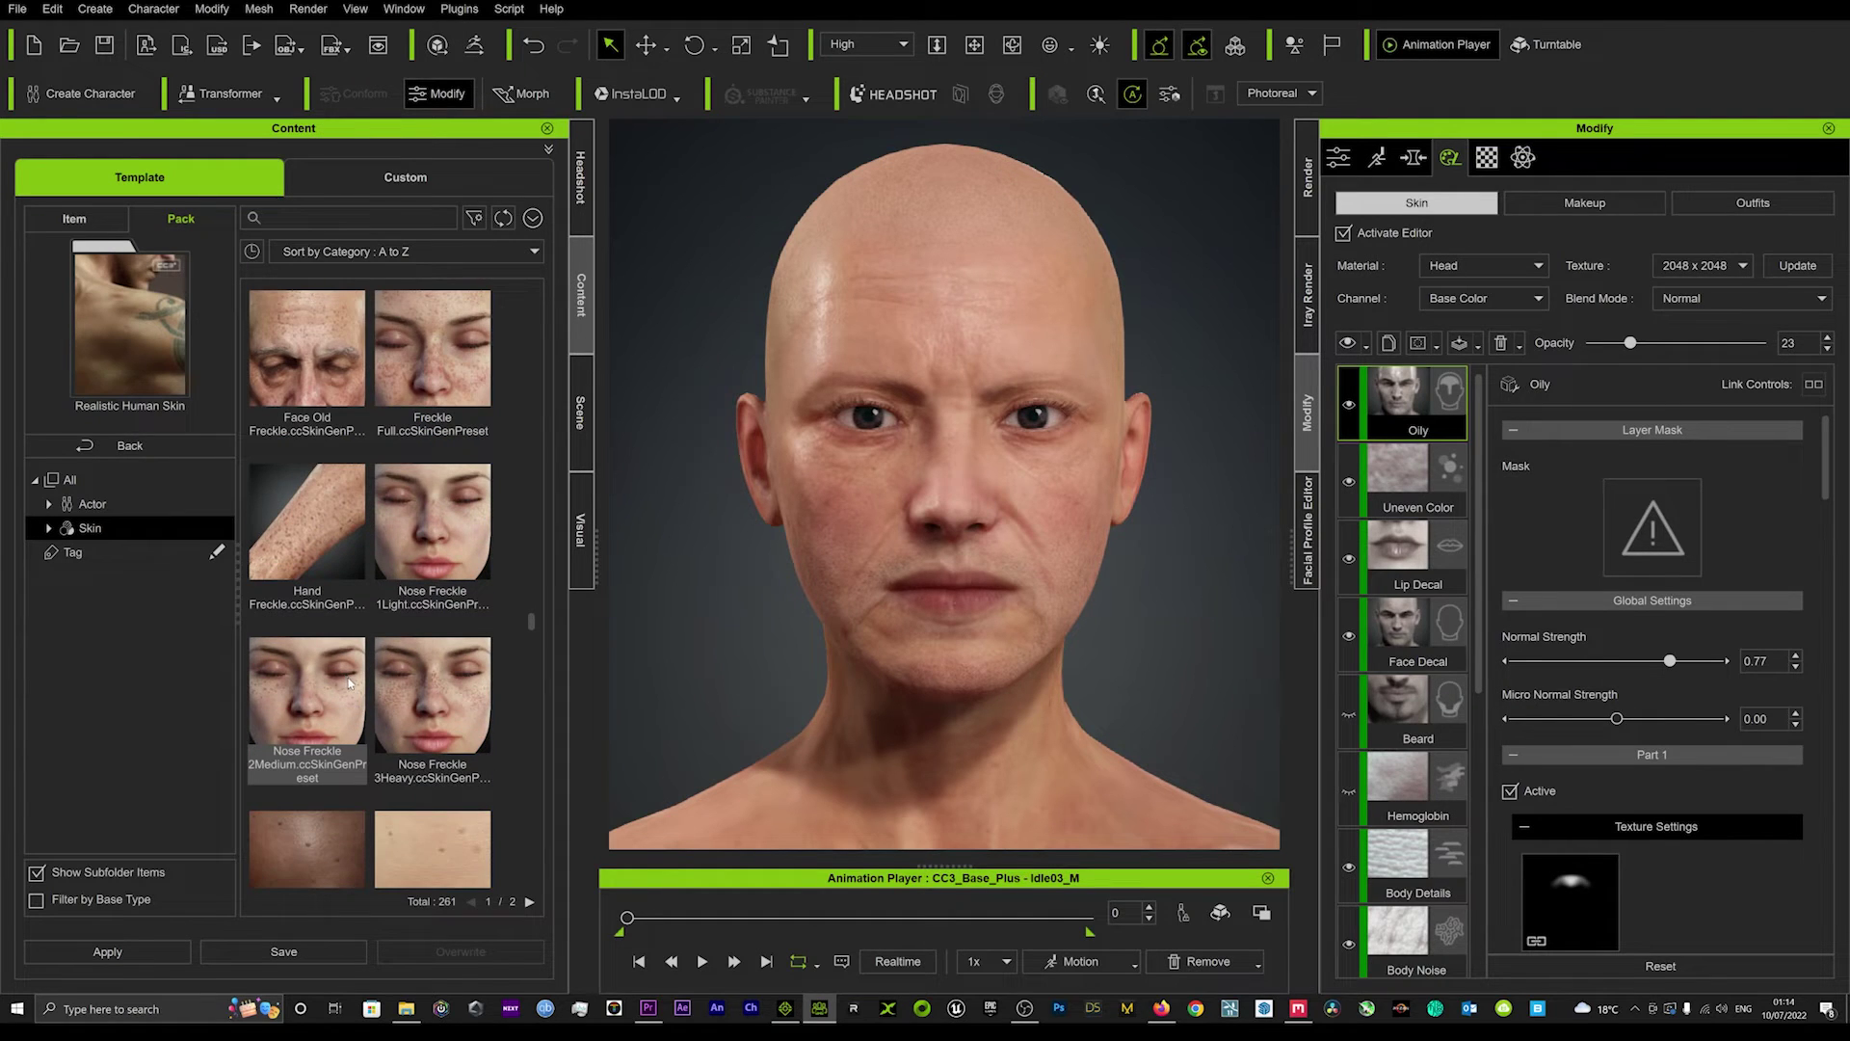
{"action": "scroll", "coordinate": [352, 735], "scroll_direction": "down", "scroll_amount": 4}
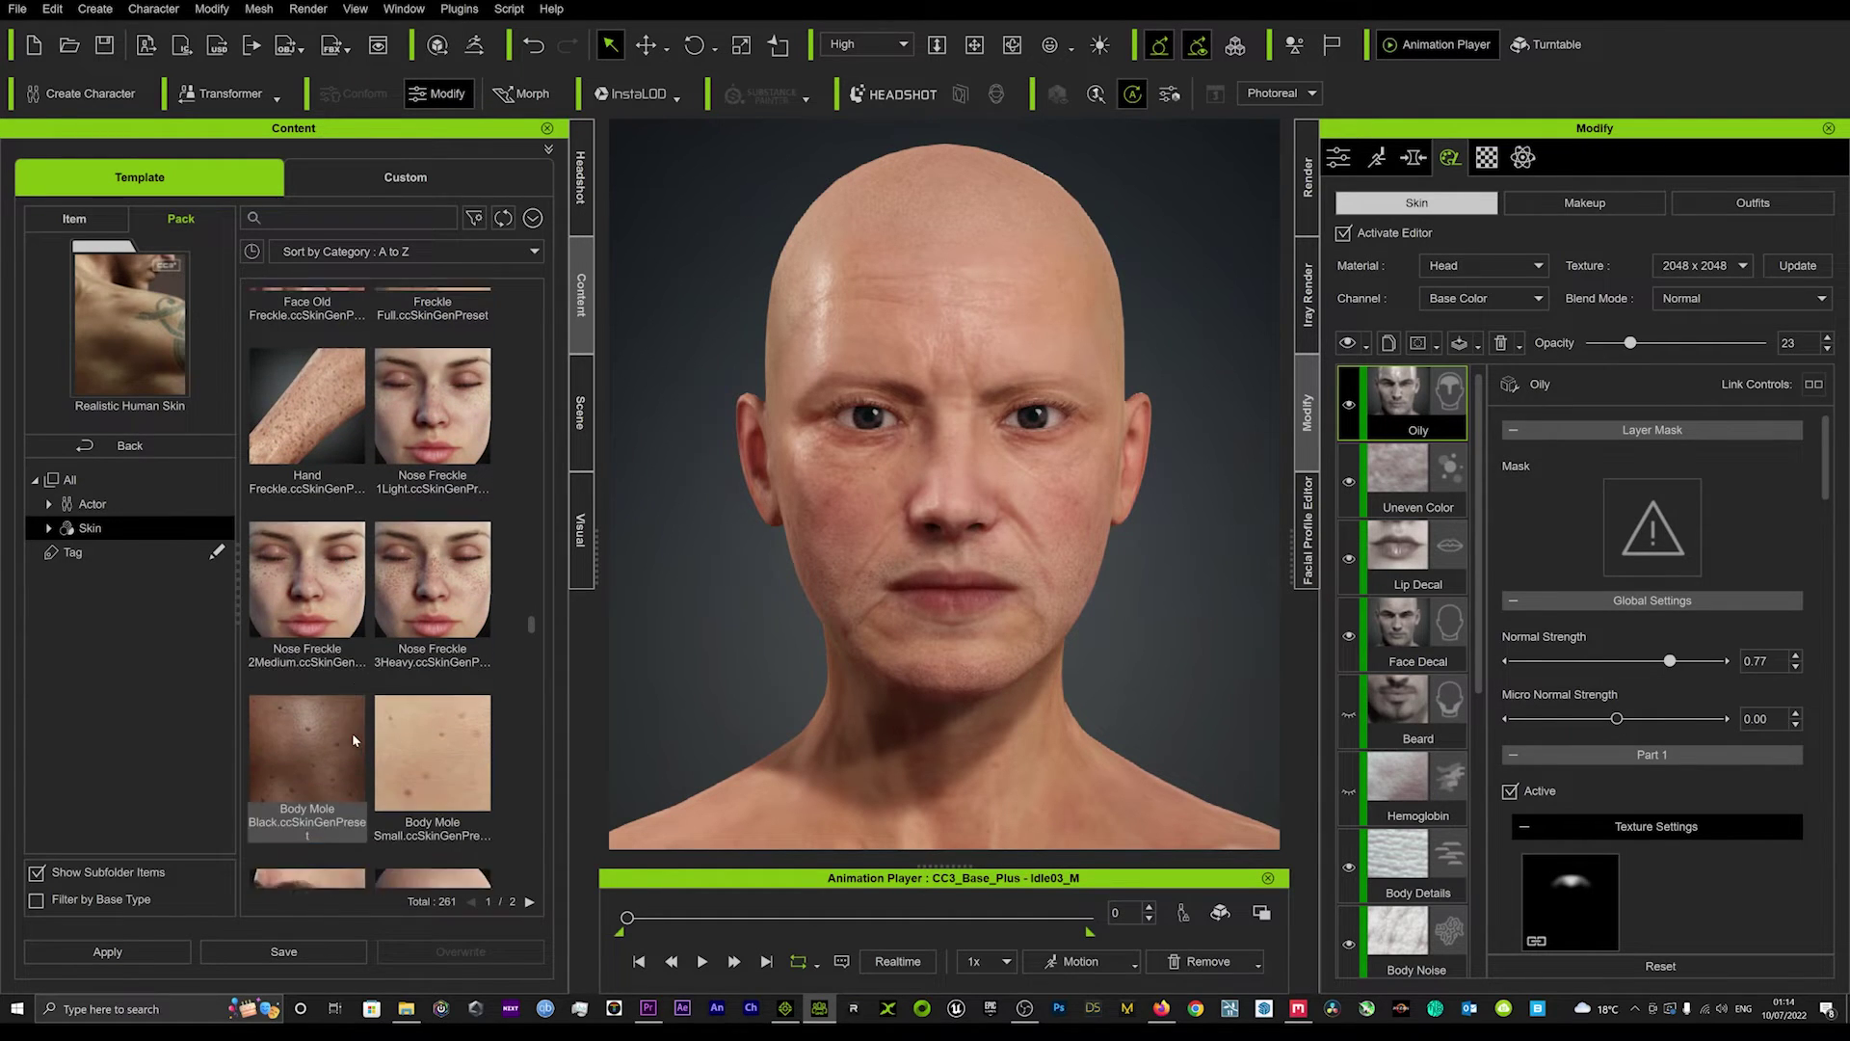
{"action": "scroll", "coordinate": [356, 747], "scroll_direction": "down", "scroll_amount": 3}
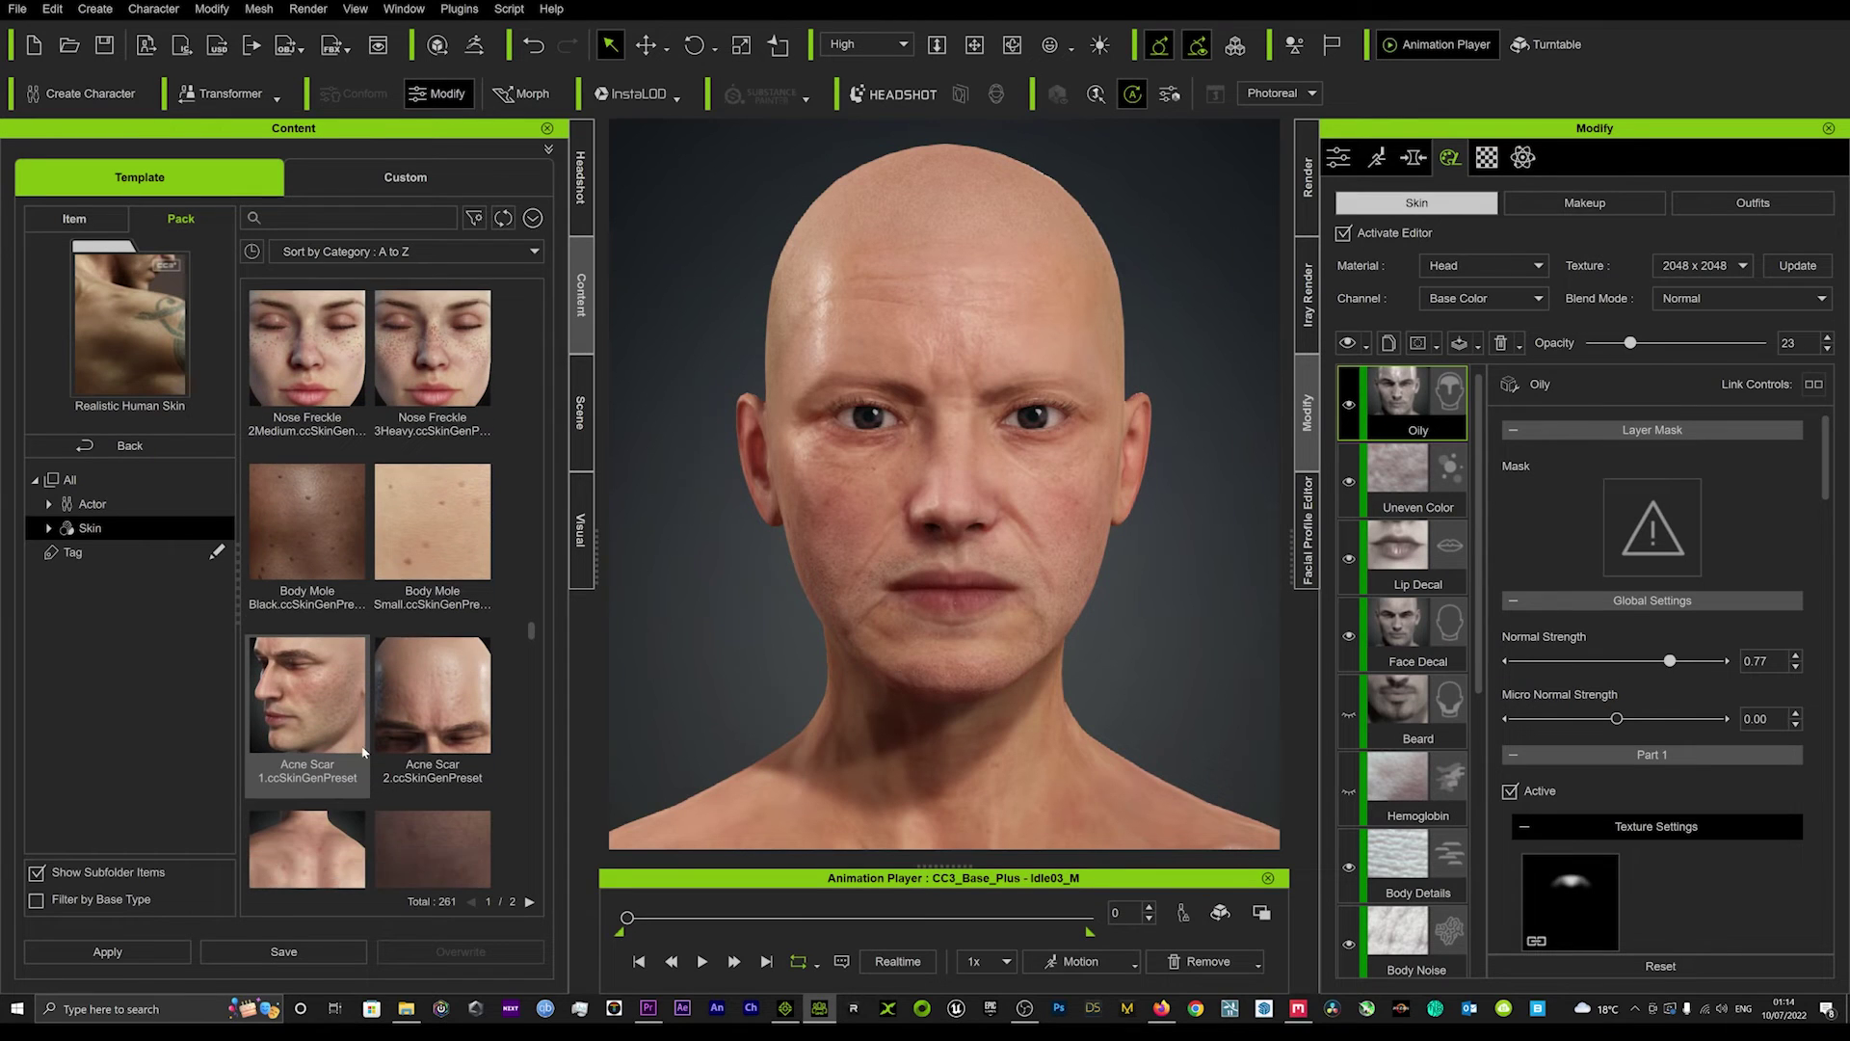
{"action": "scroll", "coordinate": [365, 753], "scroll_direction": "down", "scroll_amount": 2}
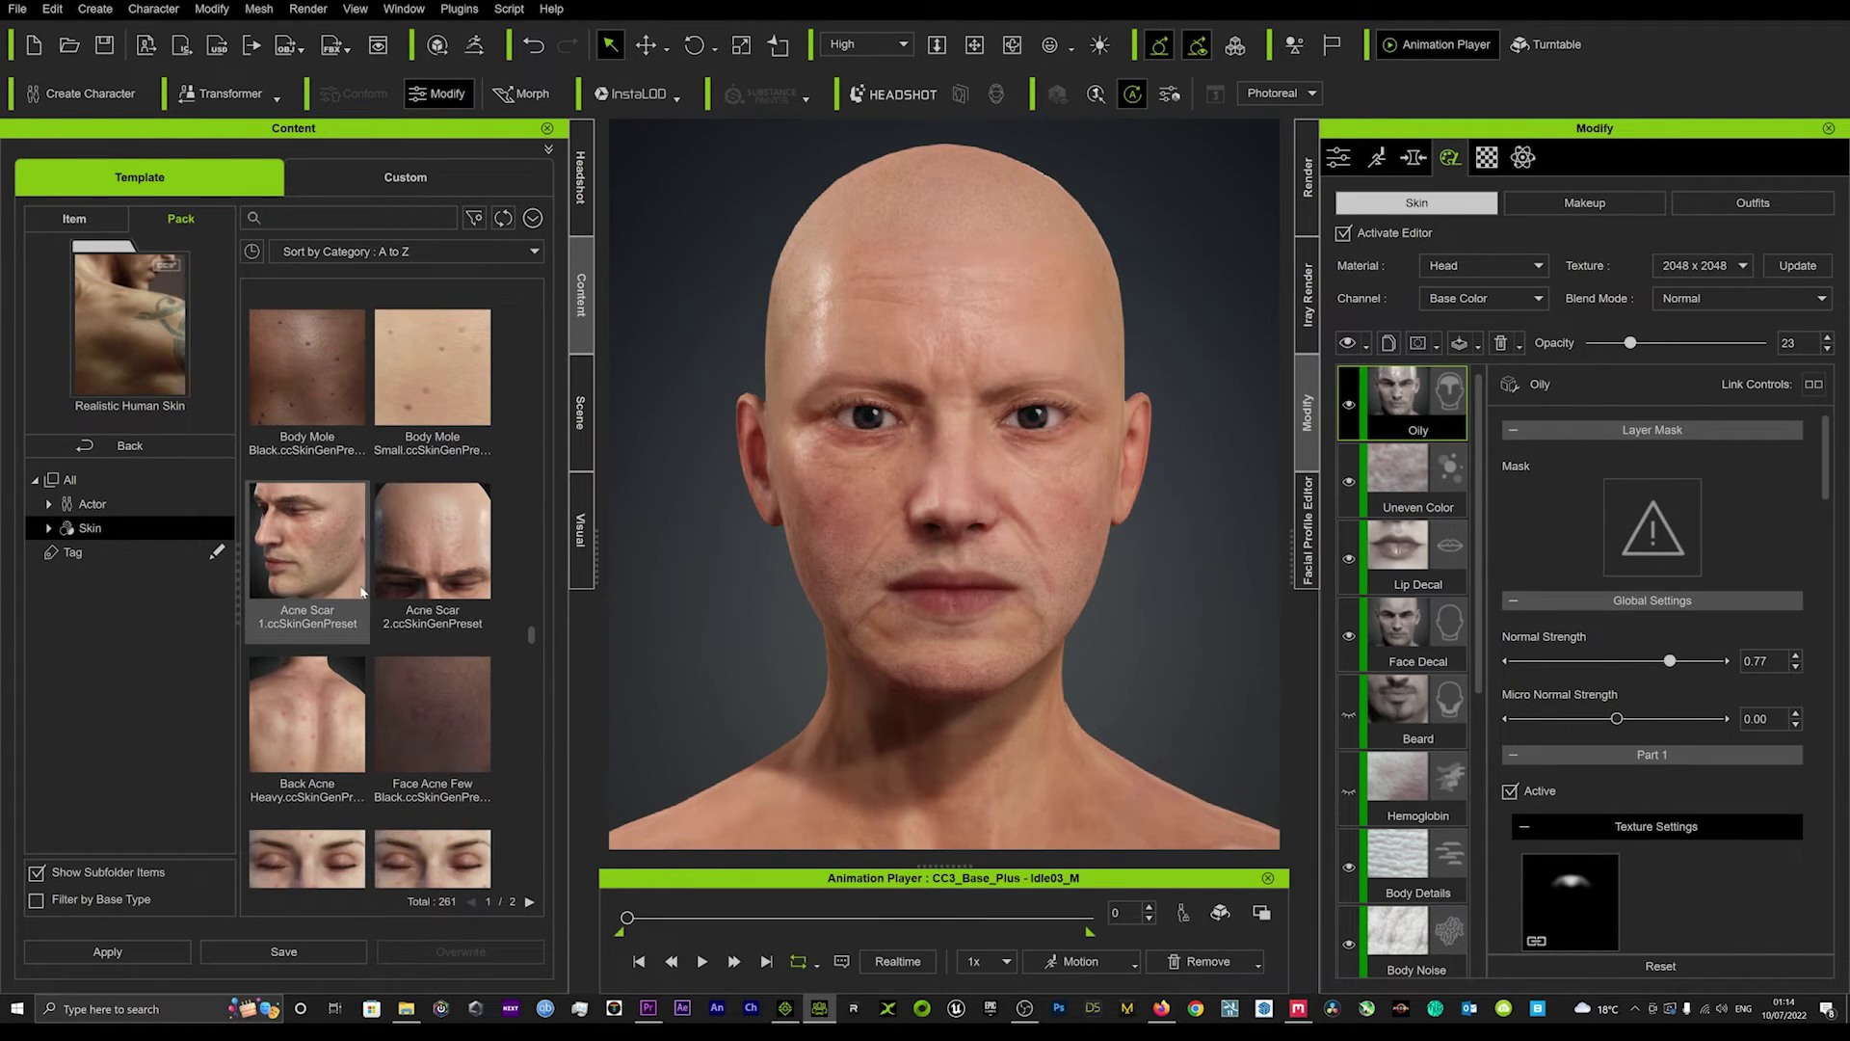
Step: Leave the Realistic Human Skin pack and open the Skin & Makeup pack in the Makeup category
{"action": "left_click", "coordinate": [106, 445]}
{"action": "left_click", "coordinate": [81, 350]}
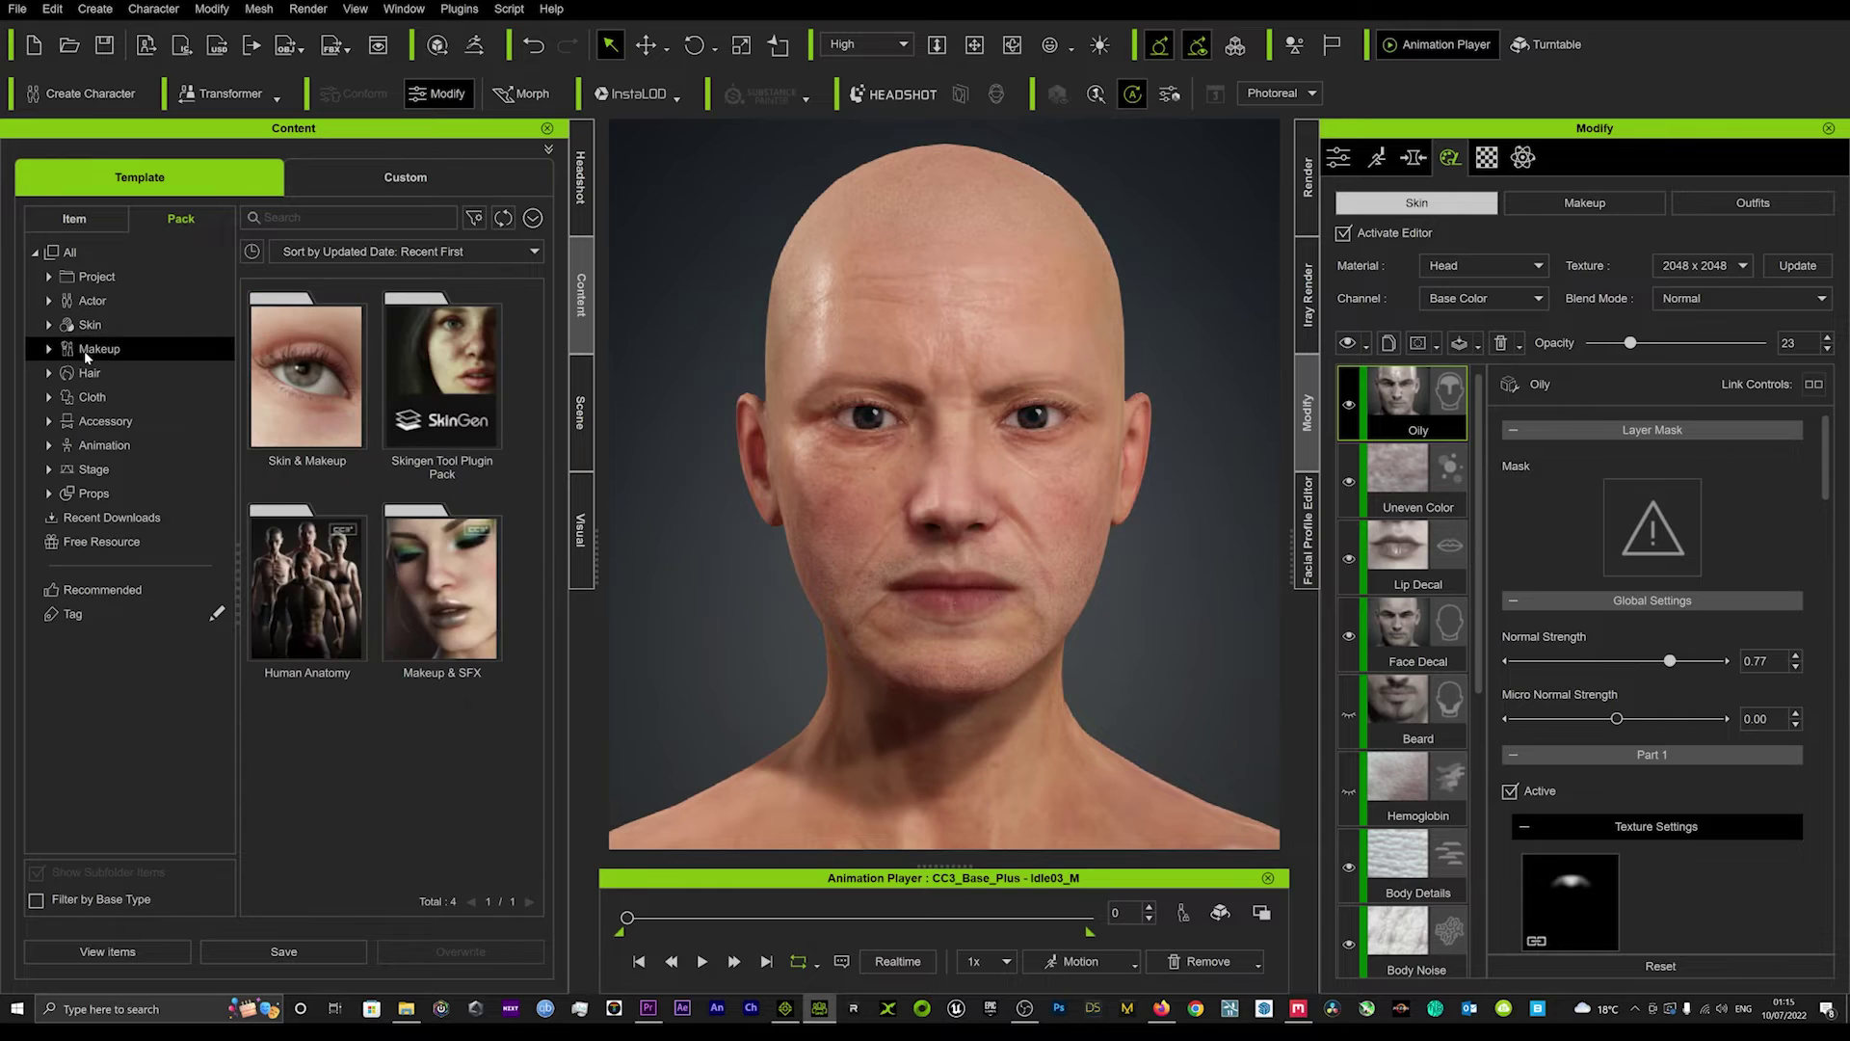
{"action": "double_click", "coordinate": [327, 395]}
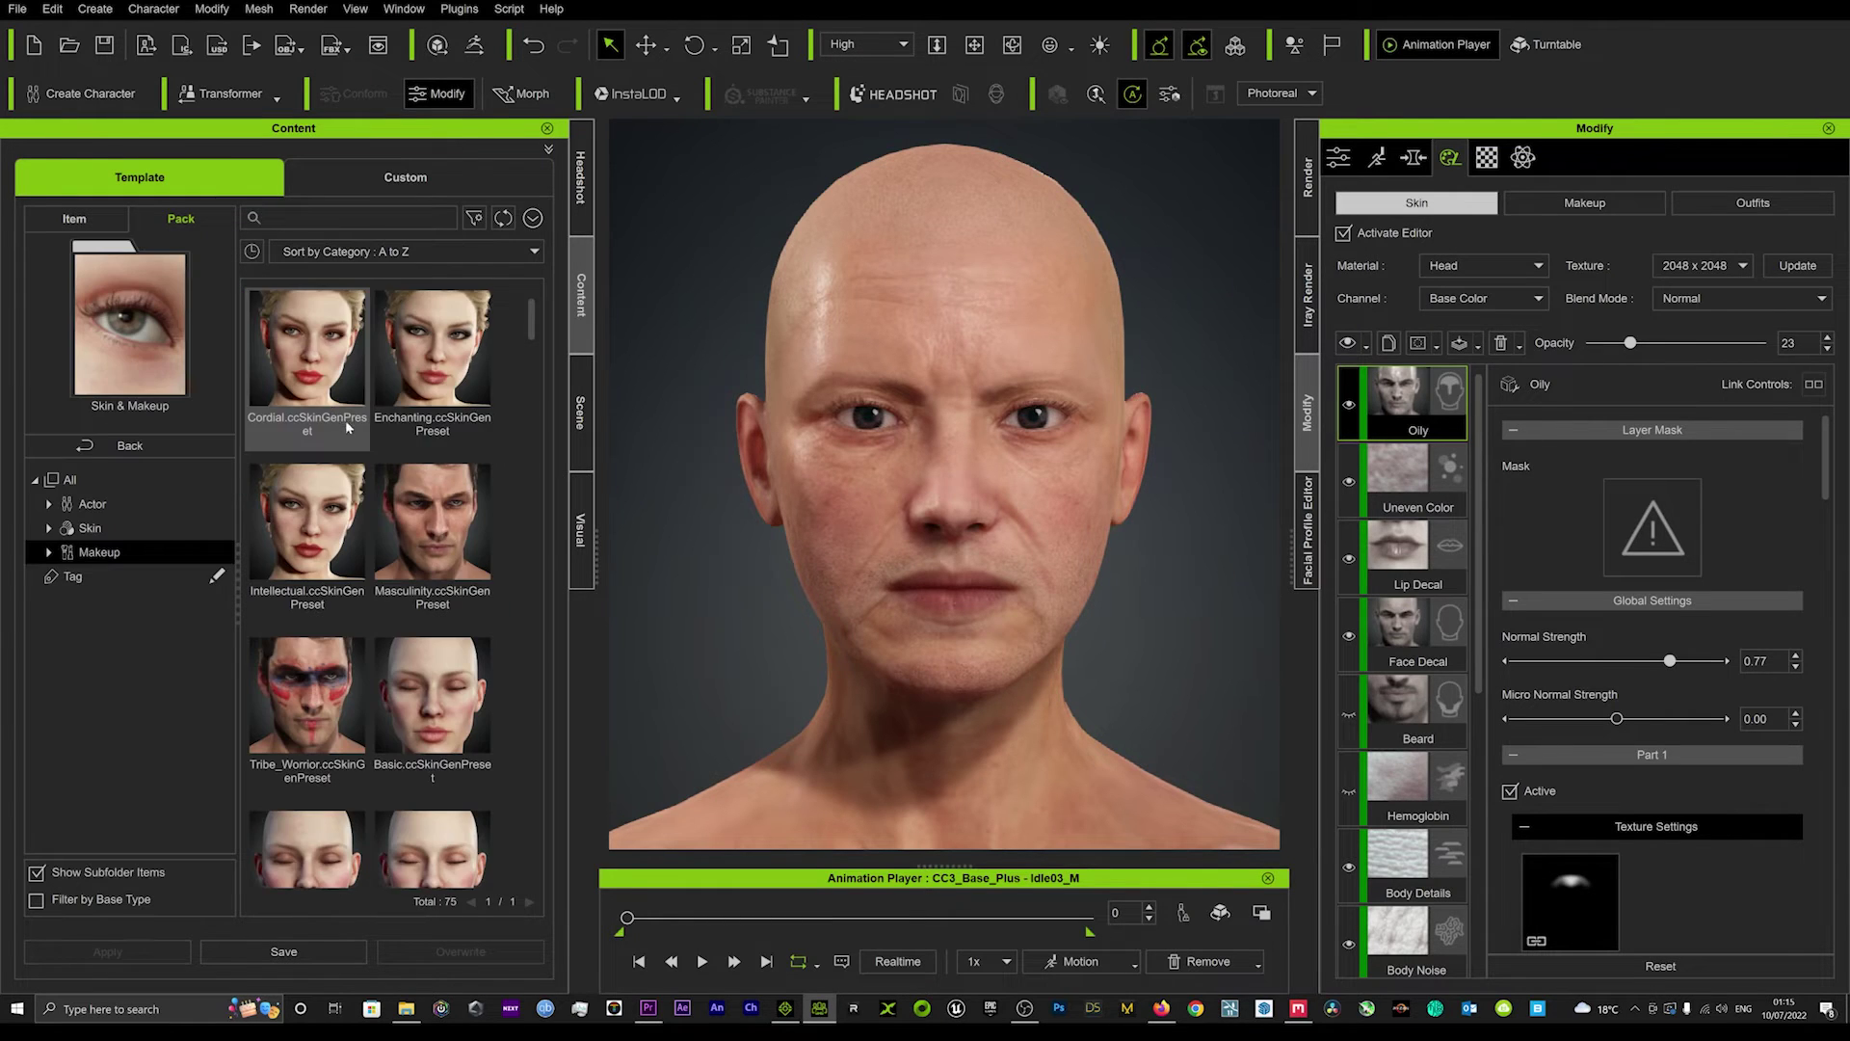
Step: Apply the Masculinity makeup preset listed just before Eye Bag Concealer to the character's head
{"action": "scroll", "coordinate": [436, 463], "scroll_direction": "down", "scroll_amount": 2}
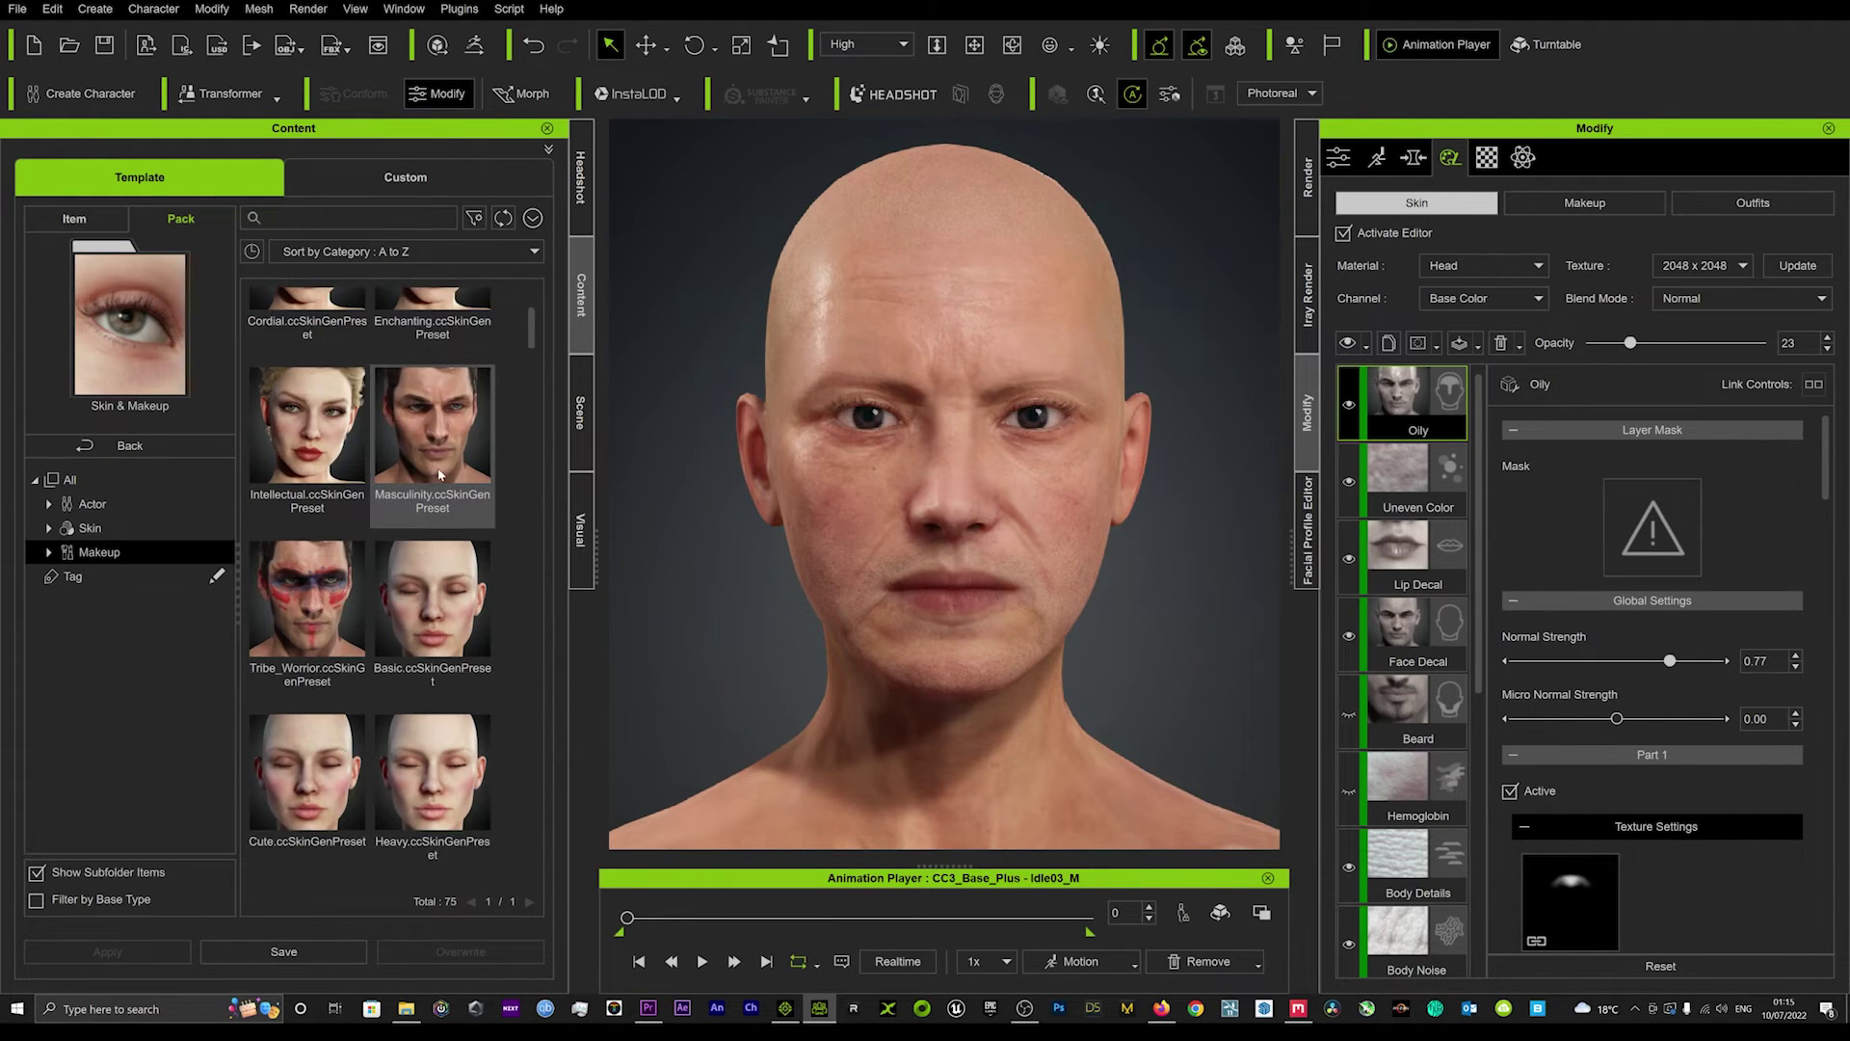
{"action": "scroll", "coordinate": [438, 482], "scroll_direction": "down", "scroll_amount": 6}
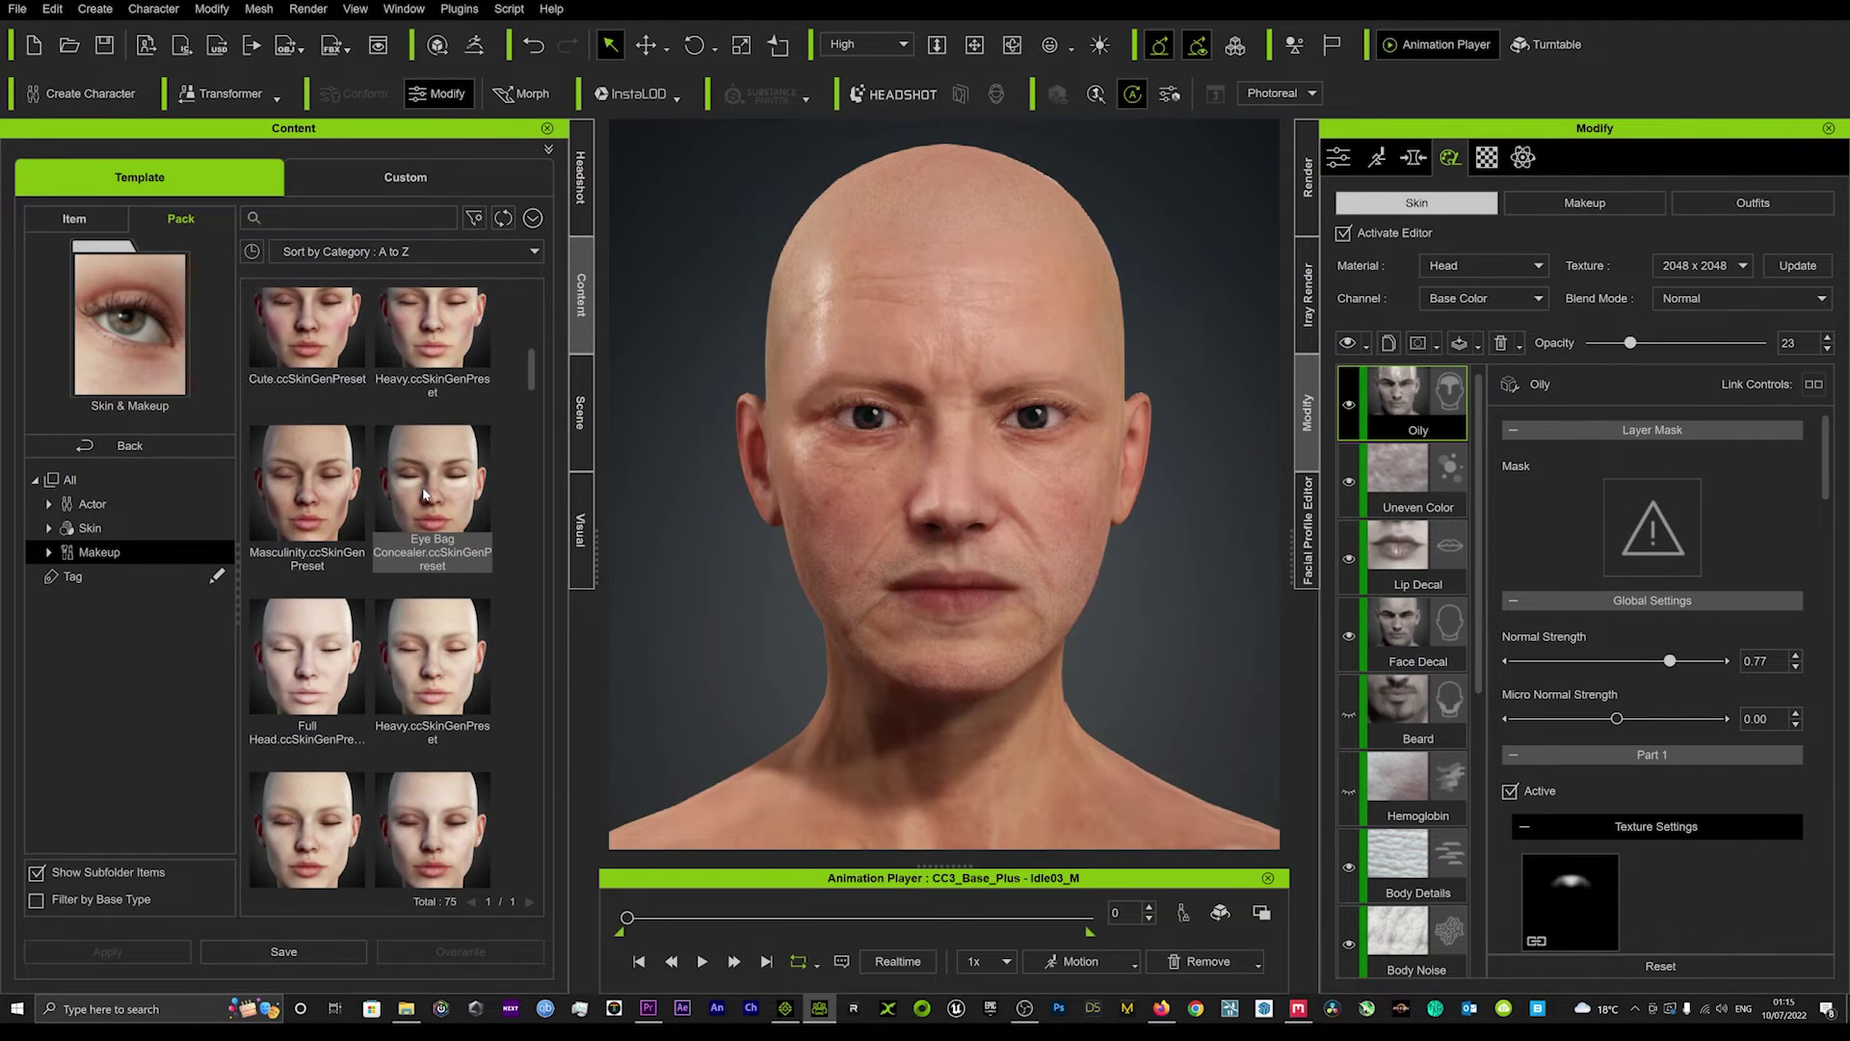
{"action": "scroll", "coordinate": [428, 539], "scroll_direction": "down", "scroll_amount": 2}
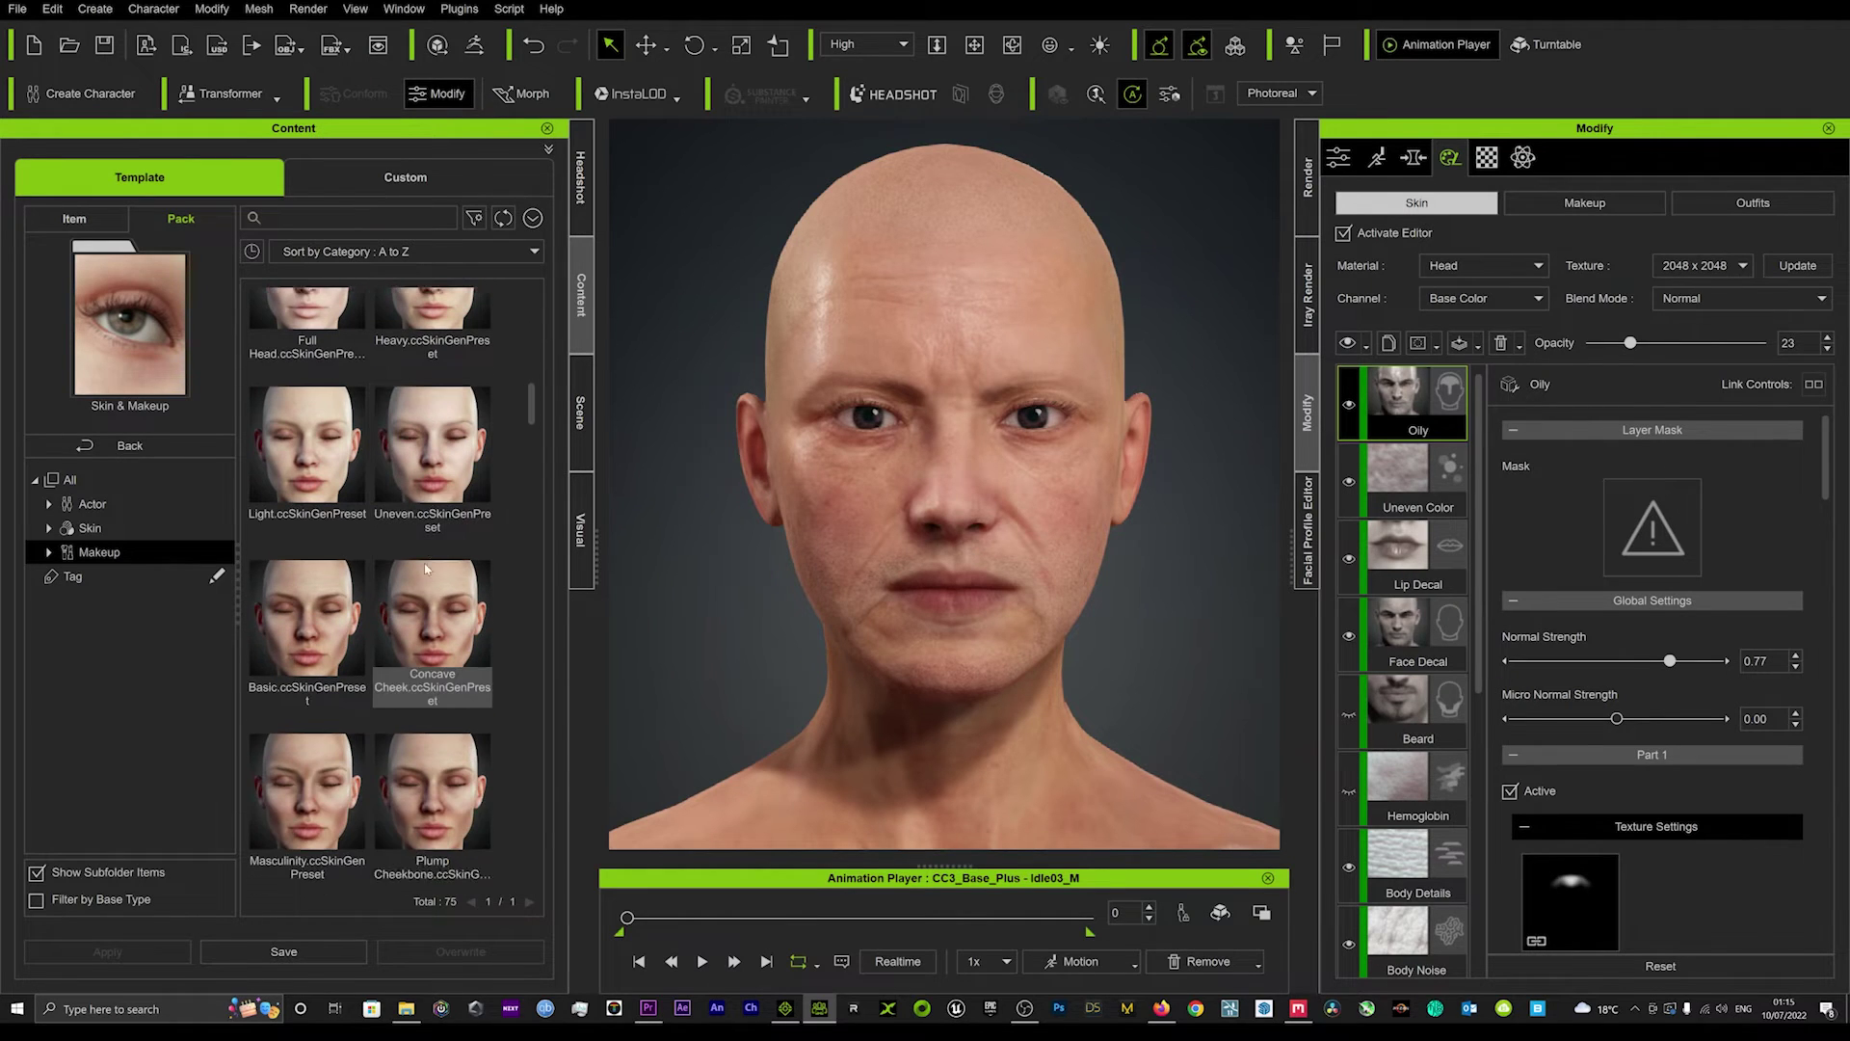
{"action": "scroll", "coordinate": [430, 570], "scroll_direction": "down", "scroll_amount": 1}
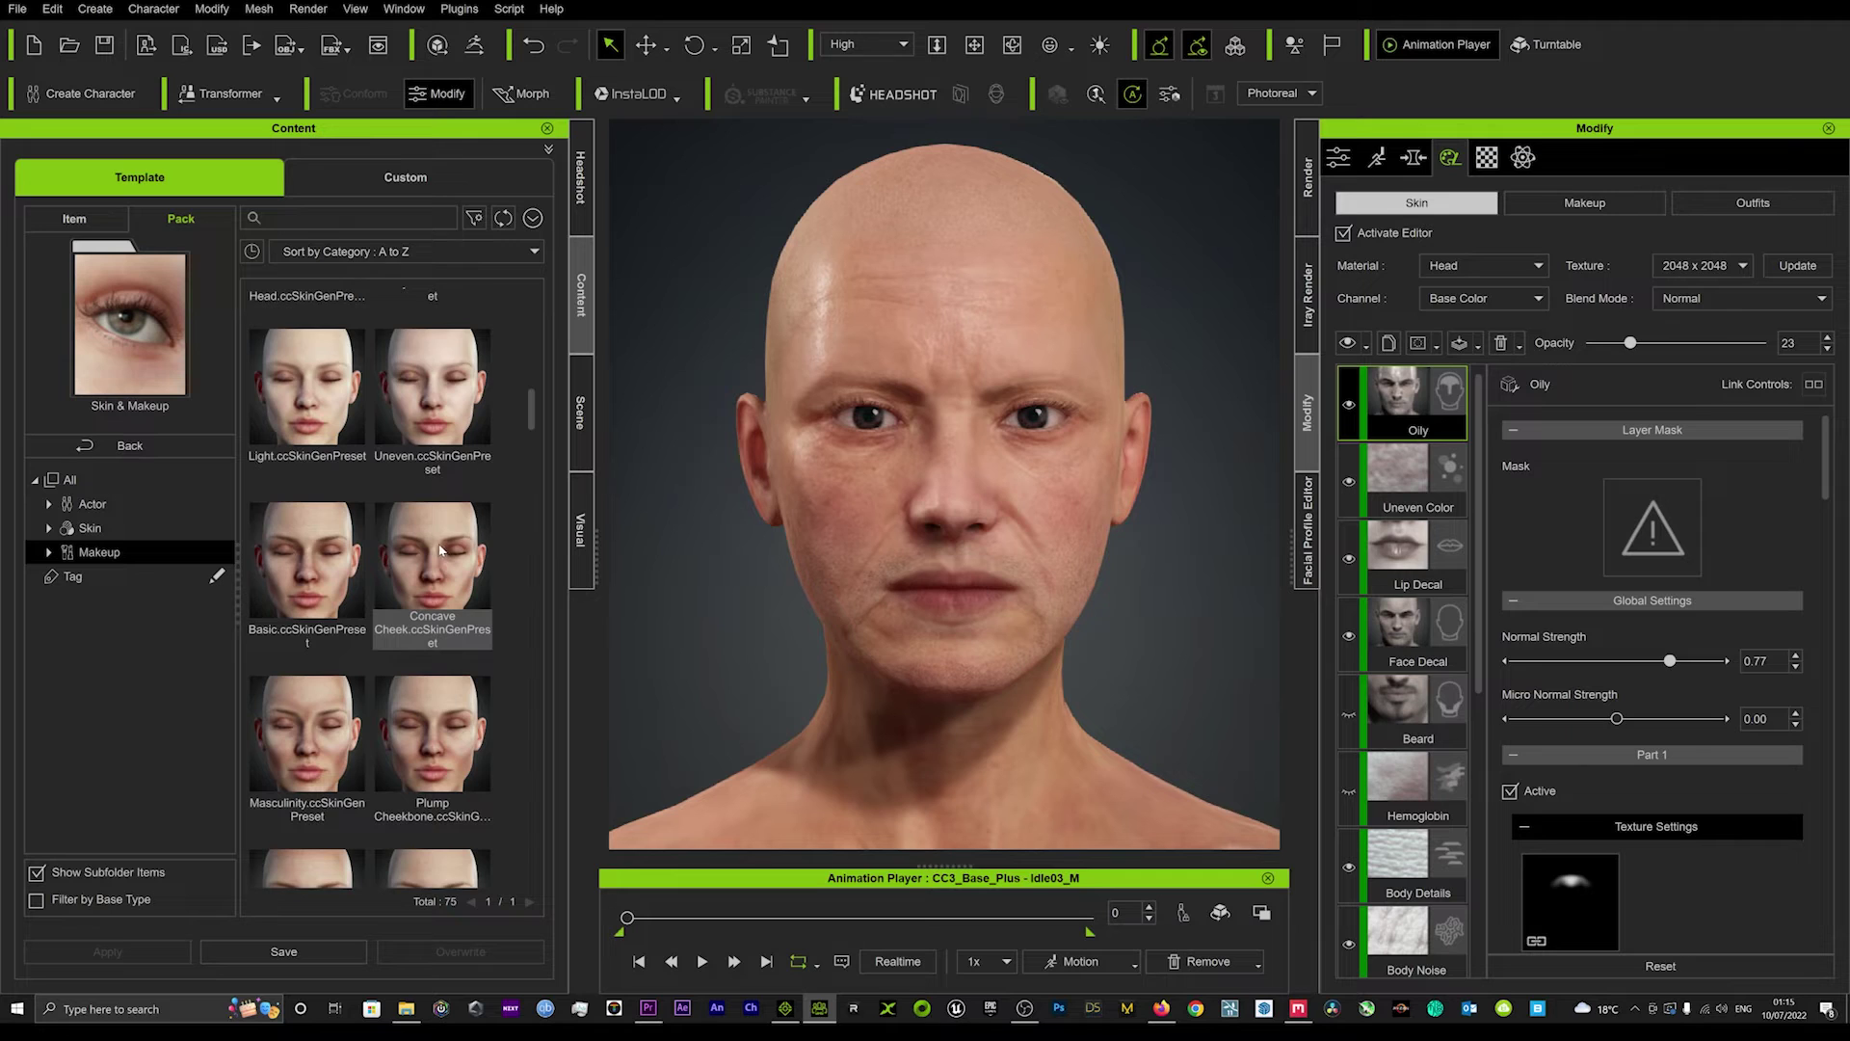
{"action": "scroll", "coordinate": [439, 559], "scroll_direction": "down", "scroll_amount": 1}
{"action": "scroll", "coordinate": [440, 559], "scroll_direction": "down", "scroll_amount": 4}
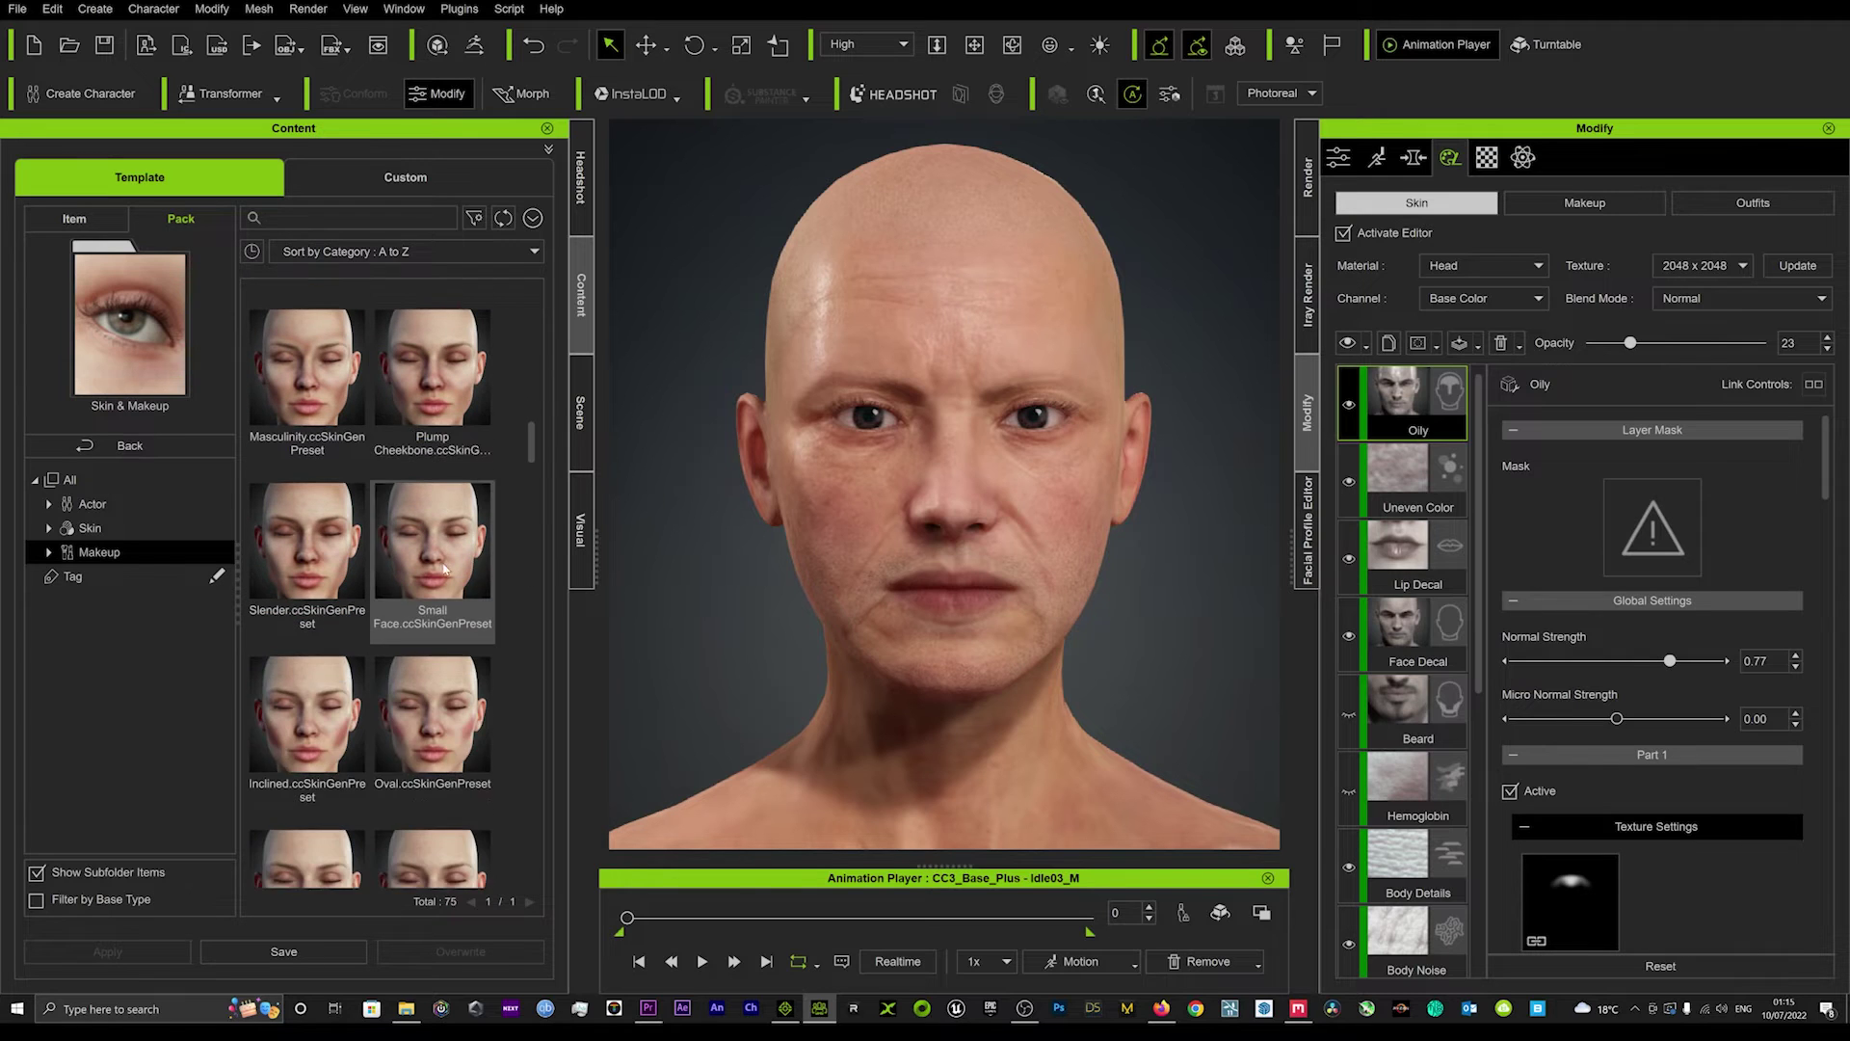
{"action": "scroll", "coordinate": [439, 564], "scroll_direction": "up", "scroll_amount": 8}
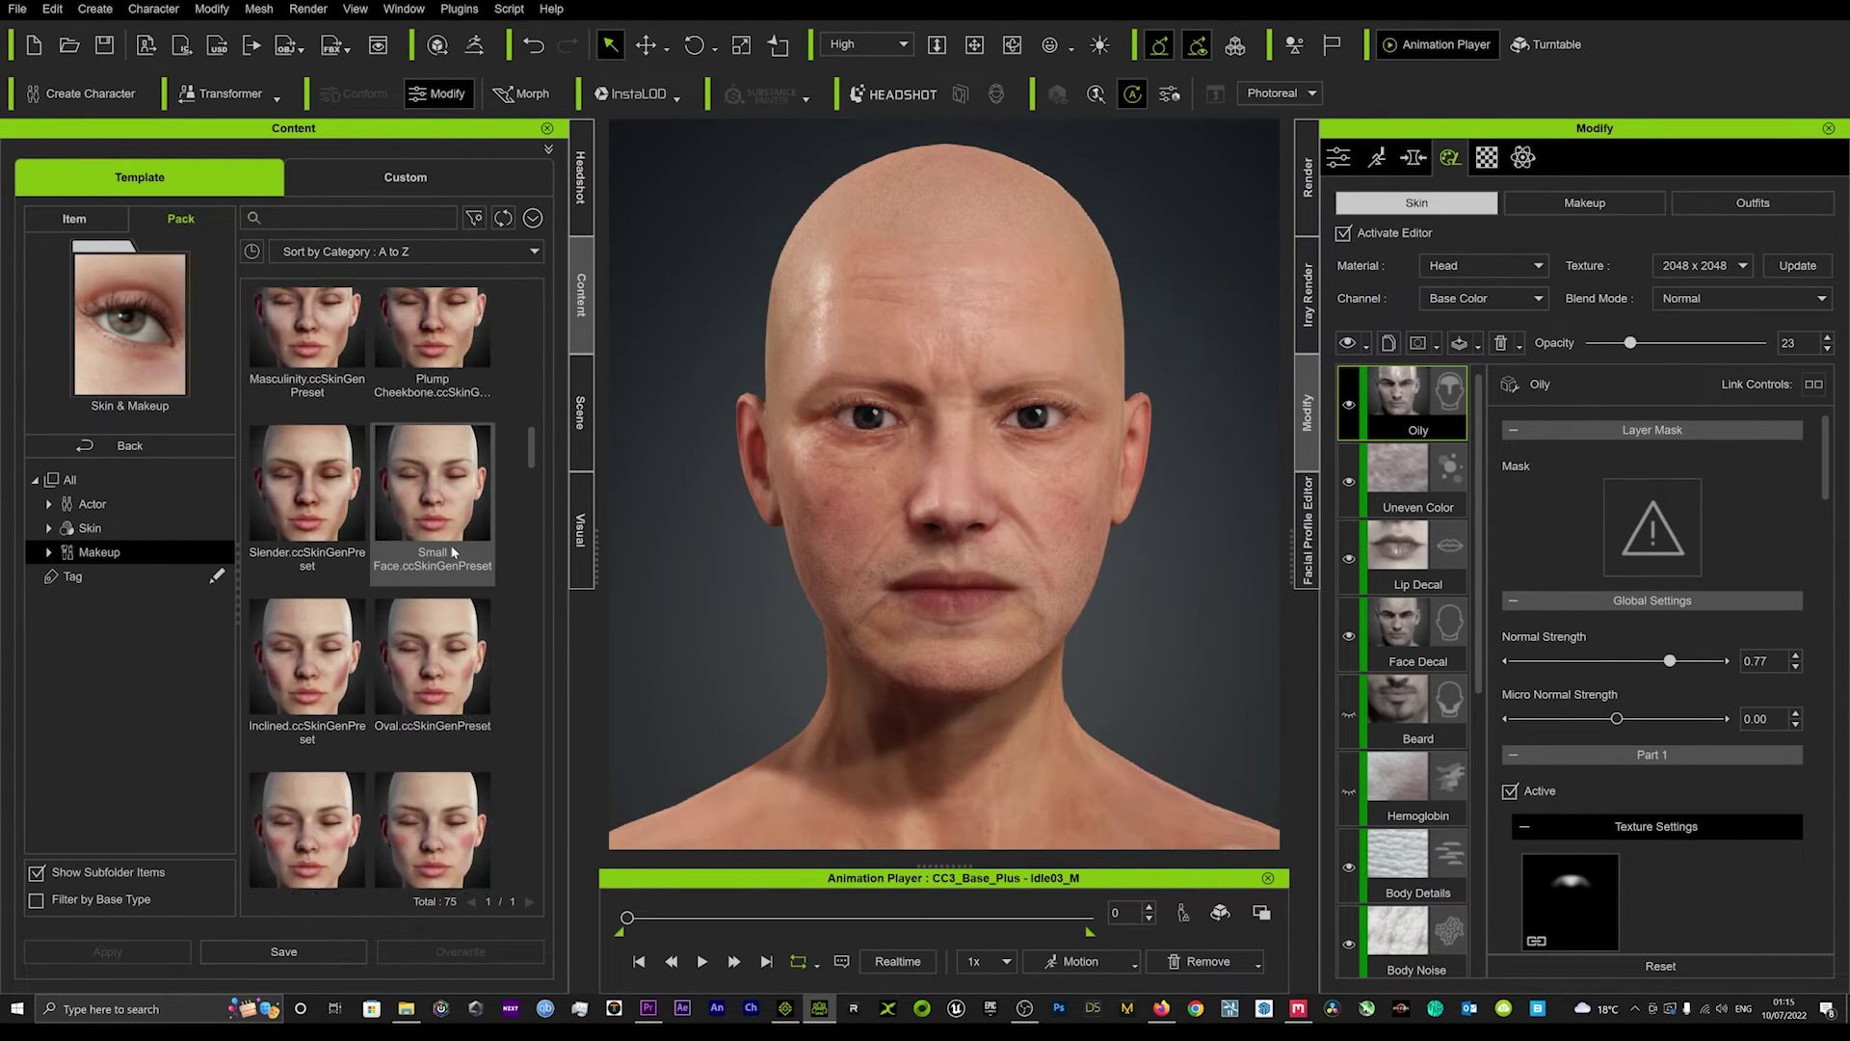
{"action": "scroll", "coordinate": [453, 551], "scroll_direction": "up", "scroll_amount": 3}
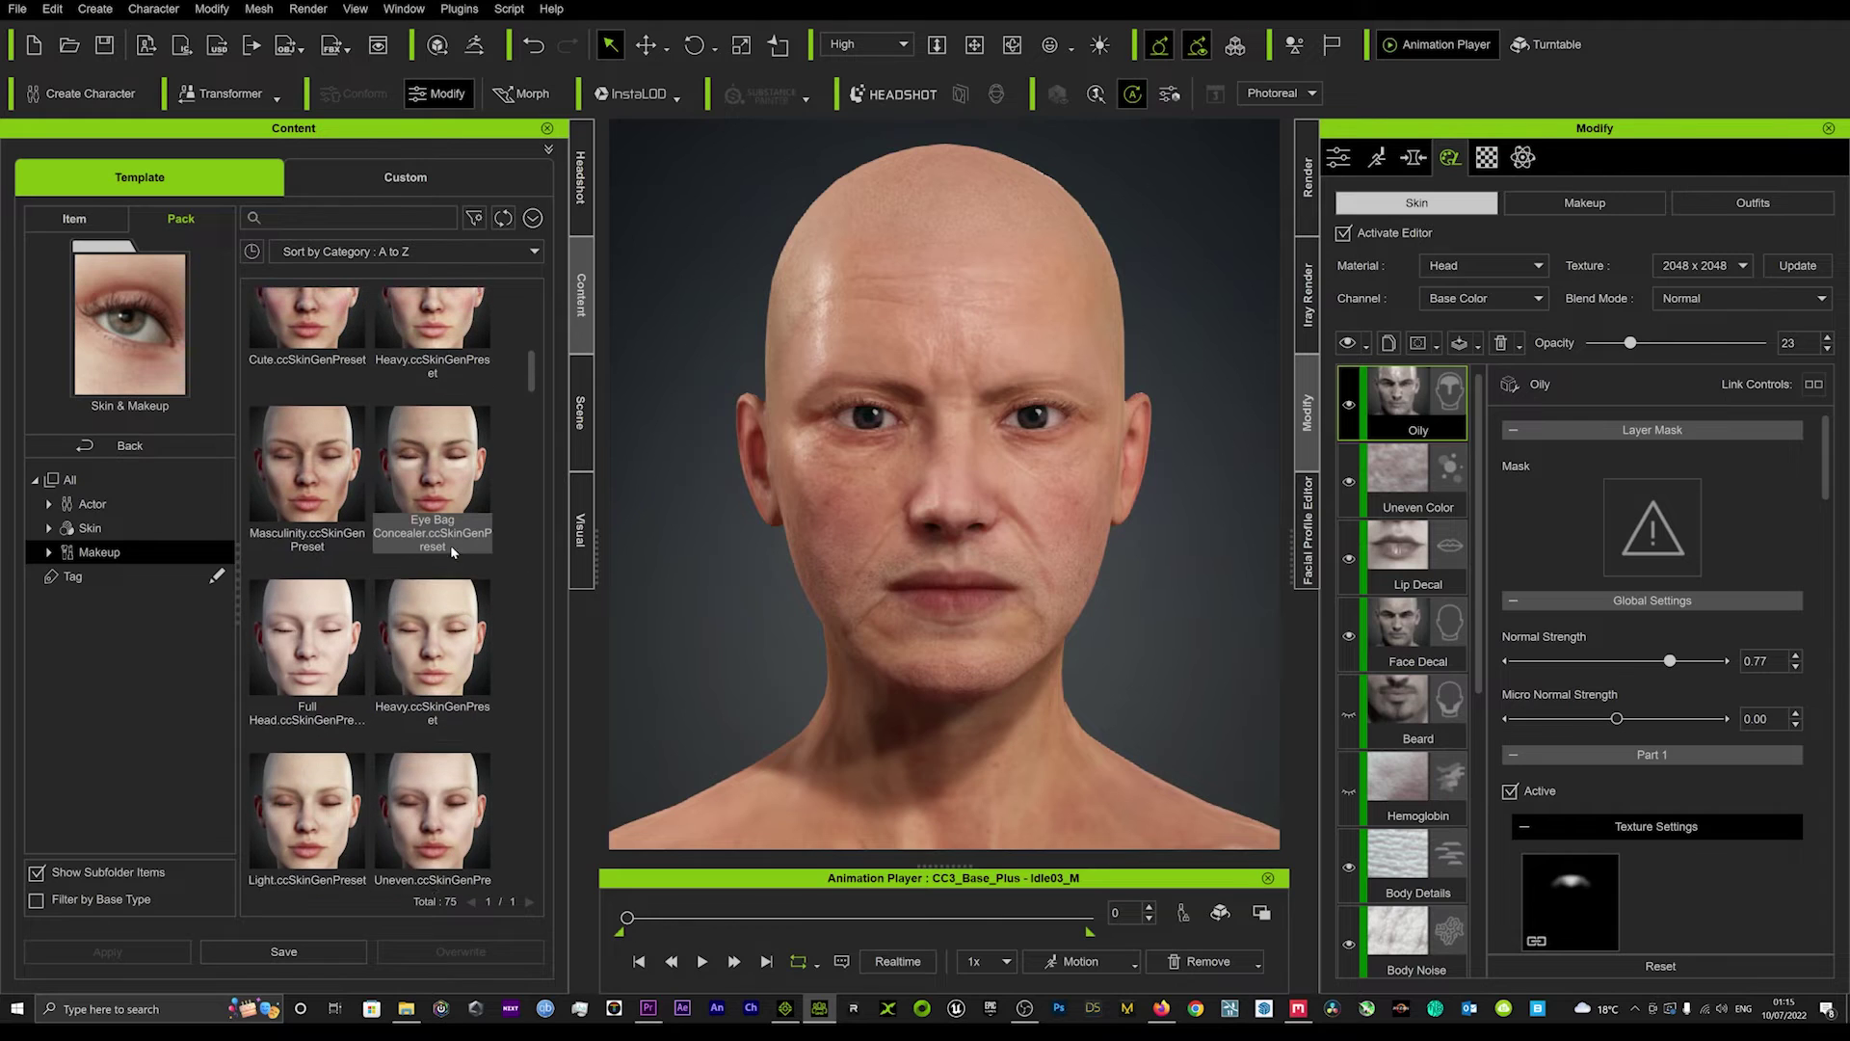
{"action": "scroll", "coordinate": [451, 552], "scroll_direction": "up", "scroll_amount": 2}
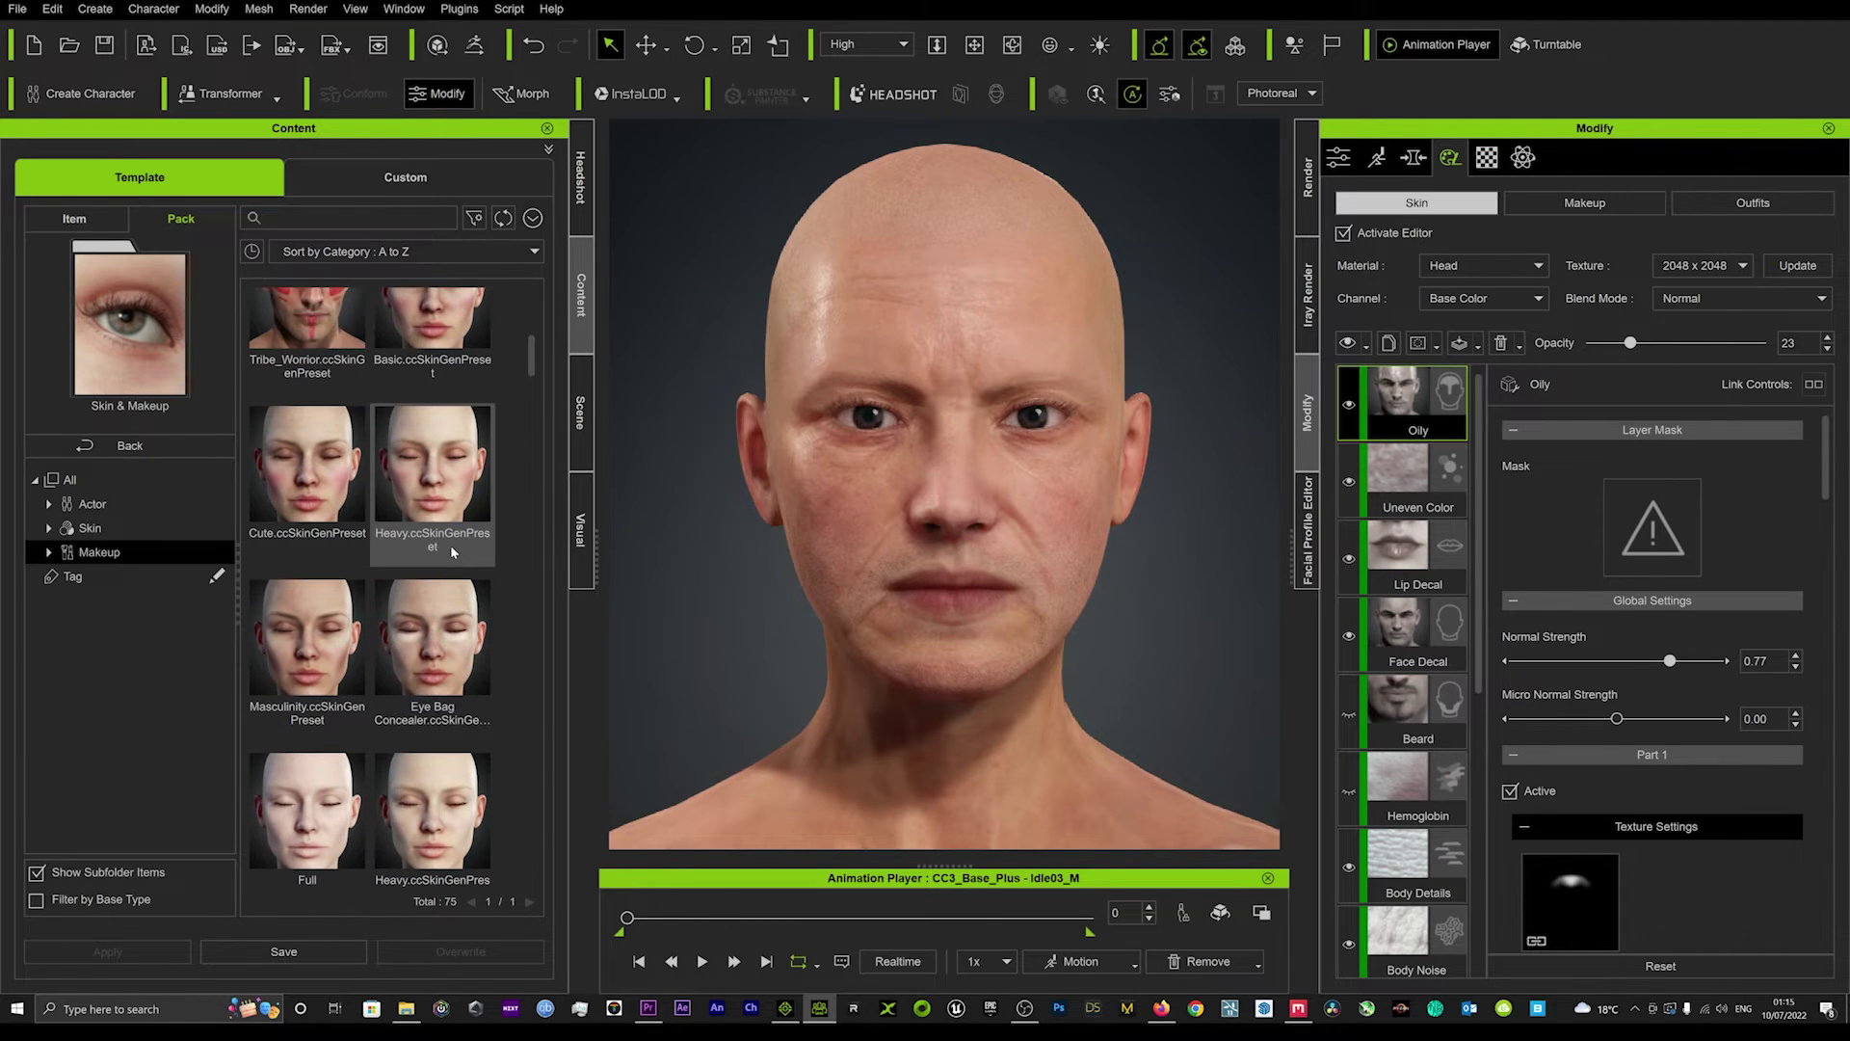
{"action": "scroll", "coordinate": [451, 546], "scroll_direction": "down", "scroll_amount": 2}
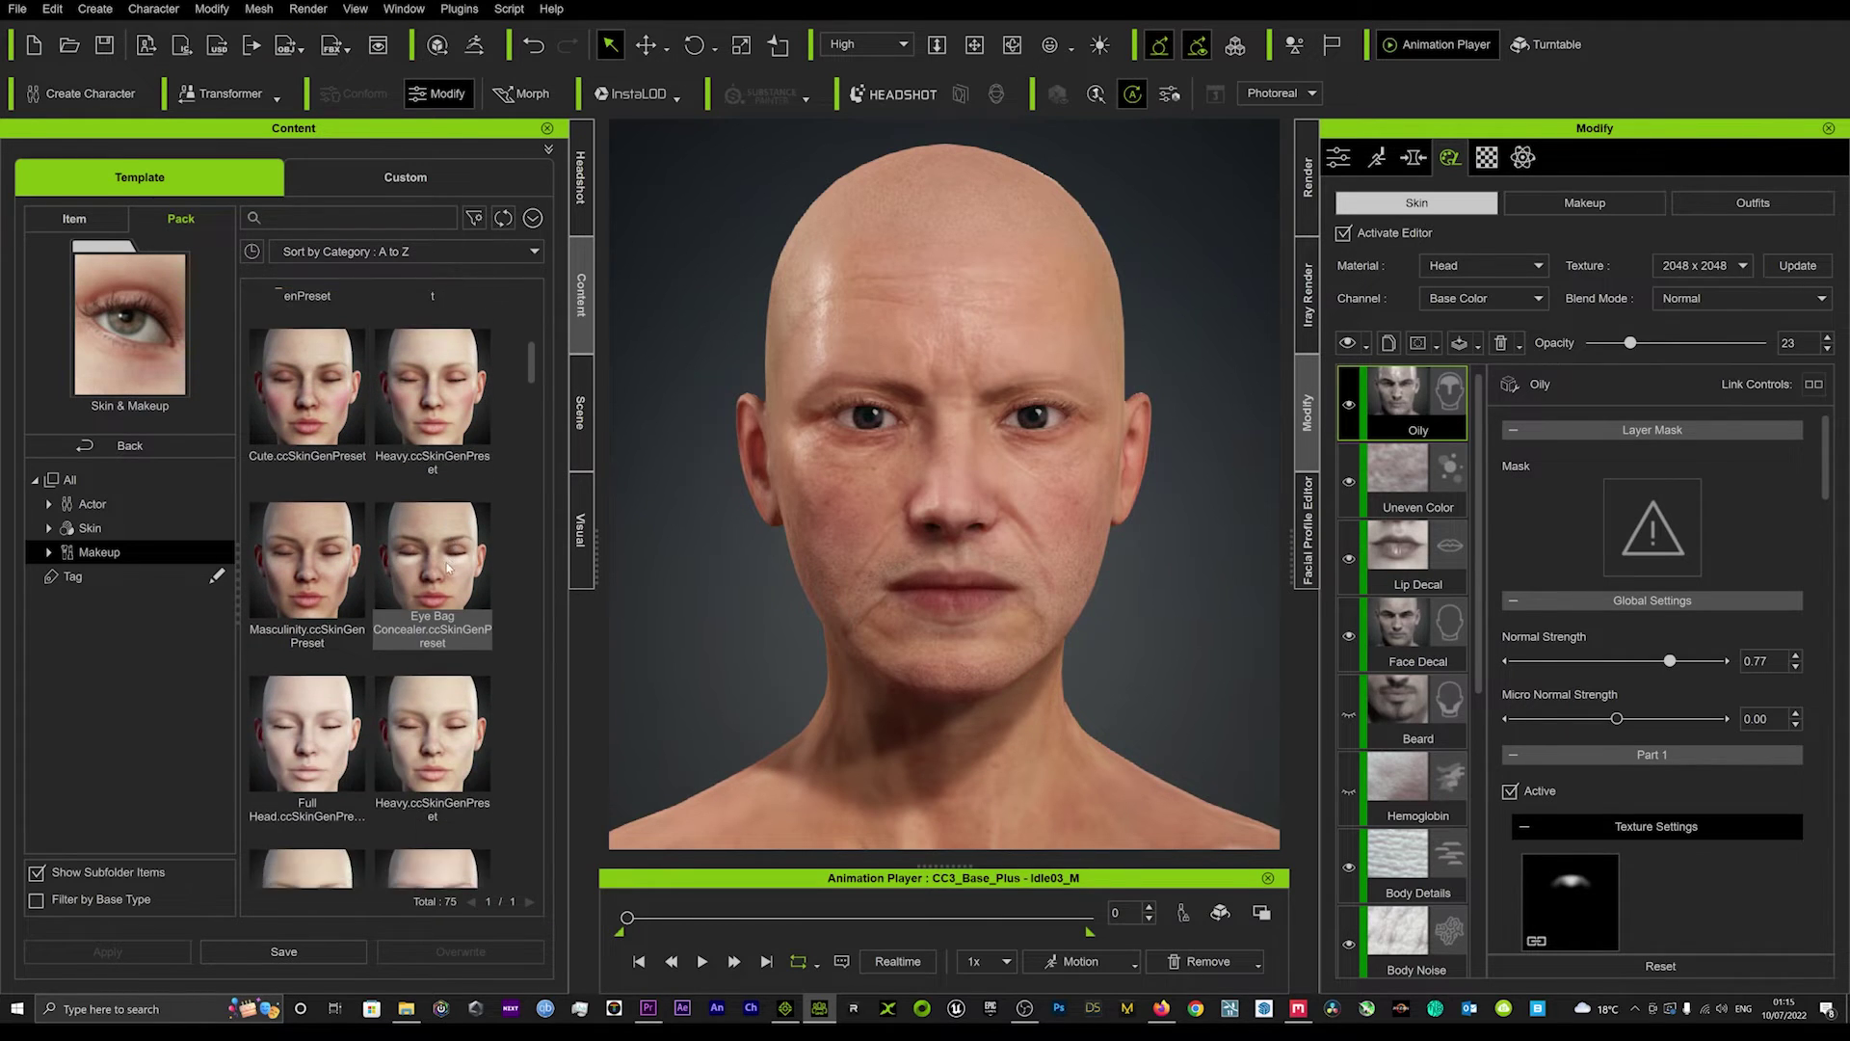
{"action": "double_click", "coordinate": [343, 582]}
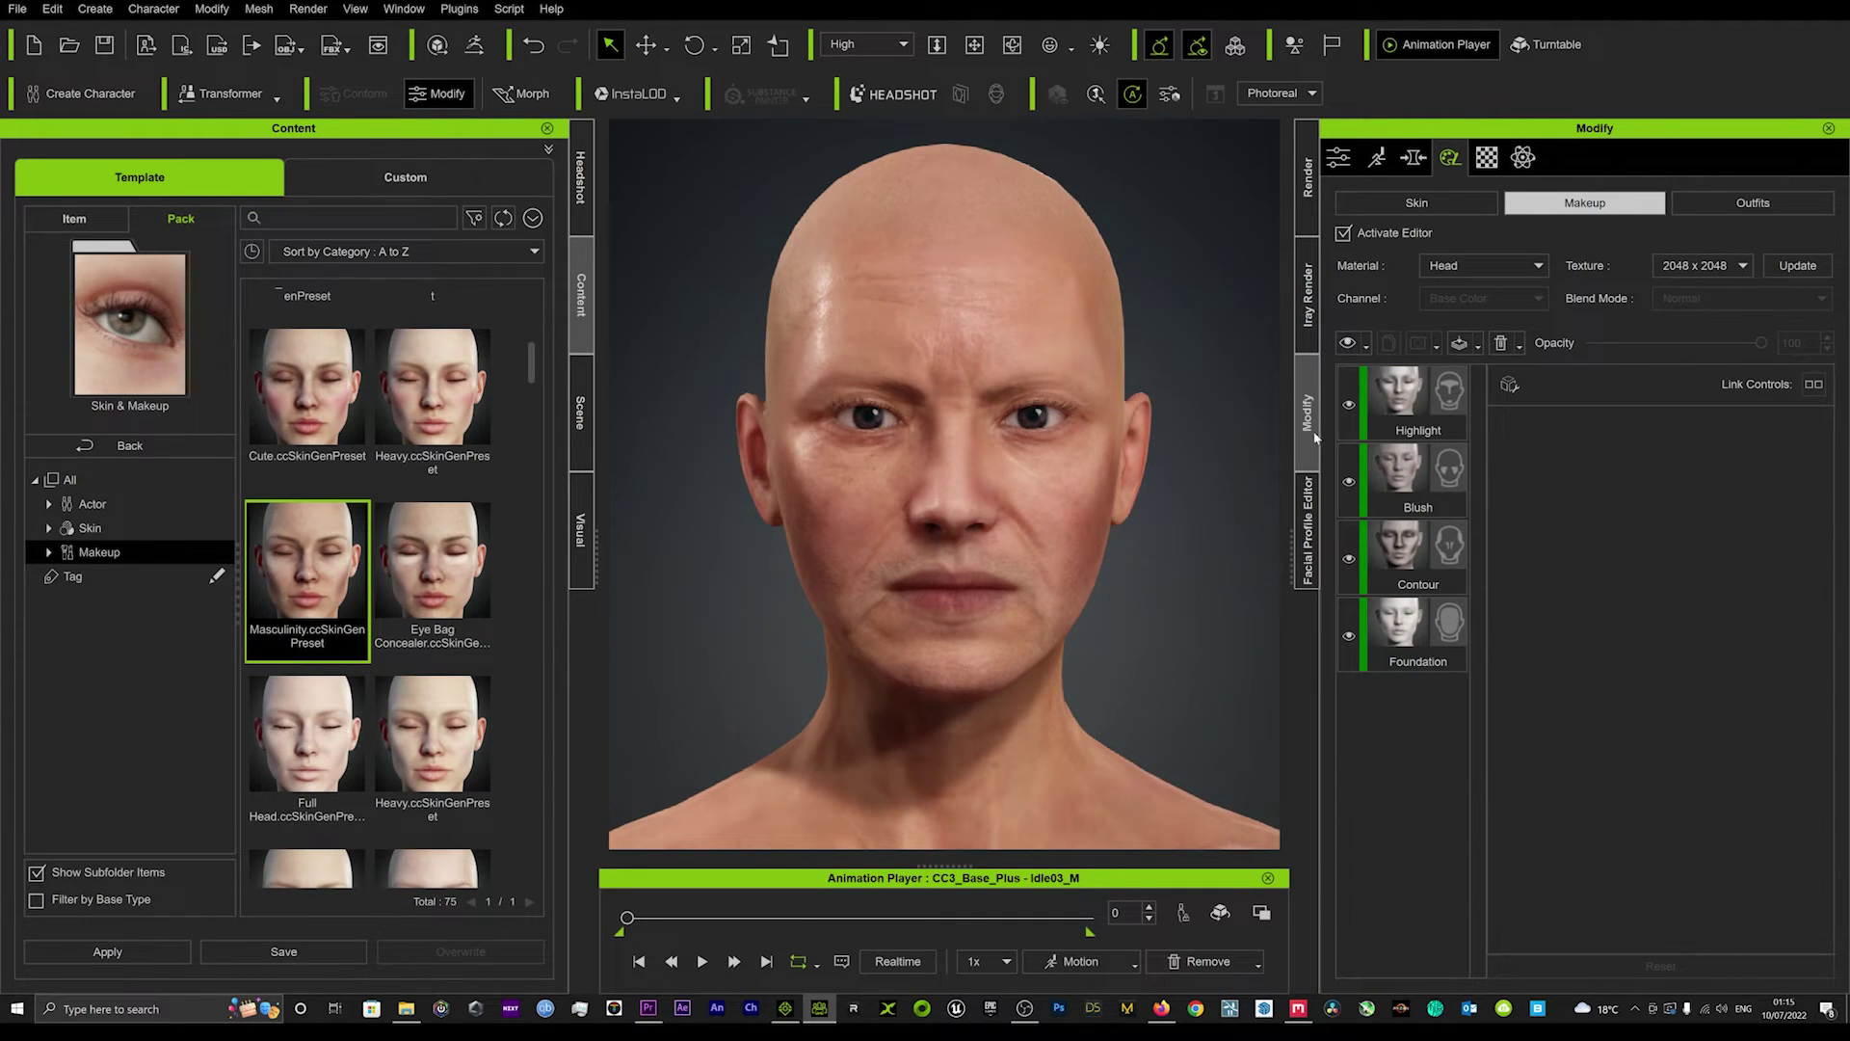
Step: Select the Highlight makeup layer, compare the face with and without the Blush layer, and leave Blush hidden
{"action": "left_click", "coordinate": [1396, 401]}
{"action": "left_click", "coordinate": [1397, 400]}
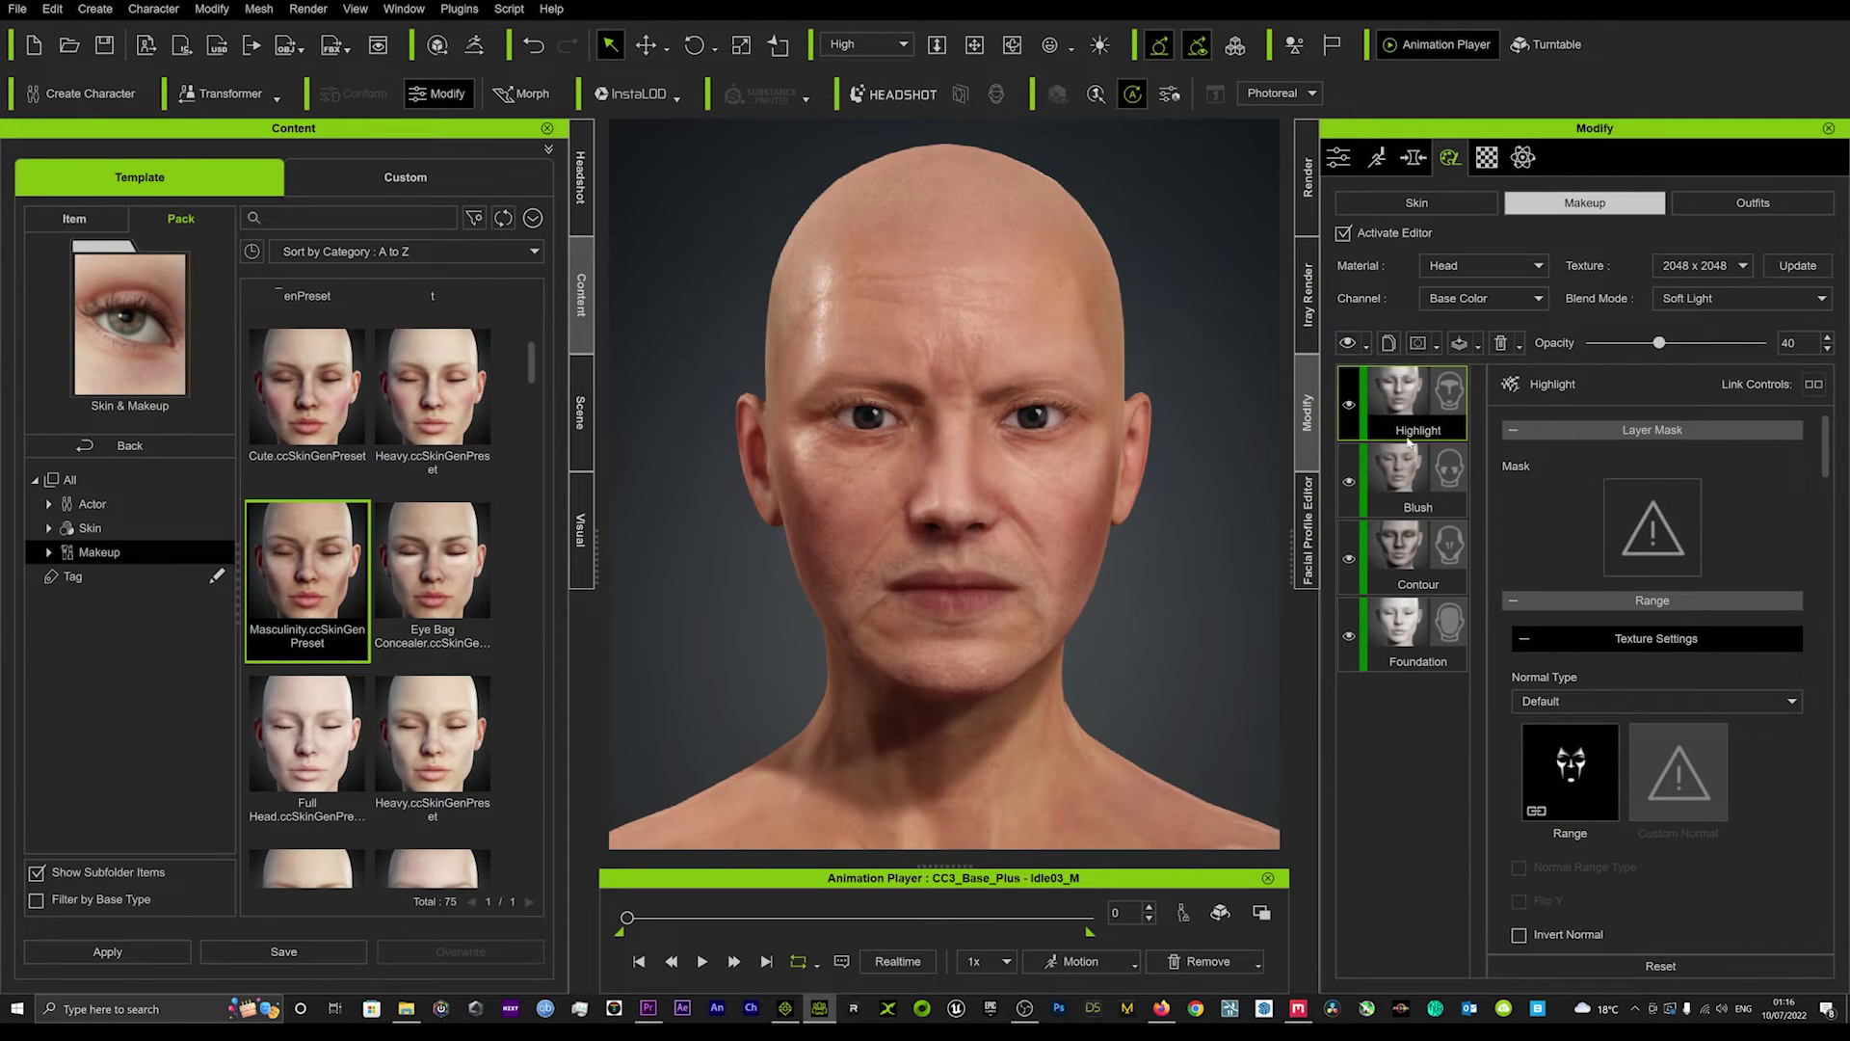
{"action": "left_click", "coordinate": [1349, 484]}
{"action": "left_click", "coordinate": [1349, 484]}
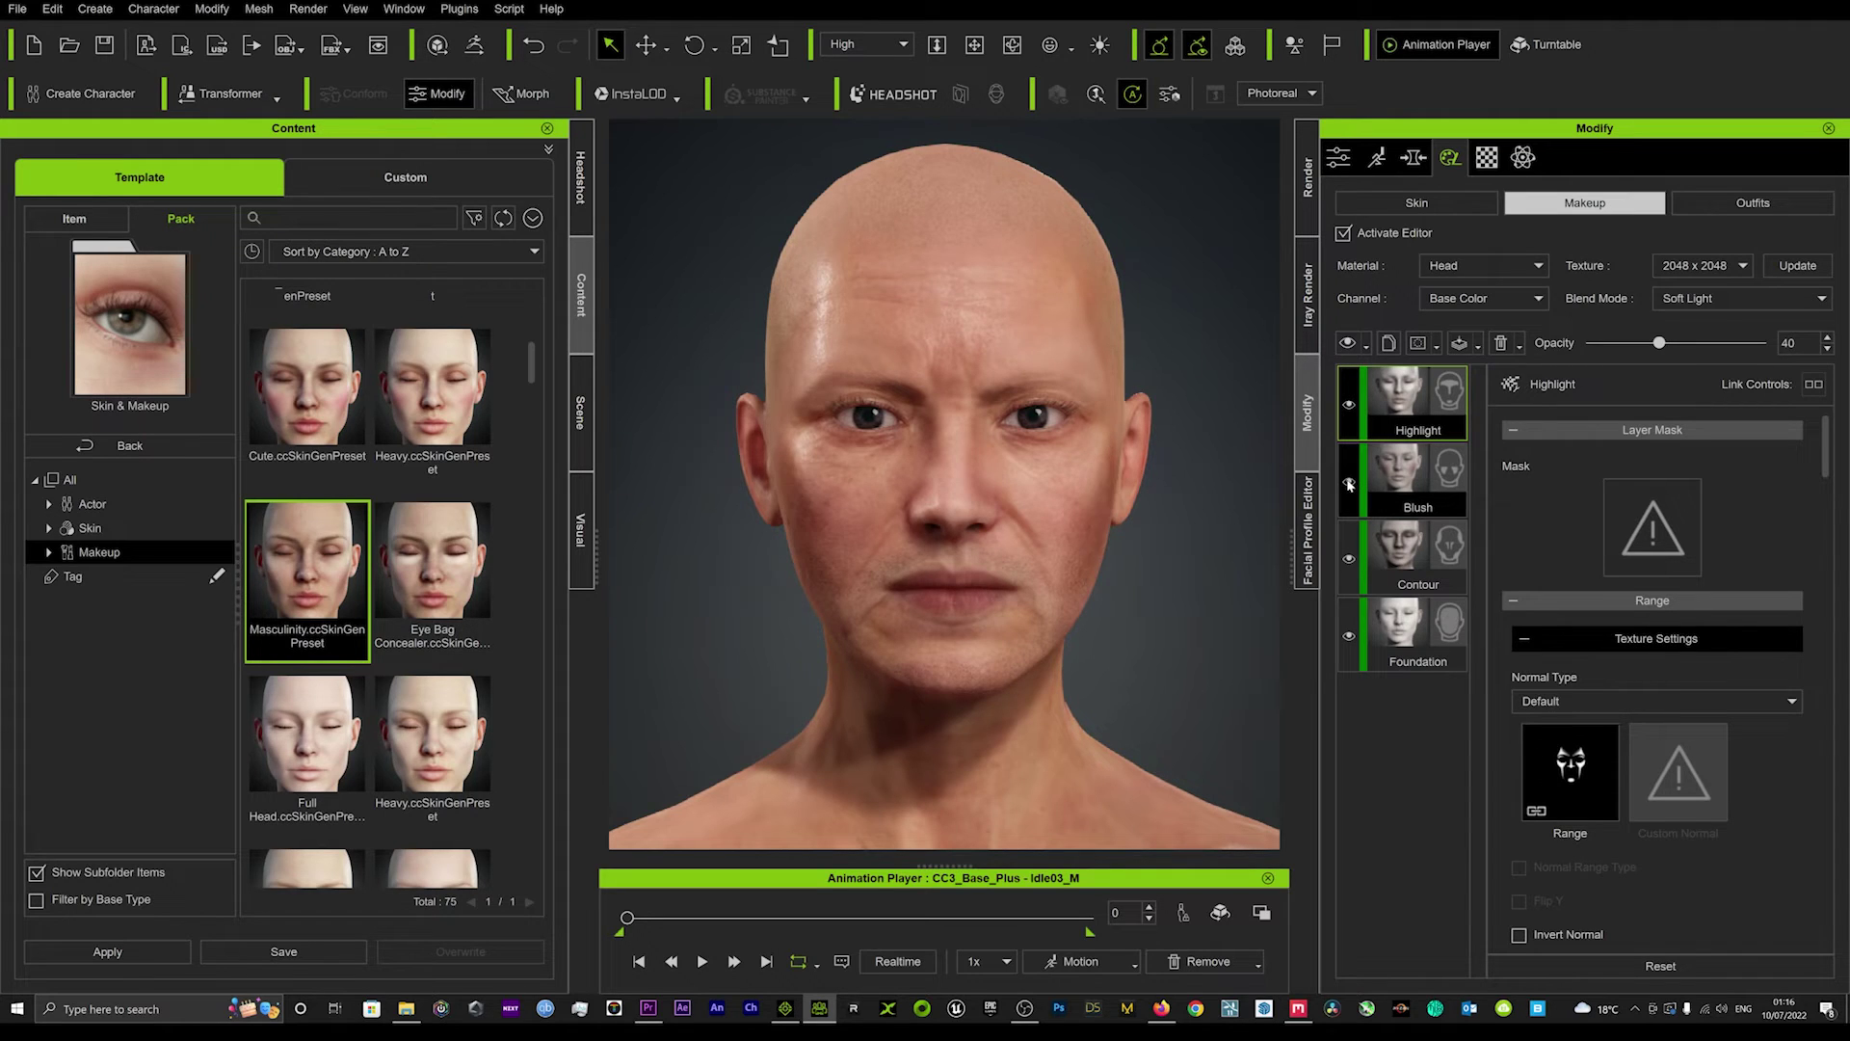
{"action": "left_click", "coordinate": [1349, 484]}
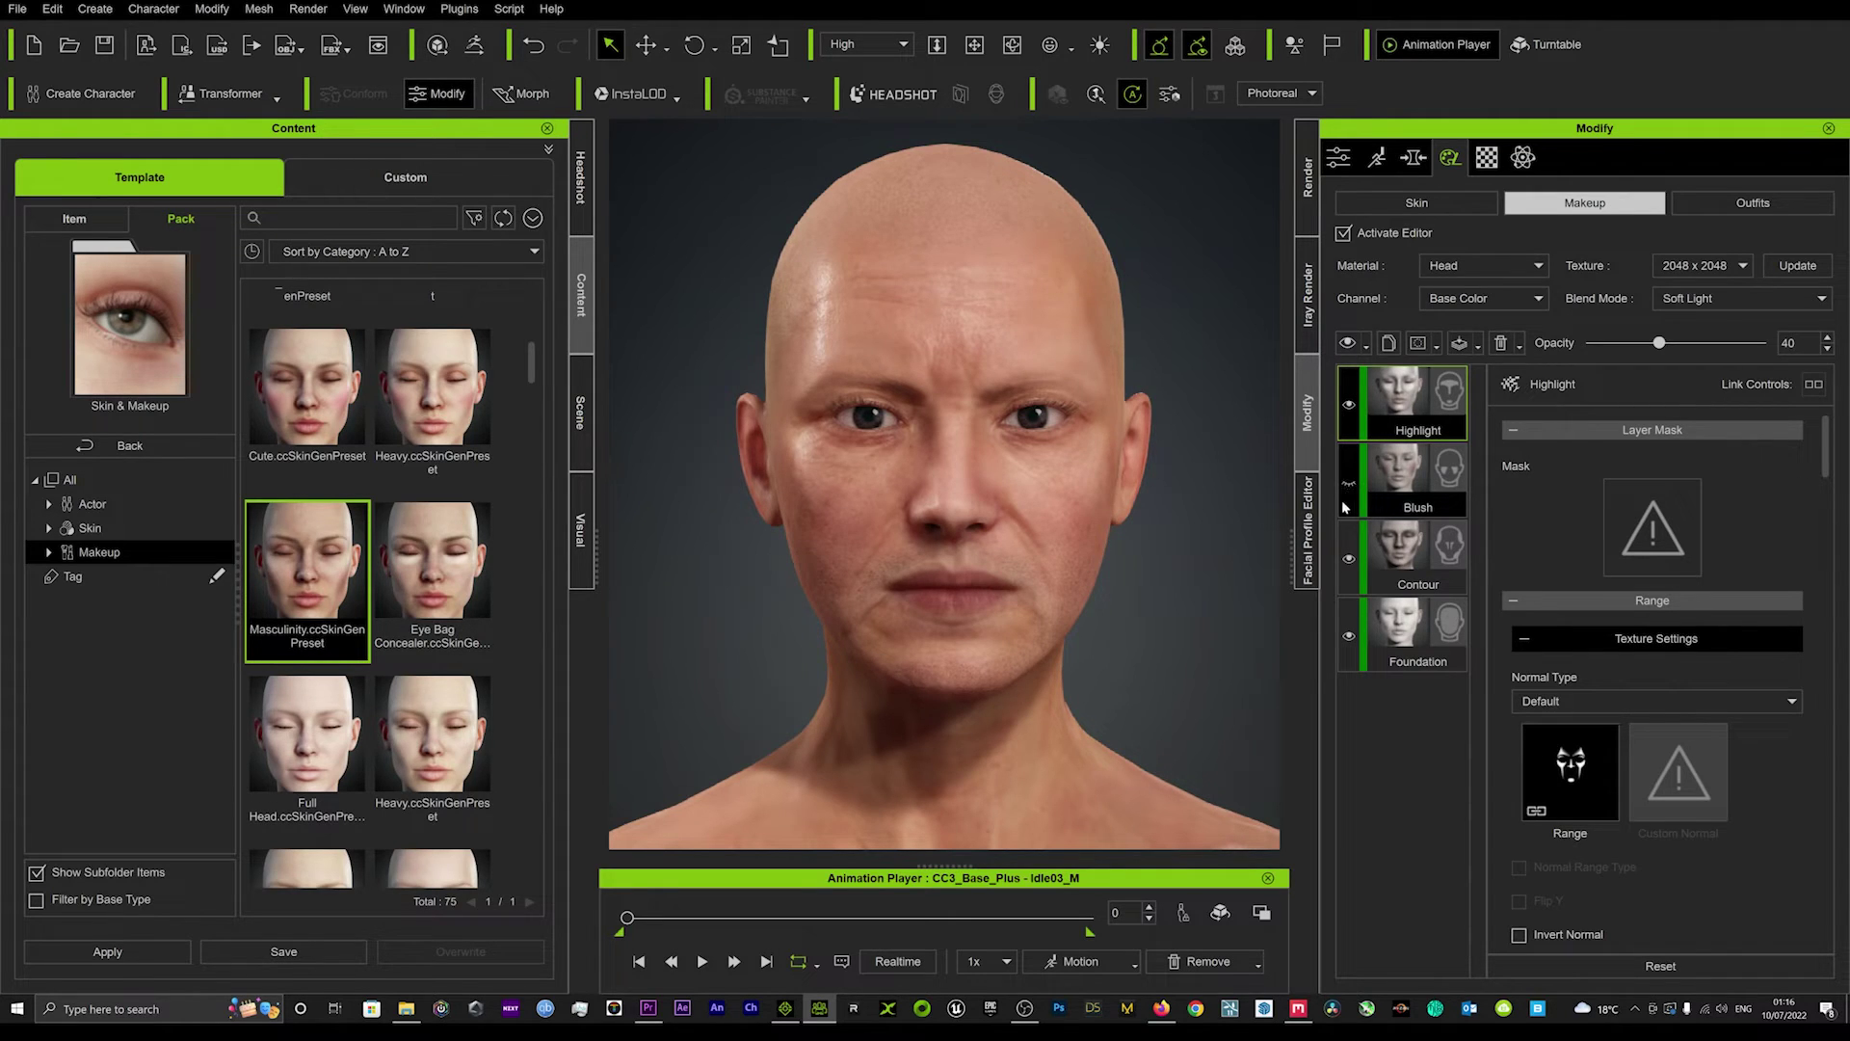
Step: Compare the face with and without the Contour makeup layer, and lower that layer's opacity to 9
{"action": "left_click", "coordinate": [1349, 560]}
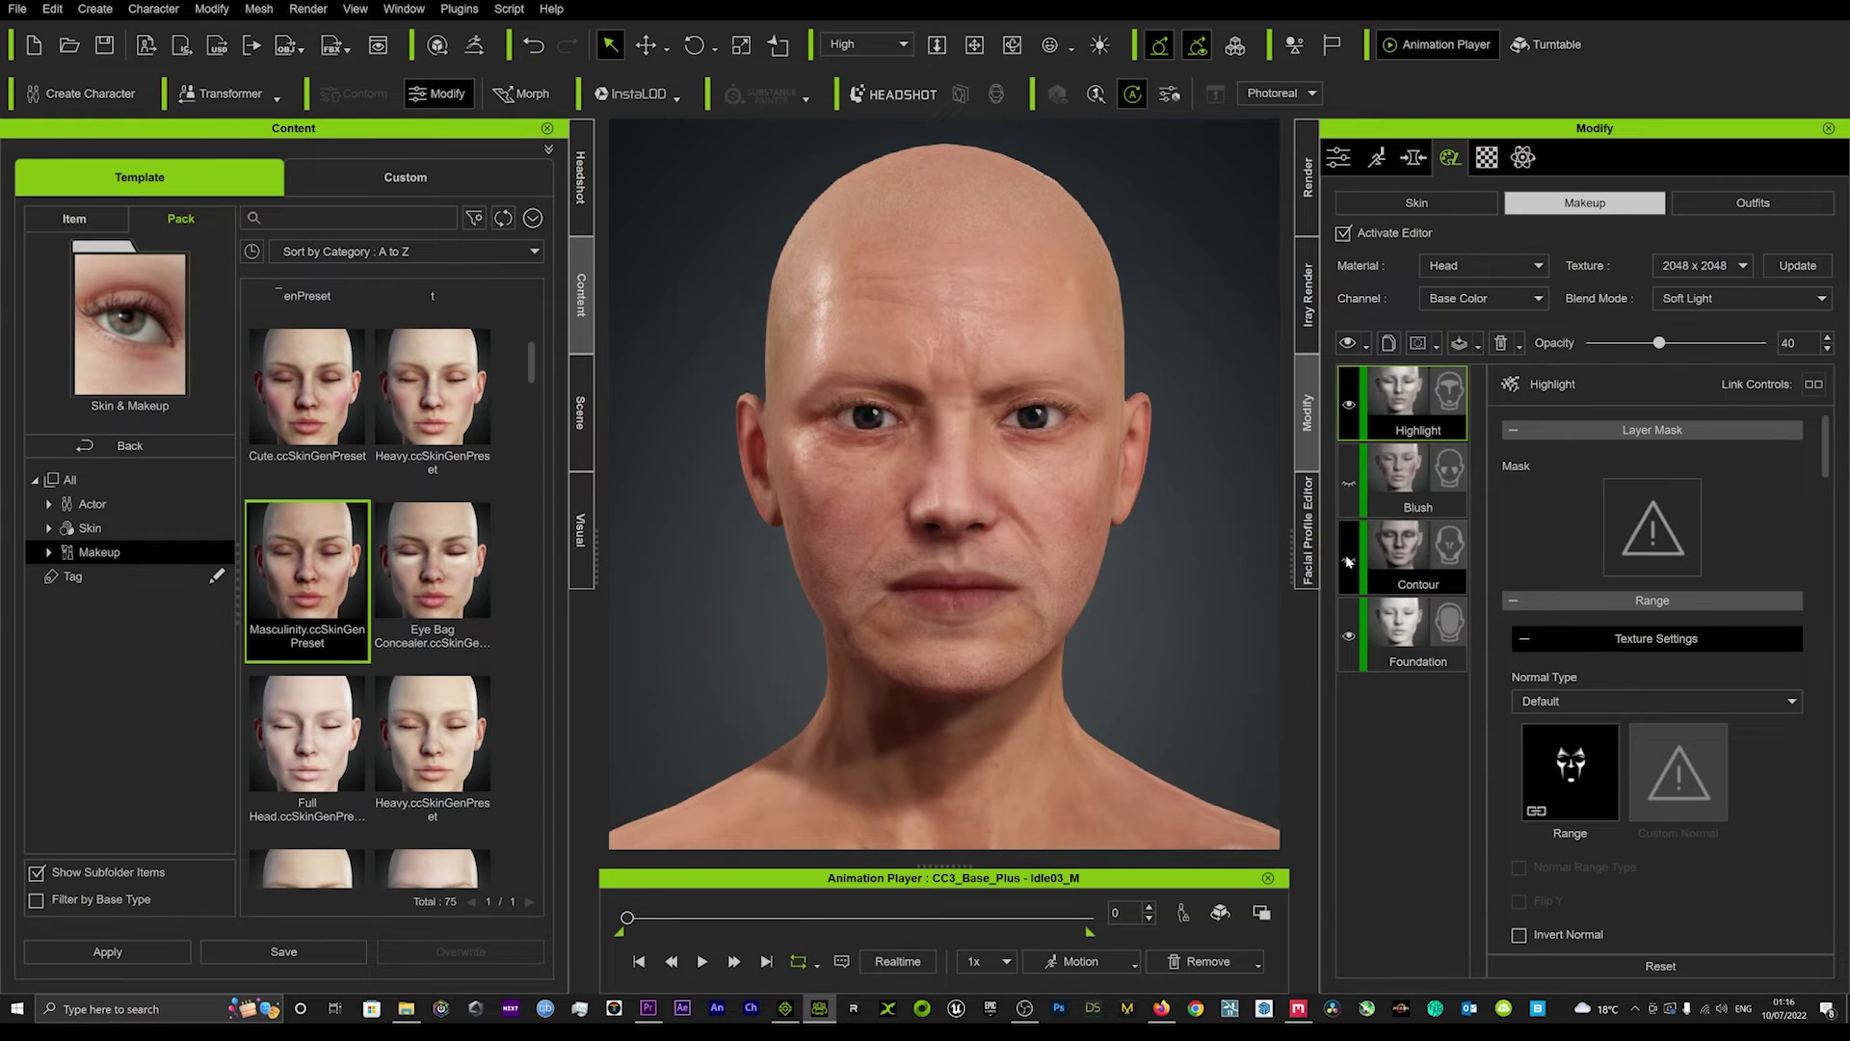
{"action": "left_click", "coordinate": [1349, 559]}
{"action": "left_click", "coordinate": [1350, 560]}
{"action": "left_click", "coordinate": [1349, 559]}
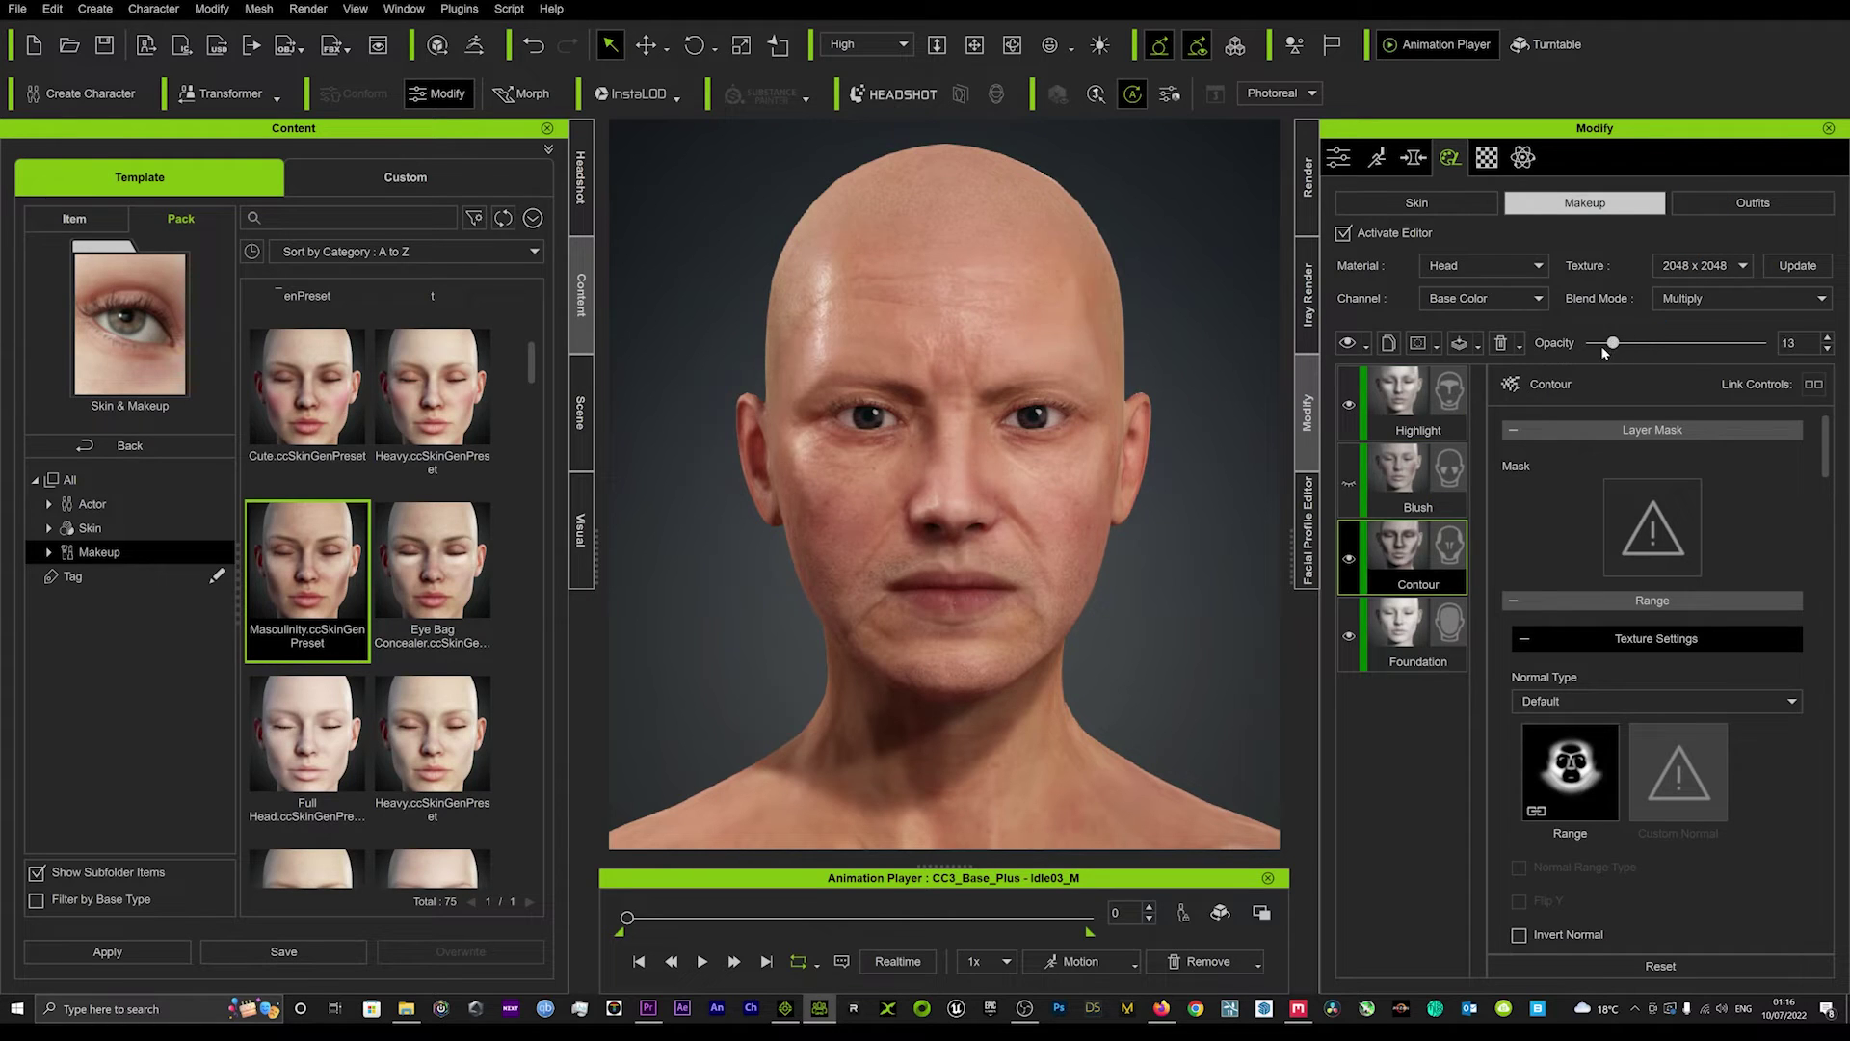
{"action": "left_click_drag", "start_coordinate": [1592, 351], "coordinate": [1596, 354]}
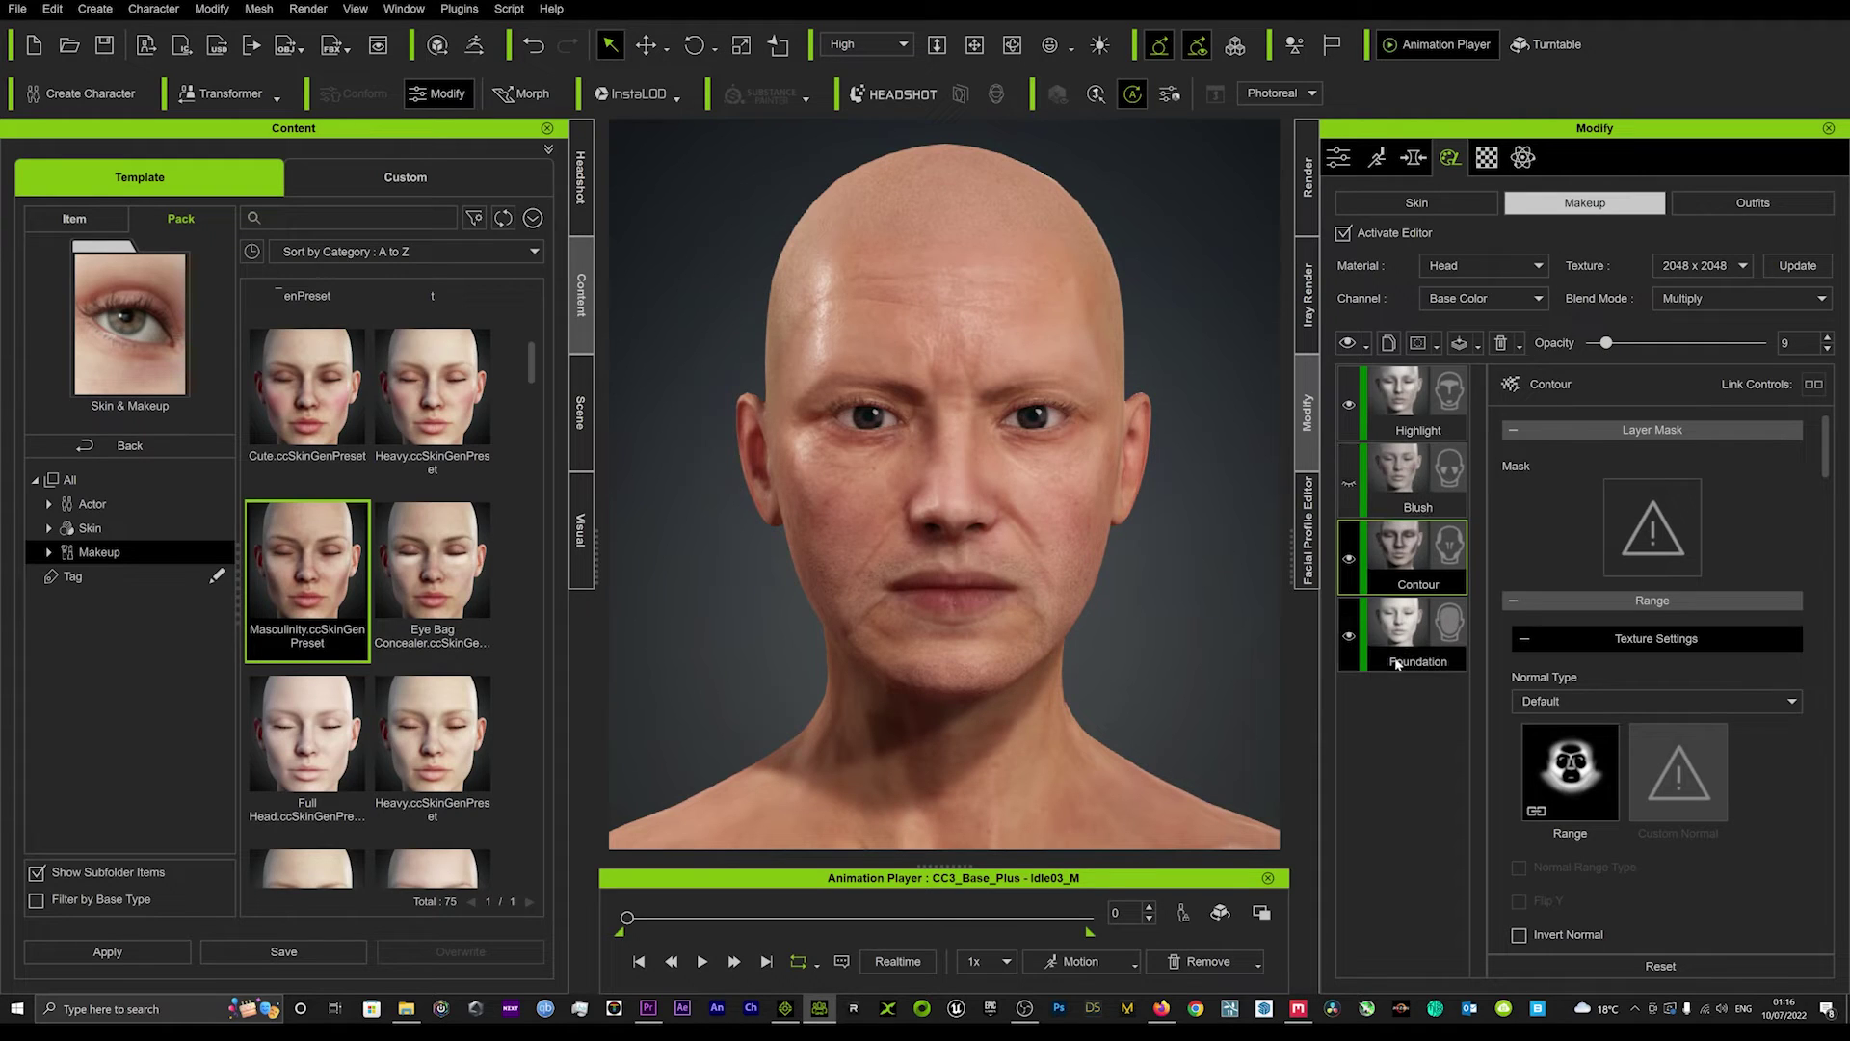
Step: Check the effect of the Foundation makeup layer on the face and raise its opacity to 49
{"action": "left_click", "coordinate": [1395, 611]}
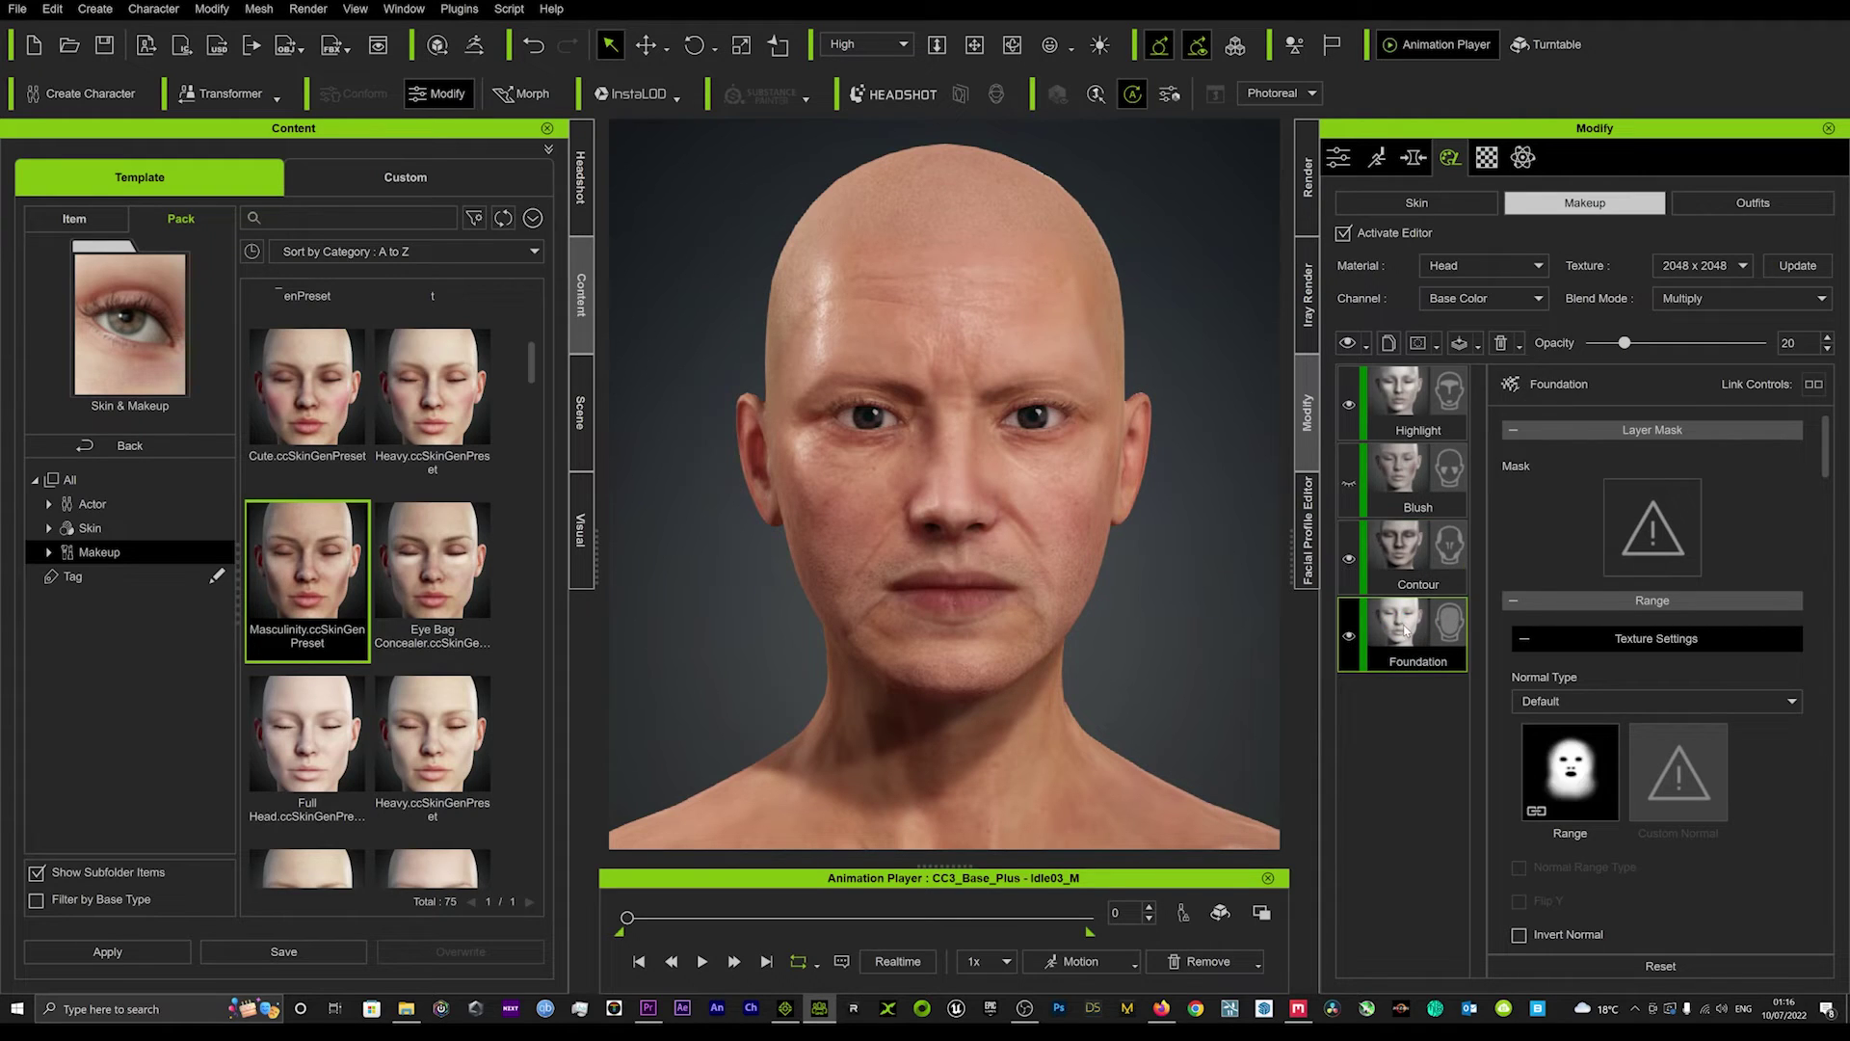
{"action": "left_click", "coordinate": [1349, 640]}
{"action": "left_click_drag", "start_coordinate": [1625, 343], "coordinate": [1672, 349]}
Step: Compare the face with and without the Highlight layer, reduce its opacity to 0, and leave the layer hidden
{"action": "left_click", "coordinate": [1348, 407]}
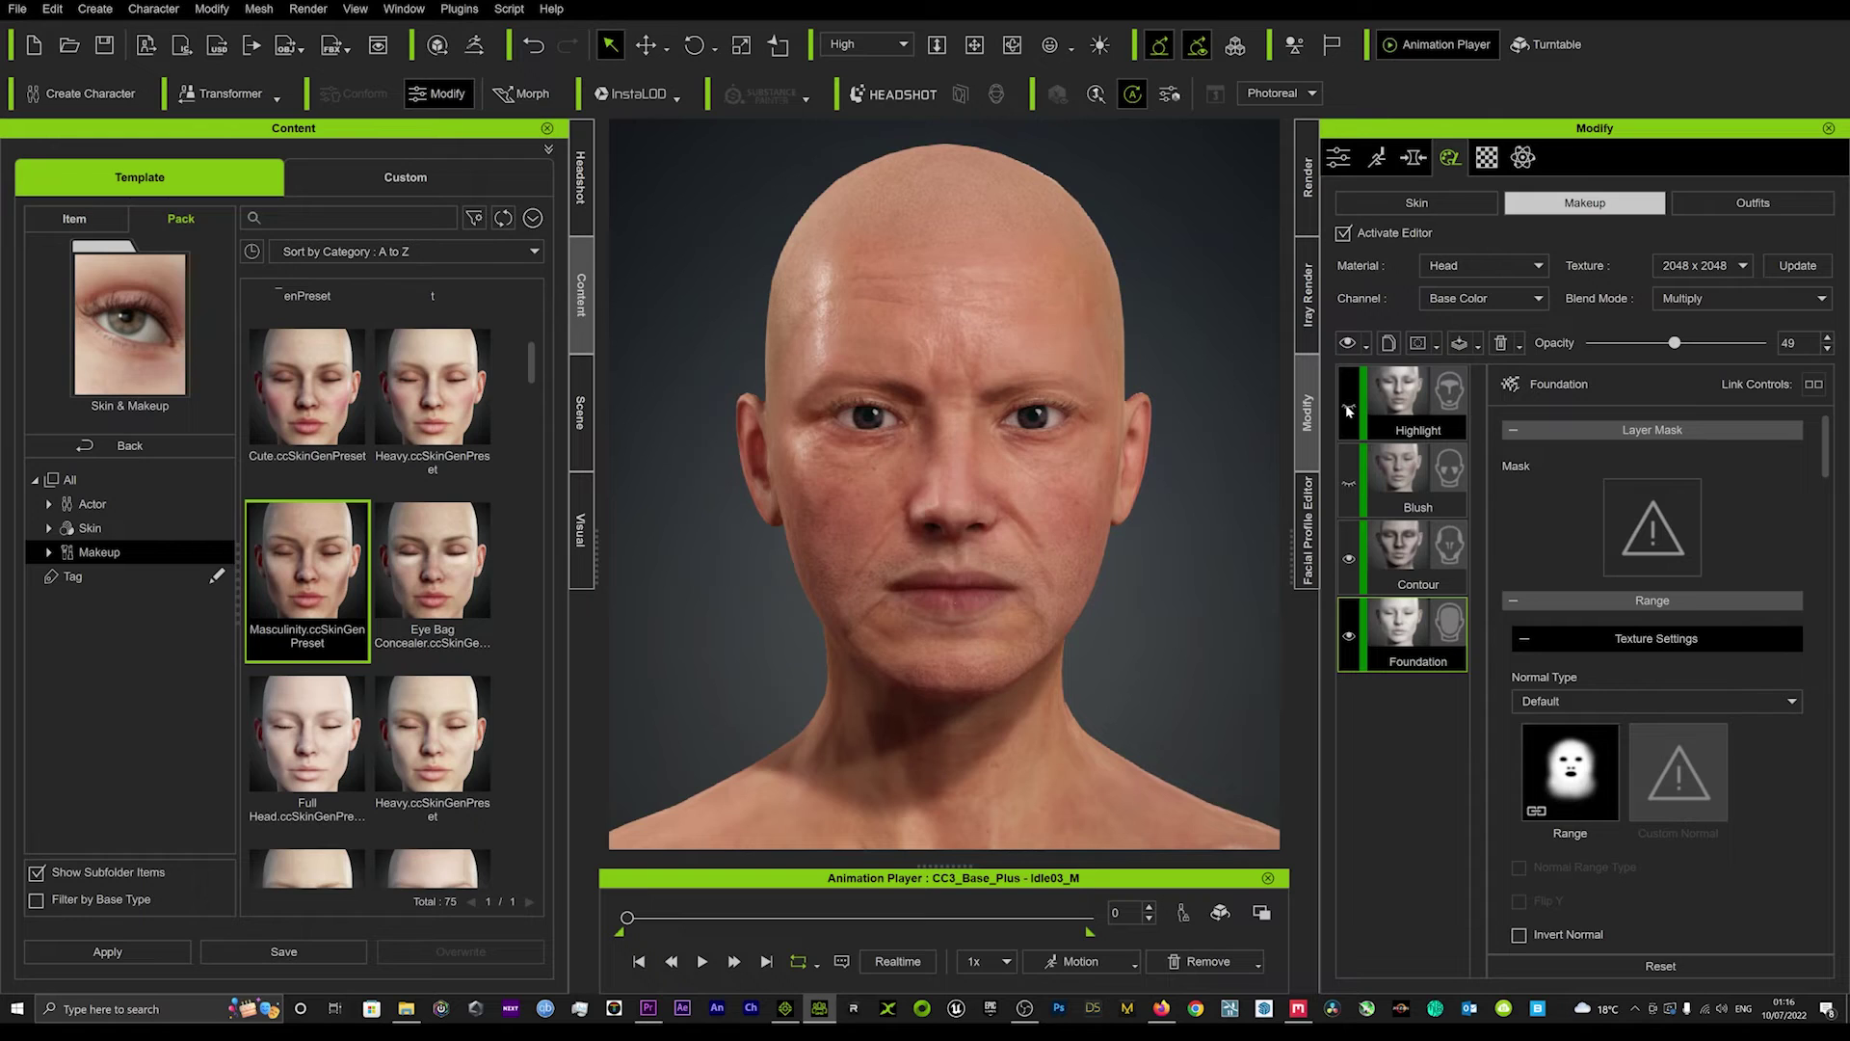
{"action": "left_click", "coordinate": [1348, 408]}
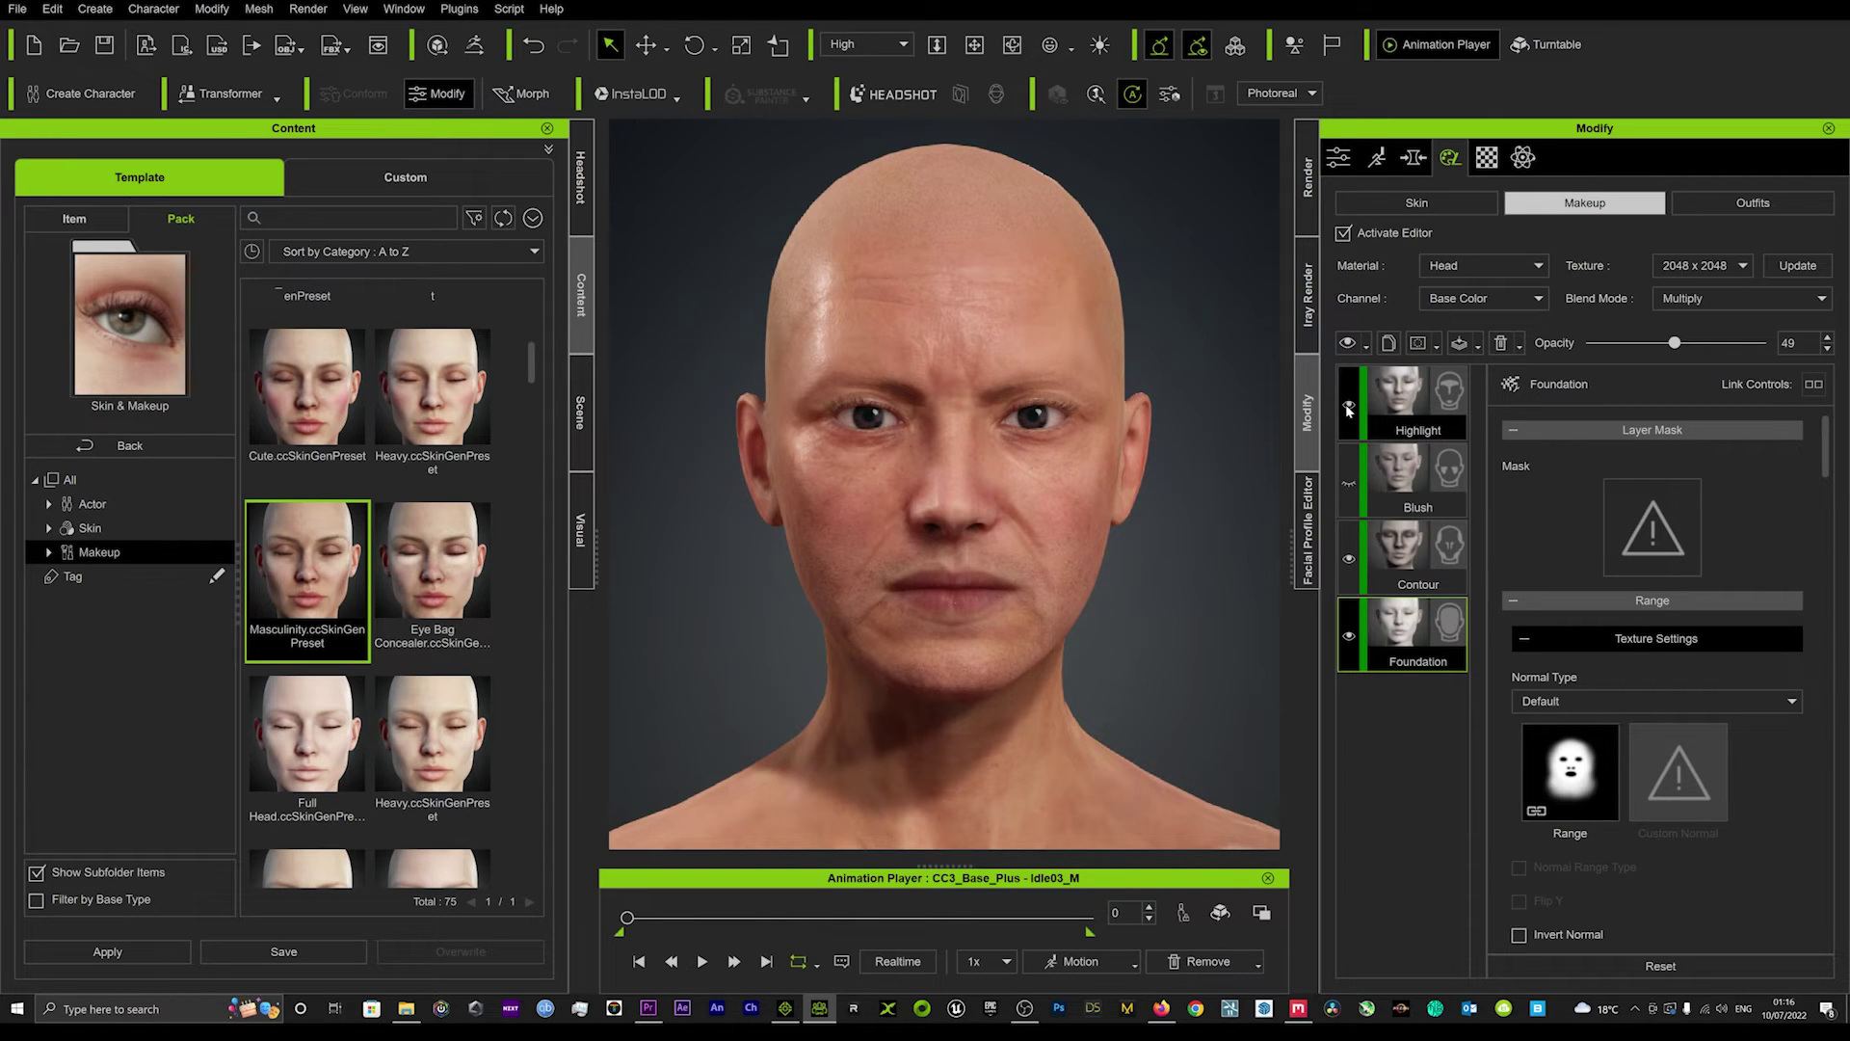
{"action": "left_click", "coordinate": [1348, 408]}
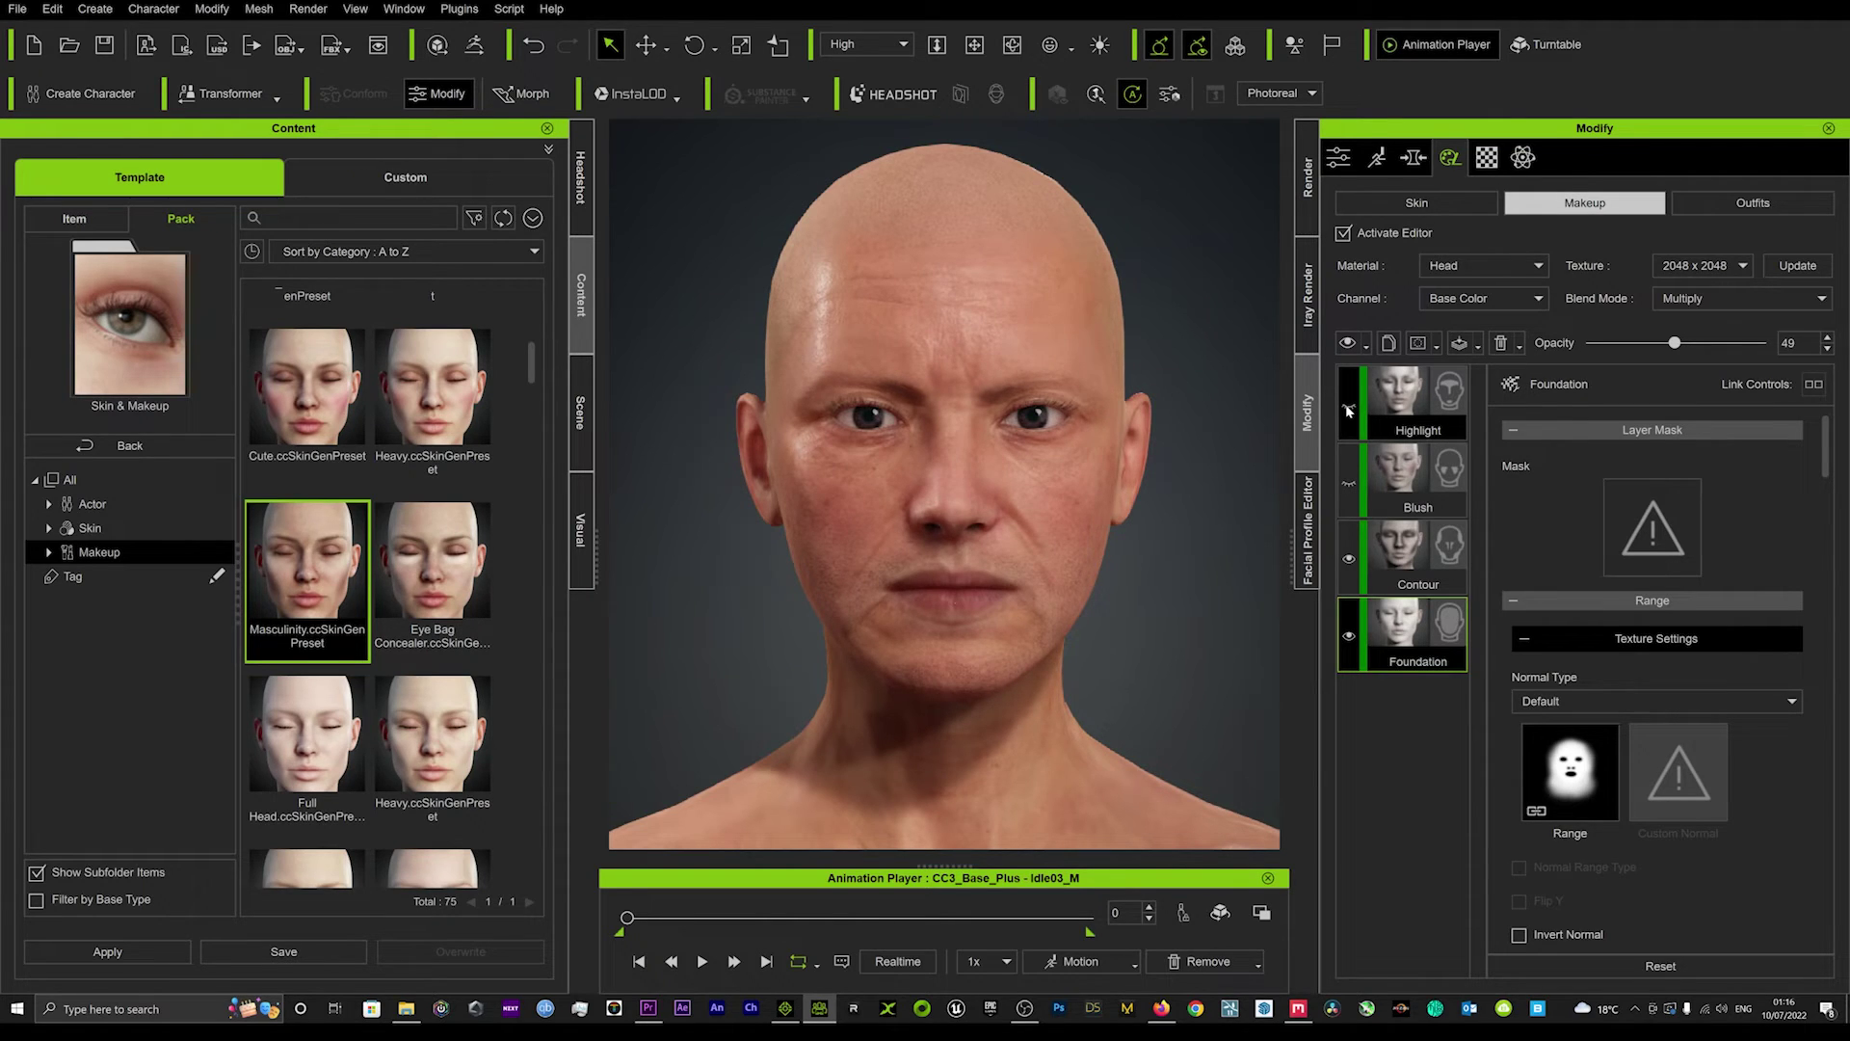
{"action": "left_click", "coordinate": [1349, 408]}
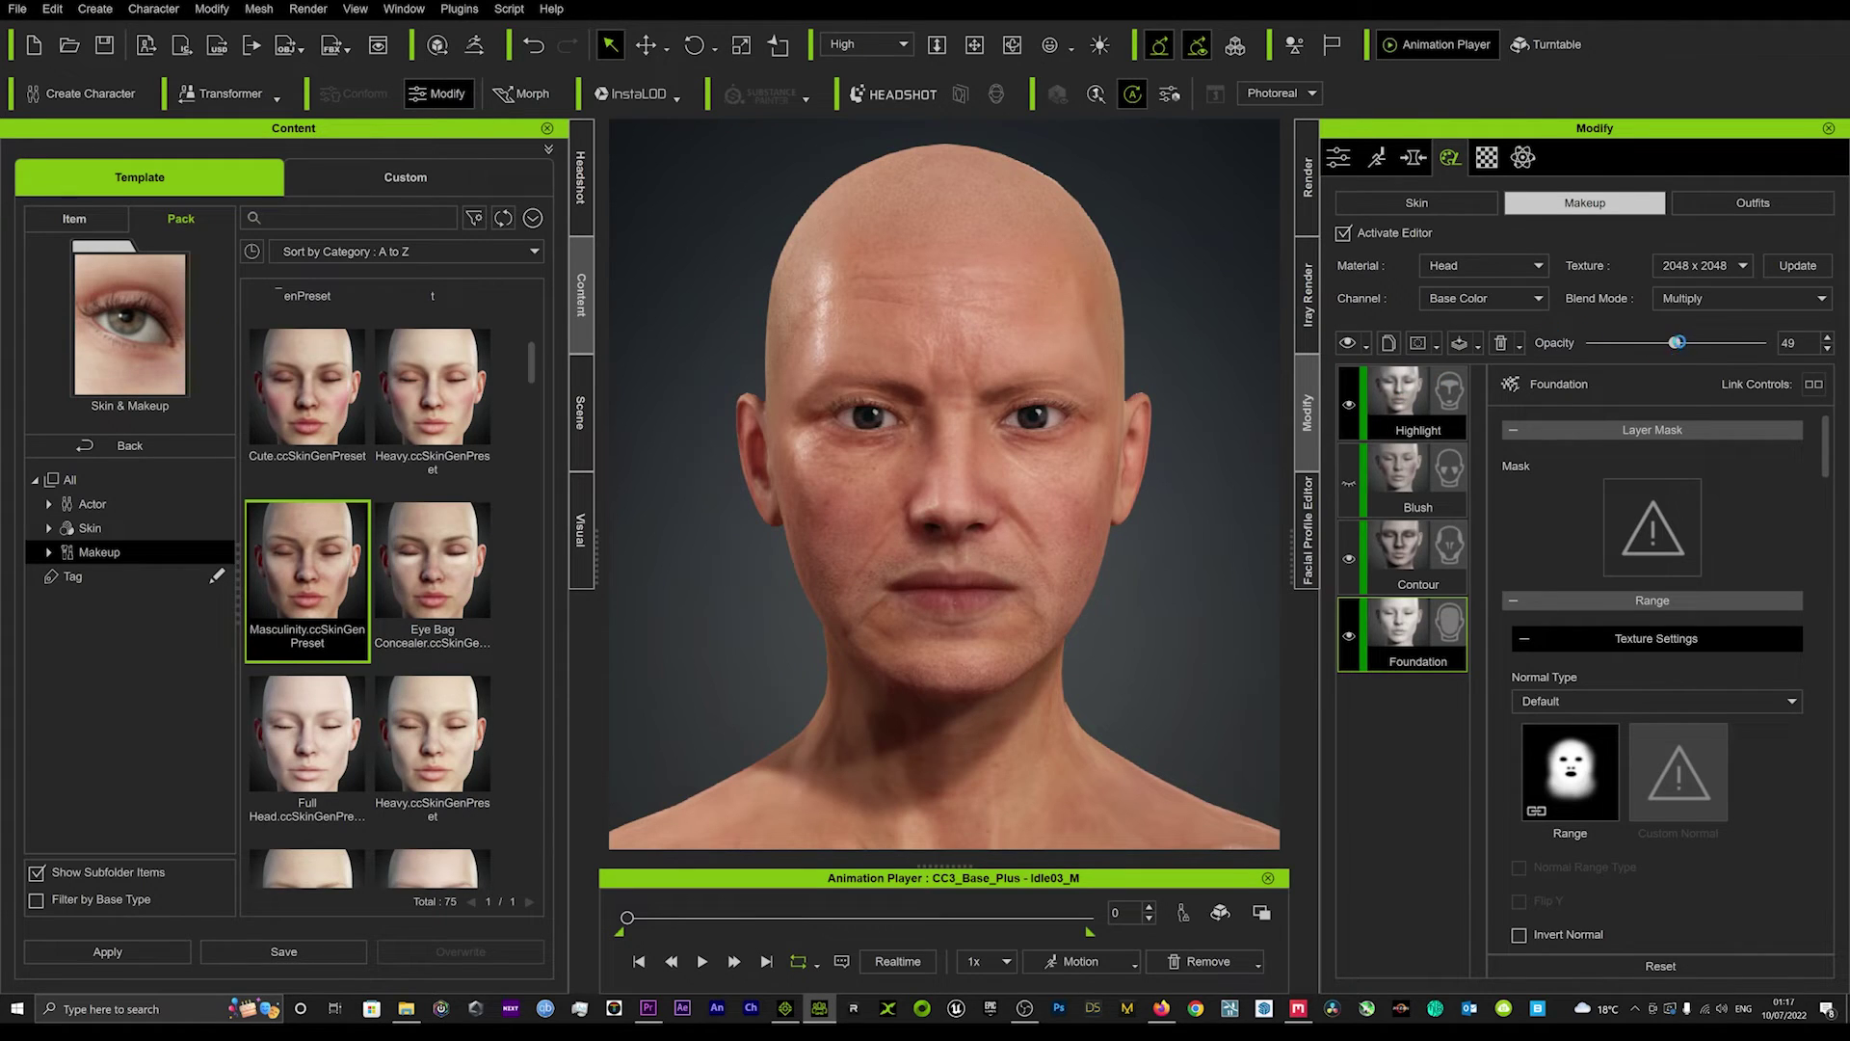
{"action": "left_click_drag", "start_coordinate": [1656, 347], "coordinate": [1590, 353]}
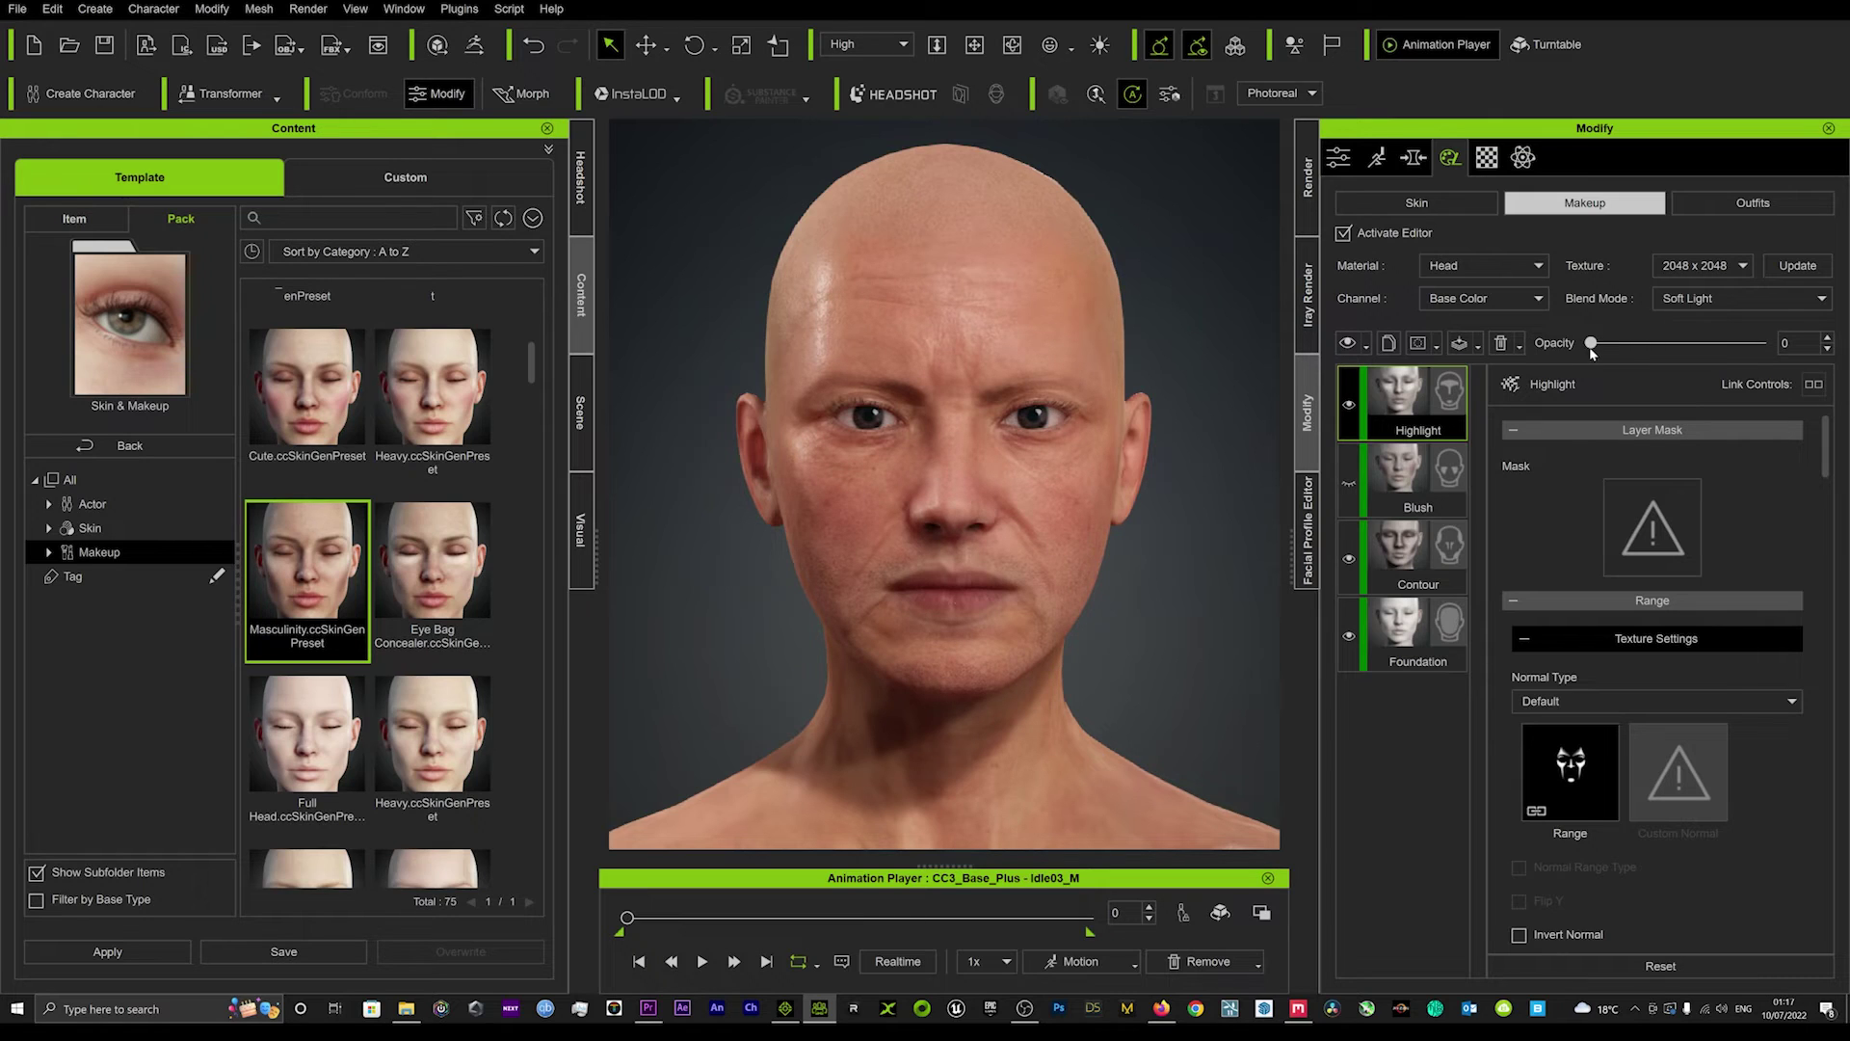
{"action": "left_click", "coordinate": [1348, 405]}
Step: Set the Foundation layer's opacity to 34 and compare the face with and without it, leaving it shown
{"action": "left_click", "coordinate": [1410, 642]}
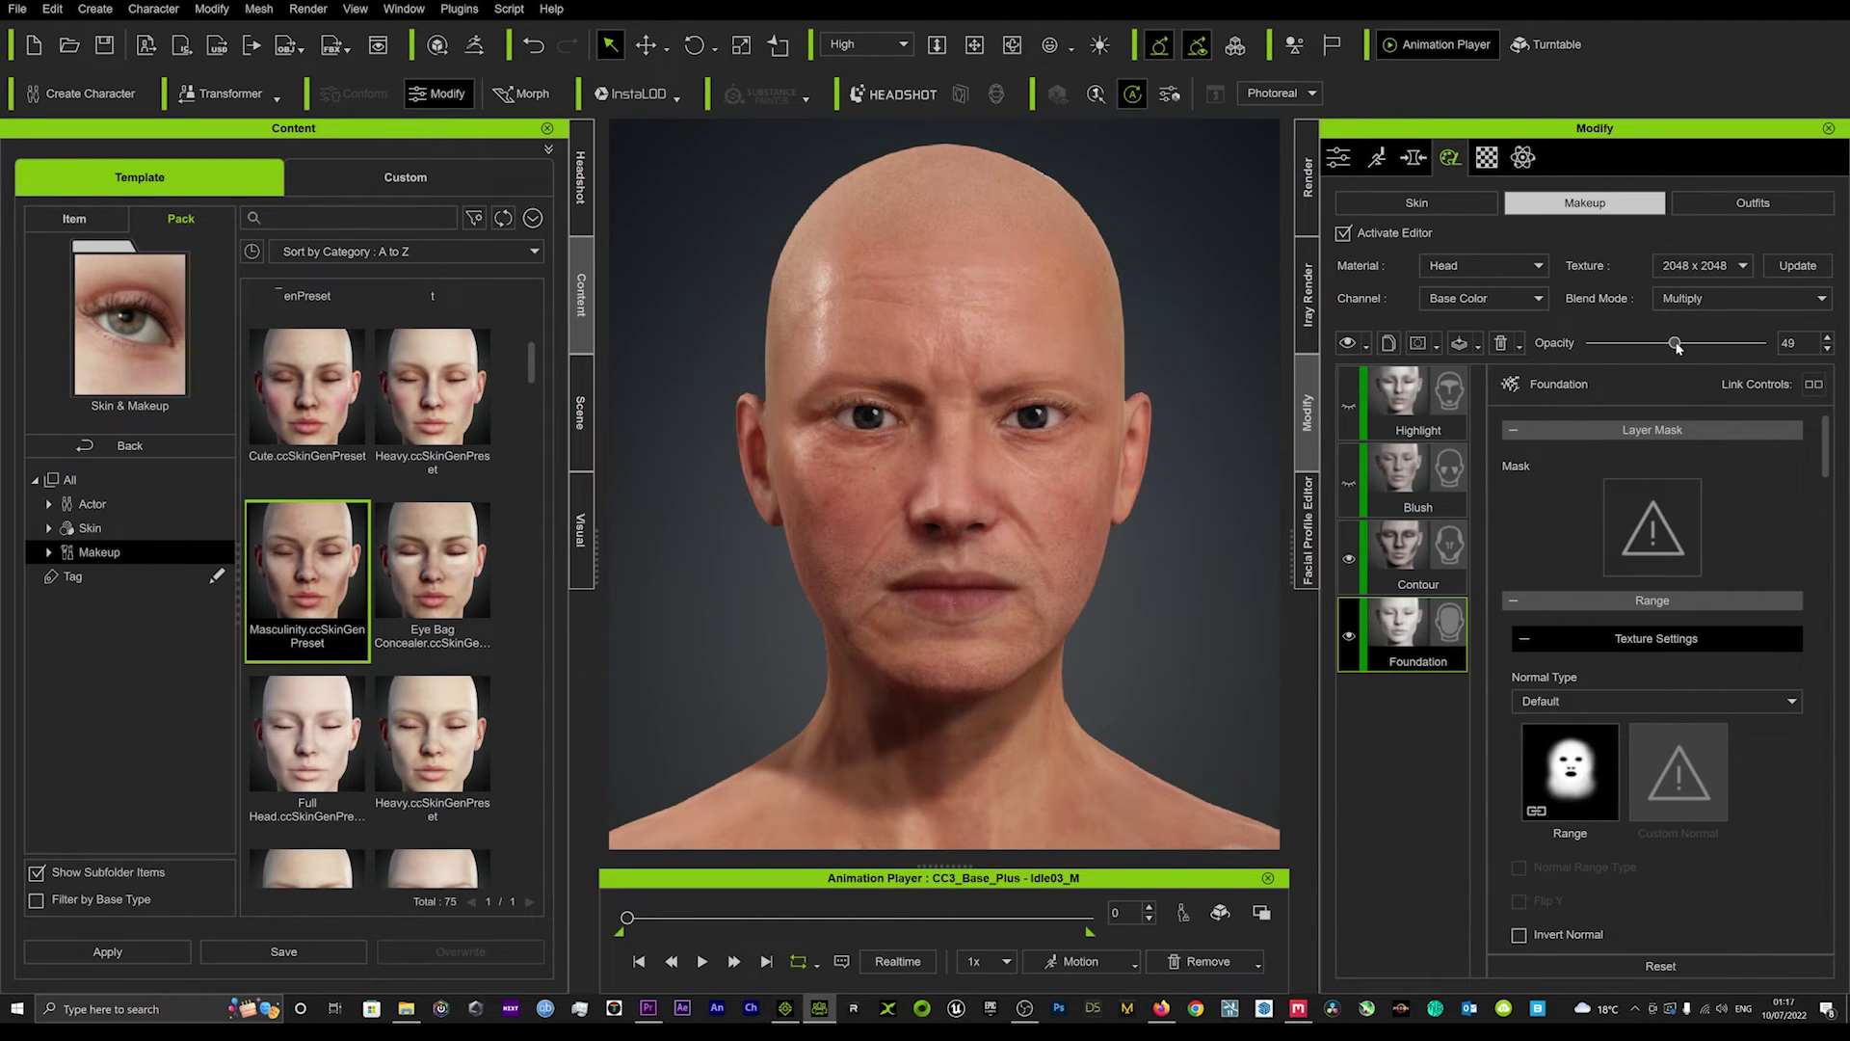
{"action": "left_click_drag", "start_coordinate": [1677, 347], "coordinate": [1649, 345]}
{"action": "left_click", "coordinate": [1348, 343]}
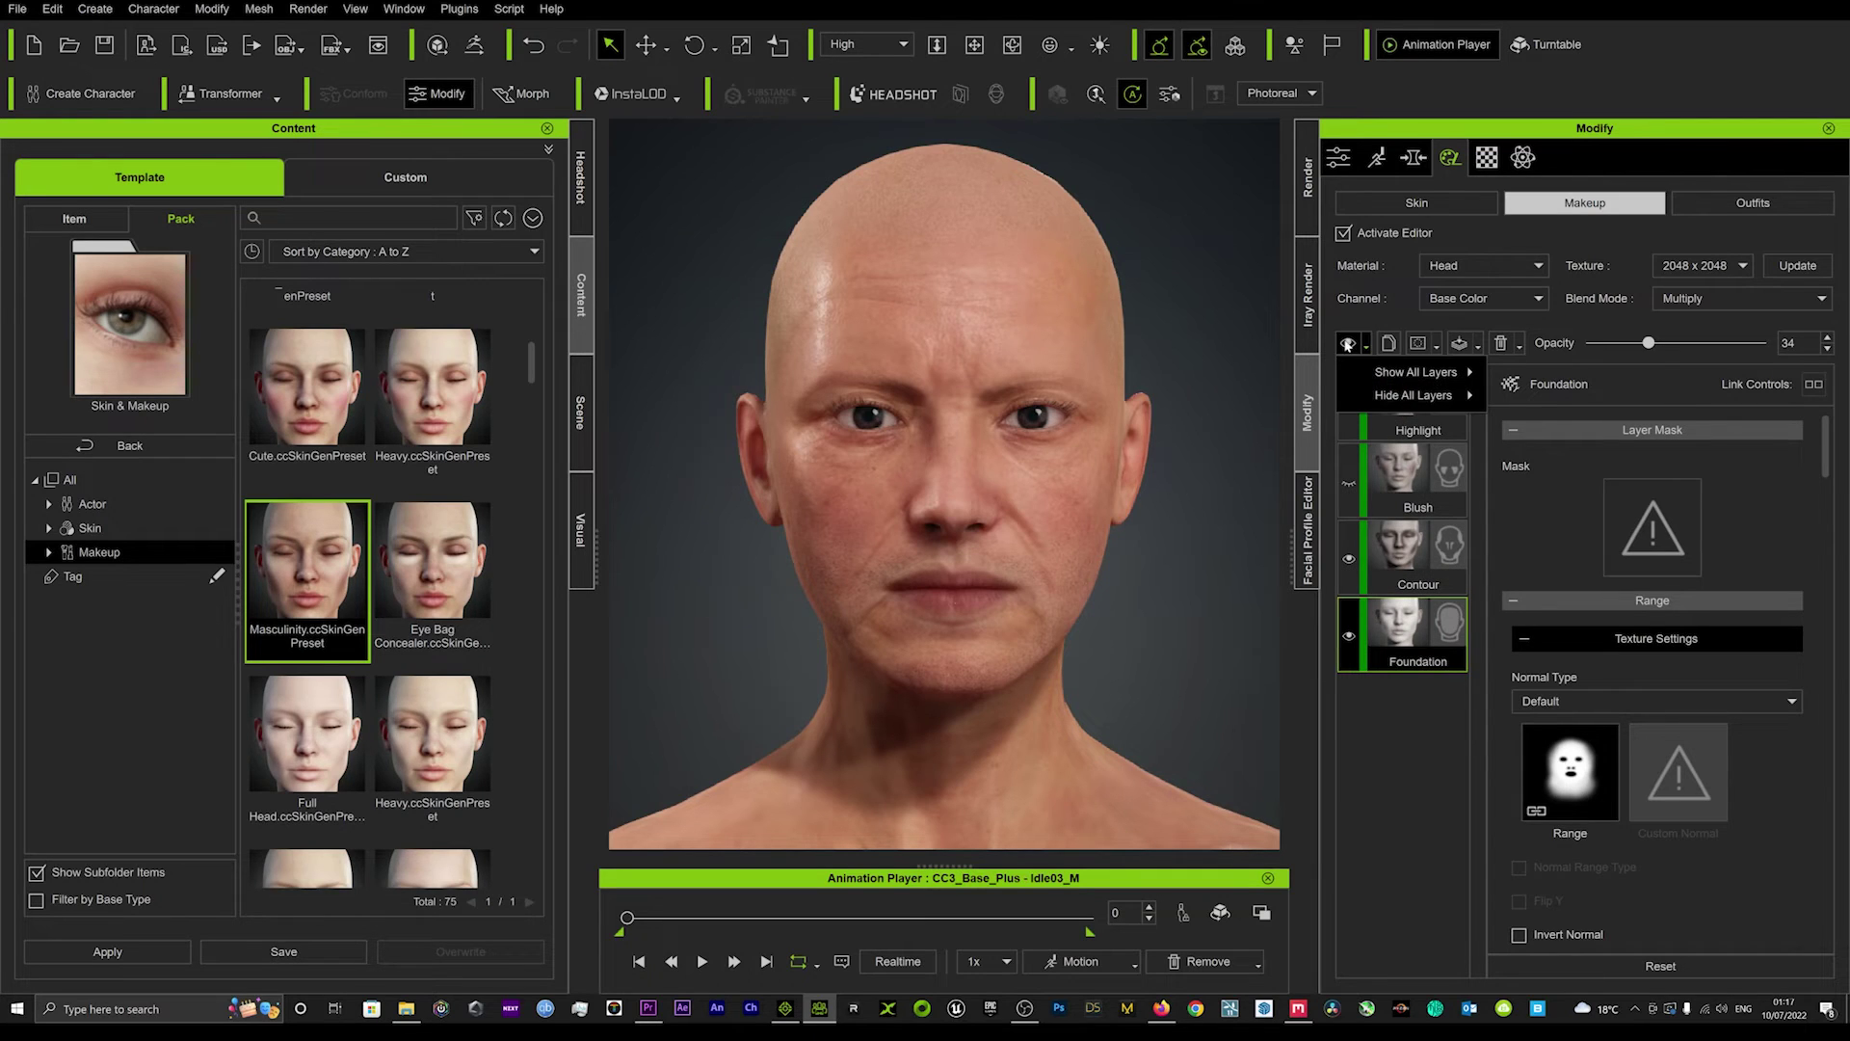
{"action": "left_click", "coordinate": [1349, 636]}
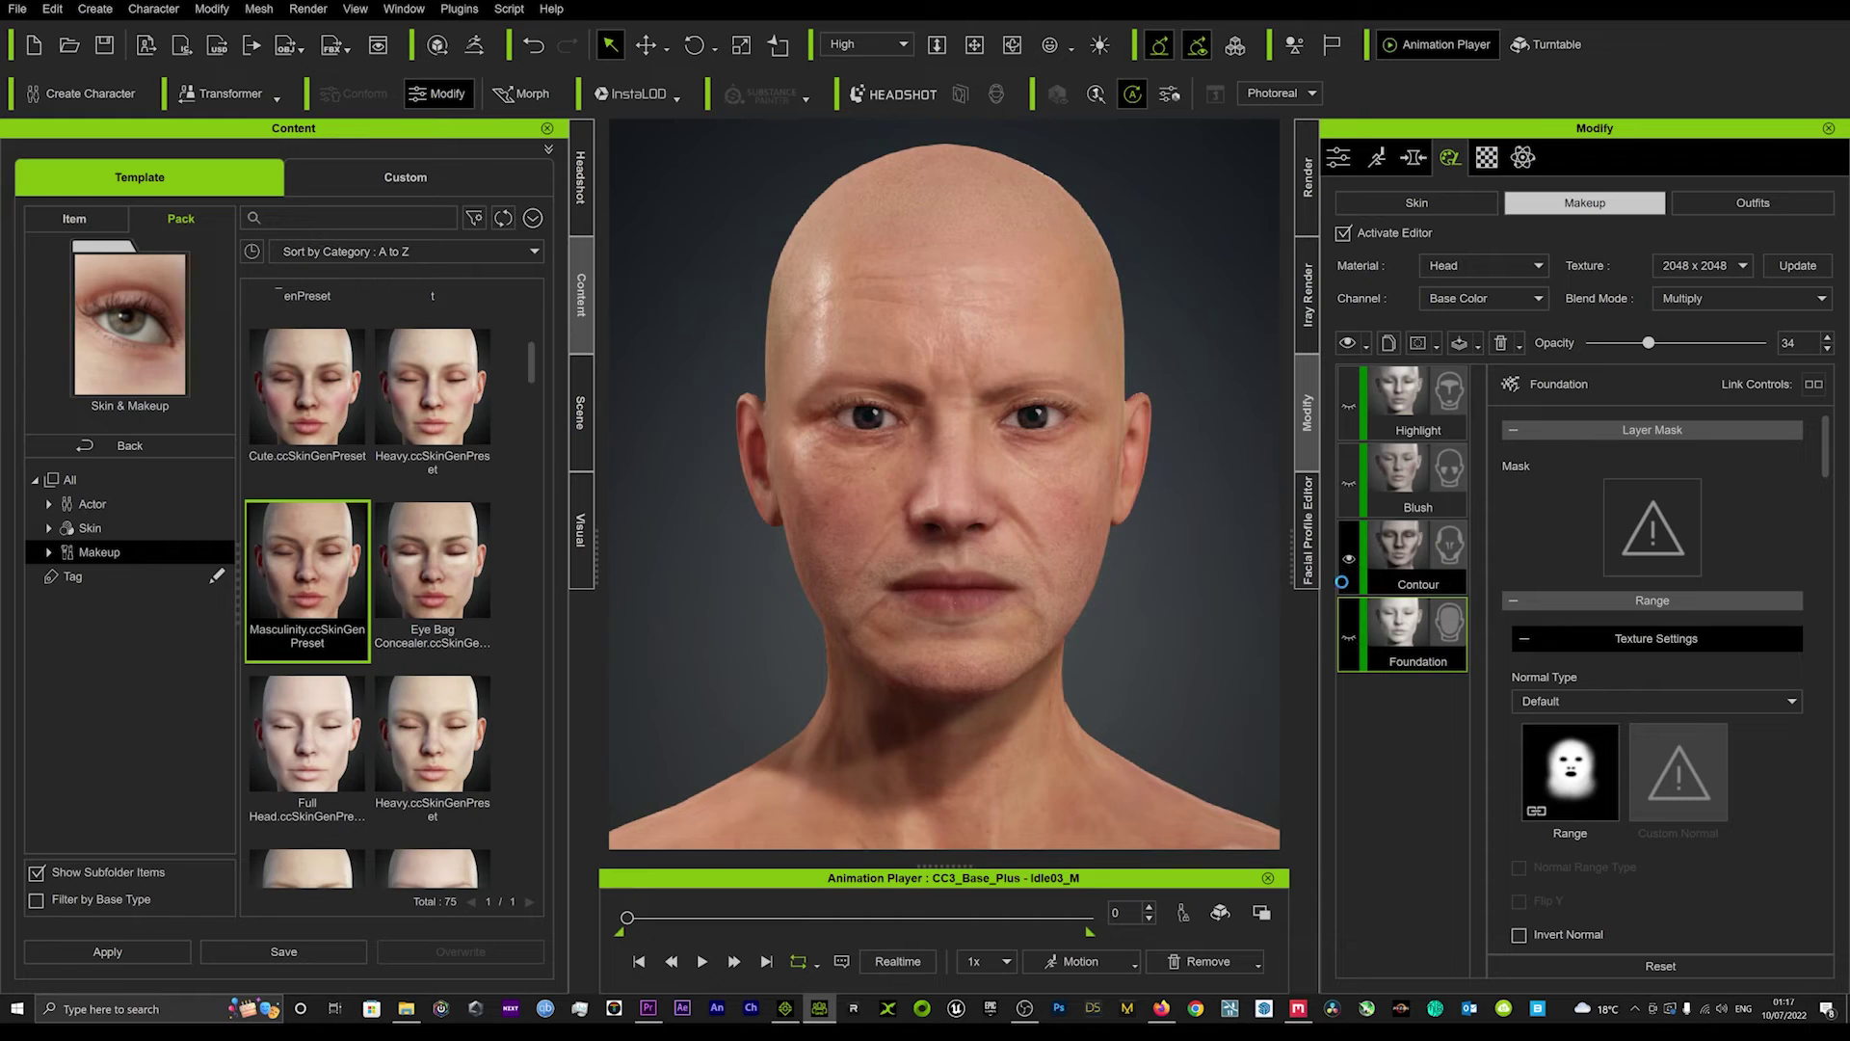
{"action": "left_click", "coordinate": [1351, 566]}
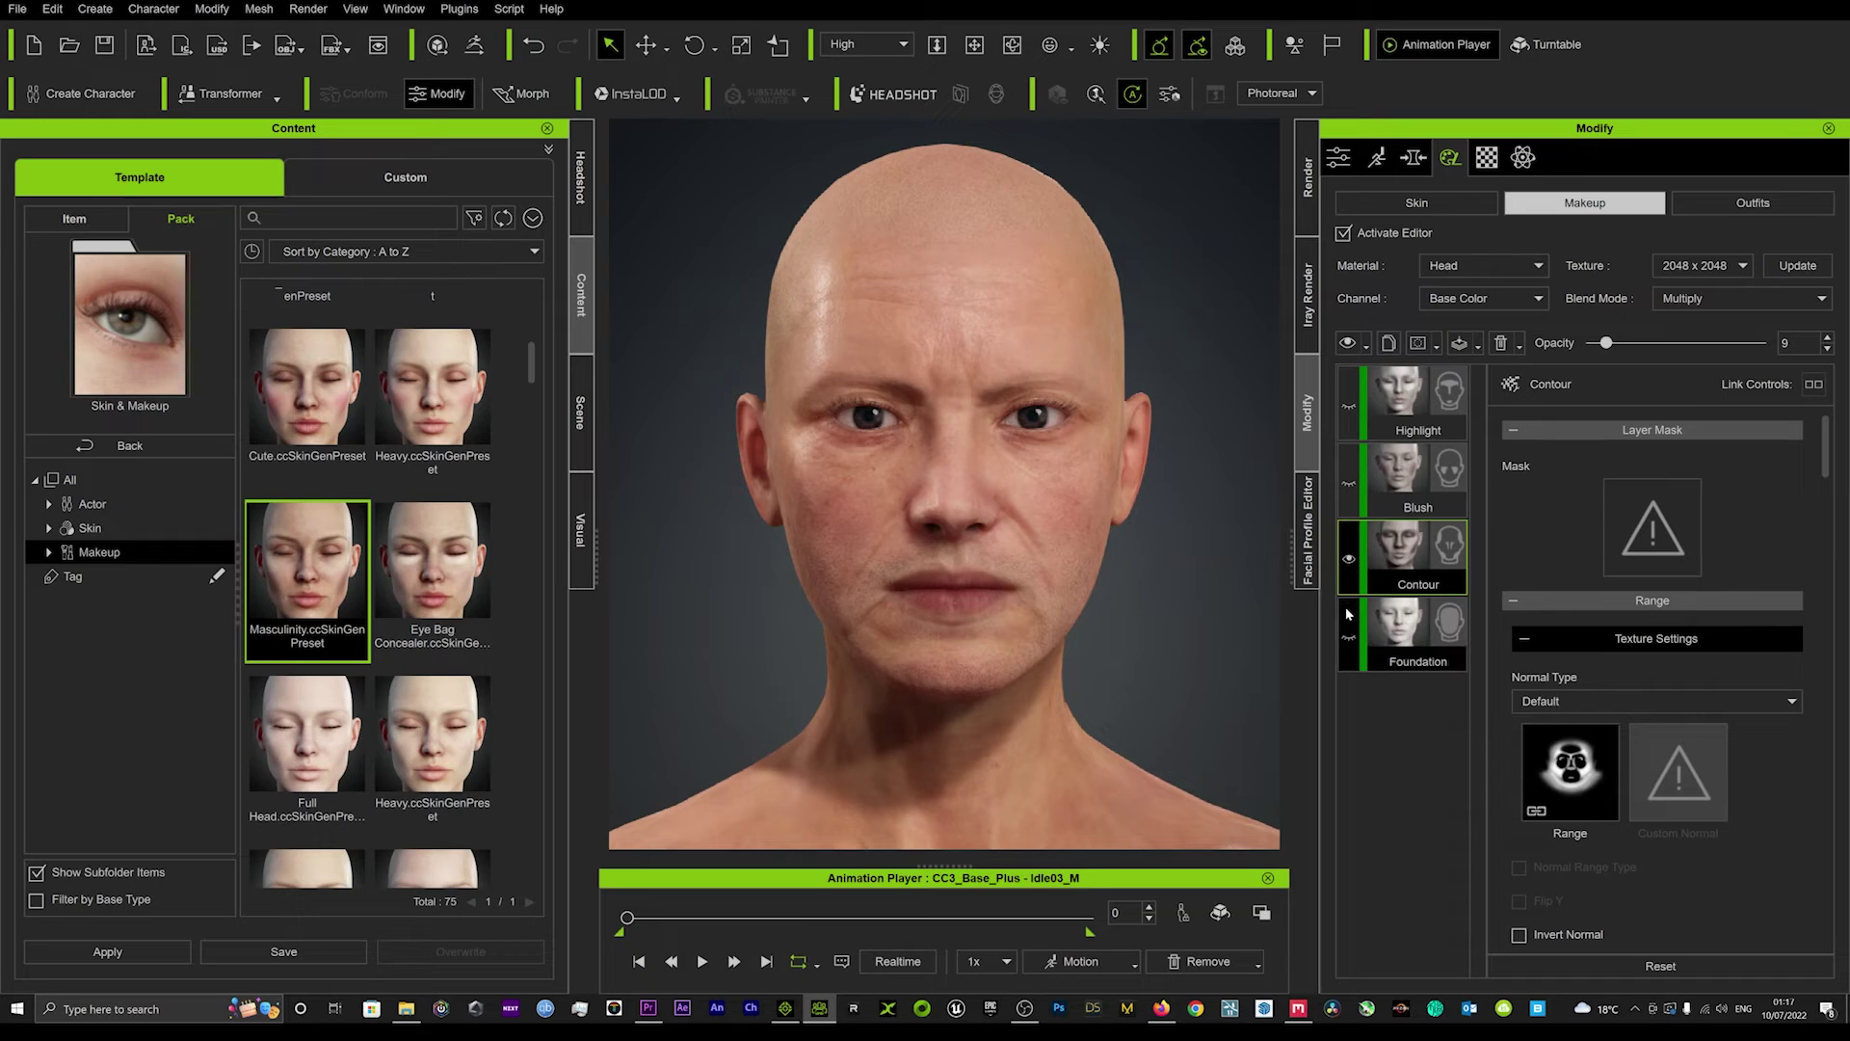
{"action": "left_click", "coordinate": [1348, 638]}
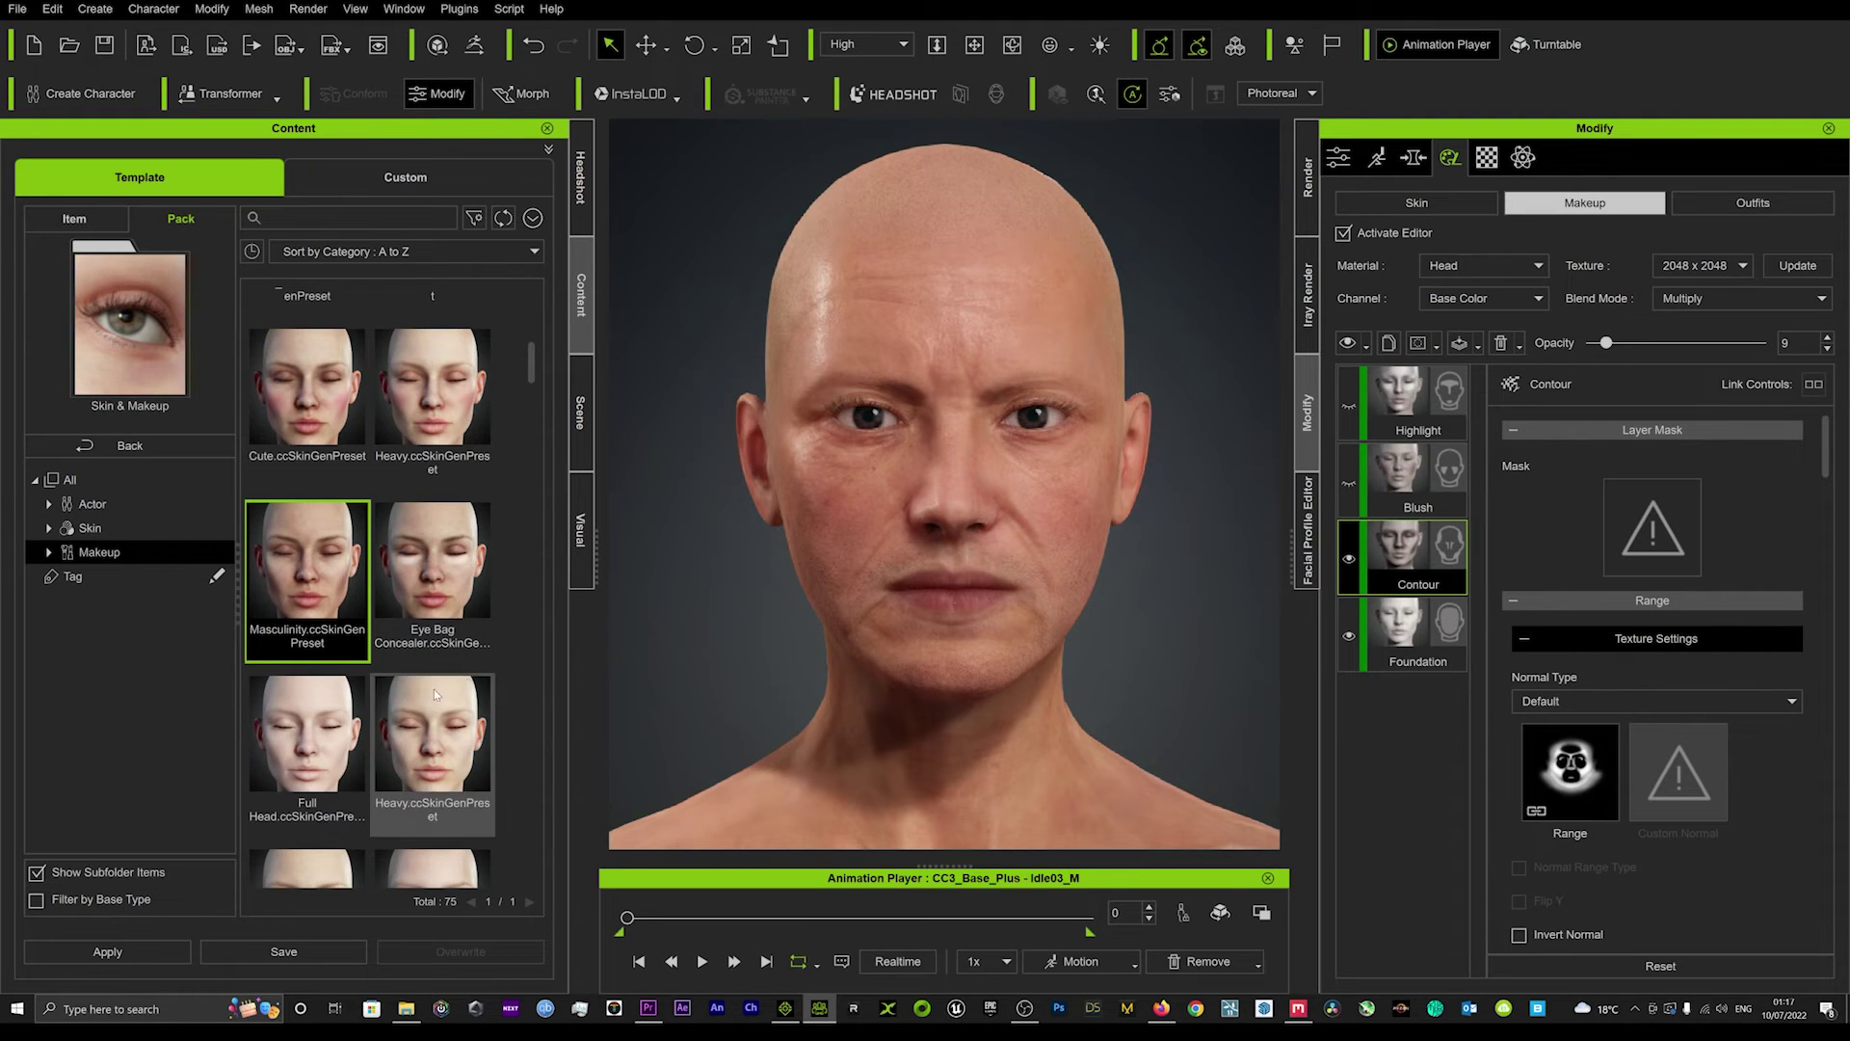
Step: Look through the foundation, contour, blush, eyelash, lipstick, dirt and face paint presets in the Skin & Makeup pack
{"action": "scroll", "coordinate": [441, 773], "scroll_direction": "down", "scroll_amount": 3}
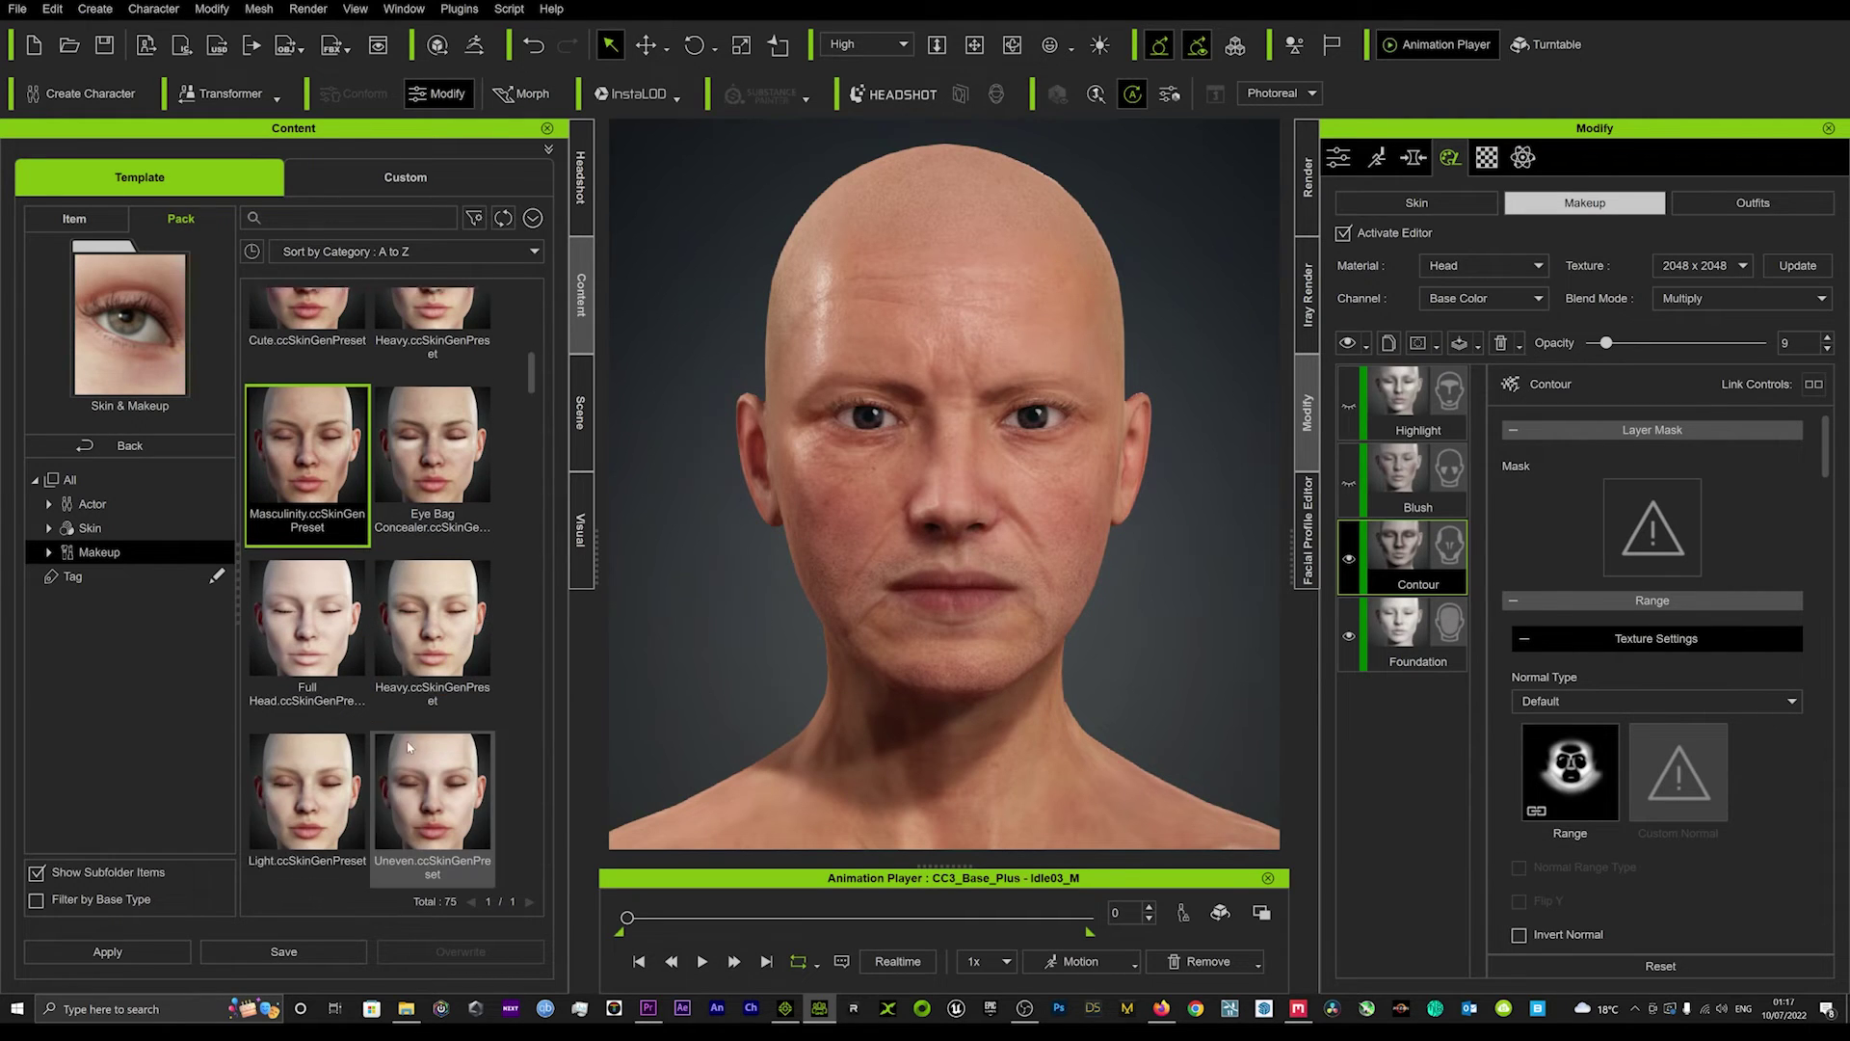
{"action": "scroll", "coordinate": [397, 733], "scroll_direction": "down", "scroll_amount": 3}
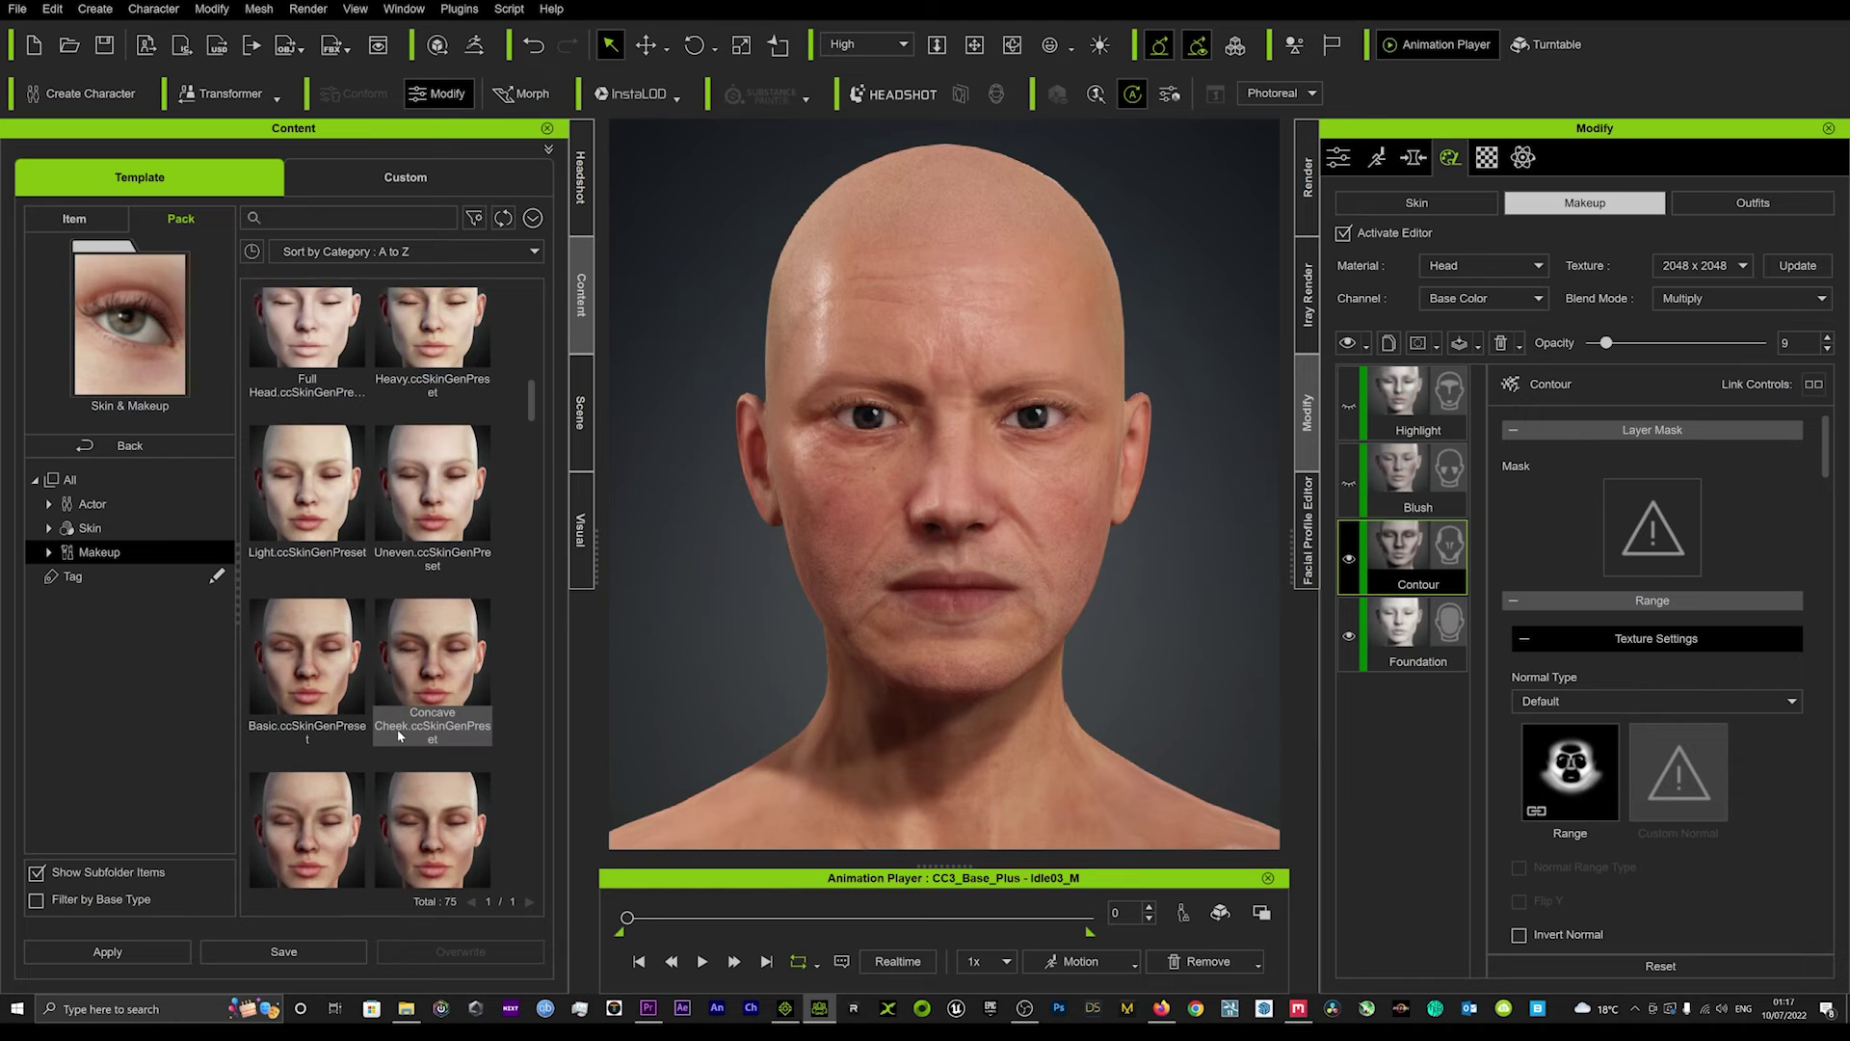
{"action": "scroll", "coordinate": [385, 723], "scroll_direction": "down", "scroll_amount": 20}
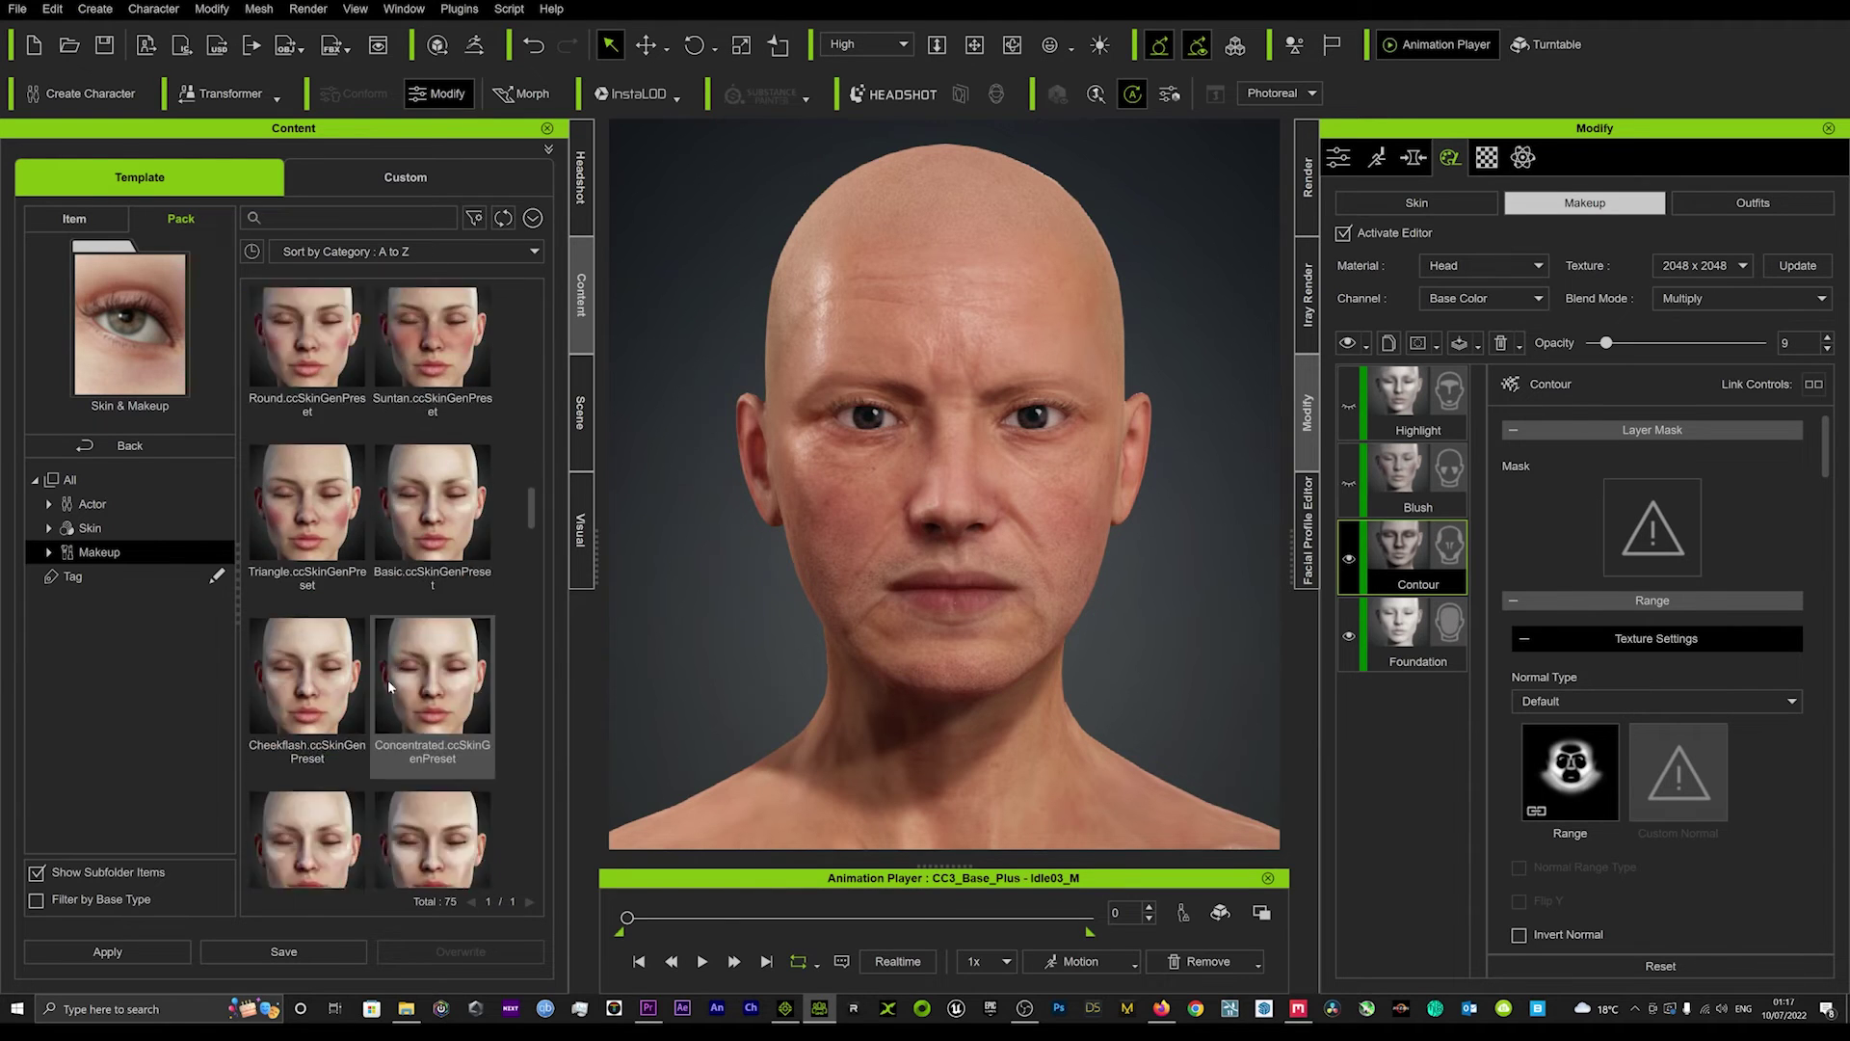
{"action": "scroll", "coordinate": [367, 707], "scroll_direction": "down", "scroll_amount": 15}
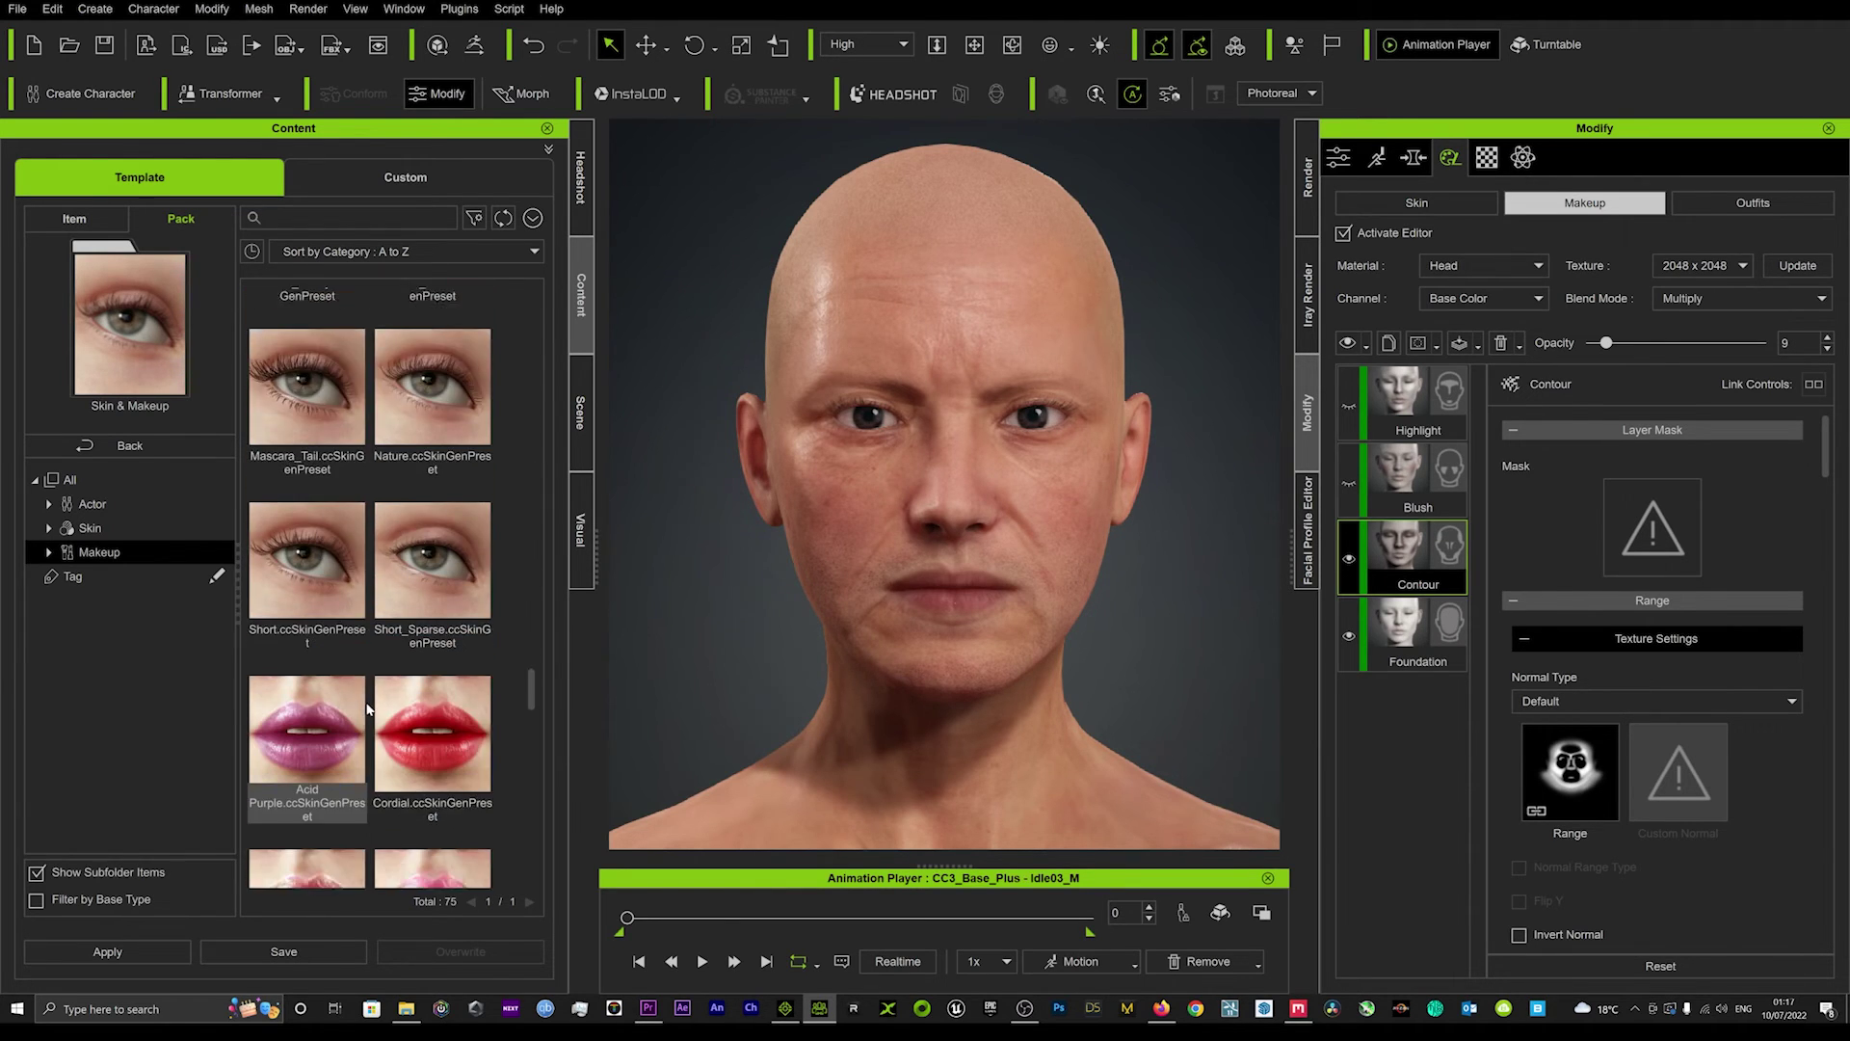
{"action": "scroll", "coordinate": [343, 541], "scroll_direction": "down", "scroll_amount": 15}
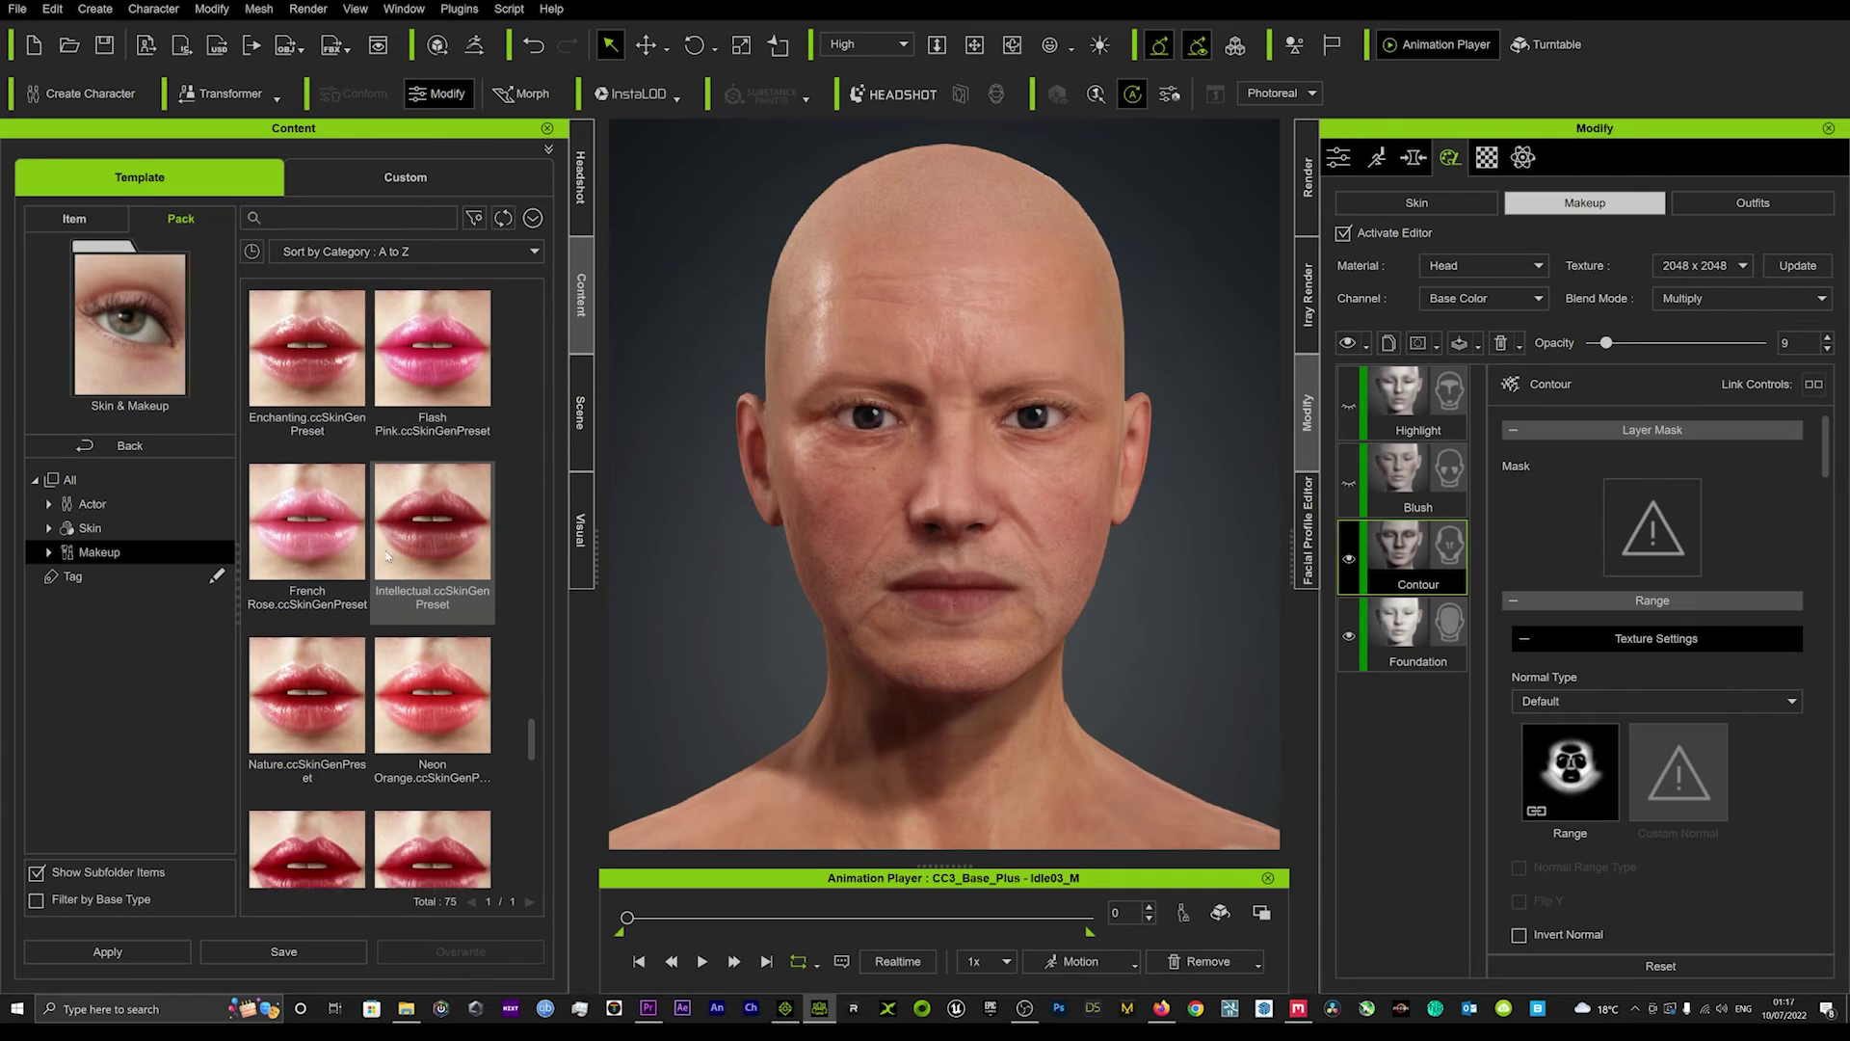
{"action": "scroll", "coordinate": [344, 542], "scroll_direction": "down", "scroll_amount": 2}
{"action": "scroll", "coordinate": [419, 563], "scroll_direction": "down", "scroll_amount": 2}
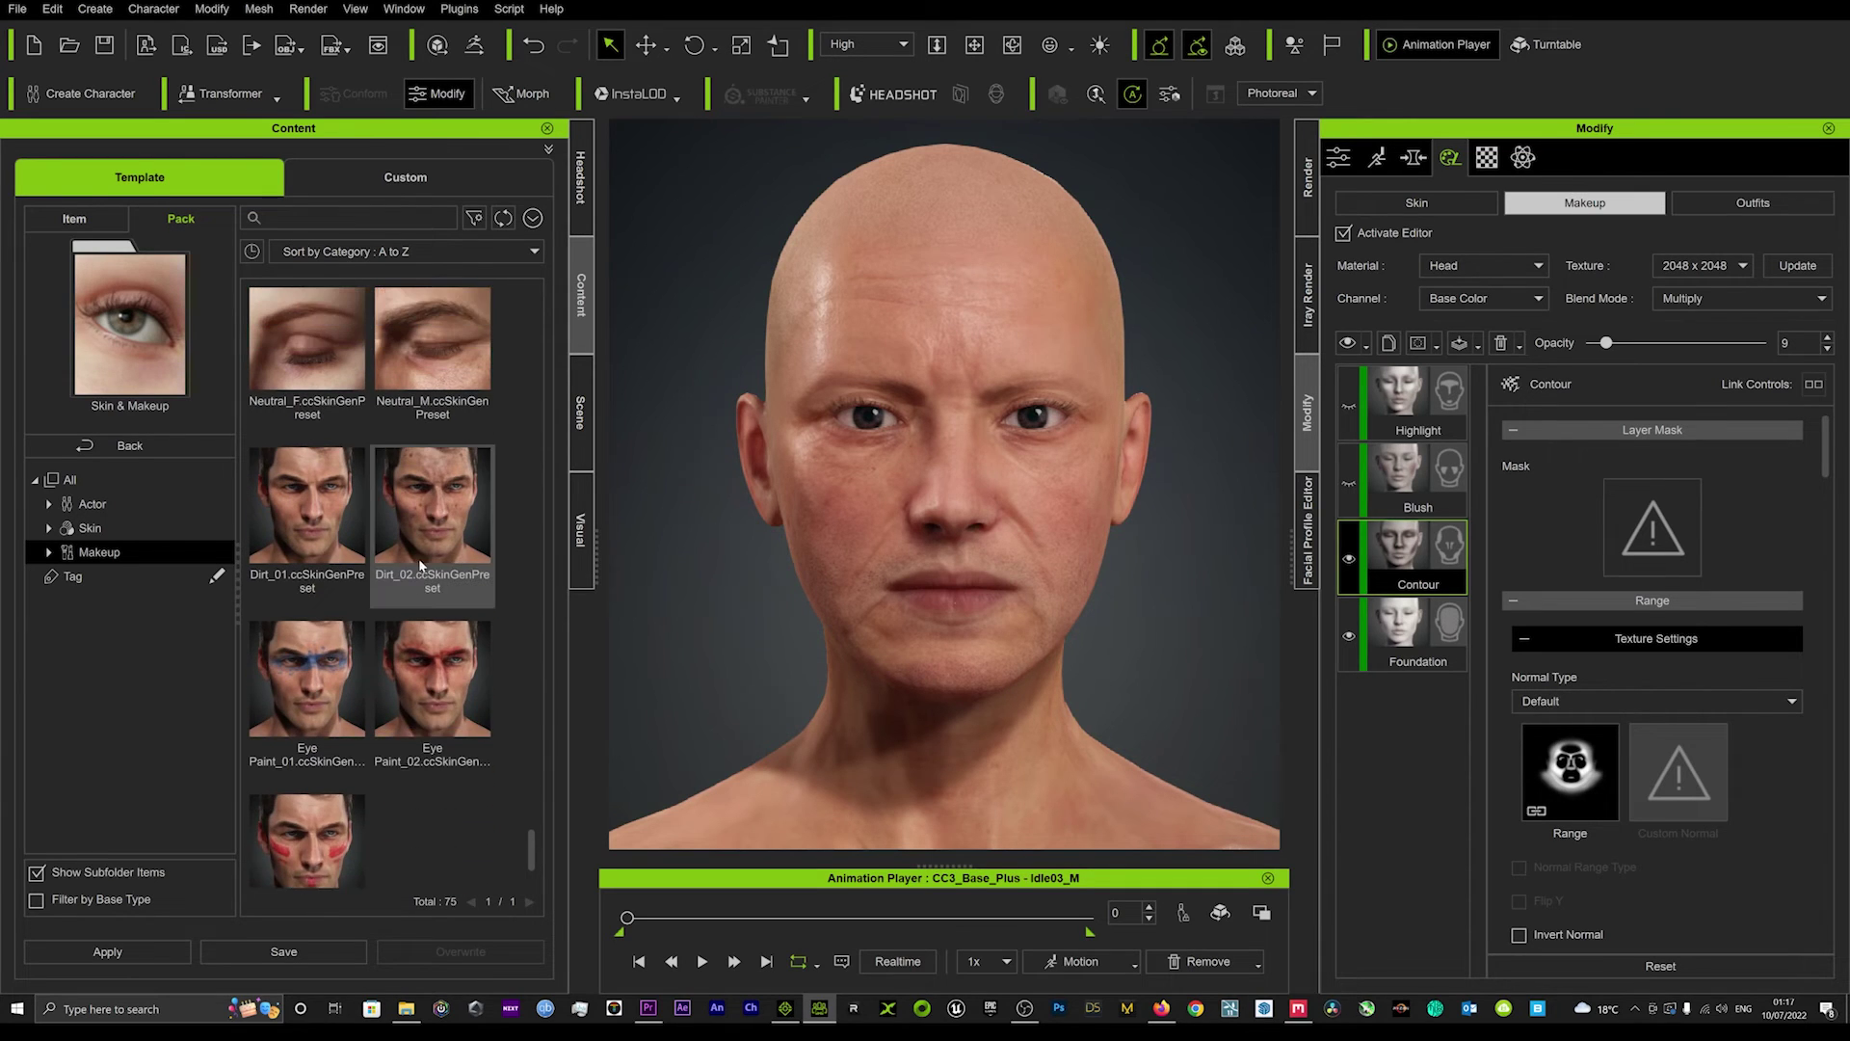
{"action": "scroll", "coordinate": [441, 595], "scroll_direction": "up", "scroll_amount": 12}
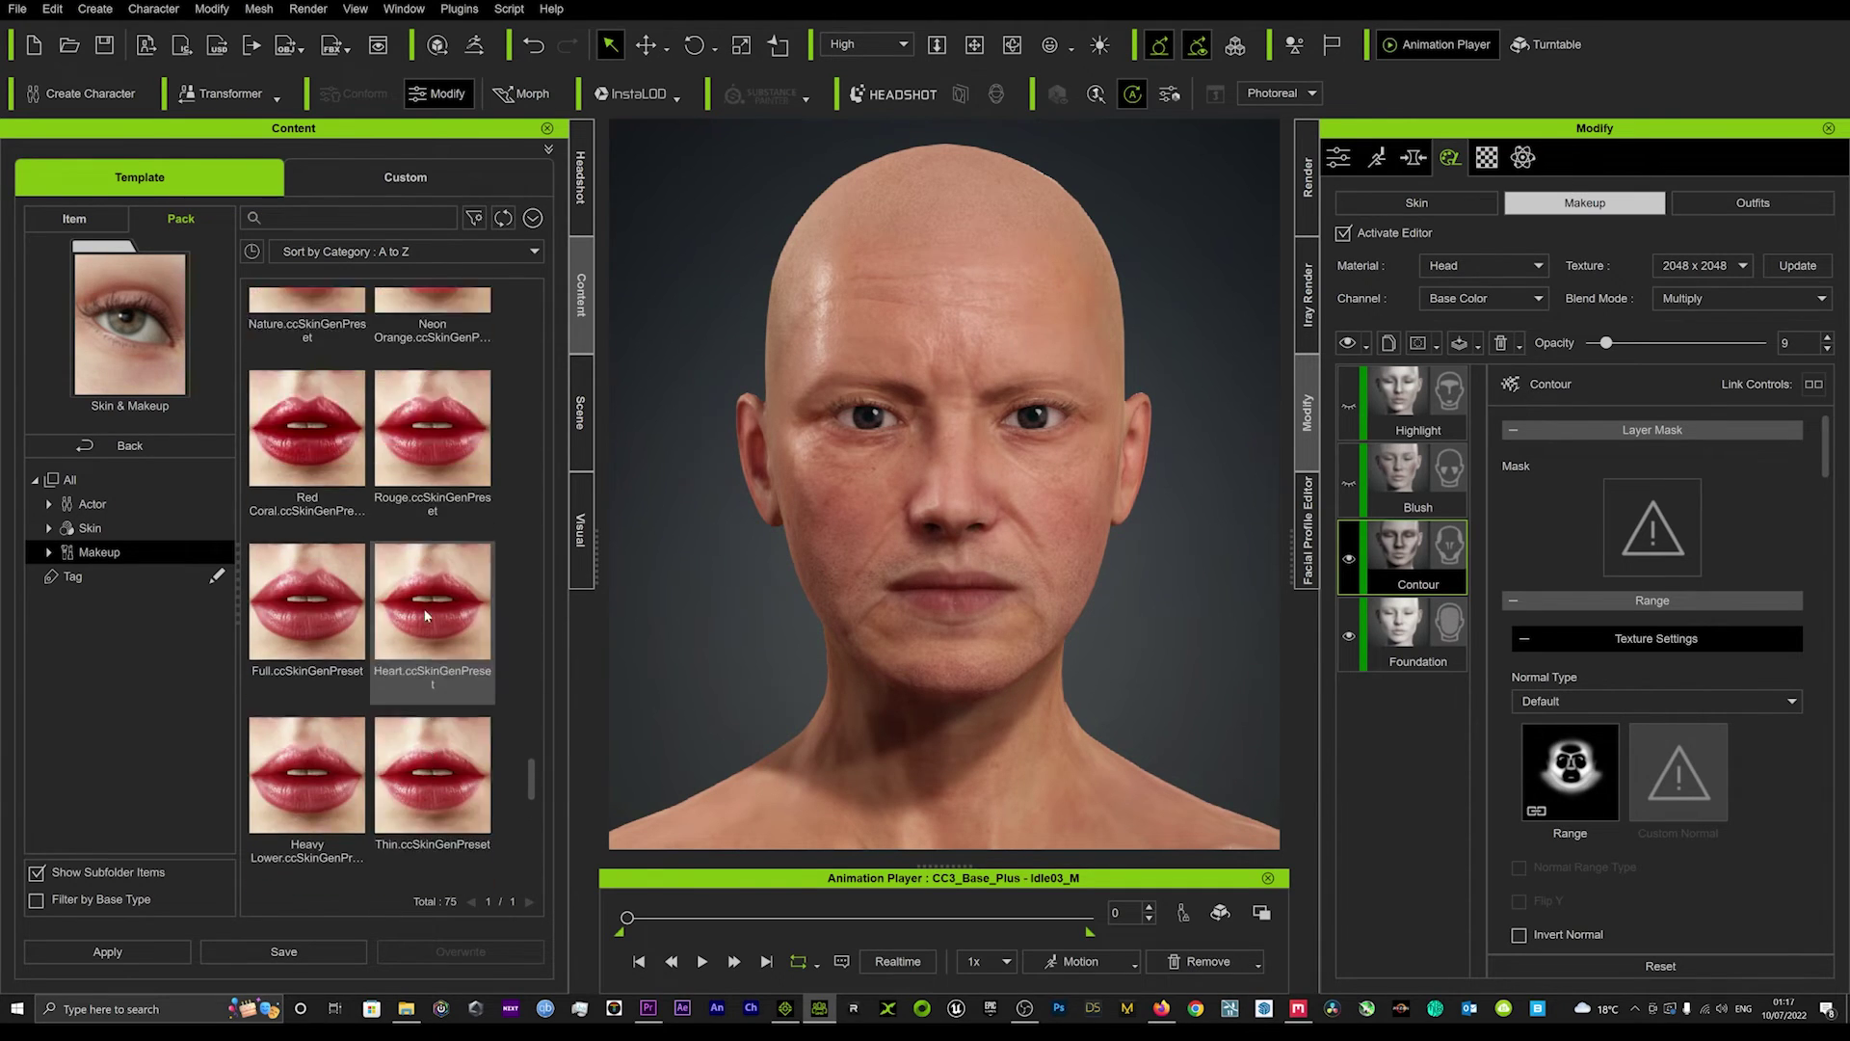
{"action": "scroll", "coordinate": [419, 613], "scroll_direction": "up", "scroll_amount": 3}
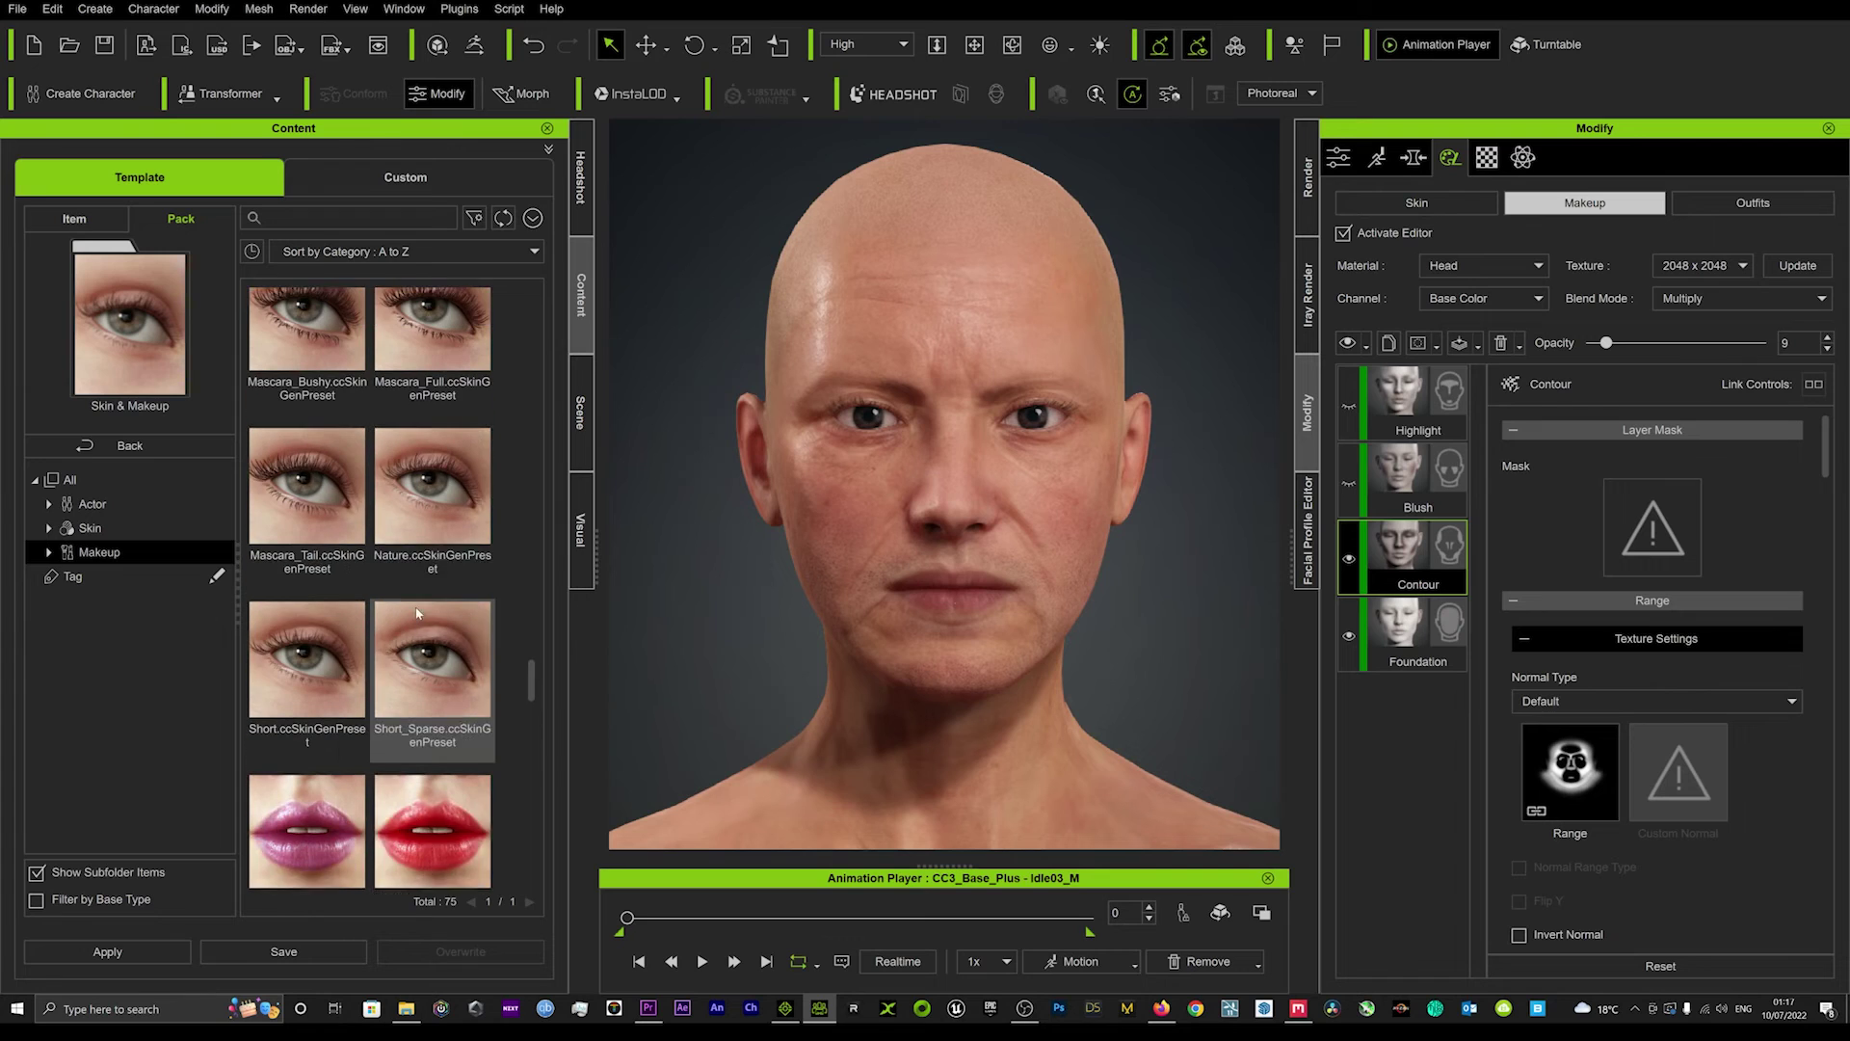
Step: Open the Makeup & SFX pack, look through its stylized and contour makeup presets, and return to the pack list
{"action": "left_click", "coordinate": [173, 447]}
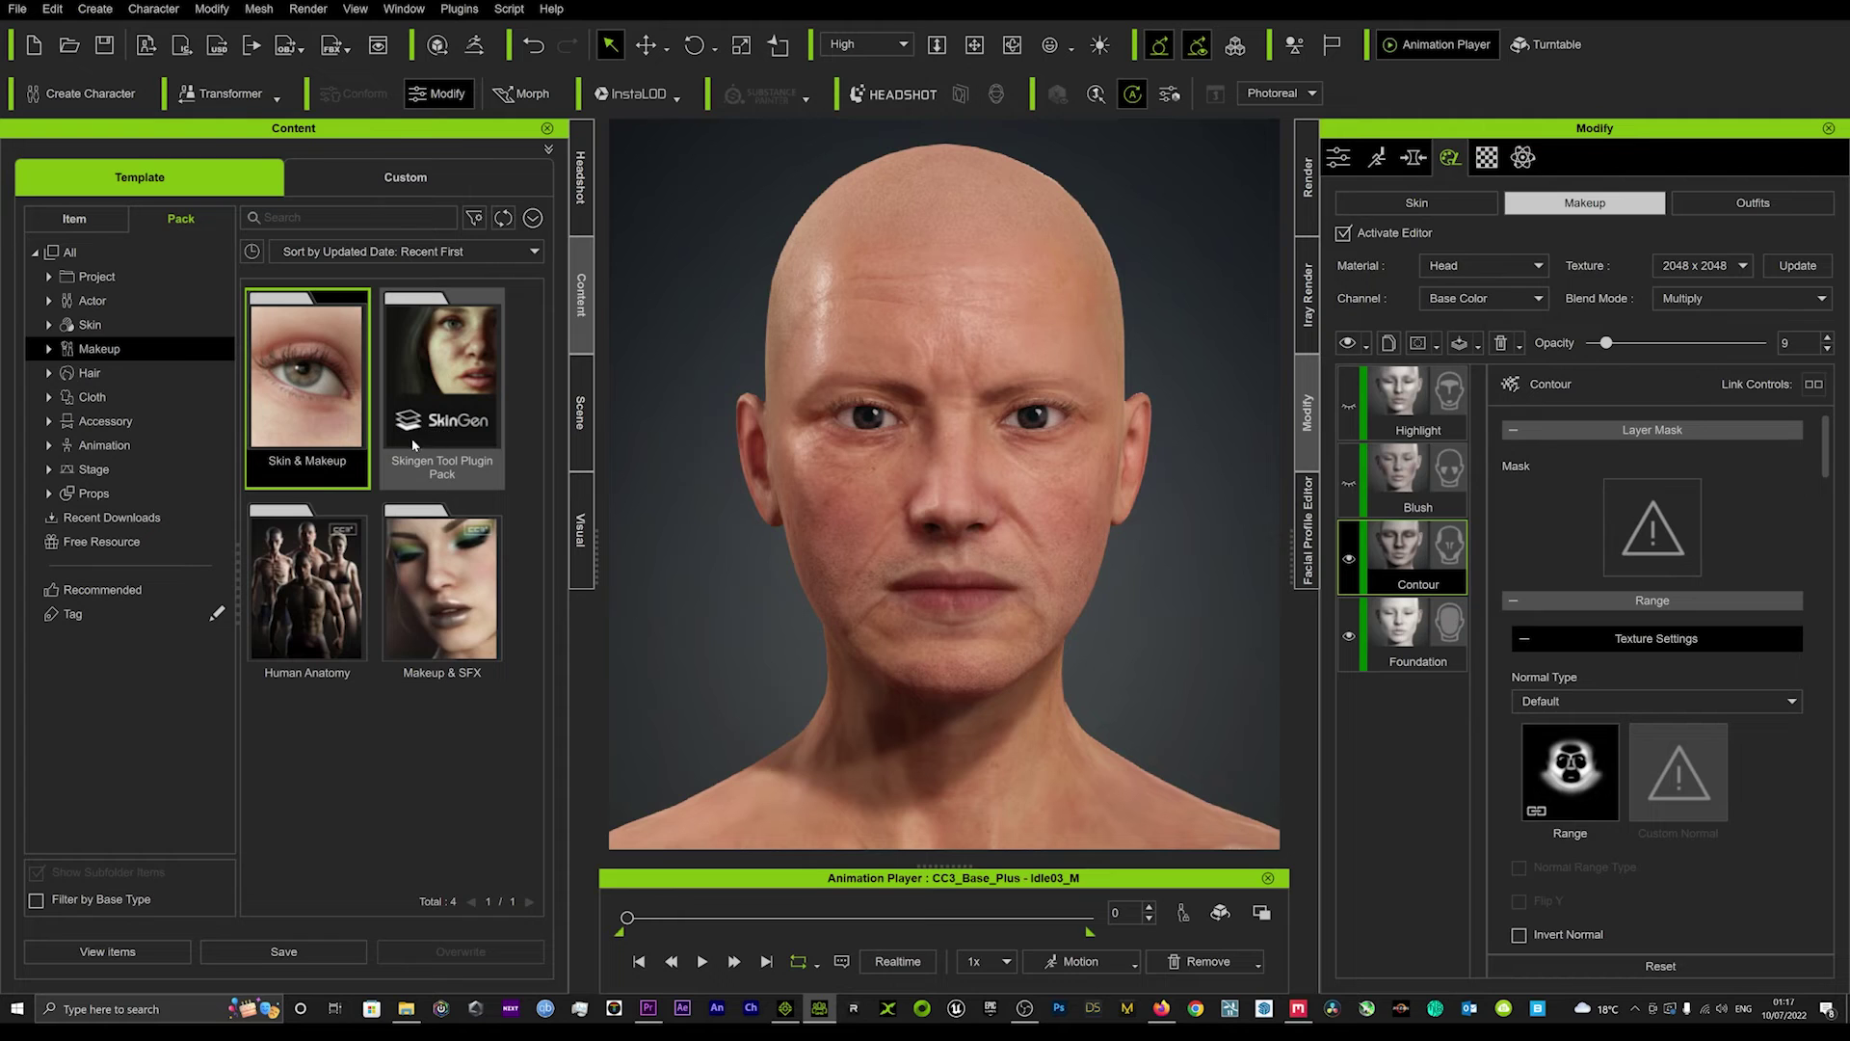
{"action": "double_click", "coordinate": [441, 562]}
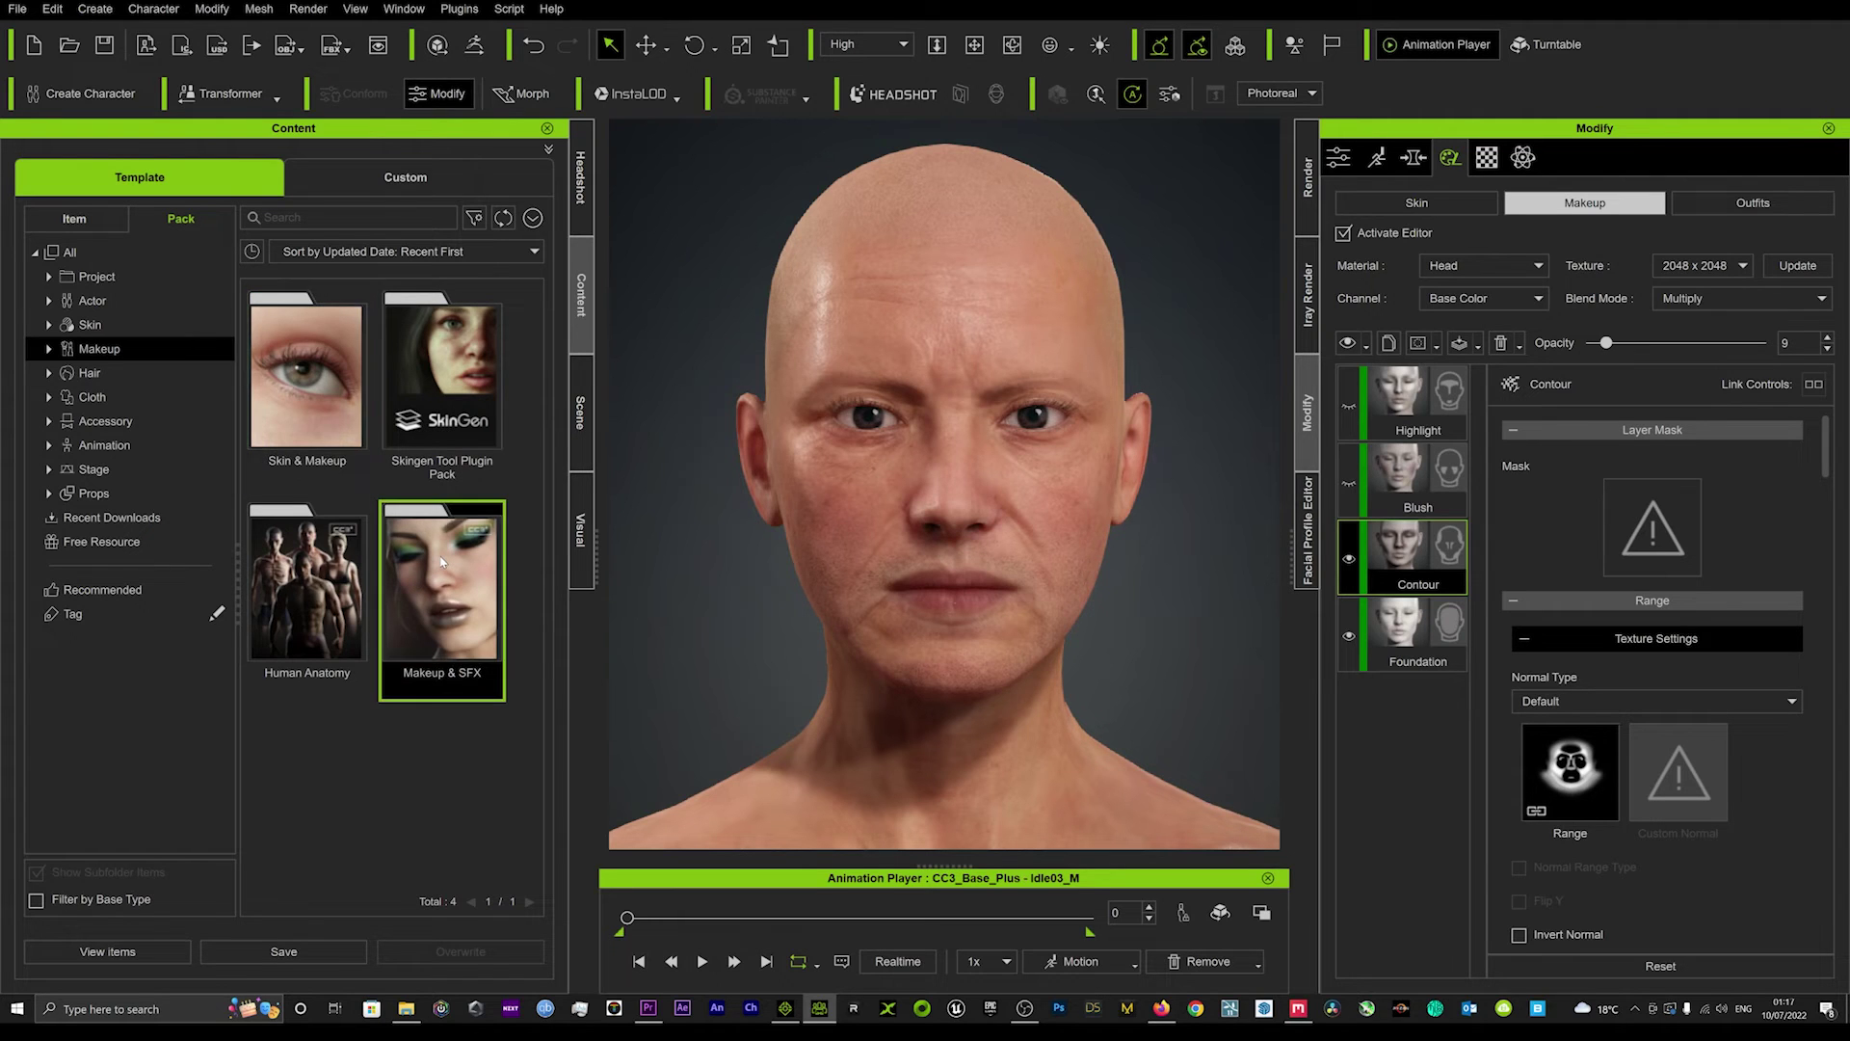
{"action": "scroll", "coordinate": [409, 528], "scroll_direction": "down", "scroll_amount": 6}
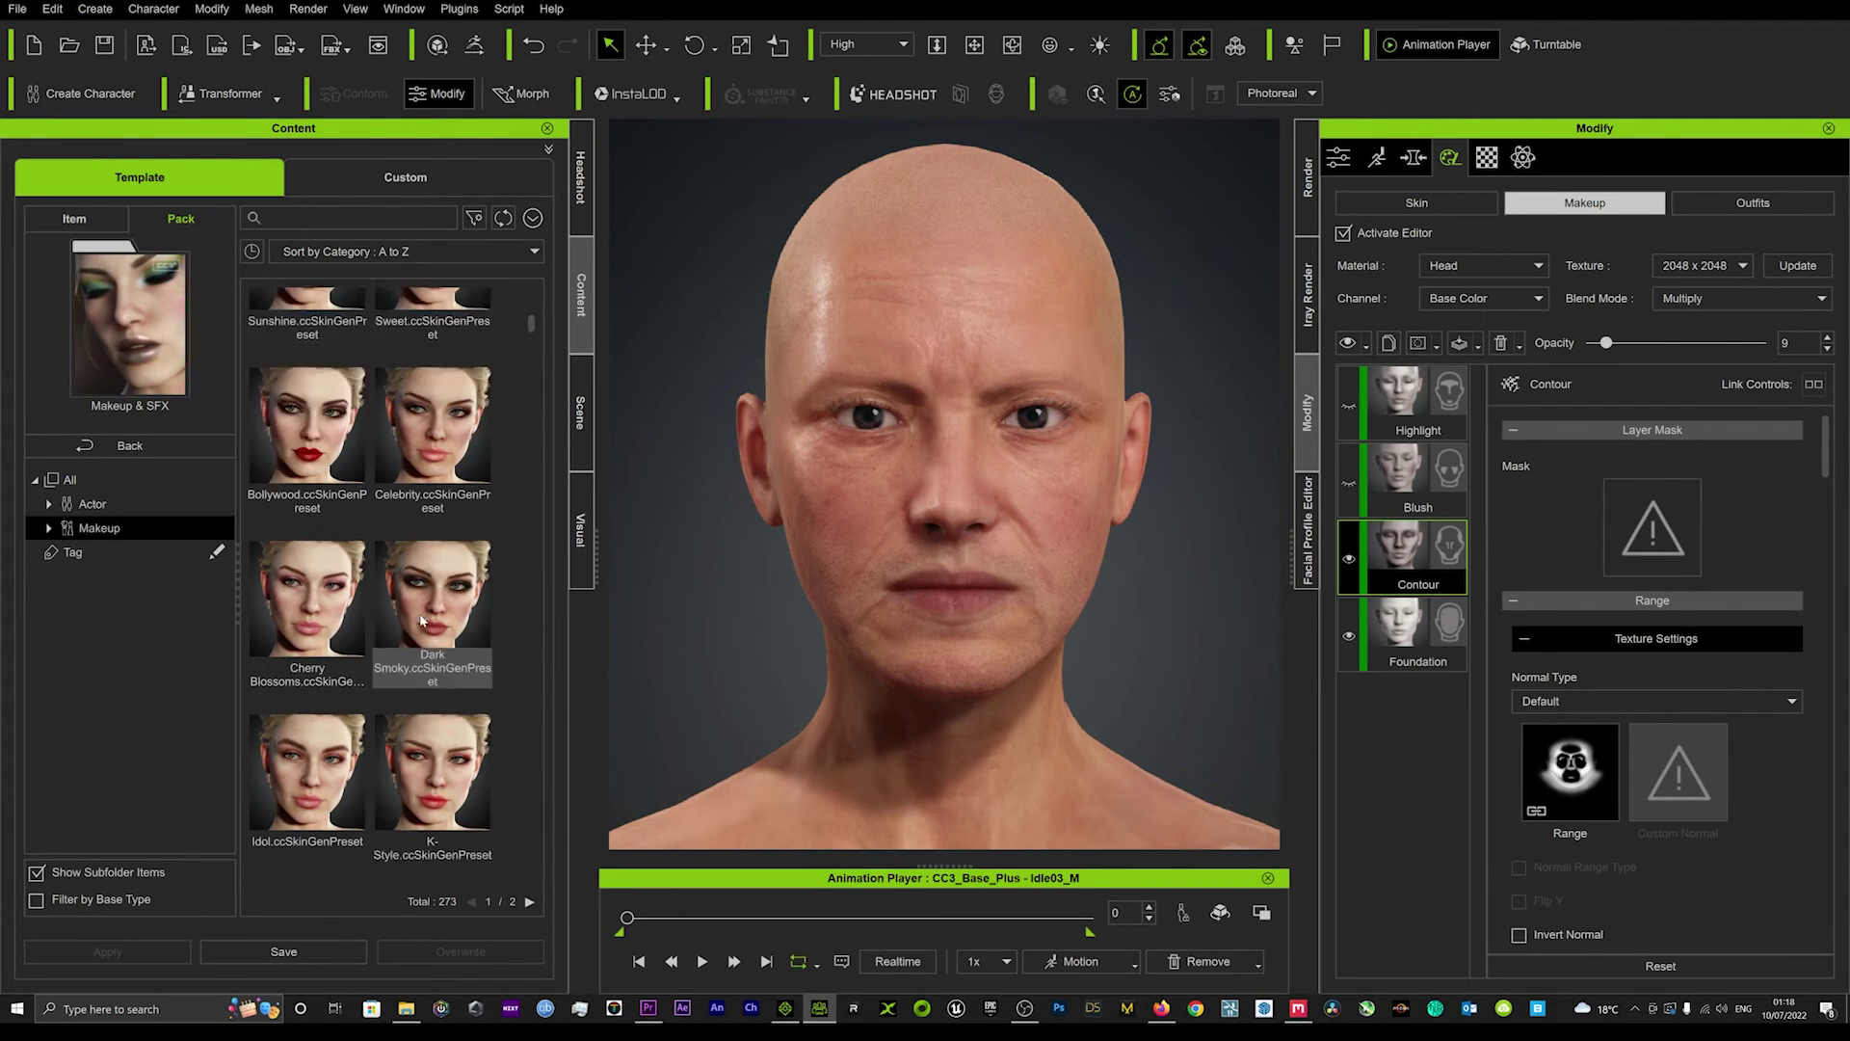
{"action": "scroll", "coordinate": [374, 622], "scroll_direction": "down", "scroll_amount": 10}
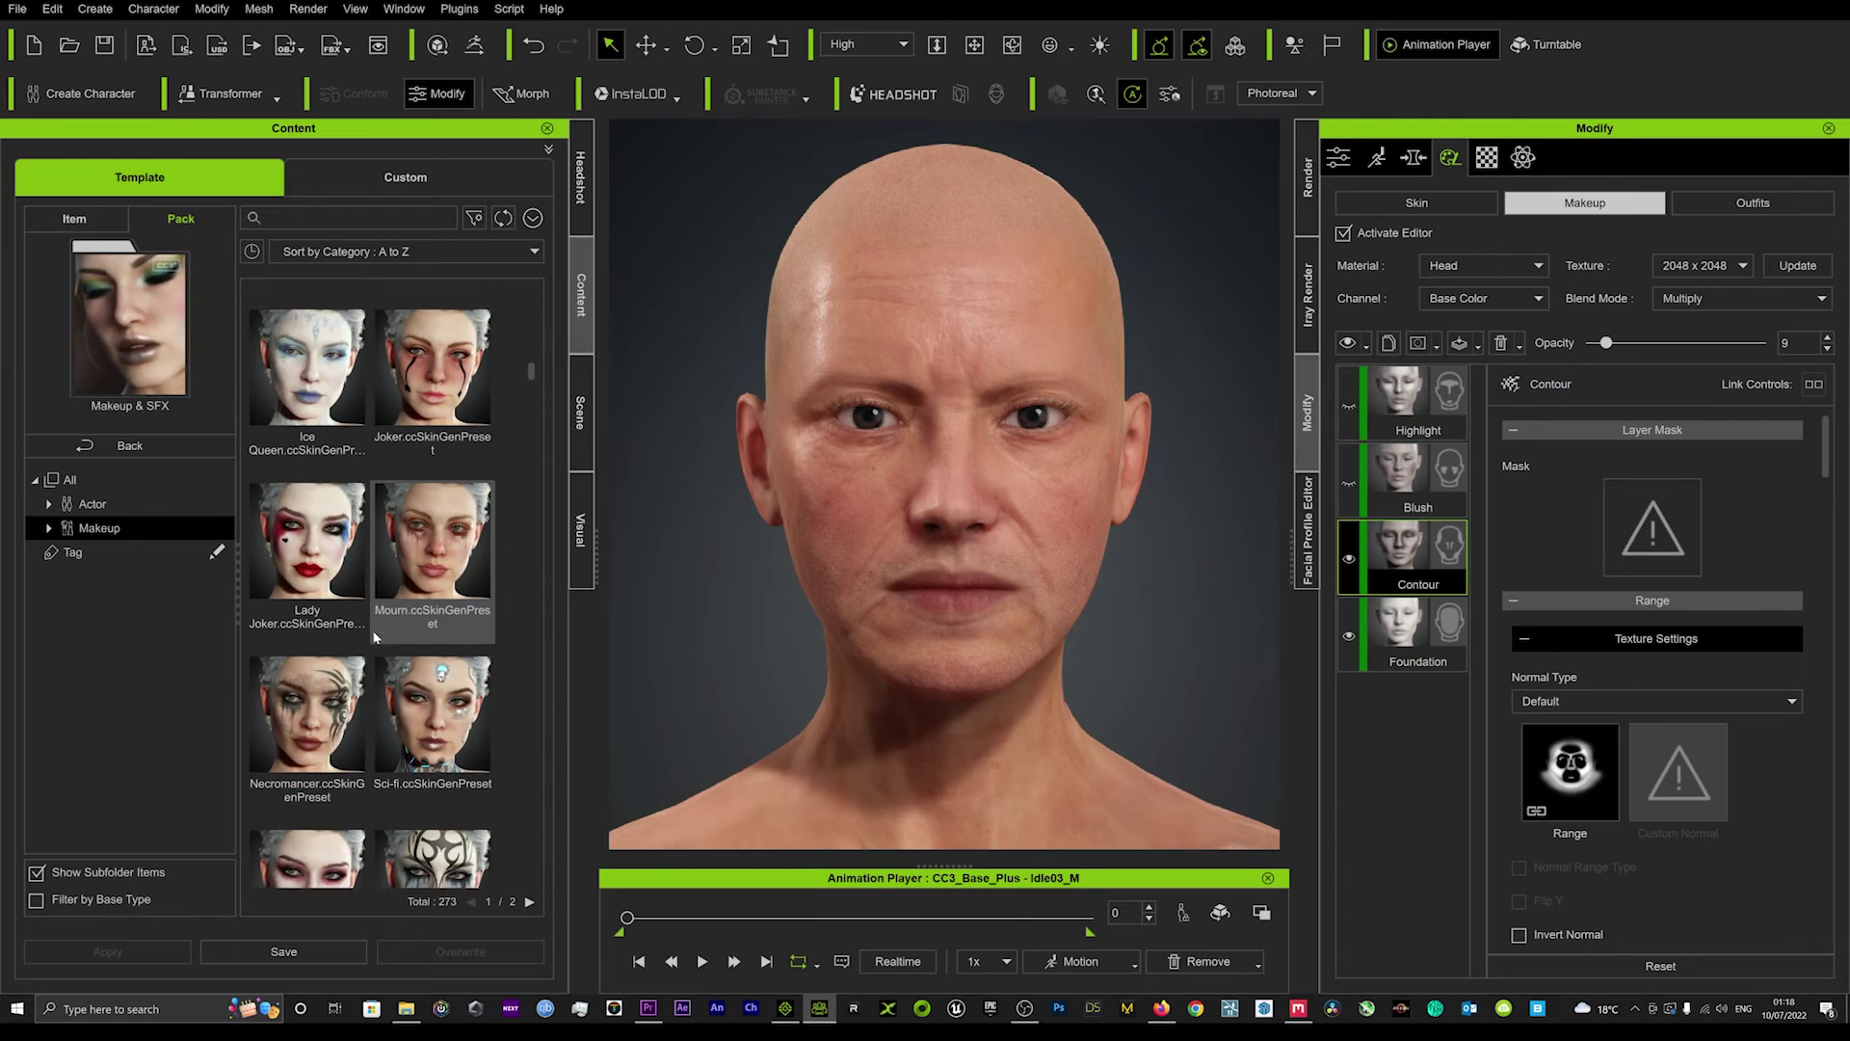
{"action": "scroll", "coordinate": [359, 653], "scroll_direction": "down", "scroll_amount": 6}
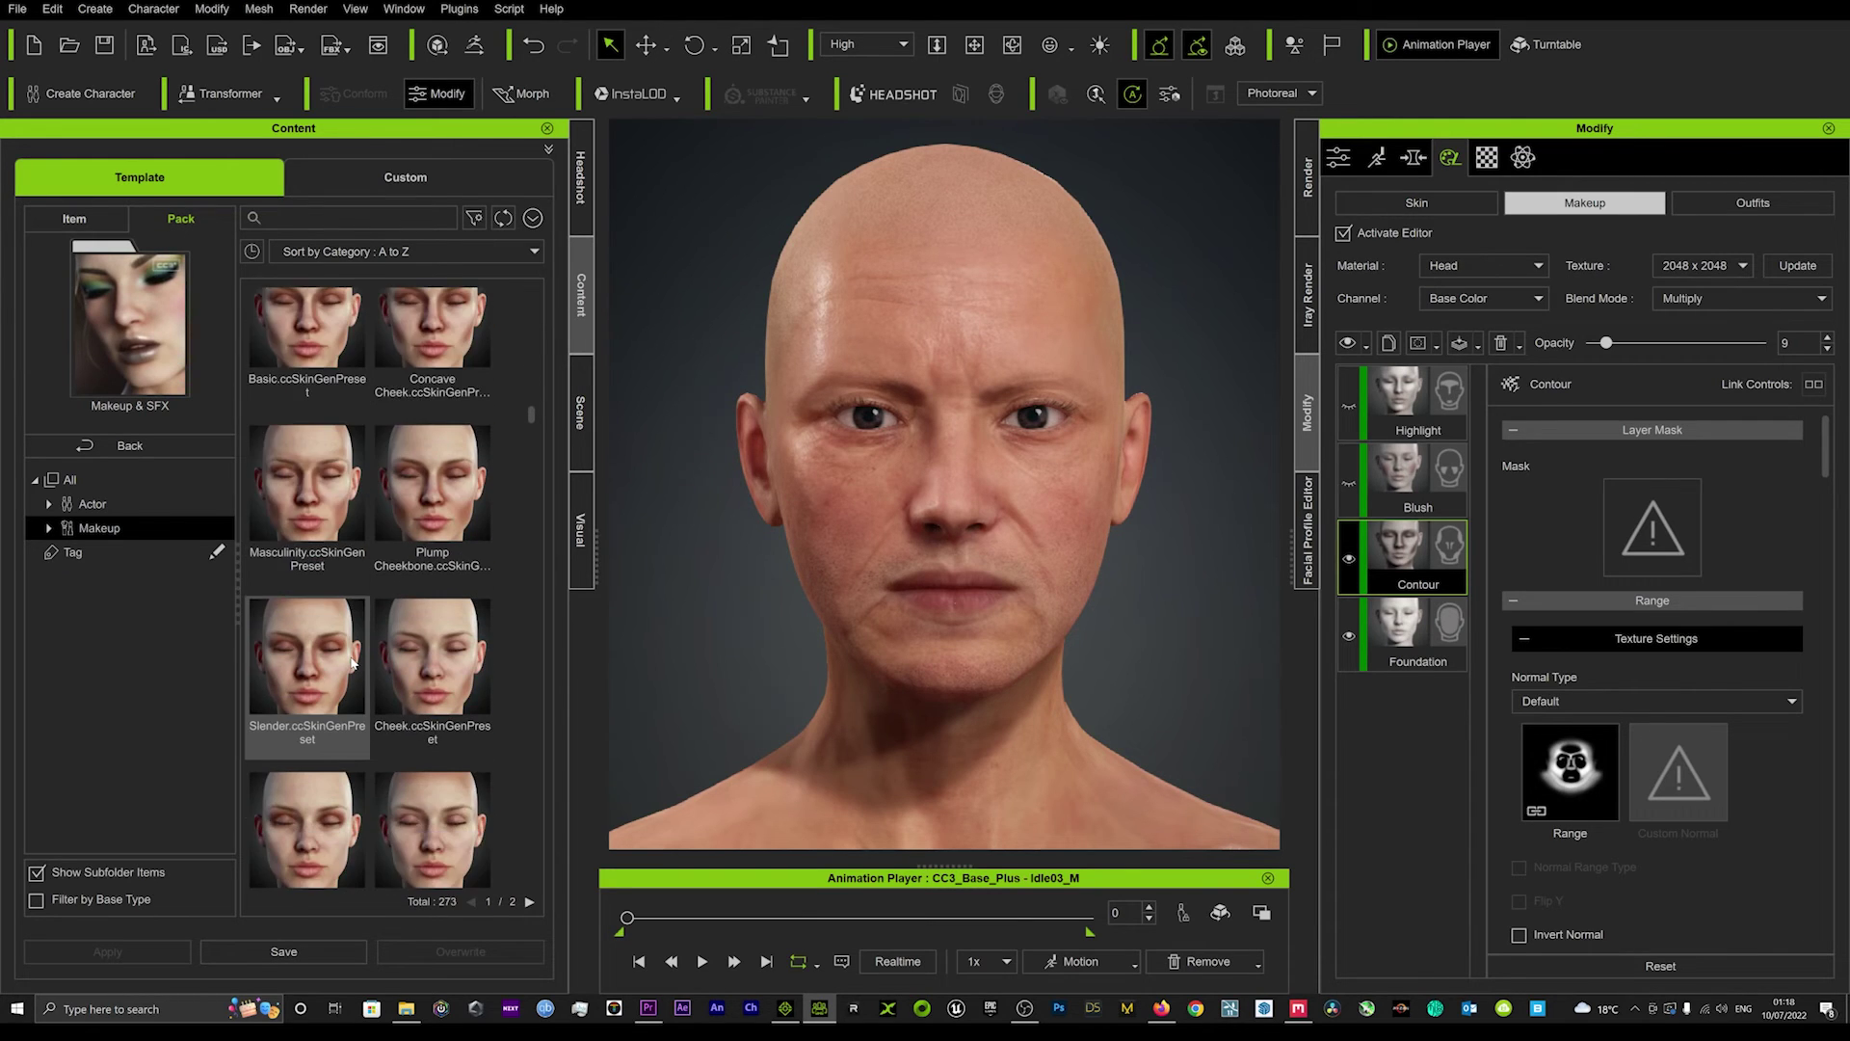
{"action": "scroll", "coordinate": [366, 671], "scroll_direction": "down", "scroll_amount": 3}
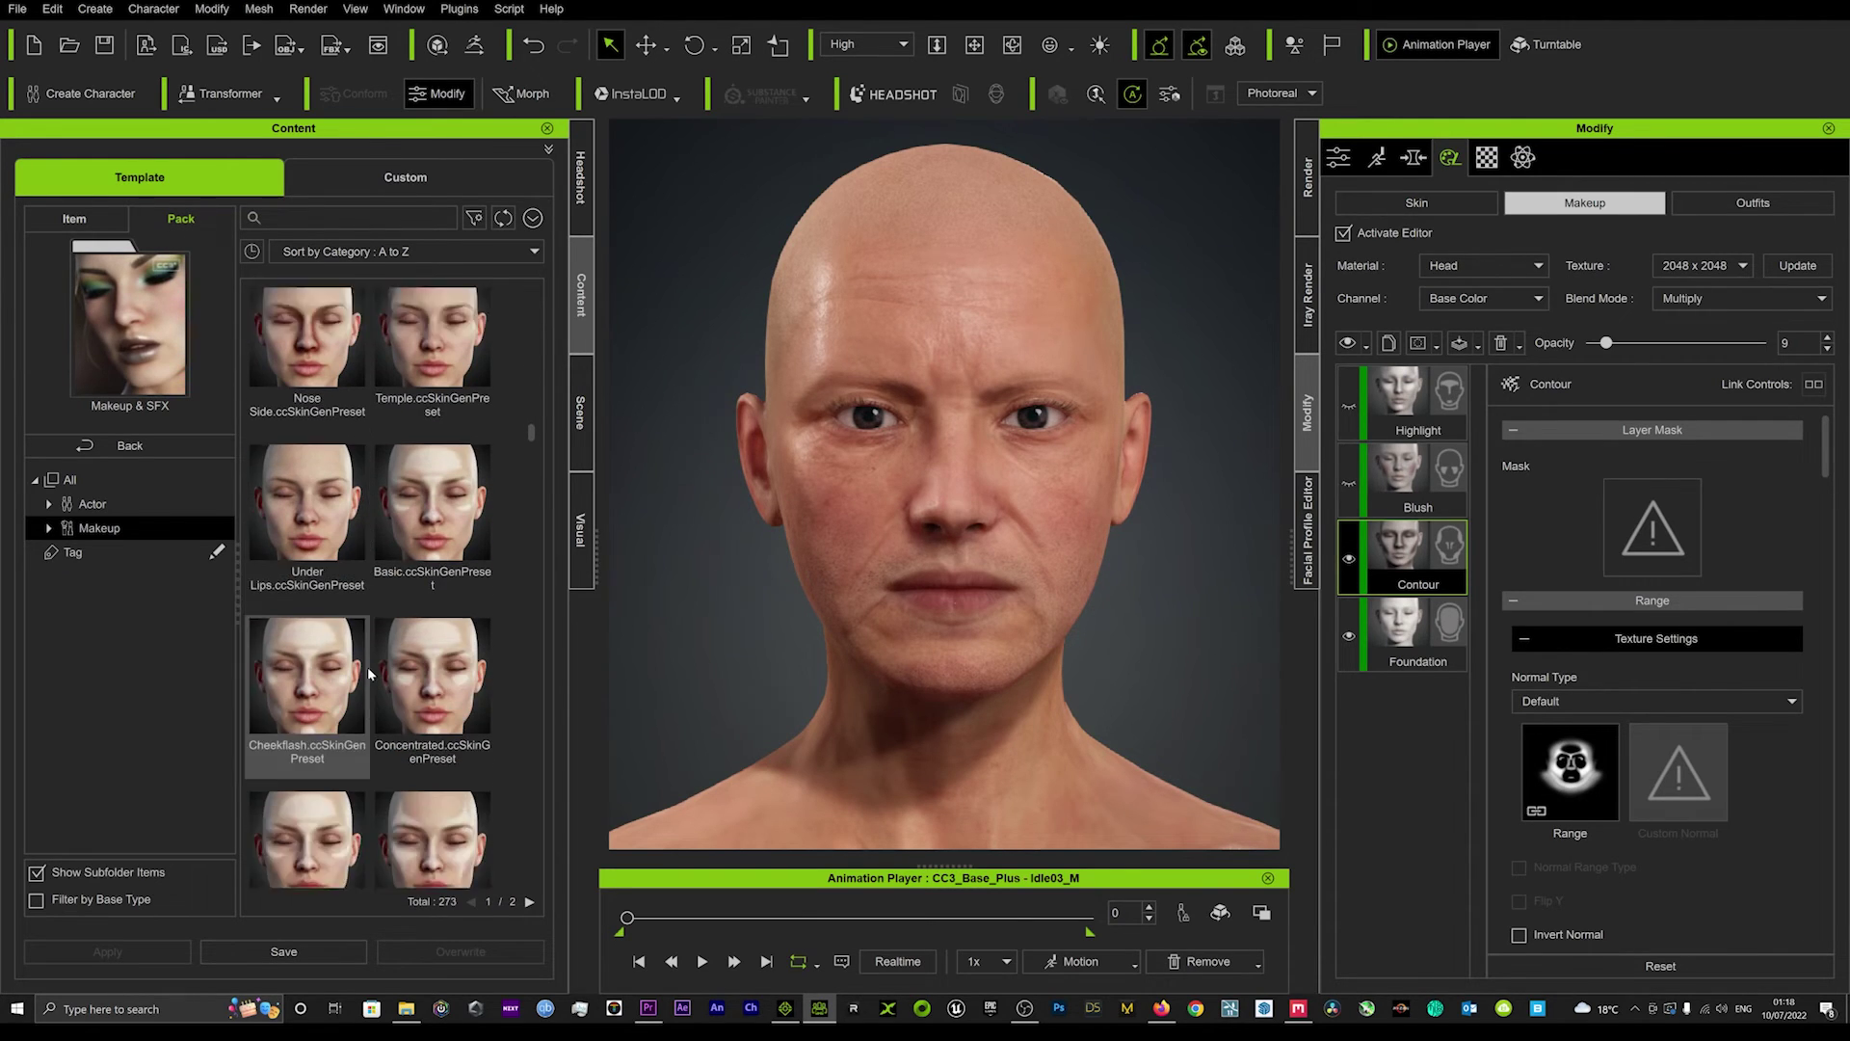
{"action": "left_click", "coordinate": [163, 443]}
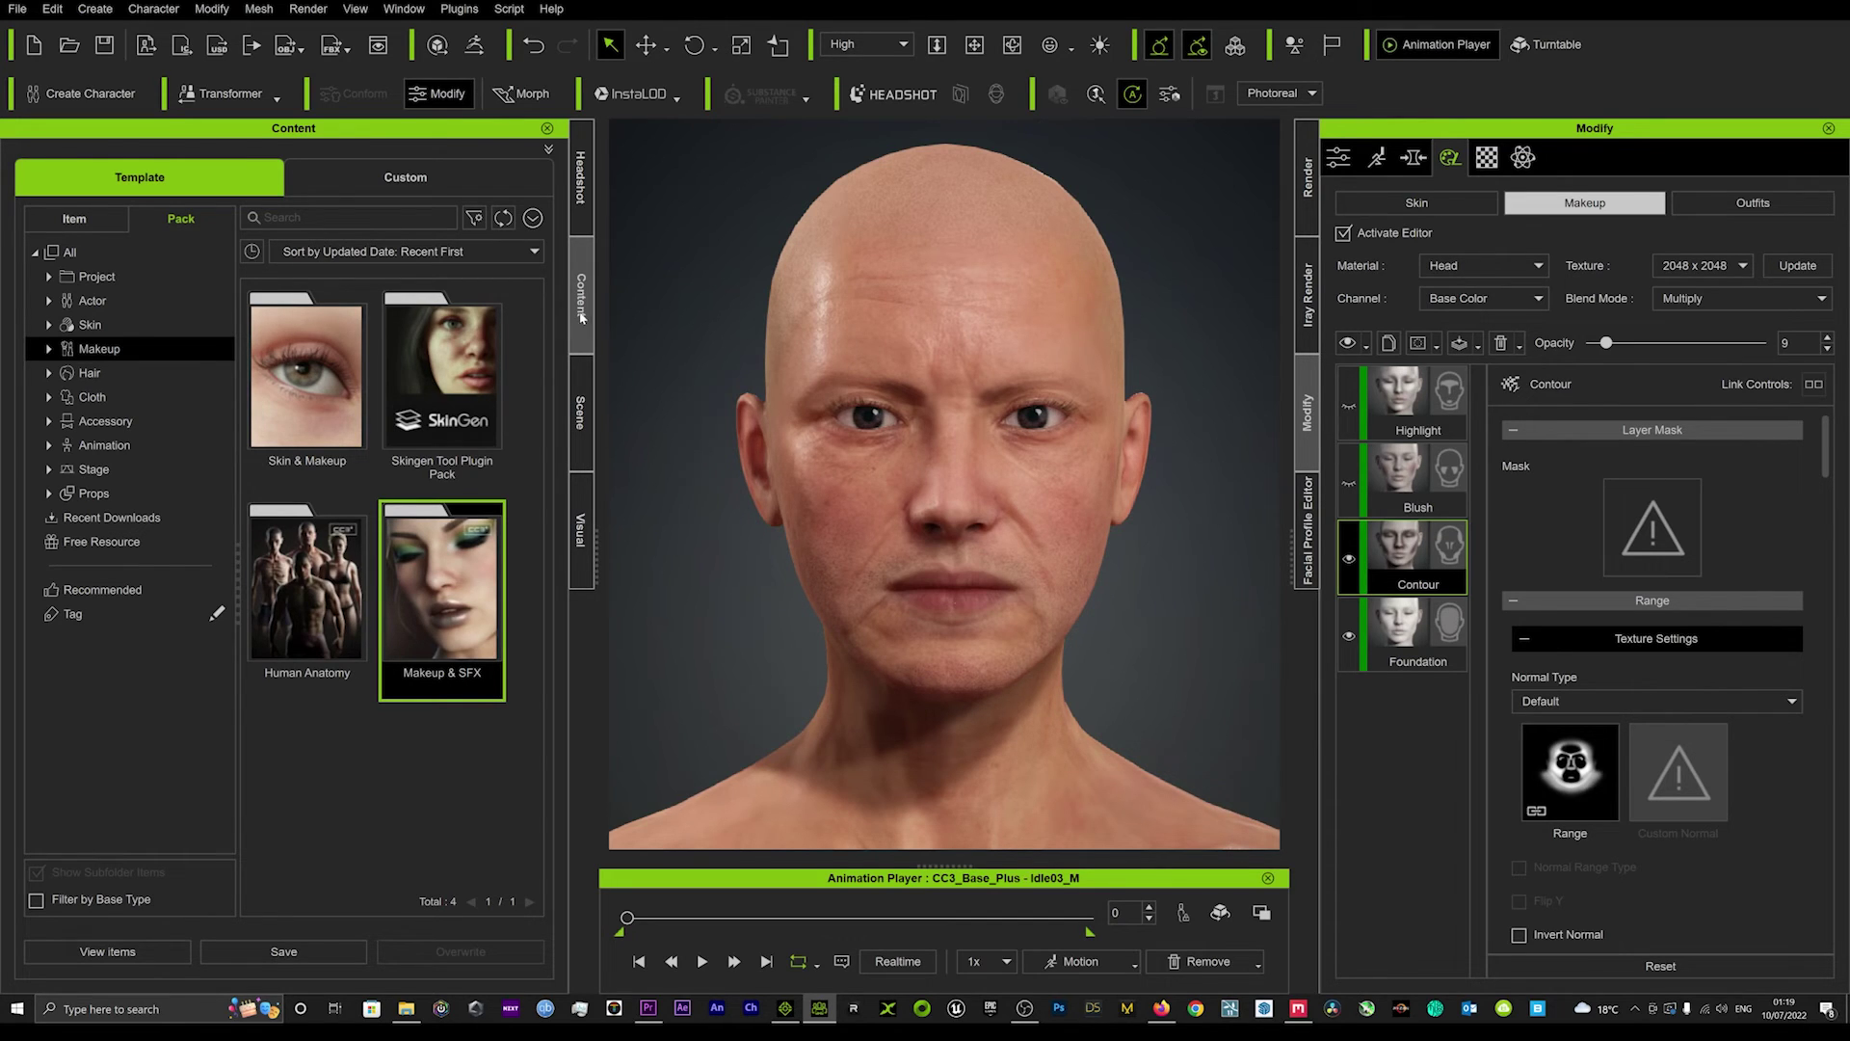
Step: Apply the Authority light room from the Scenes & Effects pack in the Stage category, accepting deactivation of the SkinGen session
{"action": "left_click", "coordinate": [70, 252]}
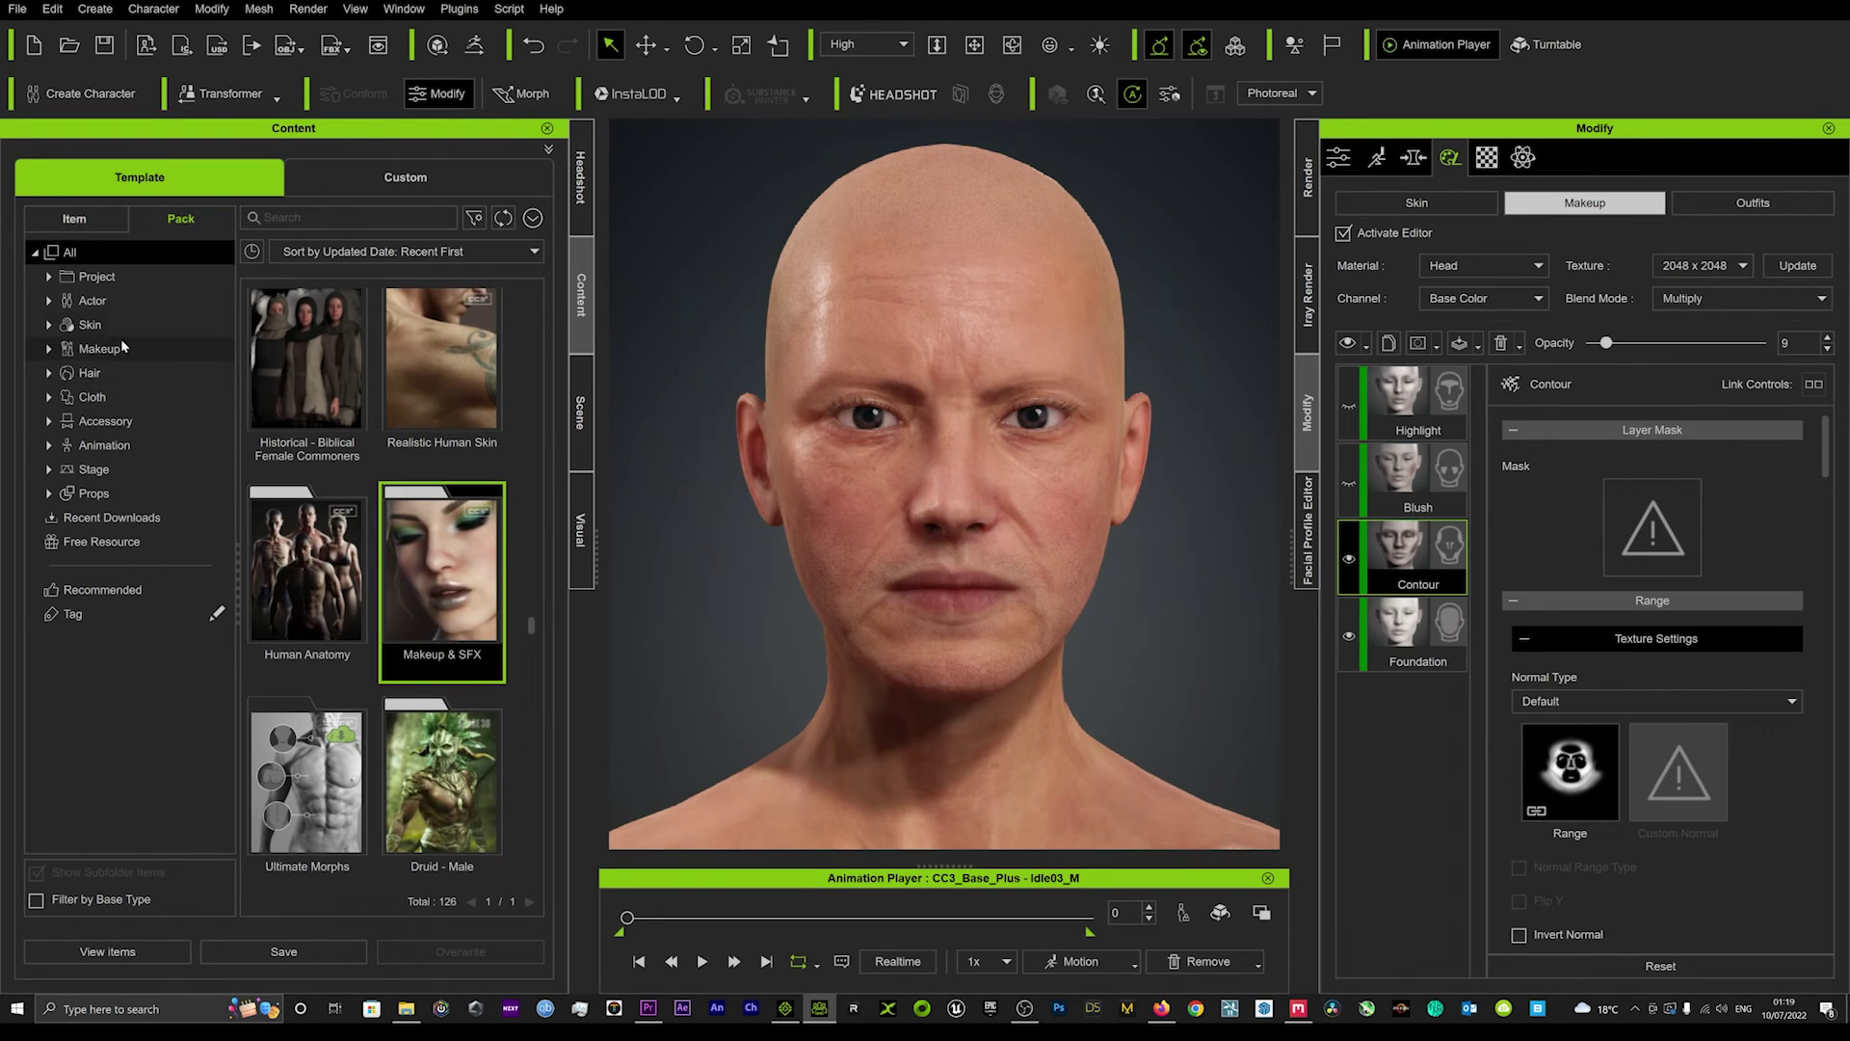
{"action": "scroll", "coordinate": [376, 588], "scroll_direction": "down", "scroll_amount": 5}
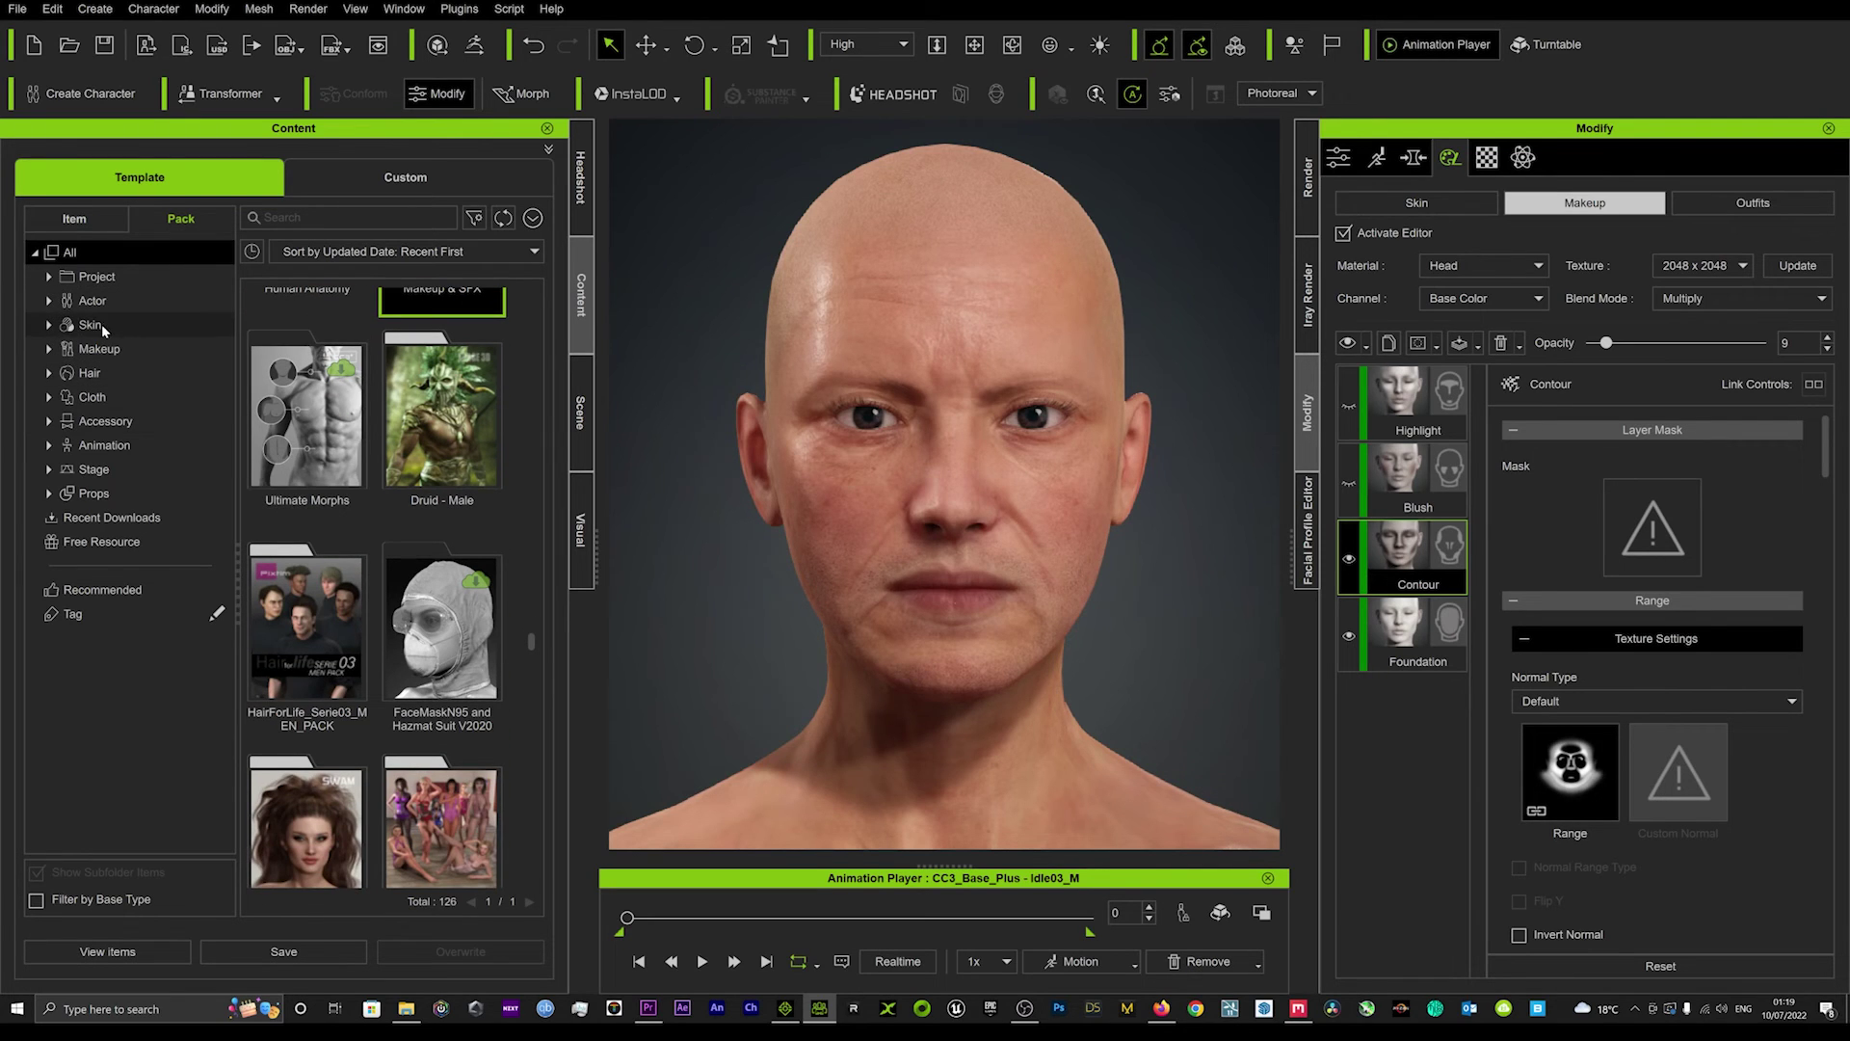
{"action": "left_click", "coordinate": [106, 468]}
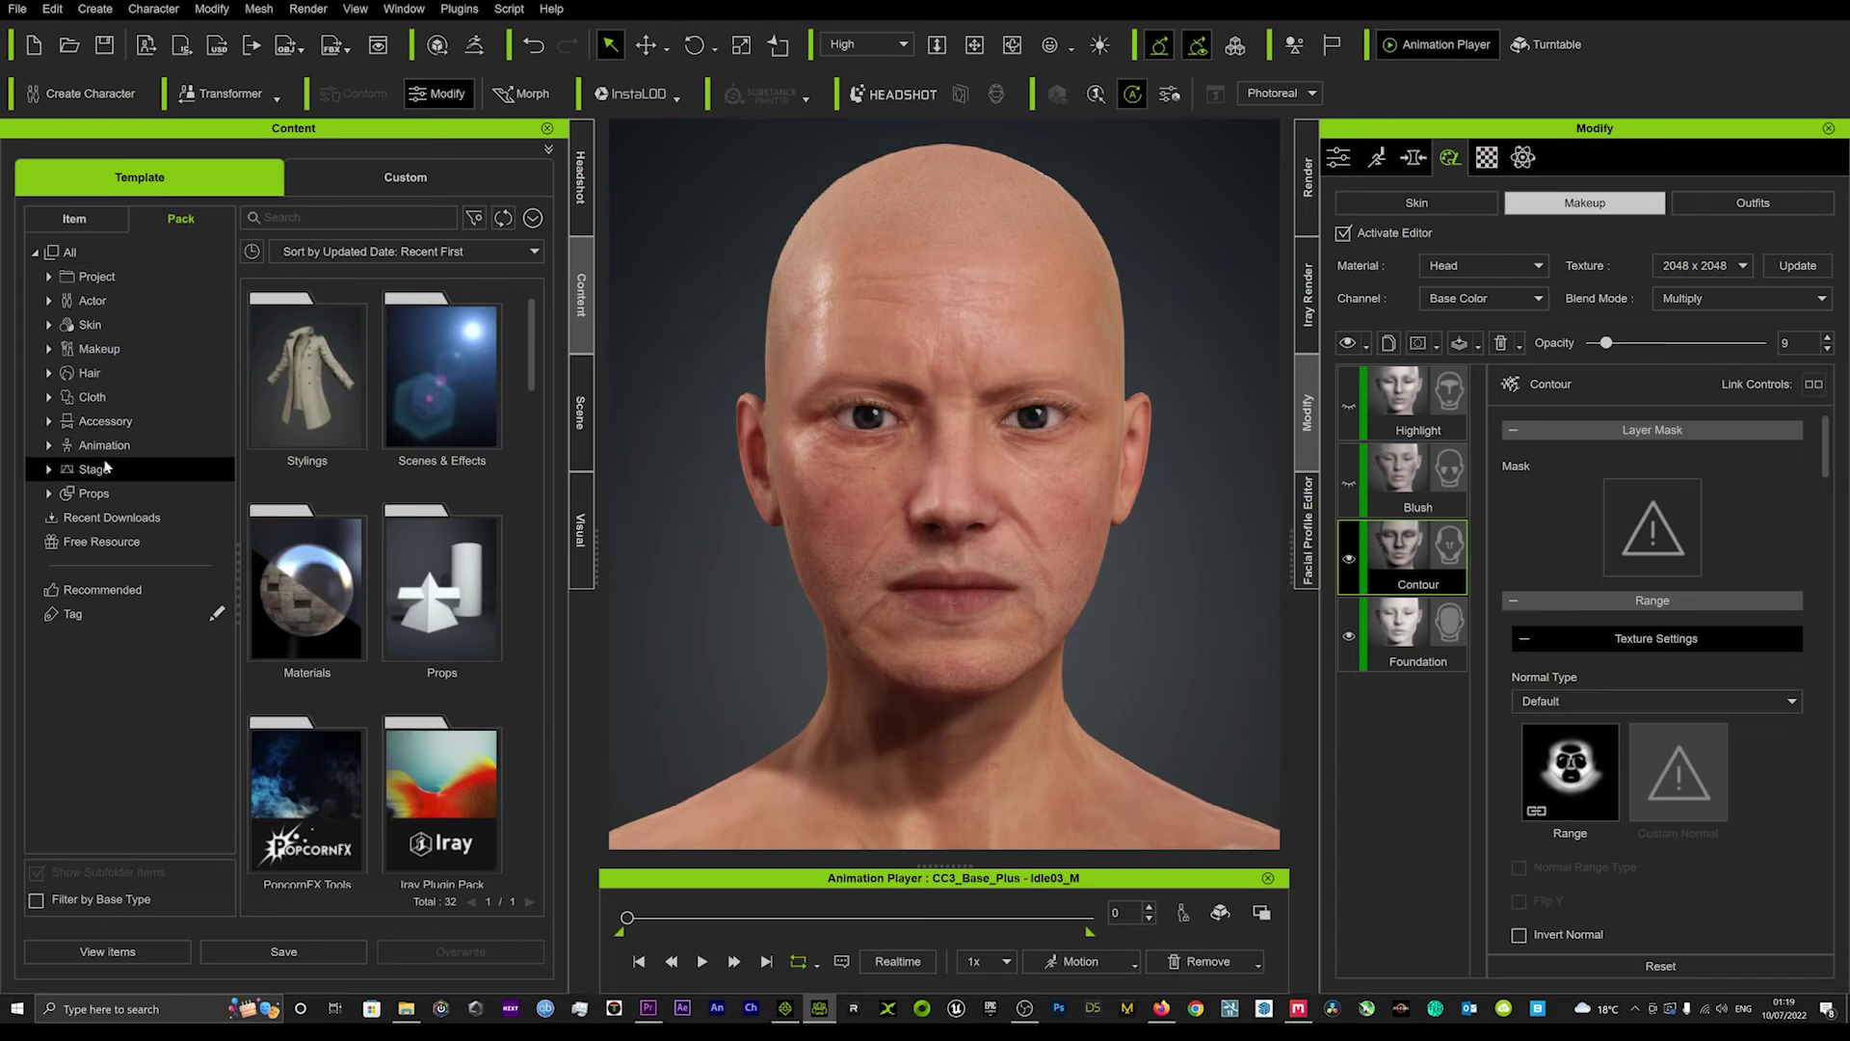
{"action": "double_click", "coordinate": [412, 399]}
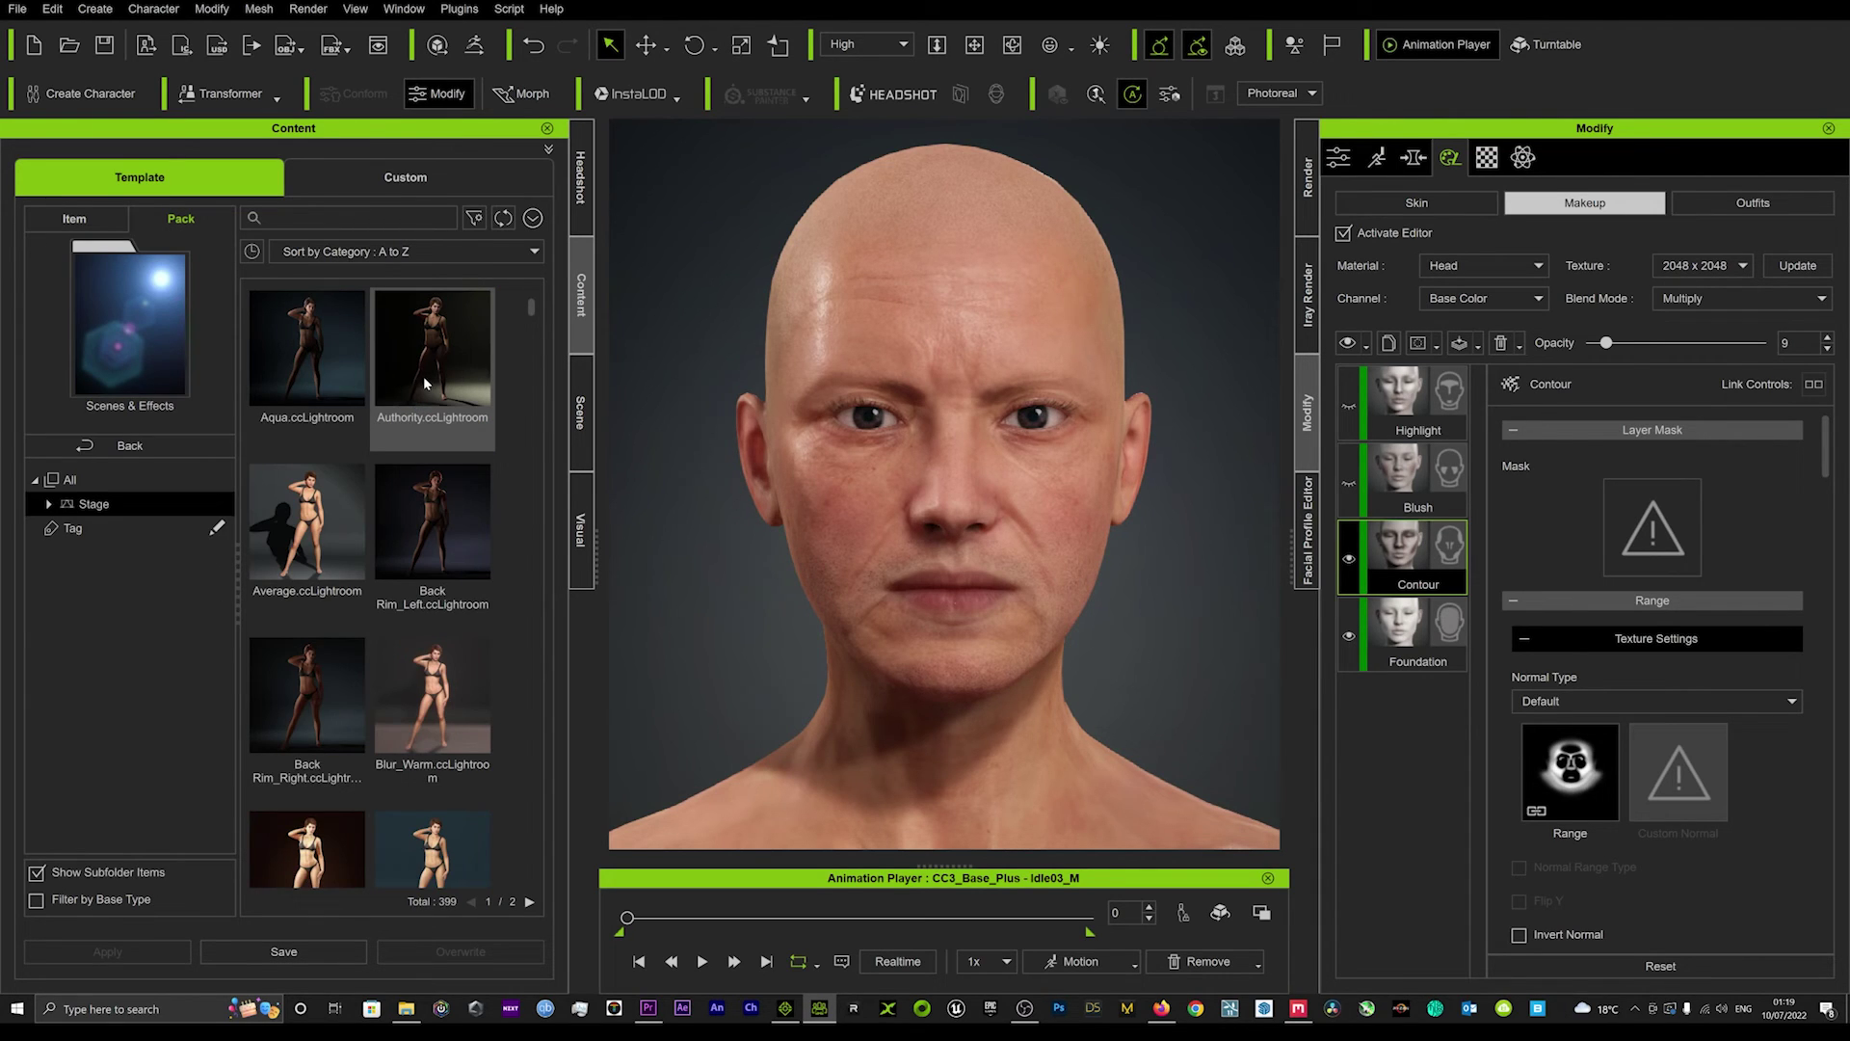
{"action": "double_click", "coordinate": [425, 383]}
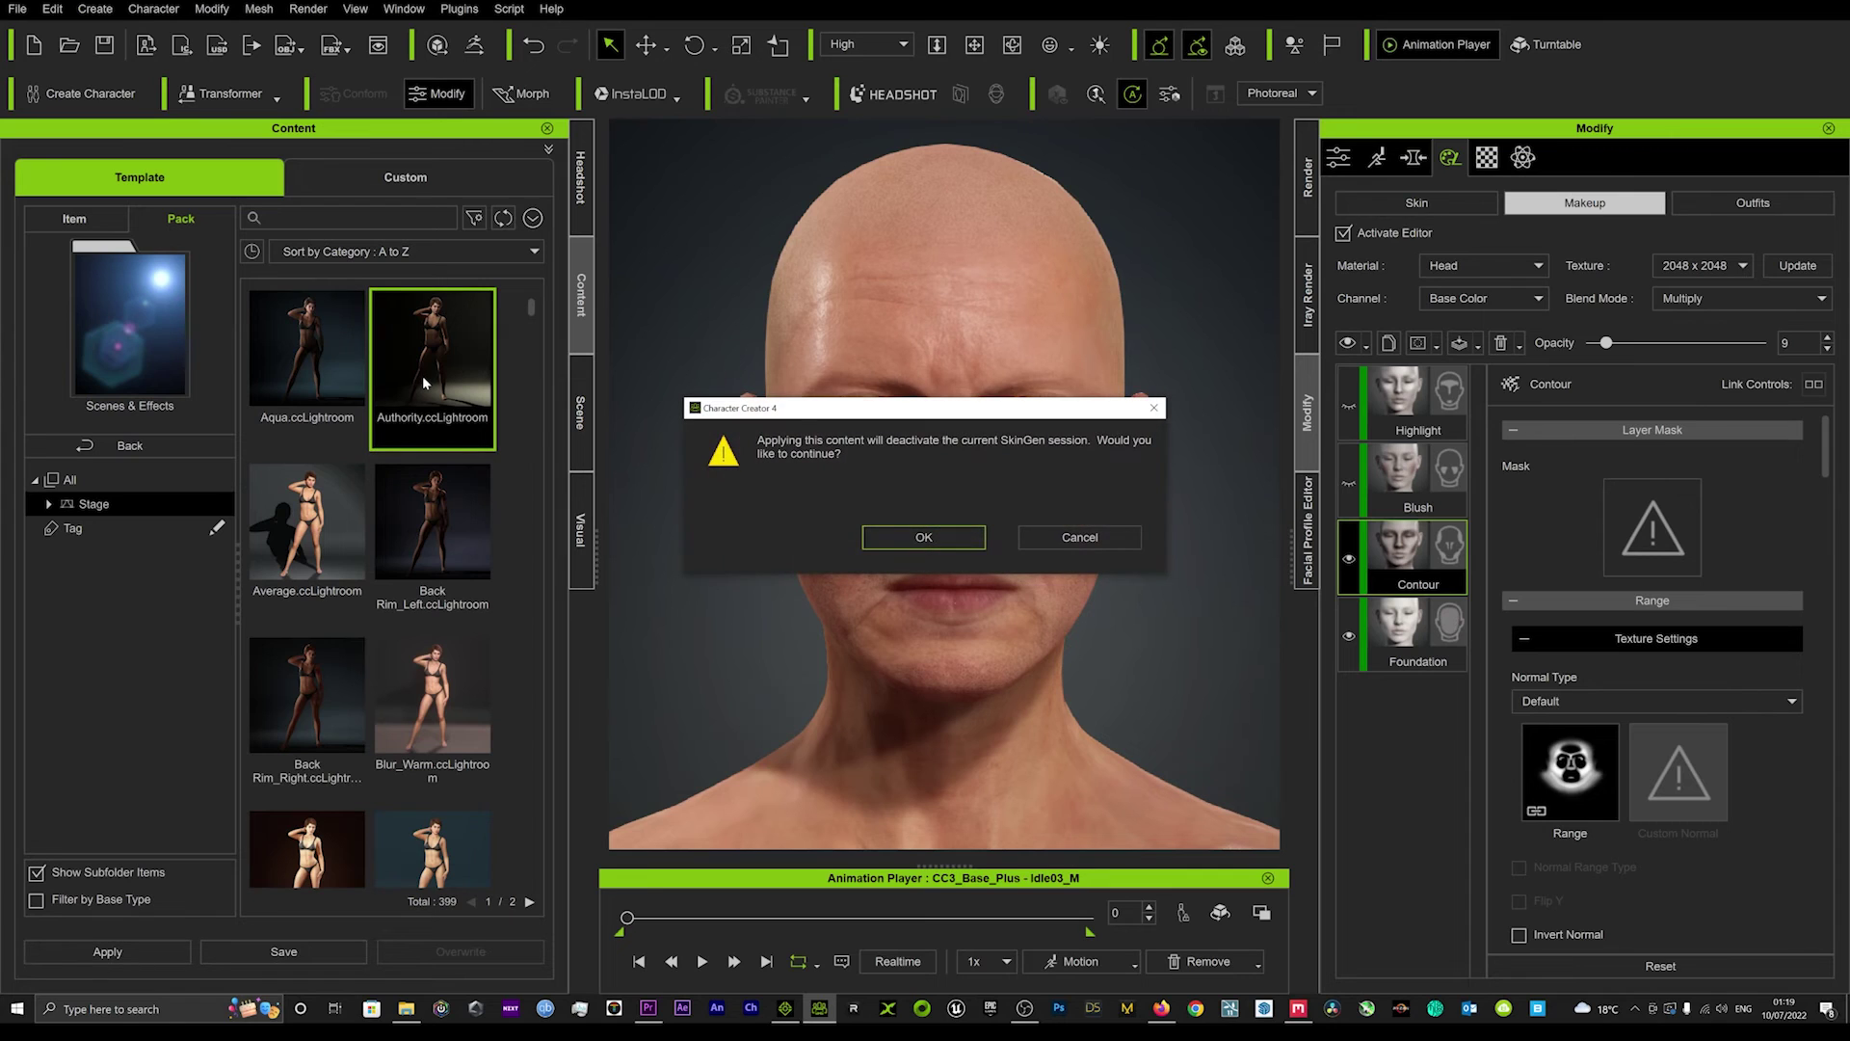
{"action": "left_click", "coordinate": [927, 537]}
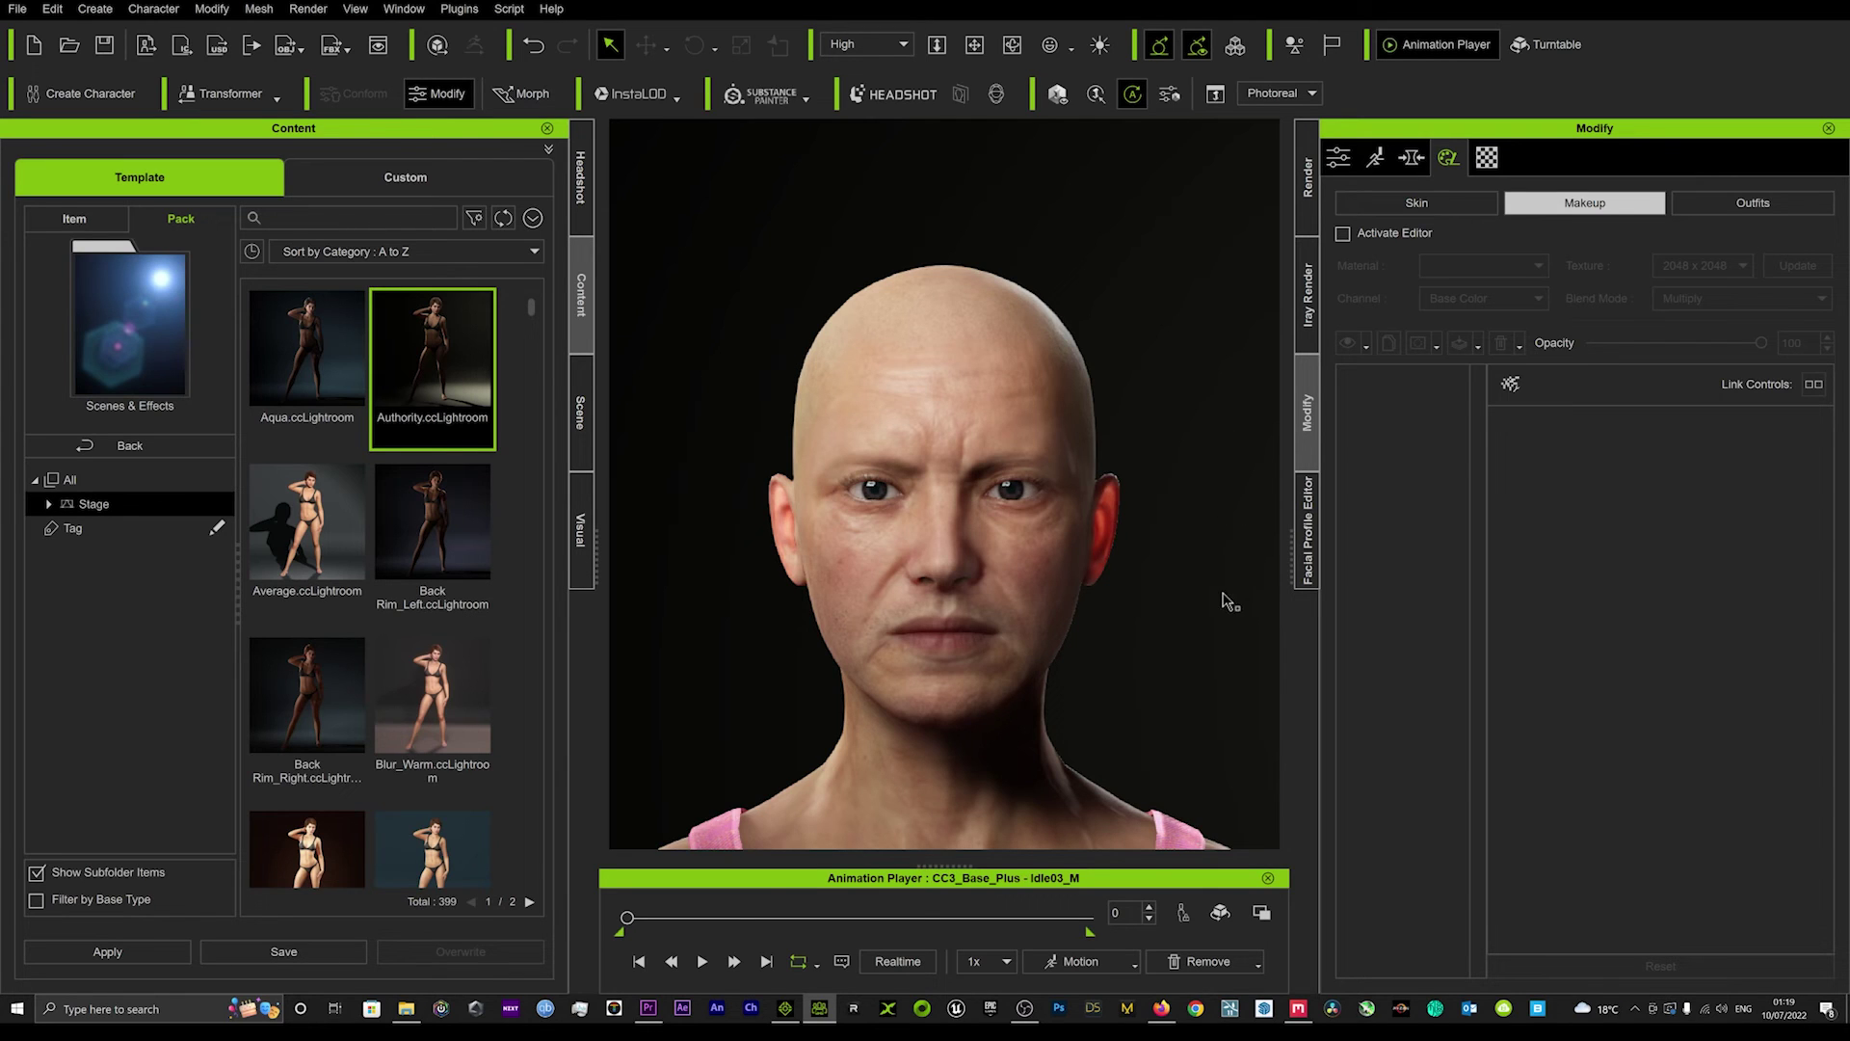
Step: Look through the packs in the Hair category and open the HairForLife_Serie03_MEN_PACK hair pack
{"action": "scroll", "coordinate": [1177, 653], "scroll_direction": "up", "scroll_amount": 3}
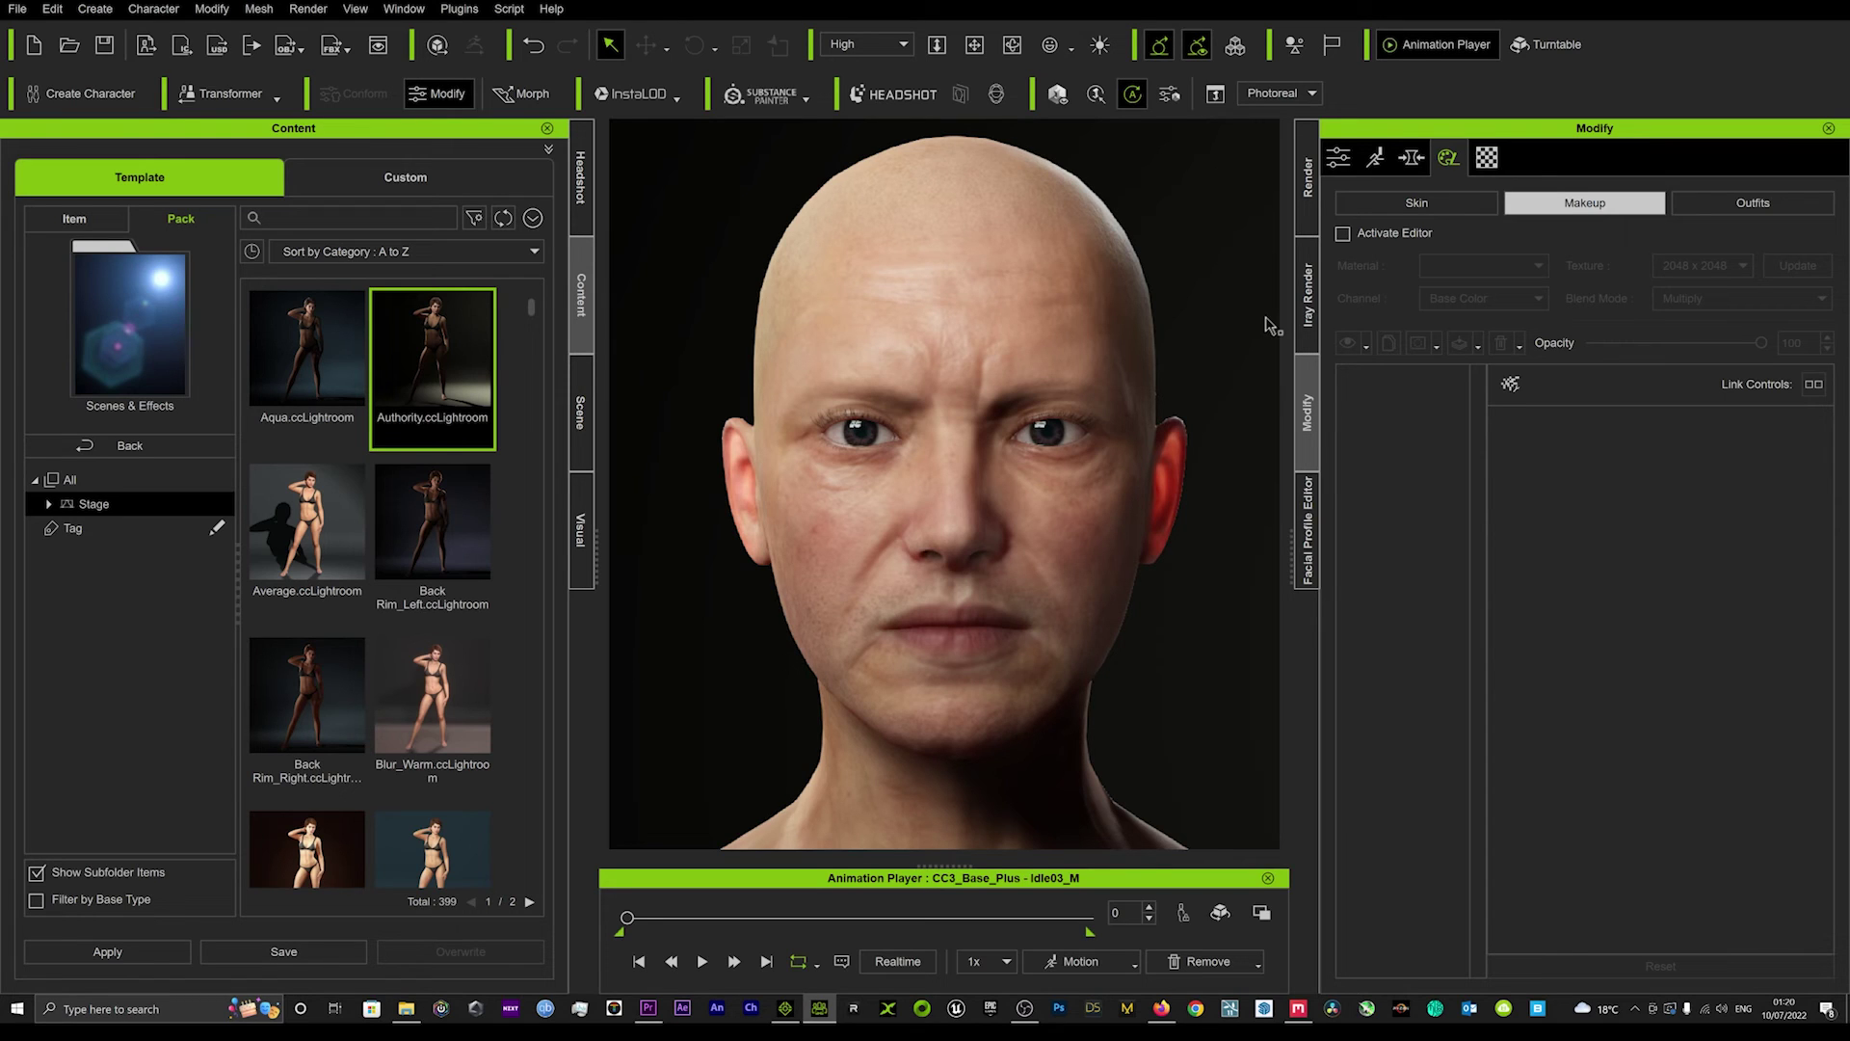
{"action": "left_click", "coordinate": [143, 451]}
{"action": "left_click", "coordinate": [117, 374]}
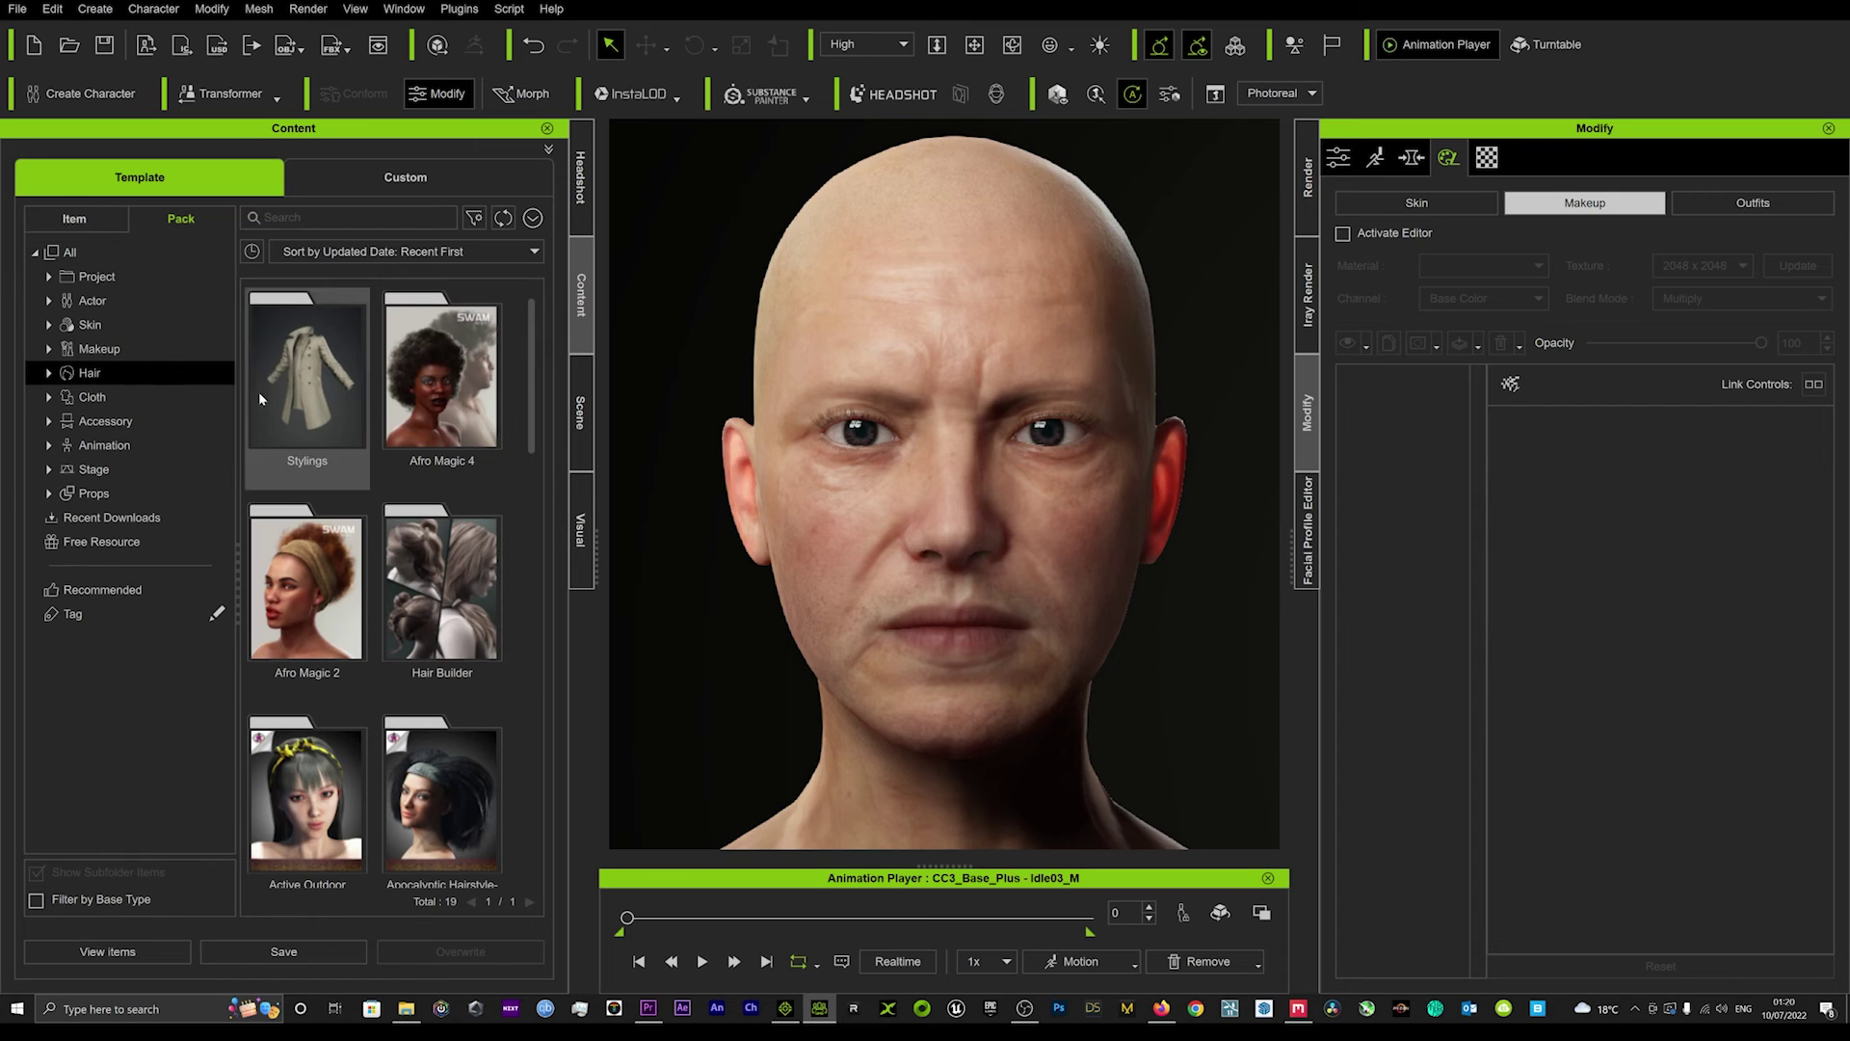
{"action": "scroll", "coordinate": [376, 627], "scroll_direction": "down", "scroll_amount": 3}
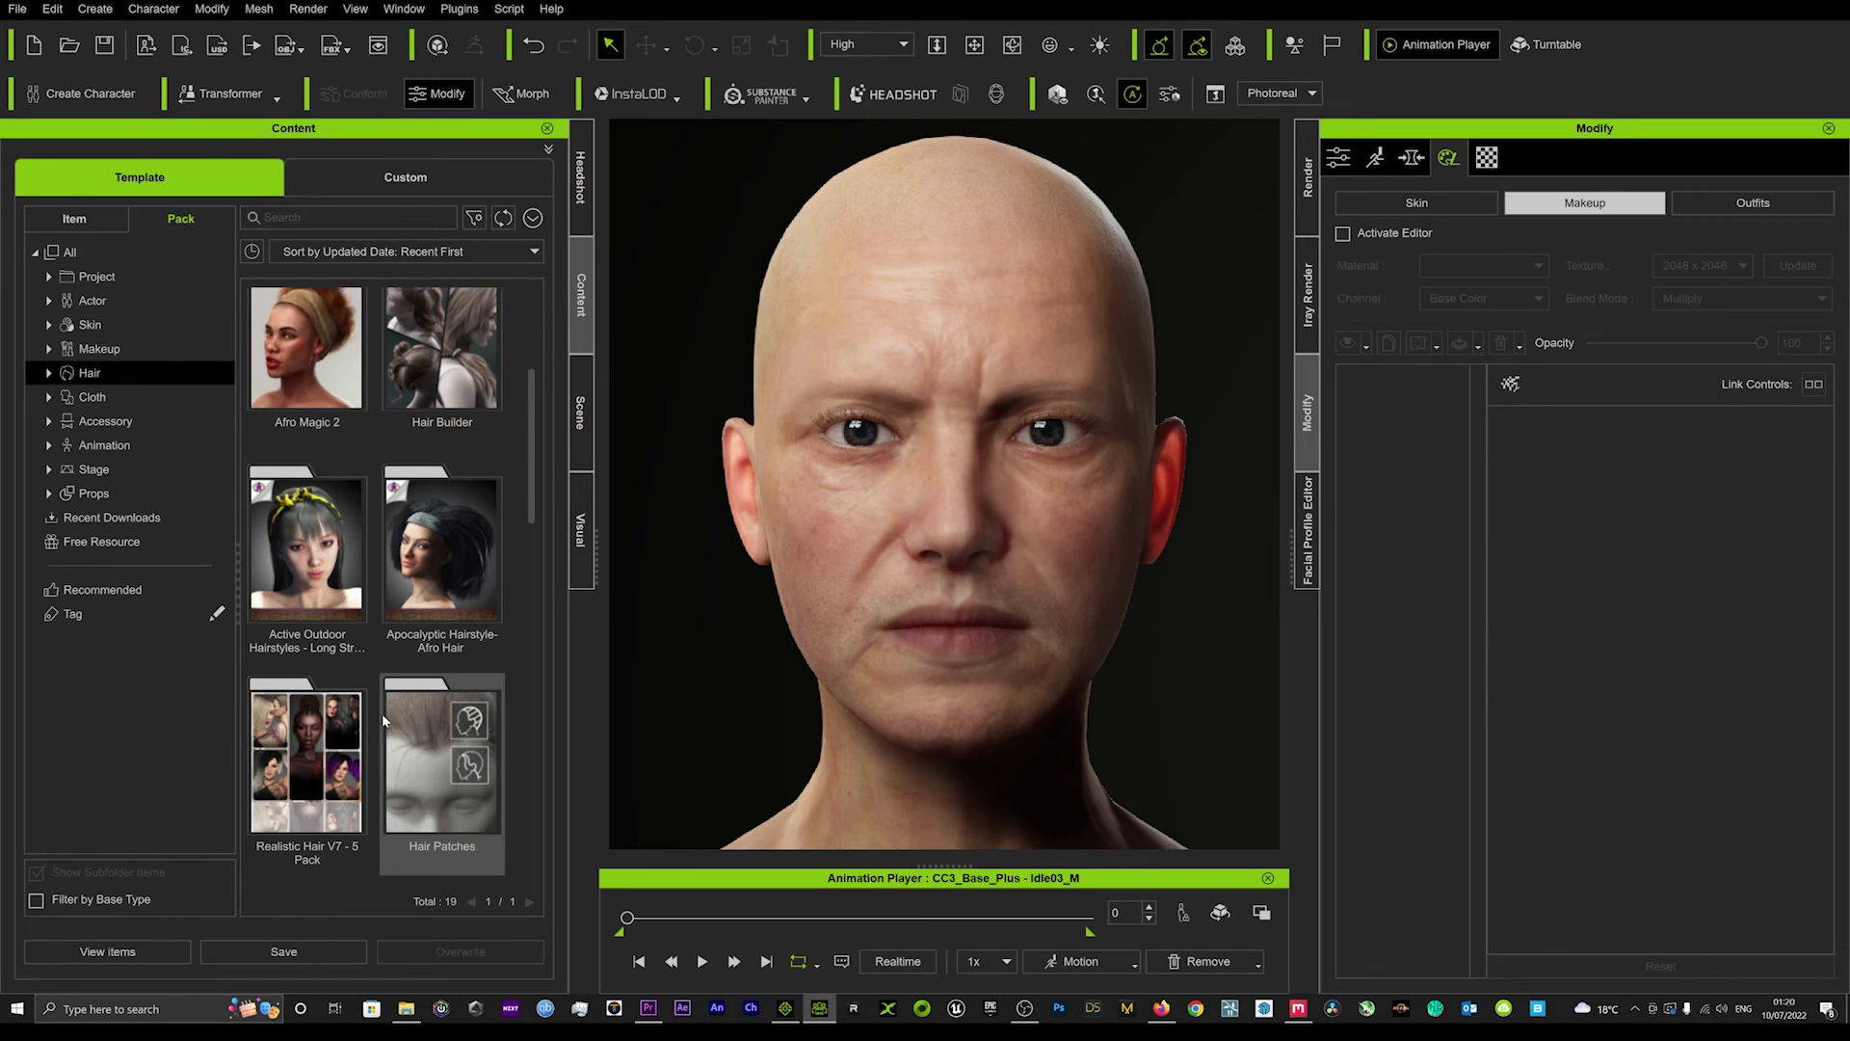
{"action": "scroll", "coordinate": [375, 713], "scroll_direction": "down", "scroll_amount": 3}
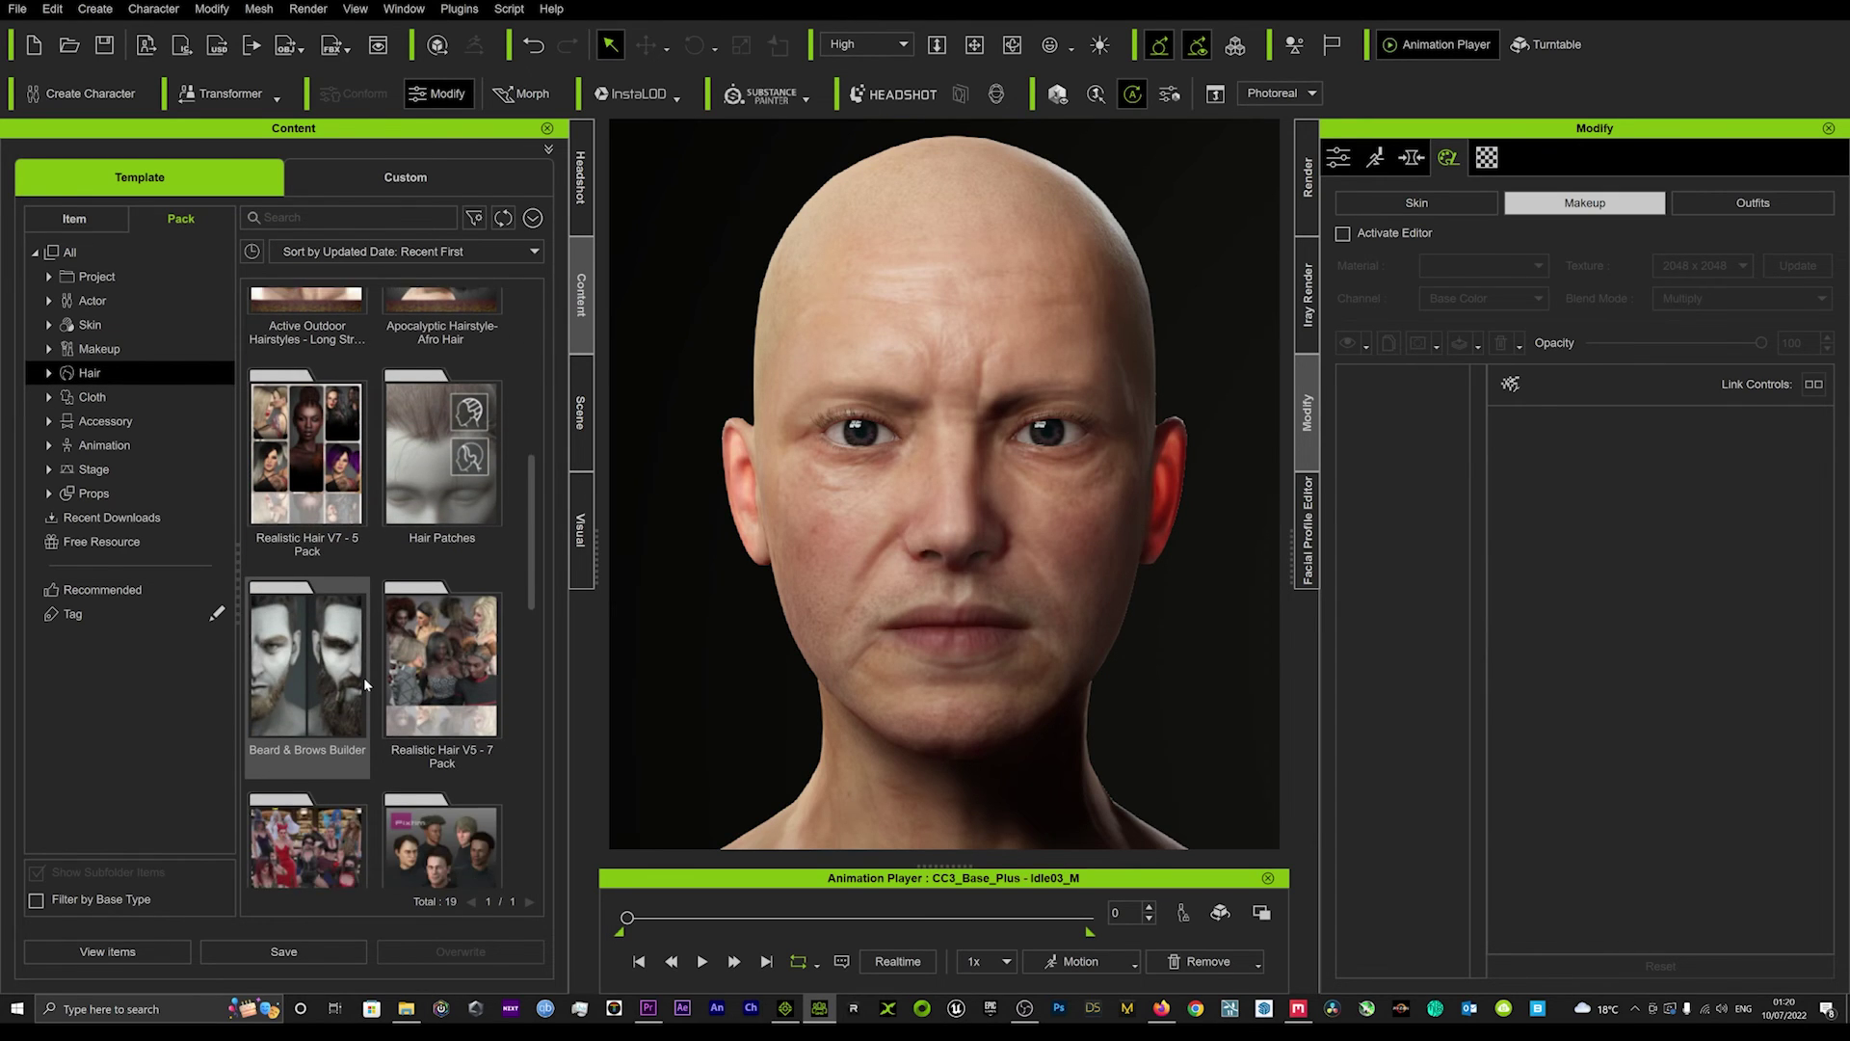
{"action": "scroll", "coordinate": [395, 674], "scroll_direction": "down", "scroll_amount": 2}
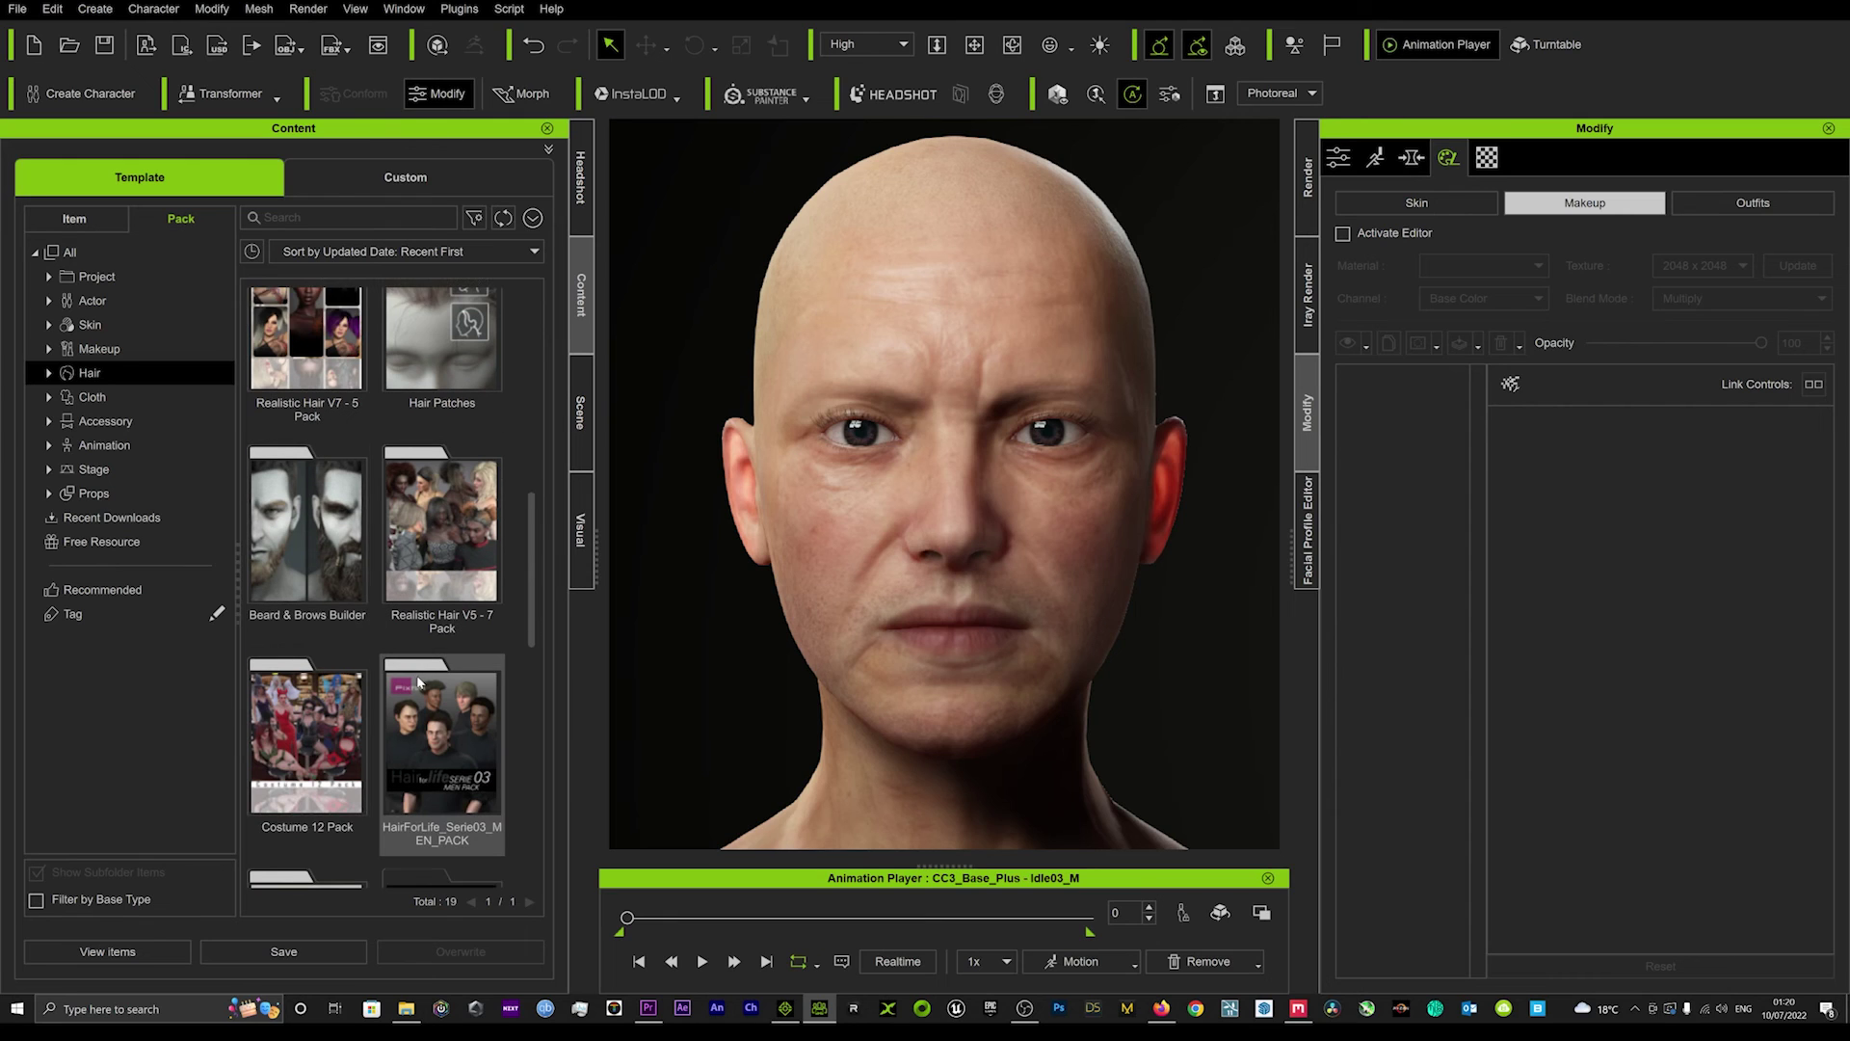
{"action": "double_click", "coordinate": [439, 670]}
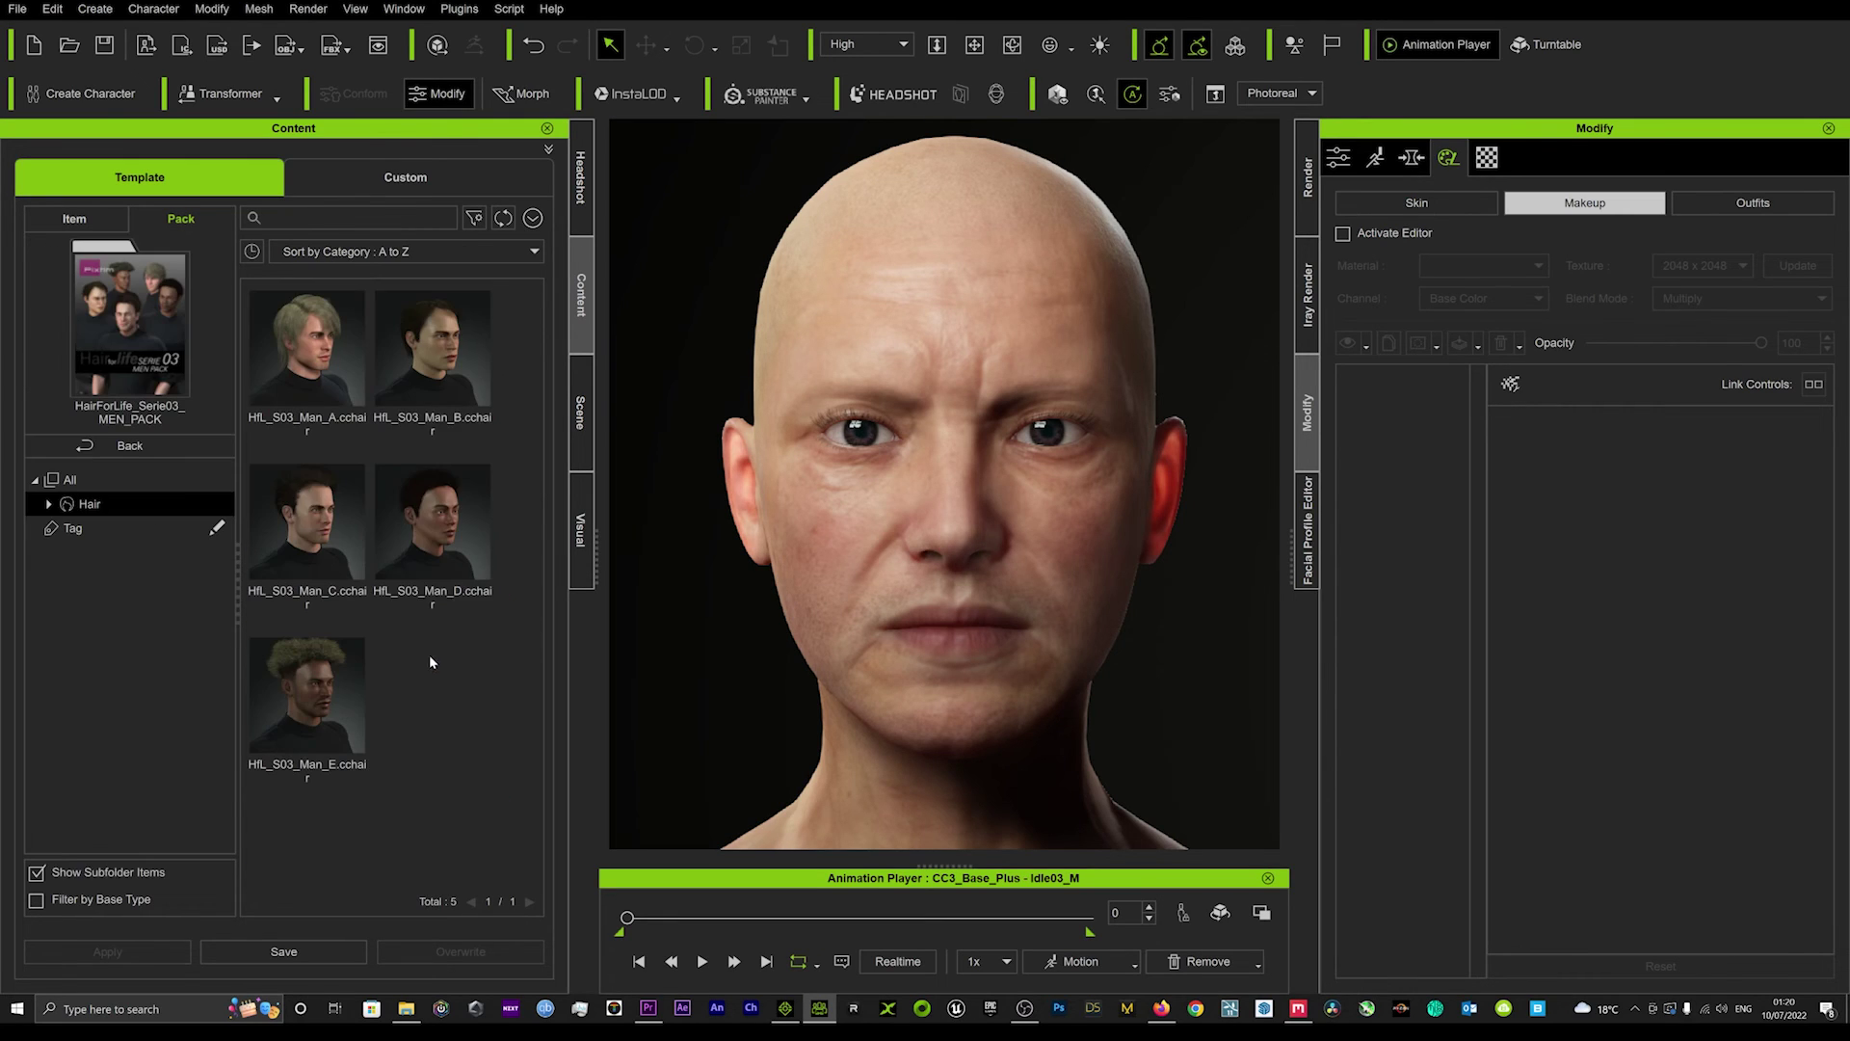
Step: Apply the HfL_S03_Man_C hair to the character, inspect it around the face, and return to the hair pack list
{"action": "left_click", "coordinate": [318, 531]}
{"action": "double_click", "coordinate": [316, 527]}
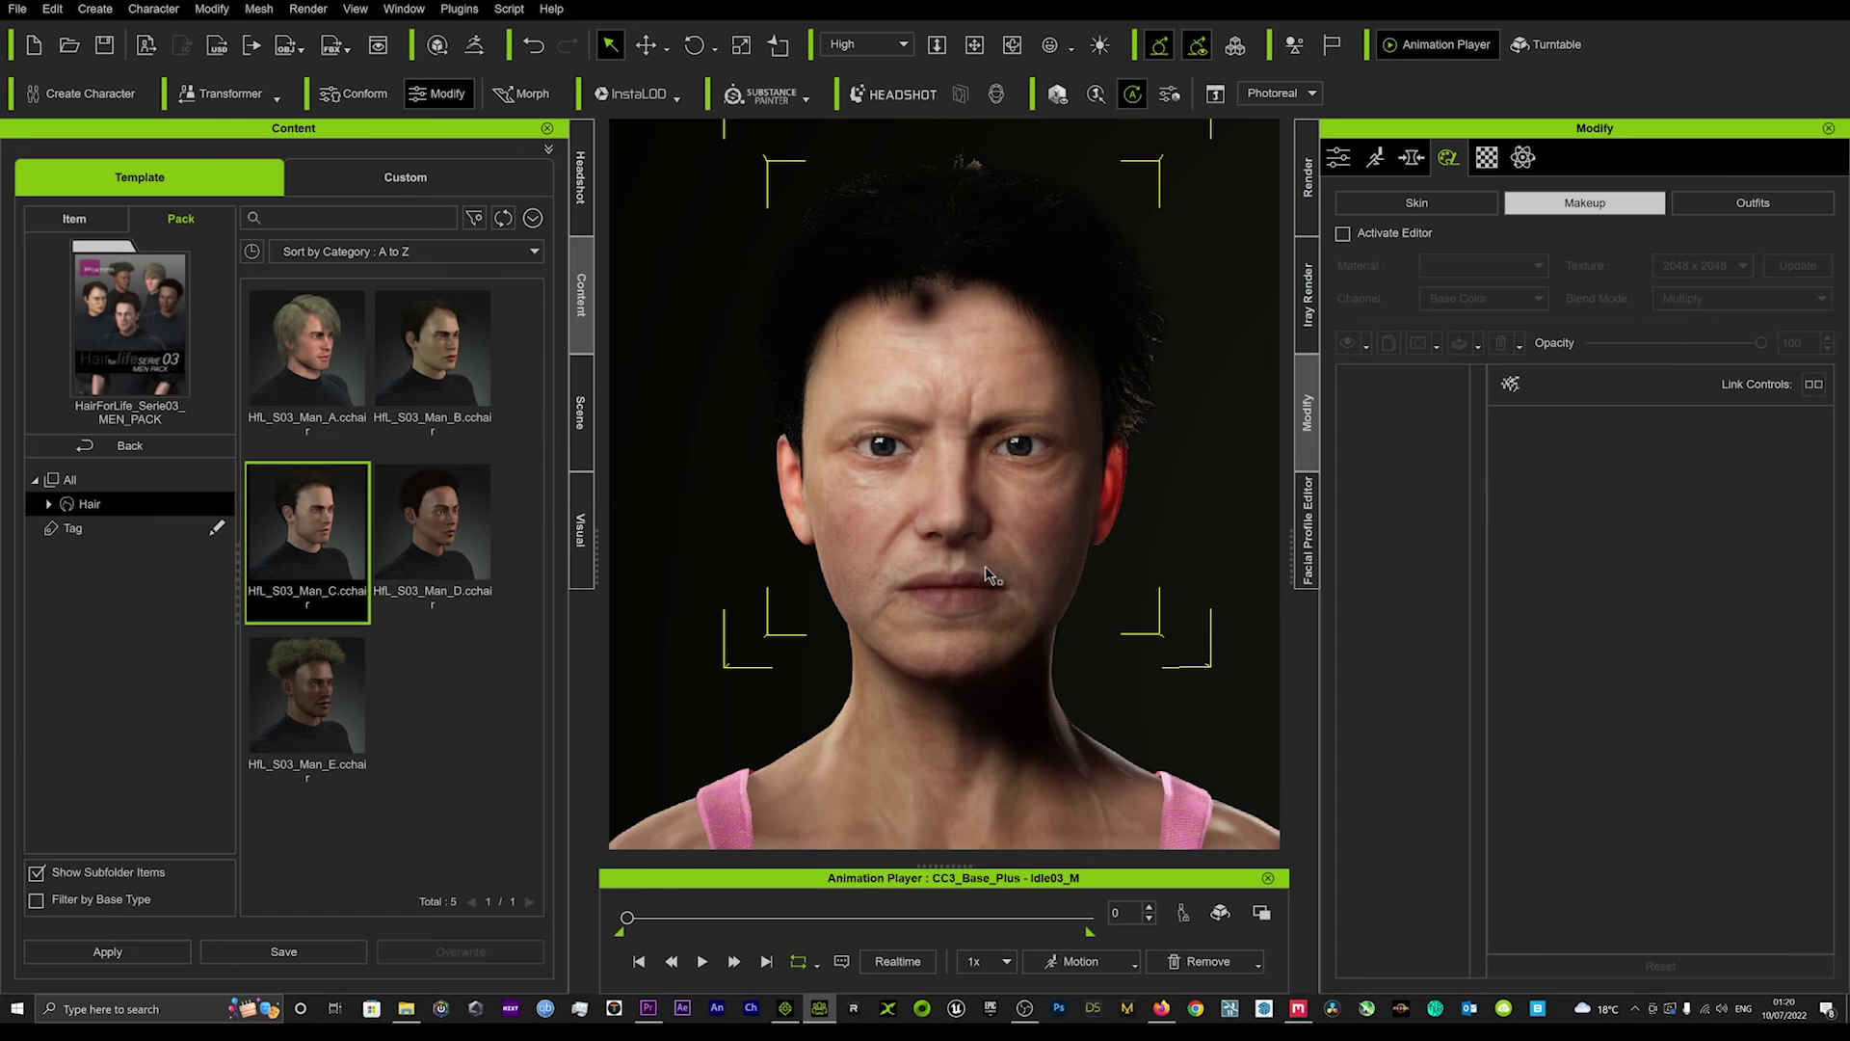
{"action": "right_click_drag", "start_coordinate": [1024, 559], "coordinate": [1061, 566]}
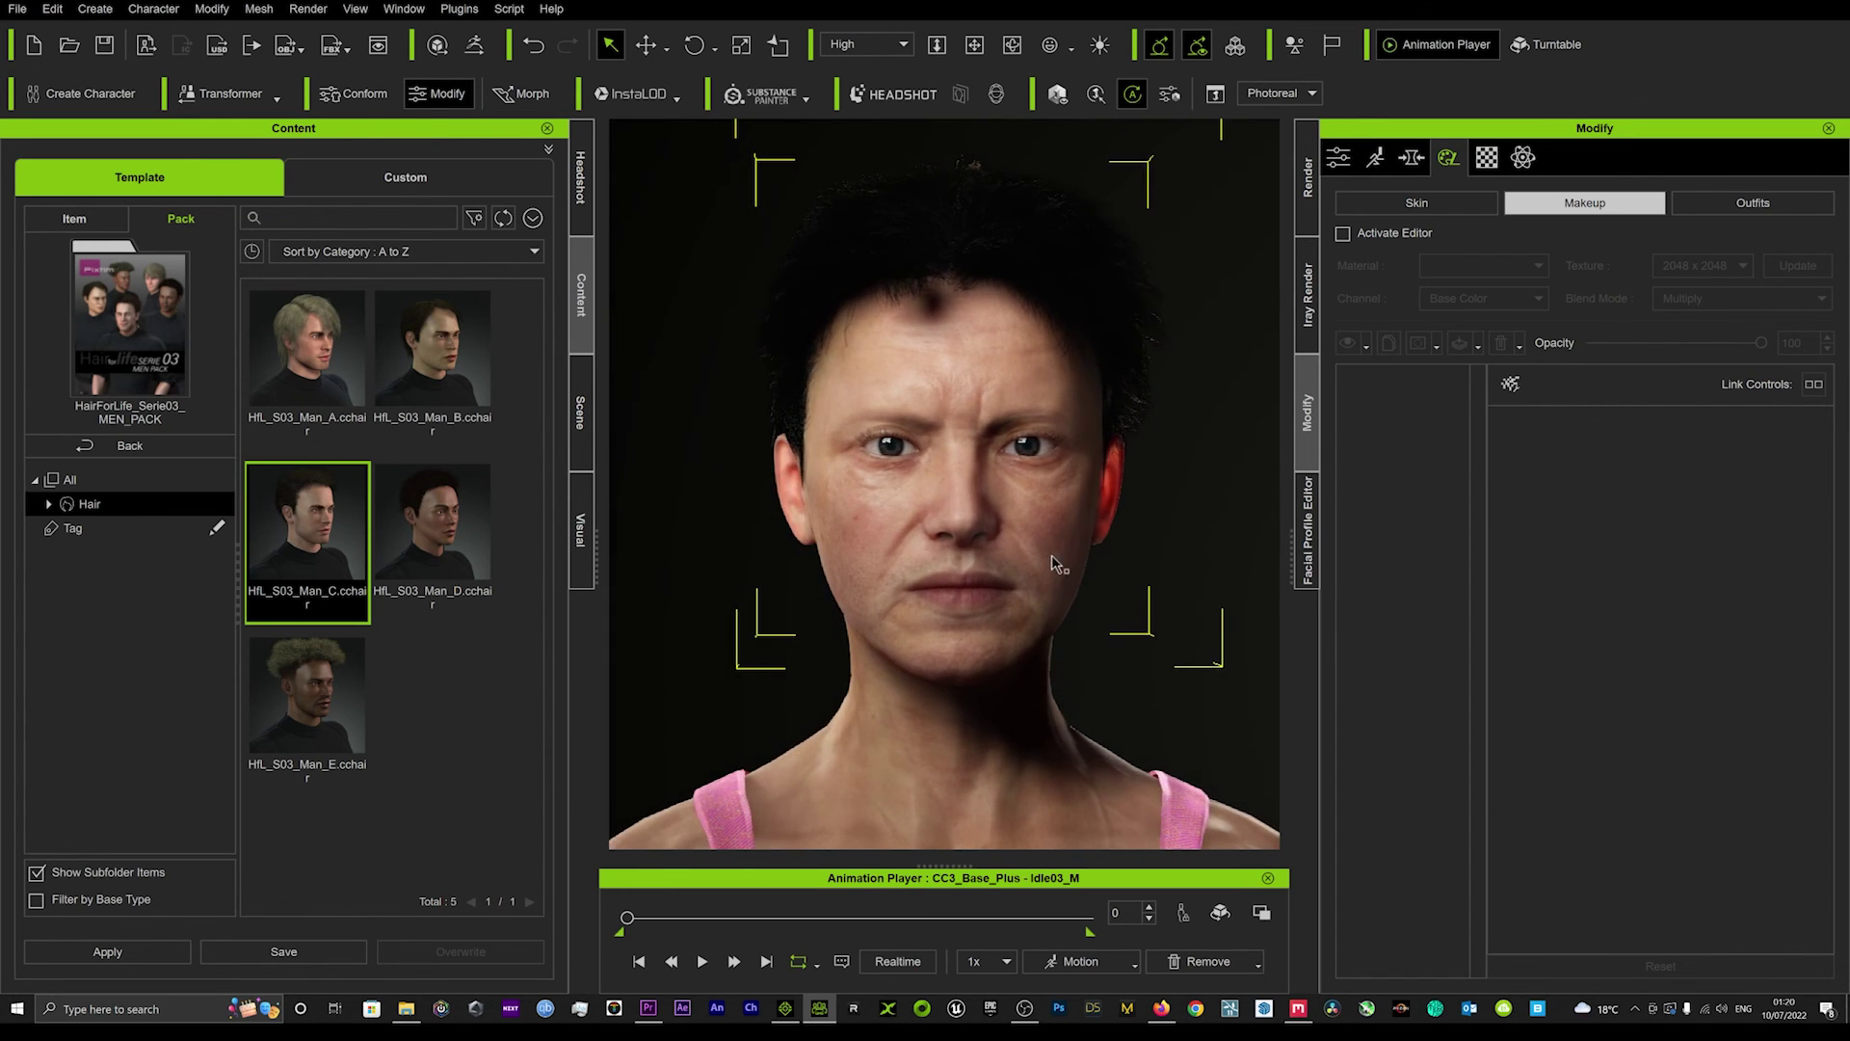
{"action": "scroll", "coordinate": [1055, 563], "scroll_direction": "up", "scroll_amount": 2}
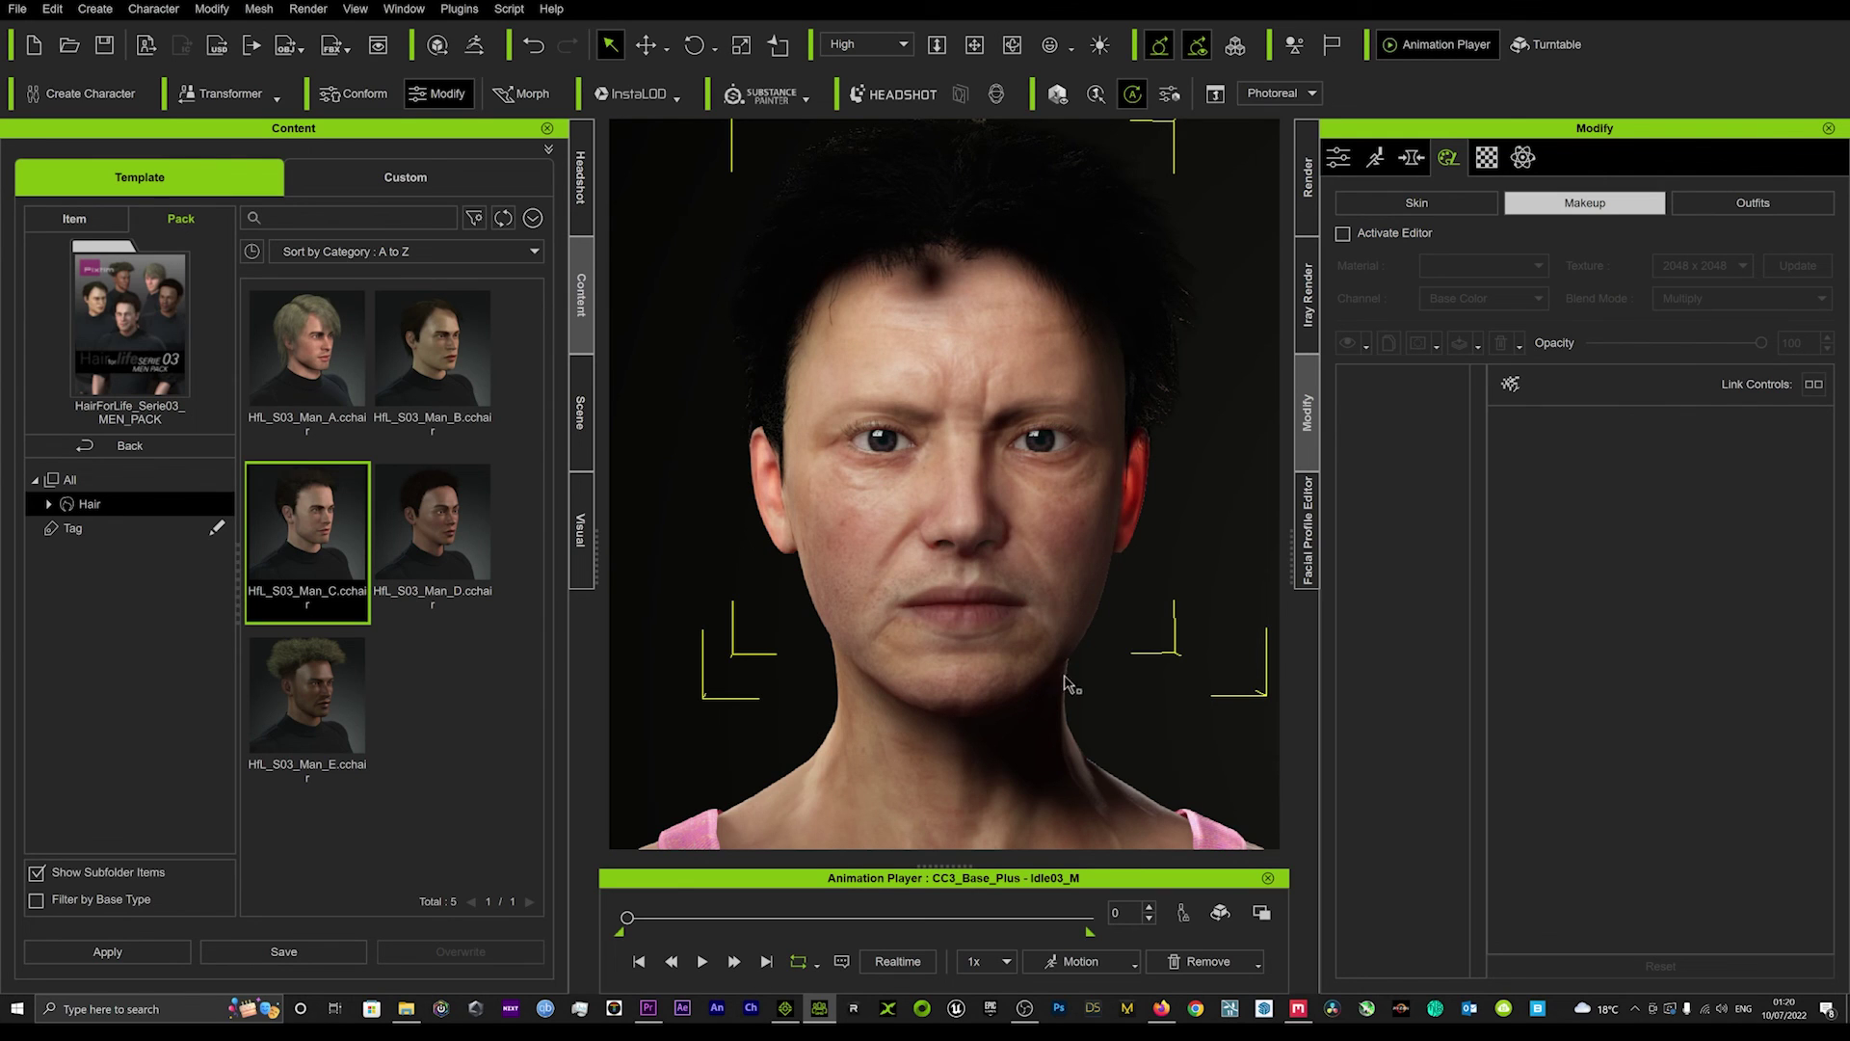
{"action": "left_click", "coordinate": [1258, 360]}
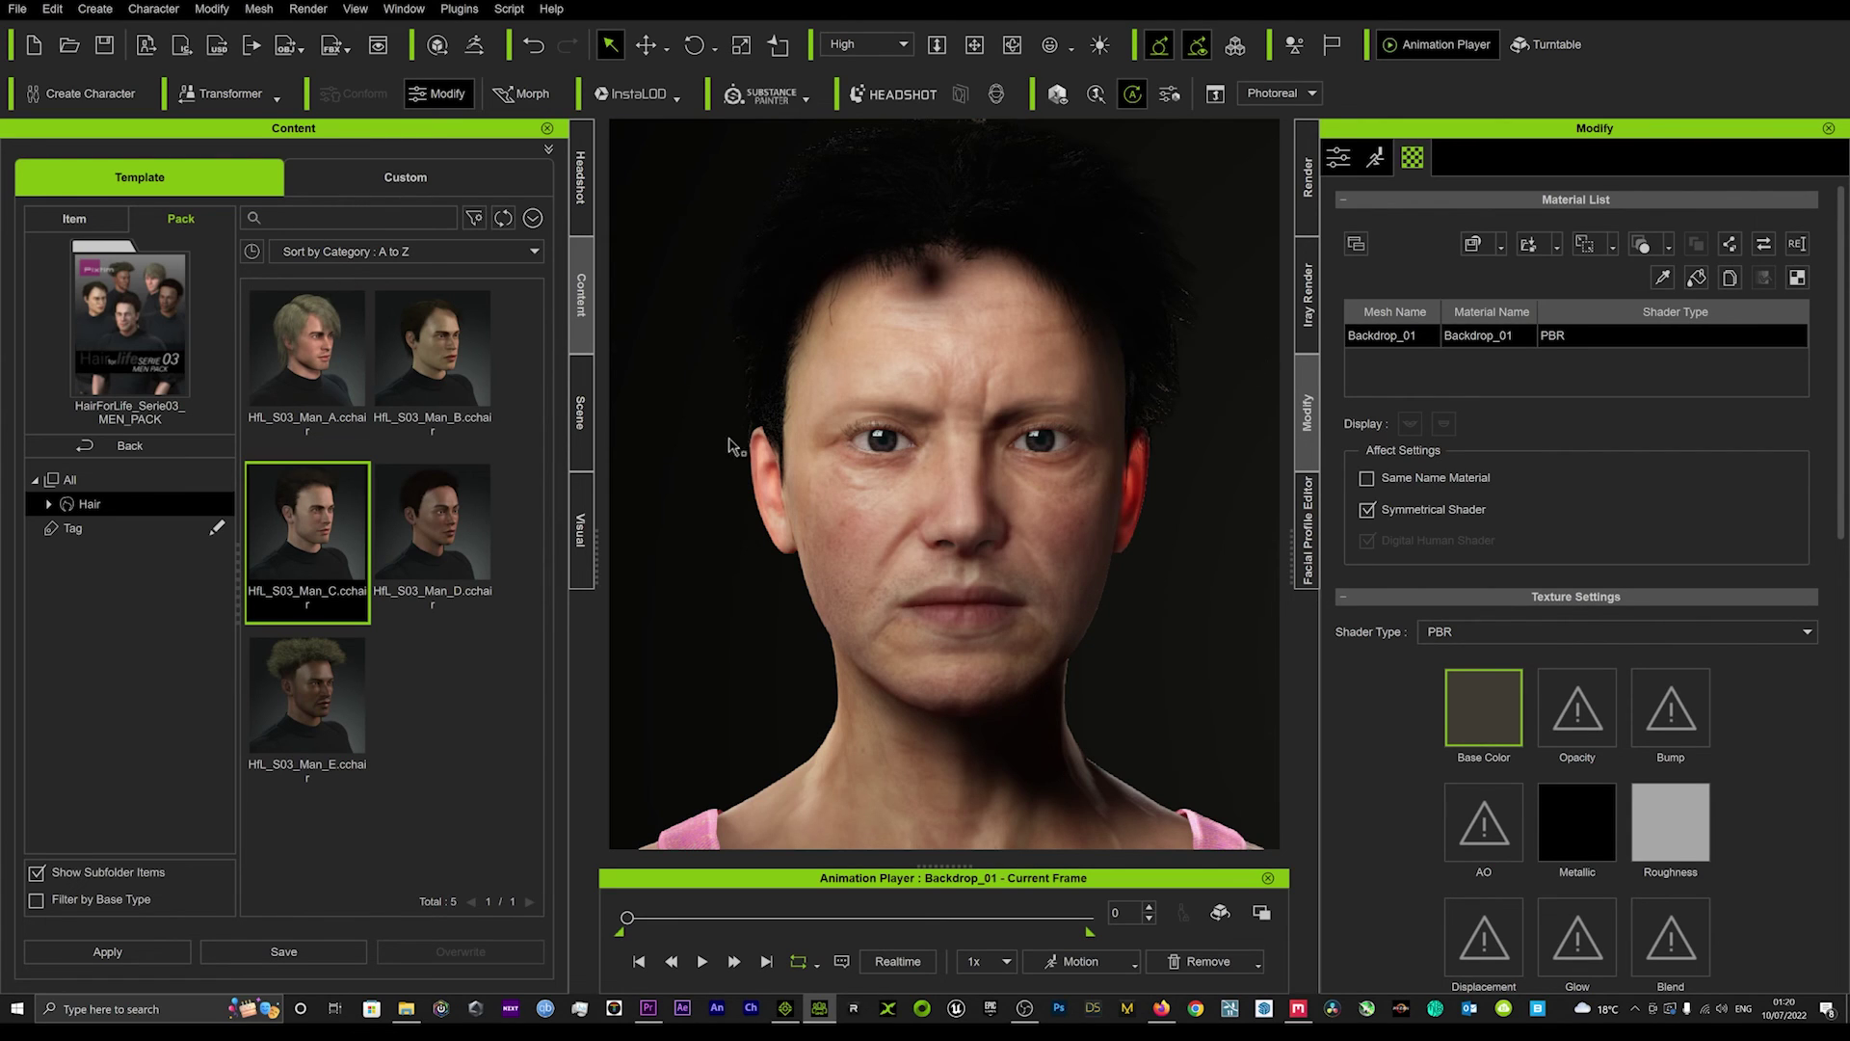
{"action": "left_click", "coordinate": [121, 445]}
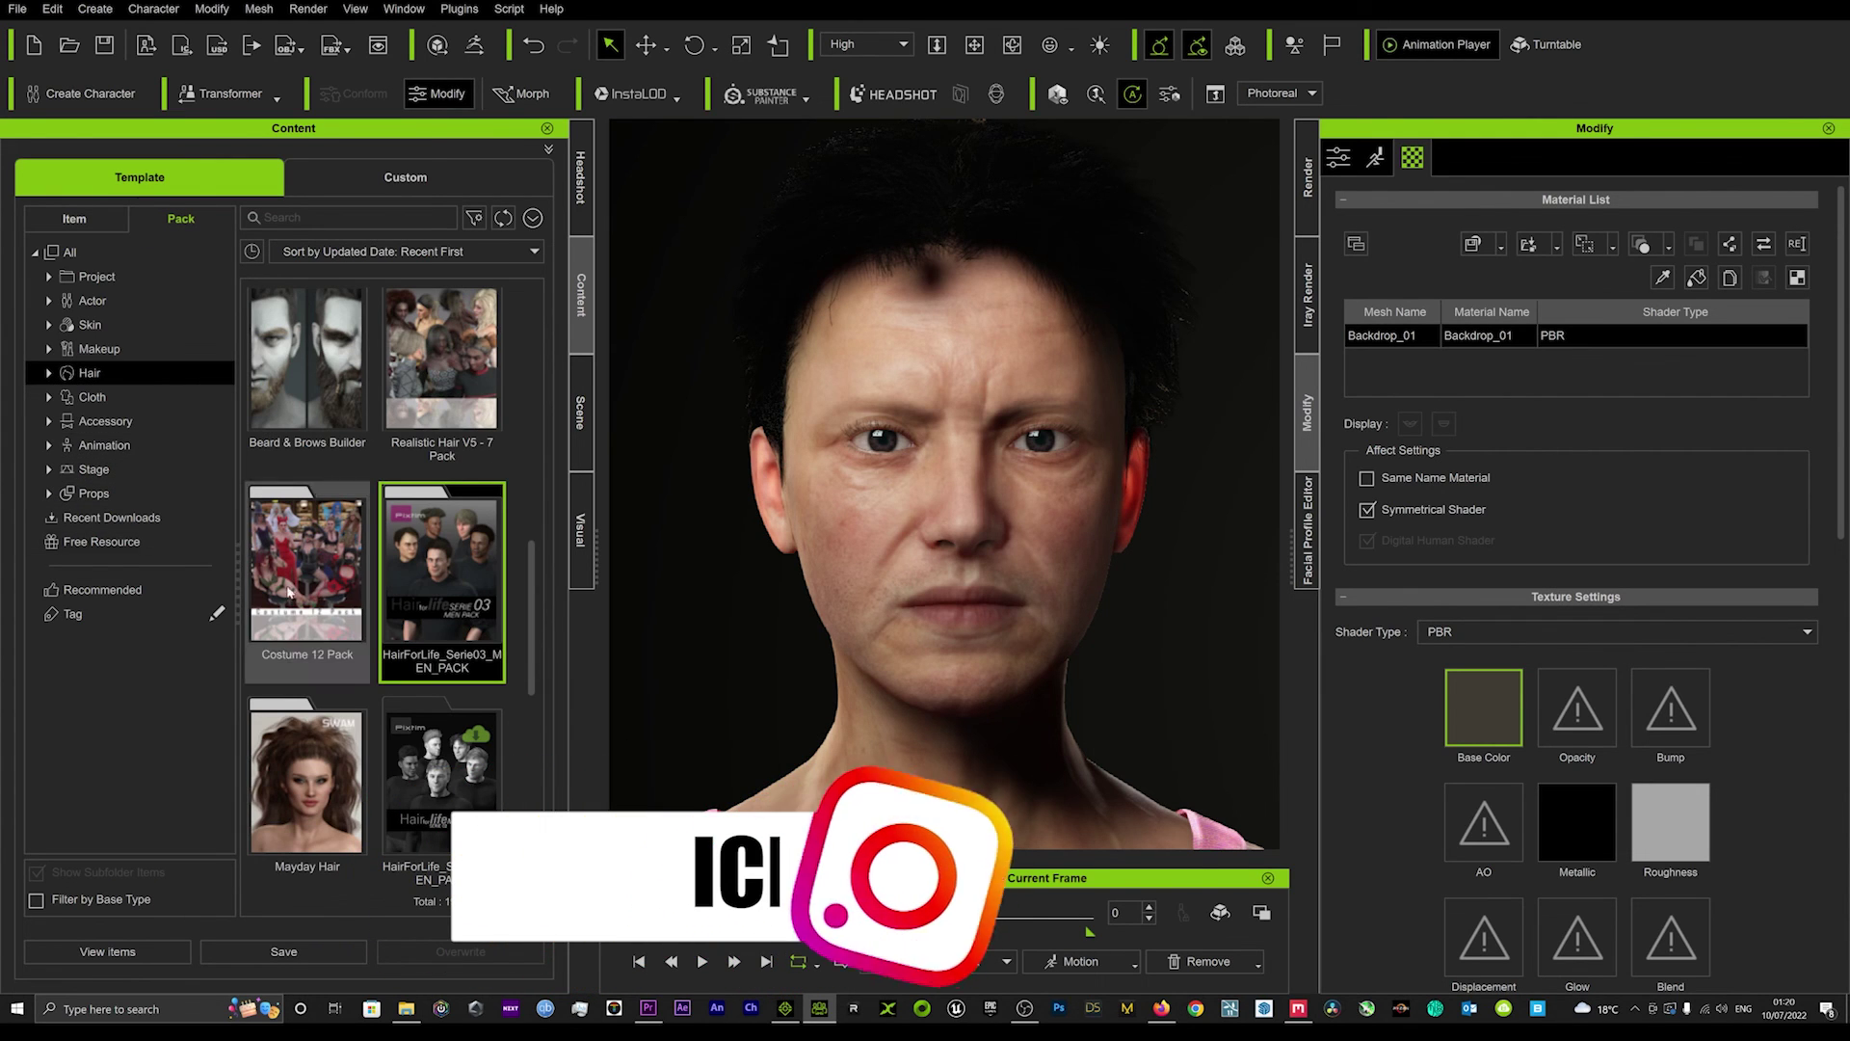